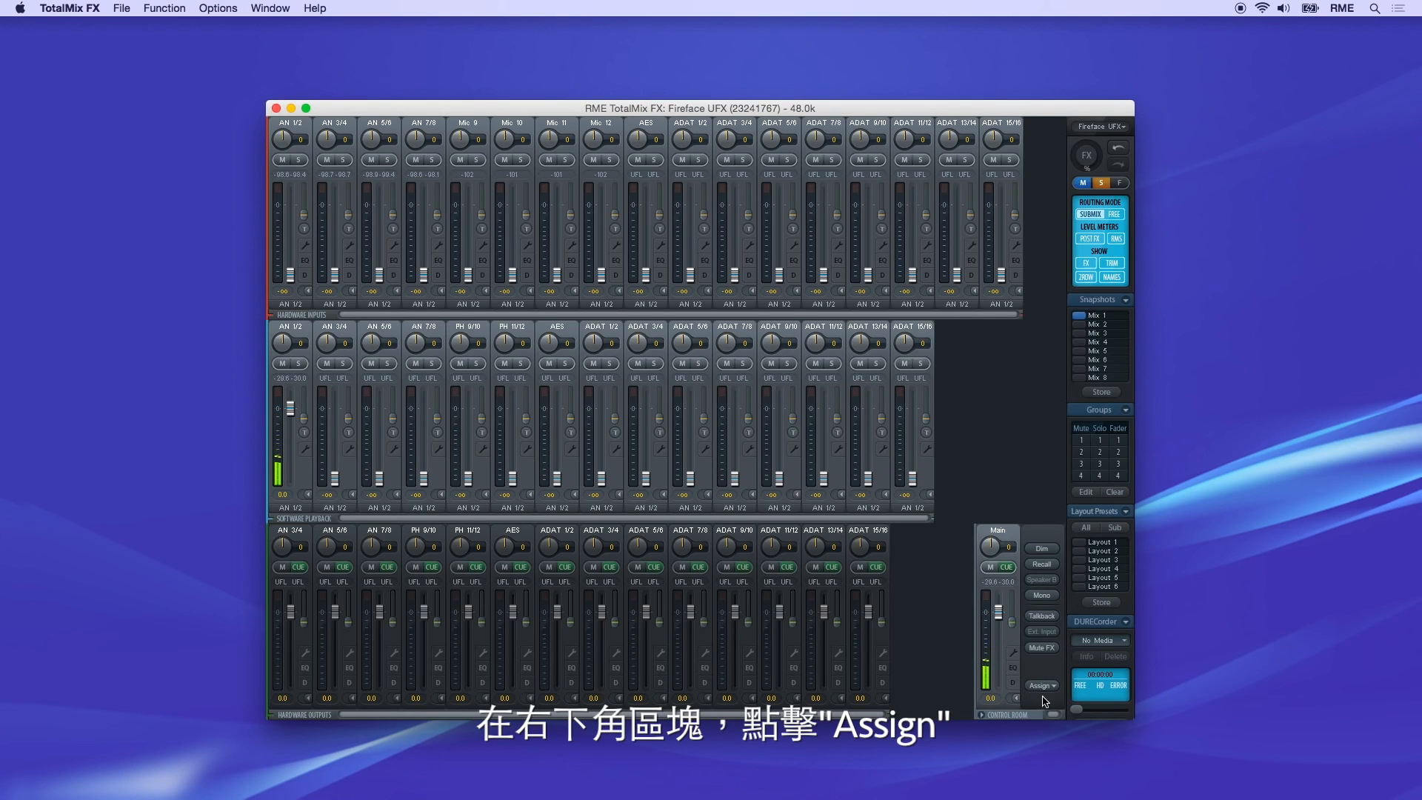
Assign the control room's Main Out to the AN 1/2 output
{"action": "left_click", "coordinate": [1043, 686]}
{"action": "mouse_move", "coordinate": [1041, 688]}
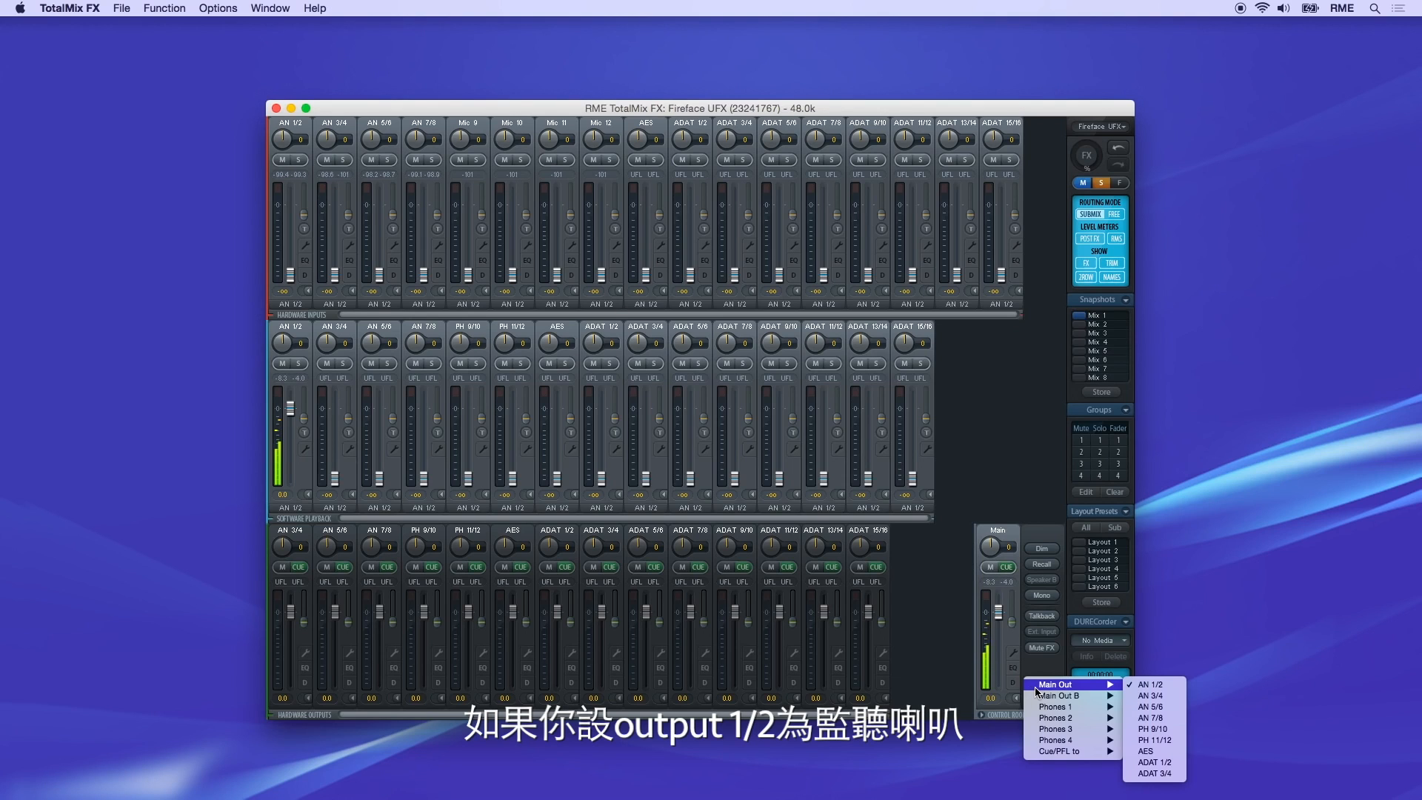
{"action": "left_click", "coordinate": [1131, 687]}
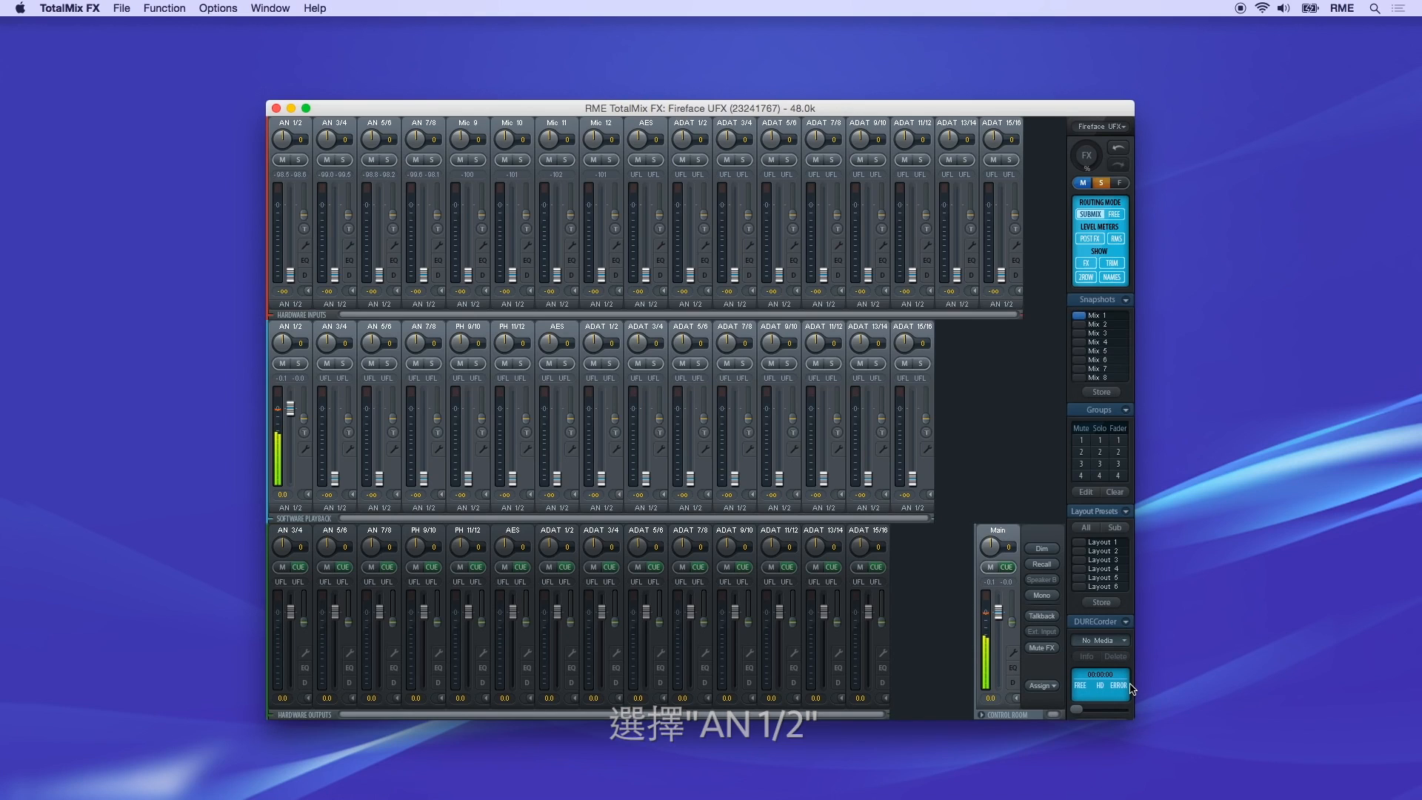
Assign Phones 1 to PH 9/10 and Phones 2 to PH 11/12 in the control room section
{"action": "left_click", "coordinate": [1042, 685]}
{"action": "mouse_move", "coordinate": [1045, 696]}
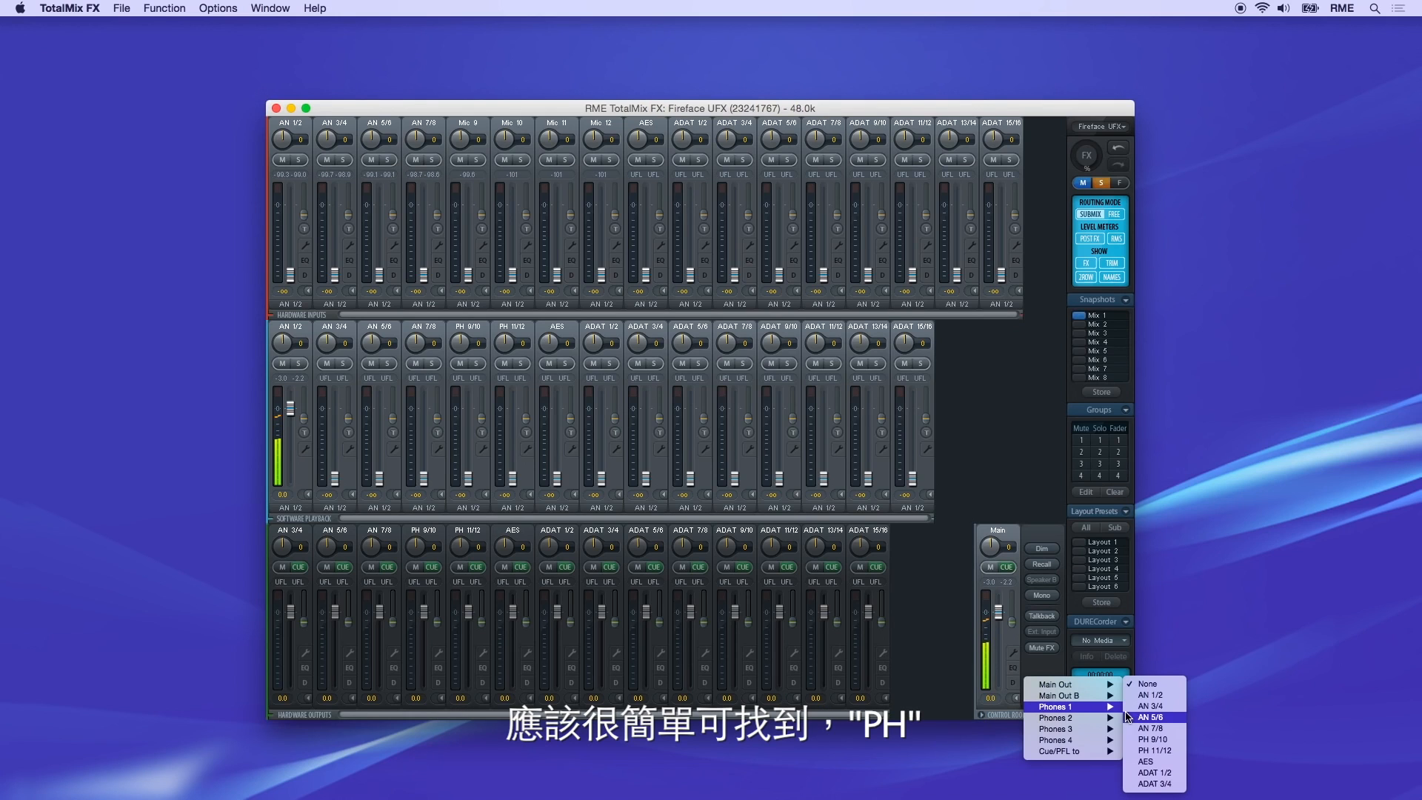
{"action": "left_click", "coordinate": [1144, 739]}
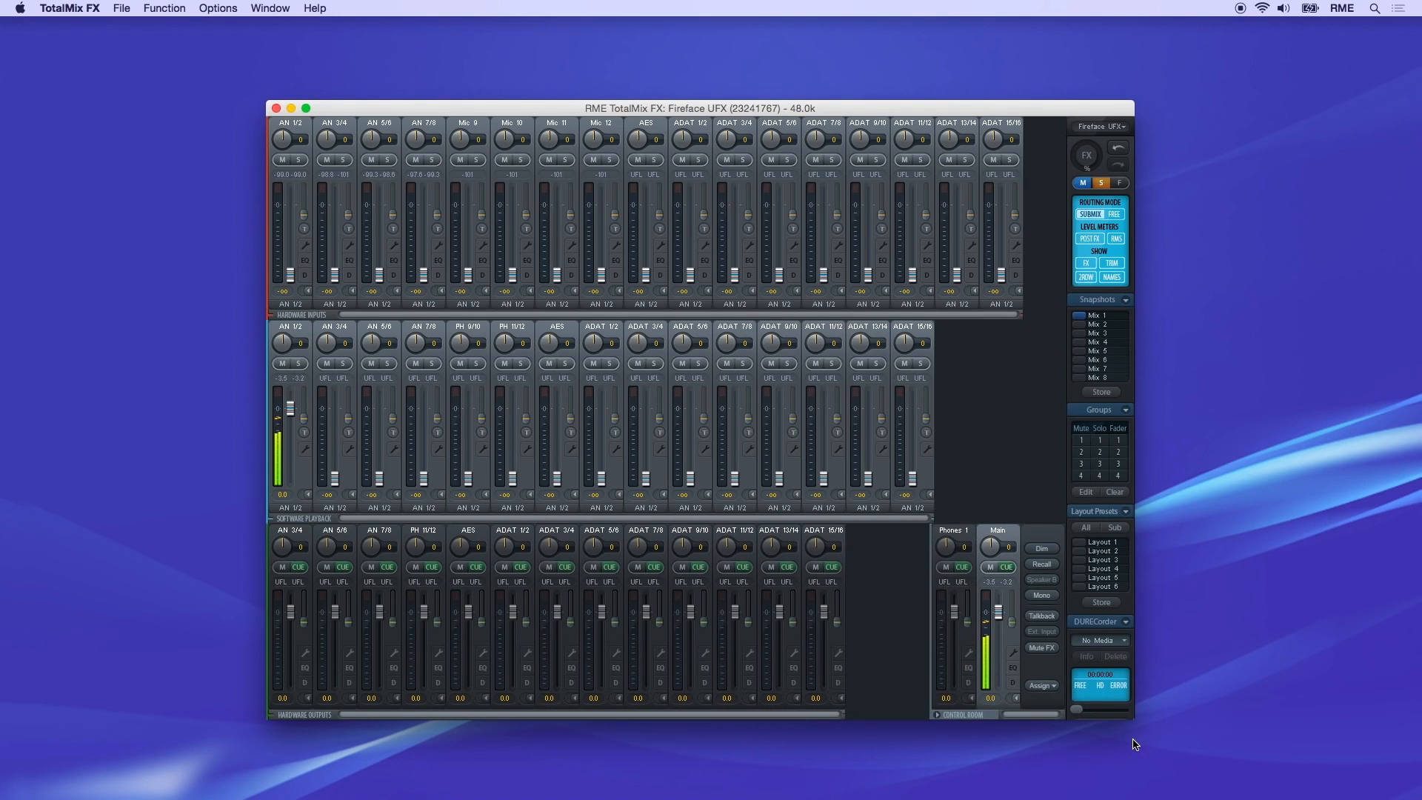
{"action": "left_click", "coordinate": [1042, 686]}
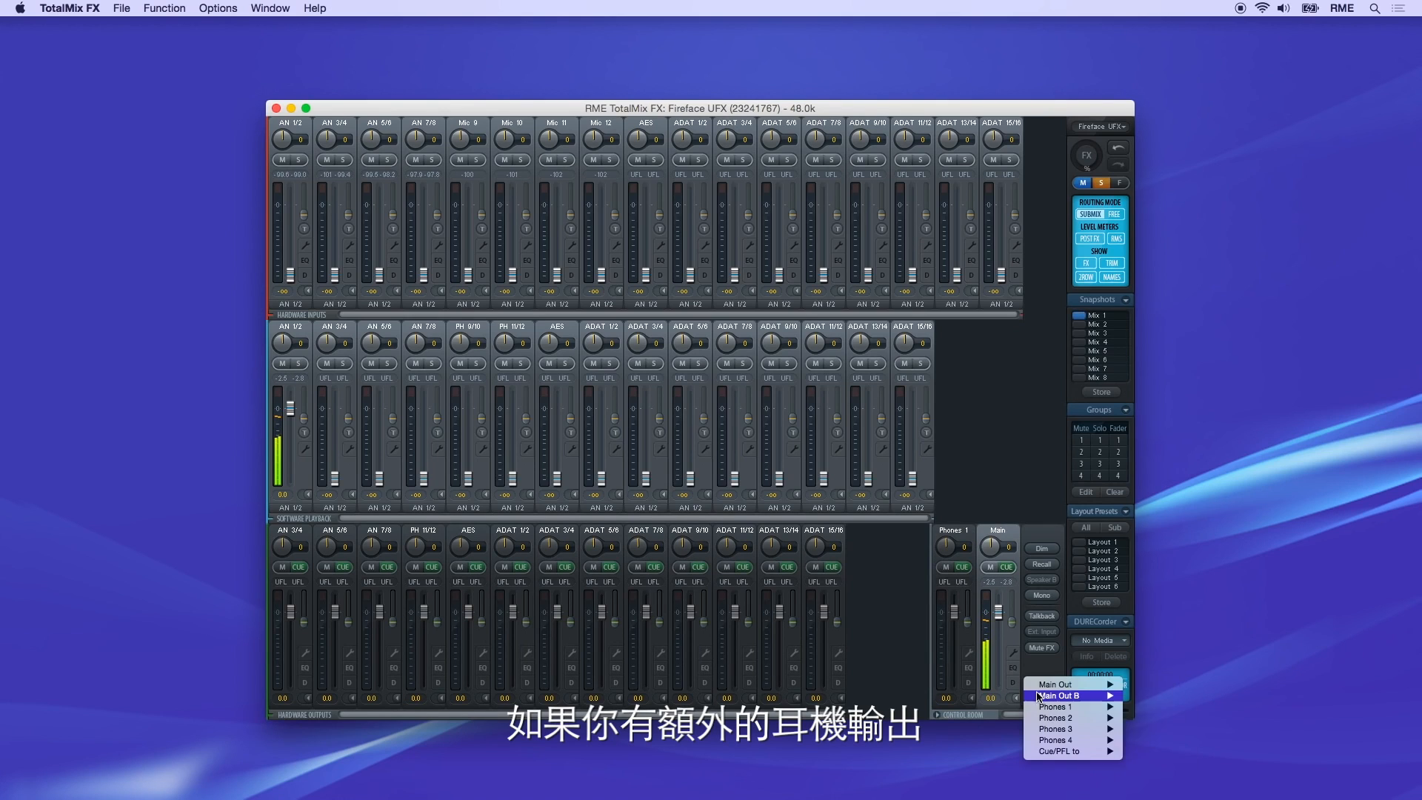
{"action": "mouse_move", "coordinate": [1040, 738]}
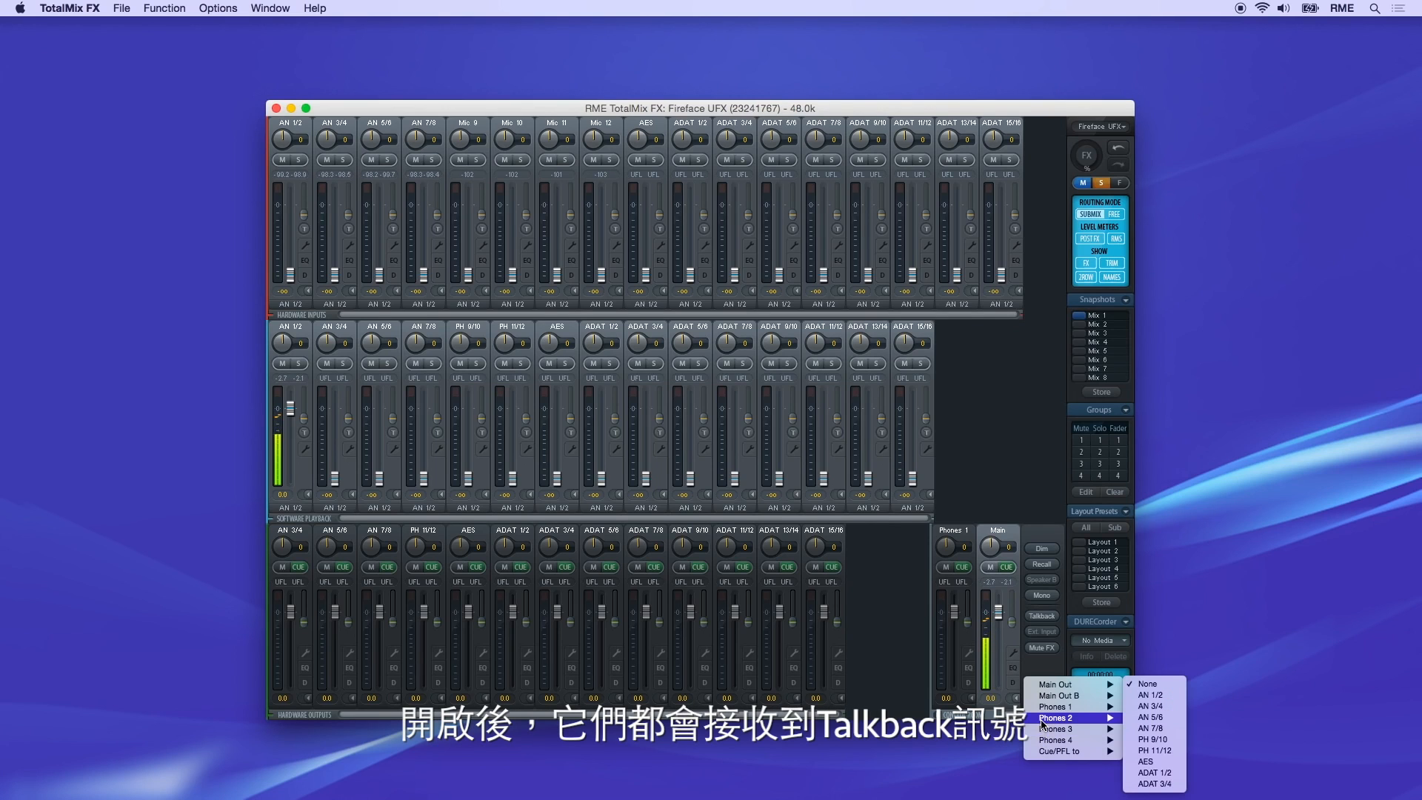
{"action": "left_click", "coordinate": [1152, 751]}
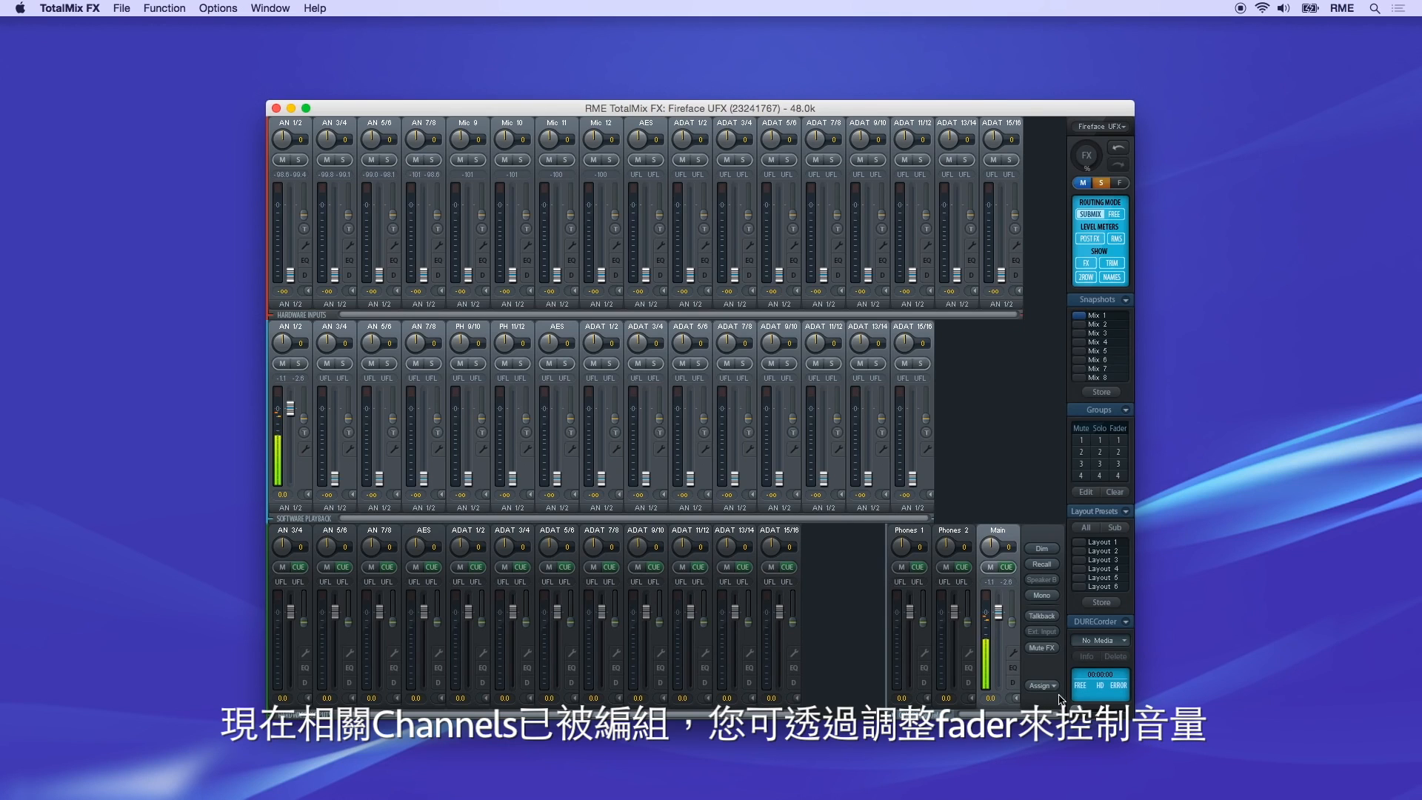
Lower the Main output fader to about -7.3 dB and set the Main Out recall level to -19.7 dB in the mixer settings
{"action": "mouse_move", "coordinate": [999, 613]}
{"action": "left_mouse_down"}
{"action": "mouse_move", "coordinate": [1004, 661]}
{"action": "mouse_move", "coordinate": [1006, 632]}
{"action": "left_mouse_up"}
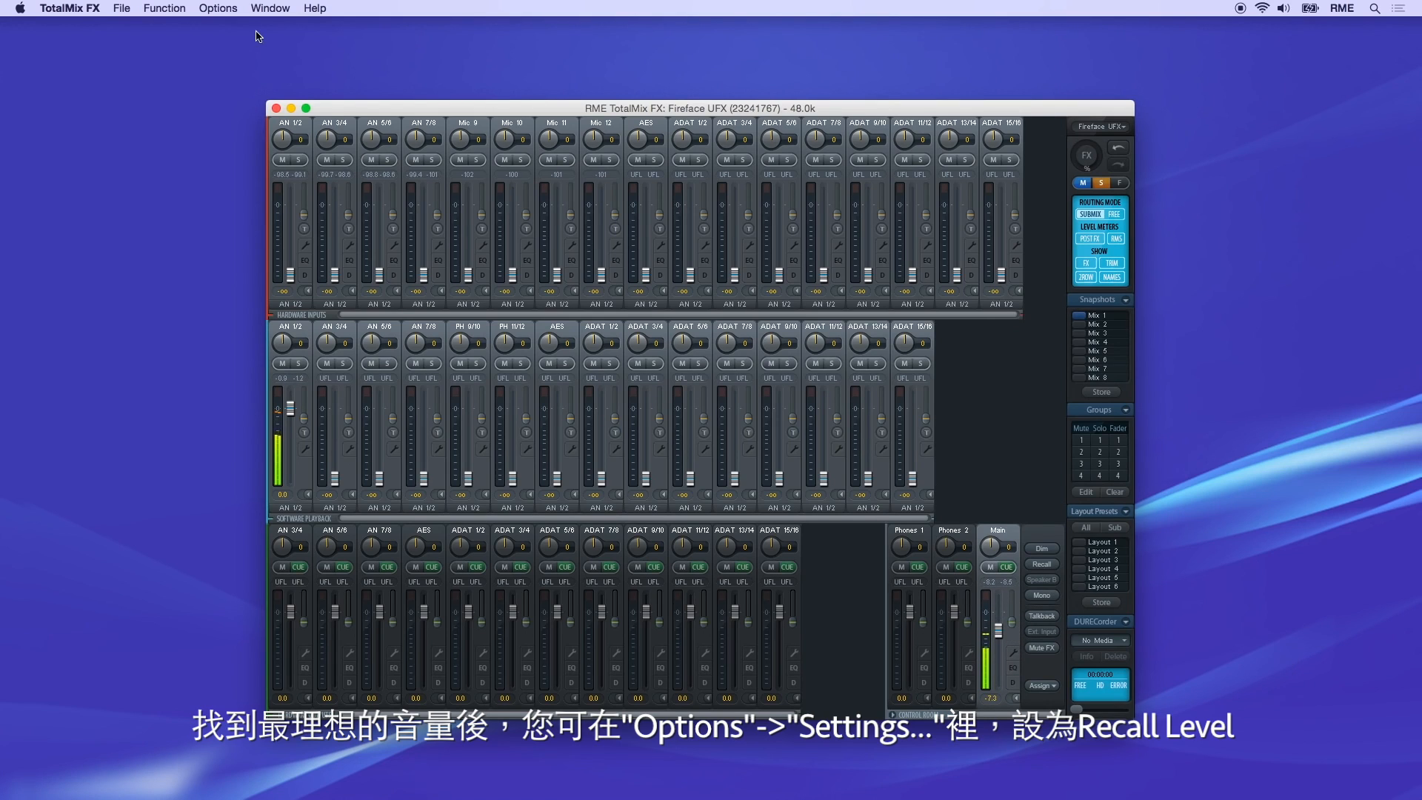
{"action": "left_click", "coordinate": [222, 8]}
{"action": "left_click", "coordinate": [241, 99]}
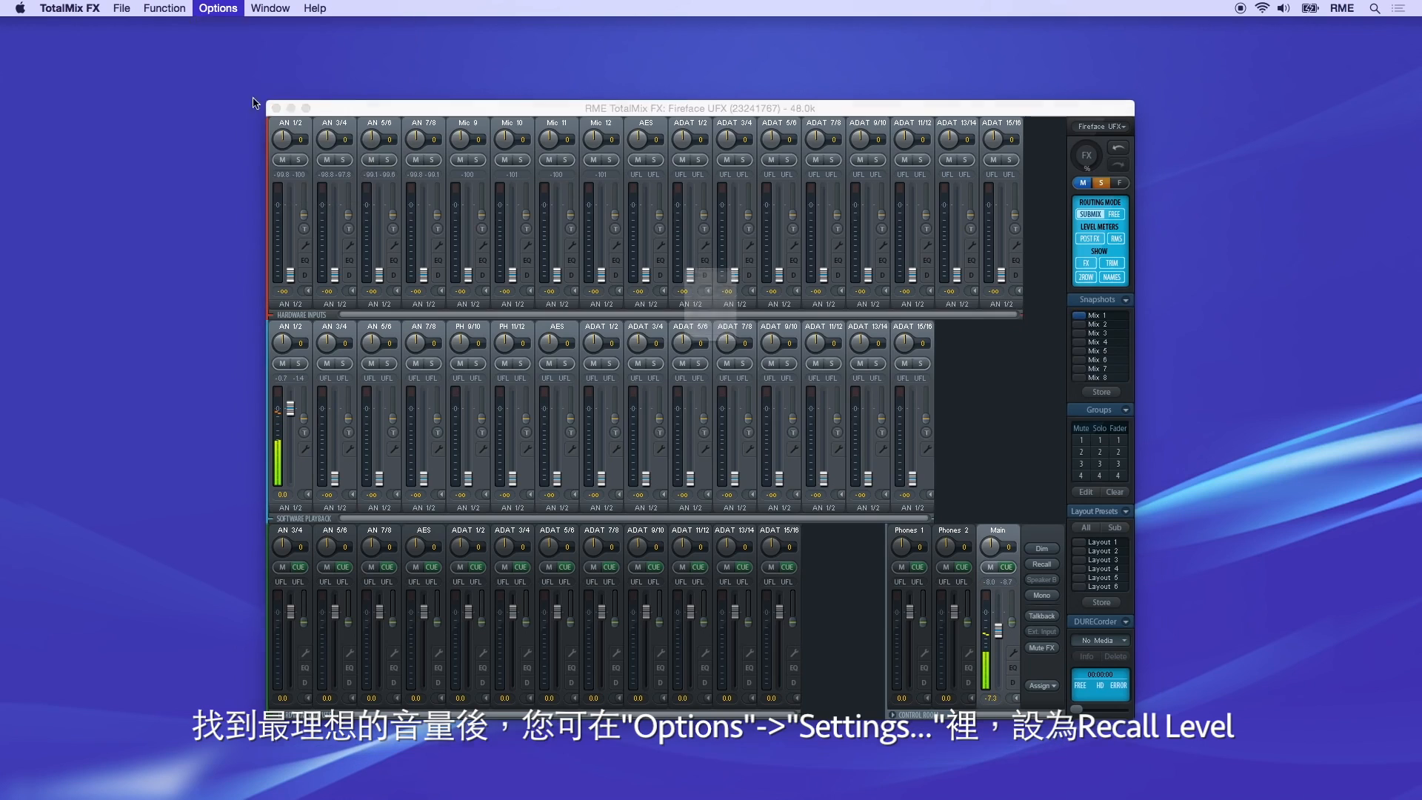
{"action": "left_click_drag", "start_coordinate": [731, 343], "coordinate": [717, 345]}
{"action": "left_click", "coordinate": [803, 466]}
Recall the stored monitoring level on the Main output
{"action": "left_click", "coordinate": [1038, 567]}
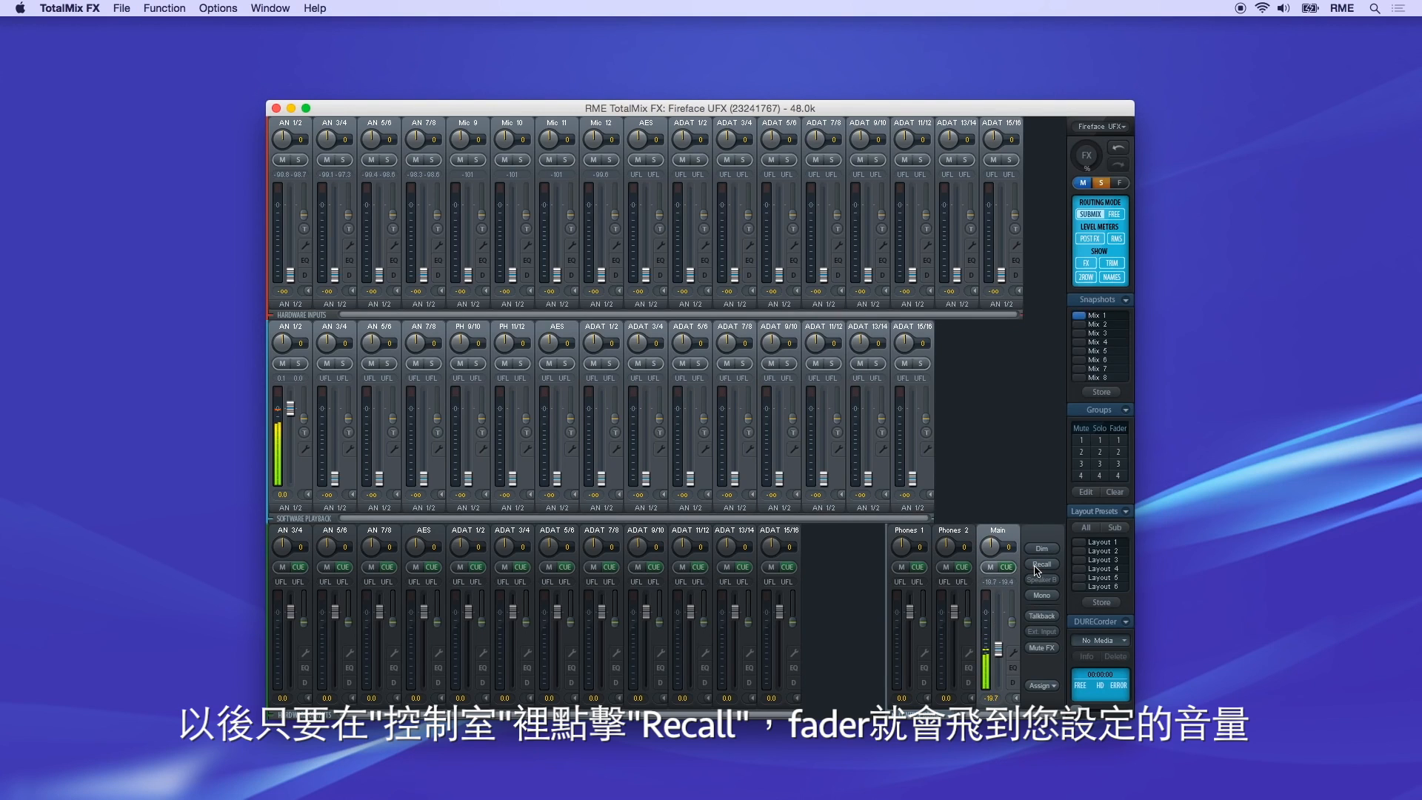
{"action": "left_click", "coordinate": [1040, 567]}
{"action": "left_click", "coordinate": [1041, 565]}
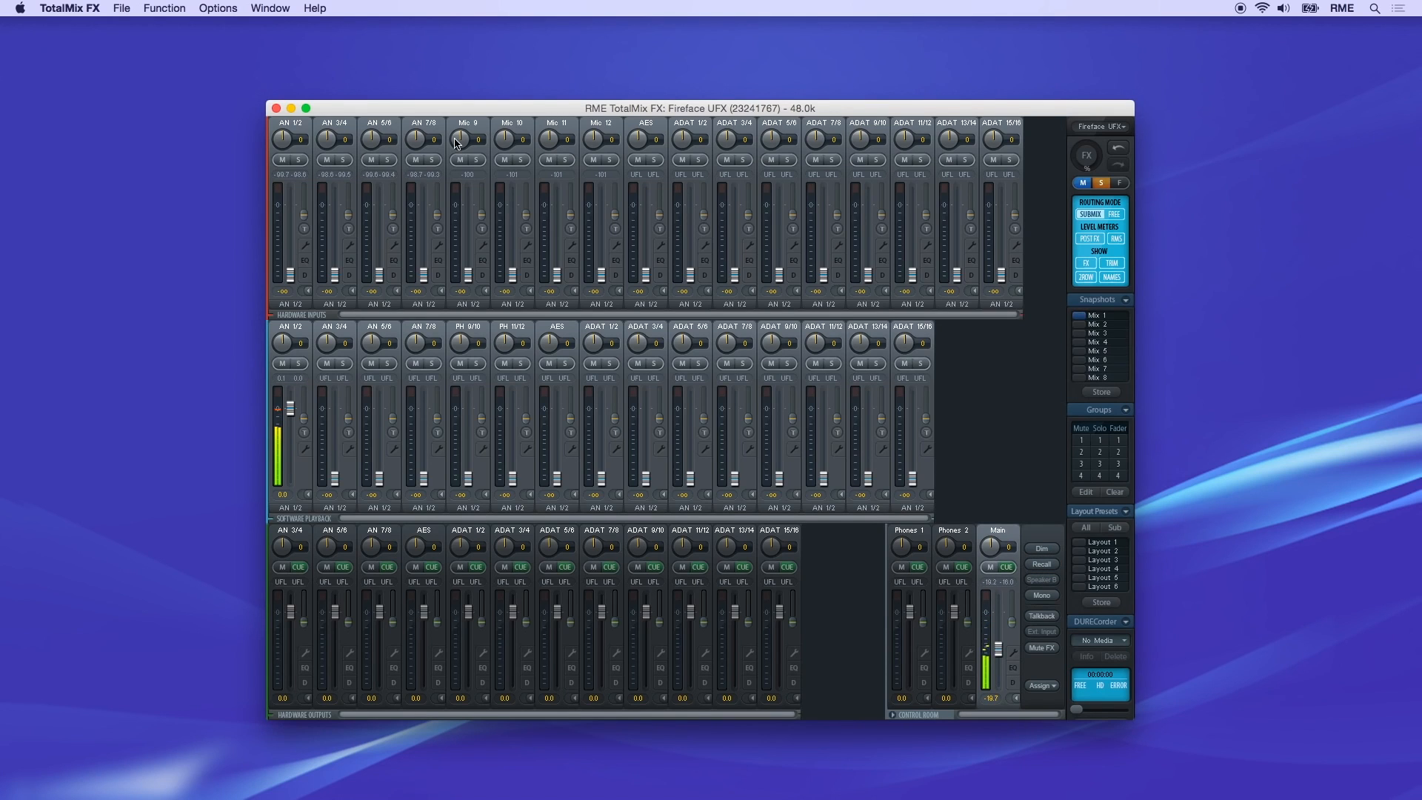
Set the Main Out dim level to -34.5 dB in the mixer settings, and switch Dim on and off in the control room
{"action": "left_click", "coordinate": [217, 8]}
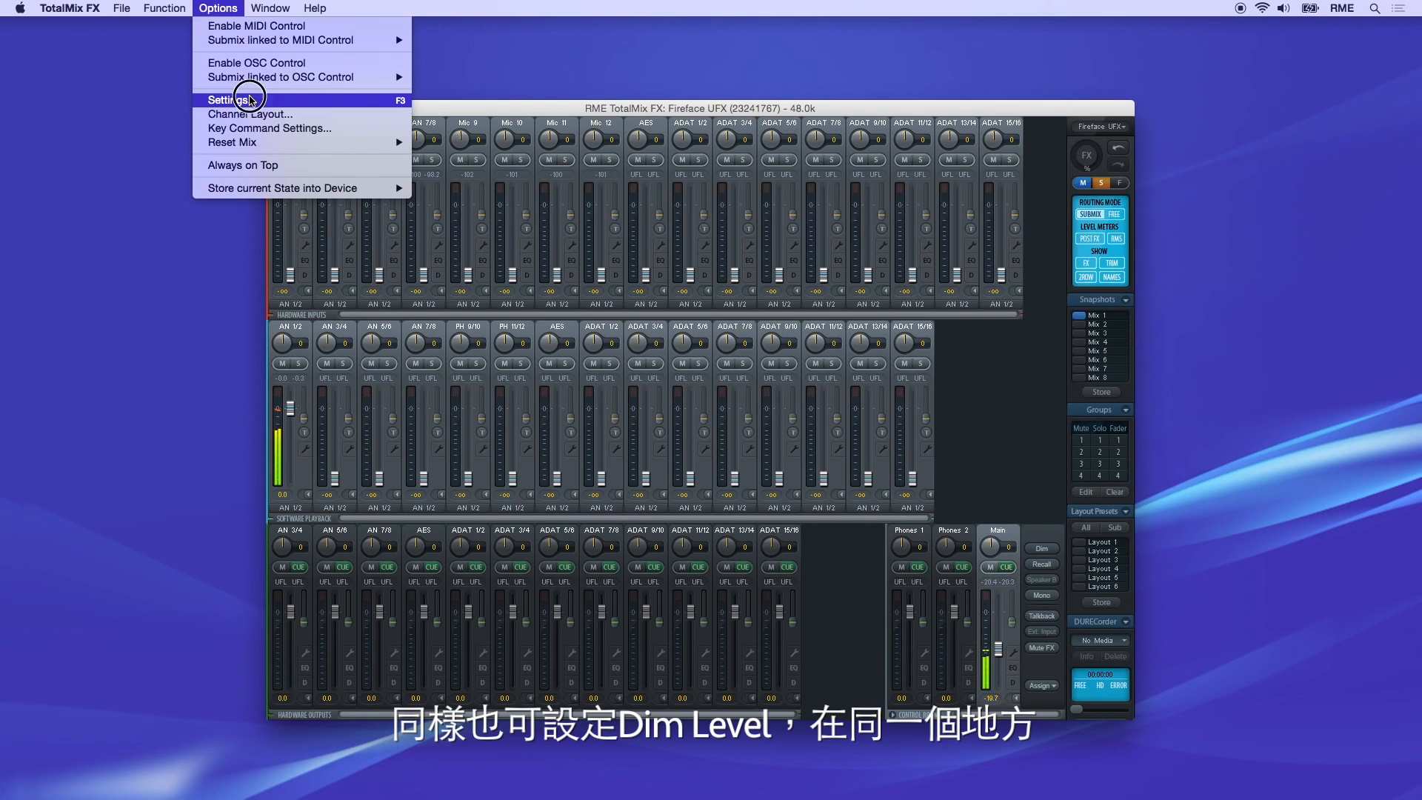
{"action": "left_click", "coordinate": [216, 98]}
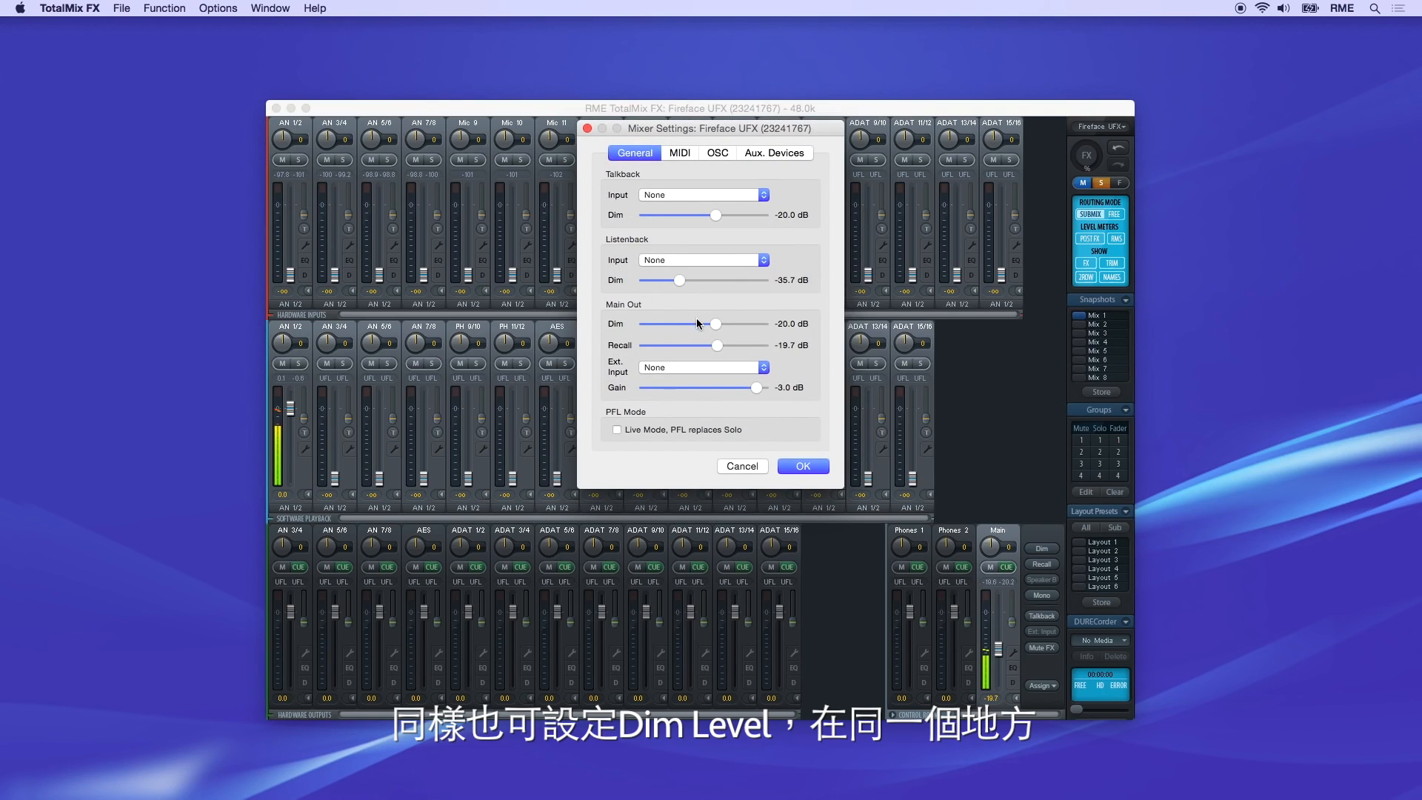
{"action": "left_click_drag", "start_coordinate": [716, 326], "coordinate": [682, 328]}
{"action": "left_click", "coordinate": [803, 466]}
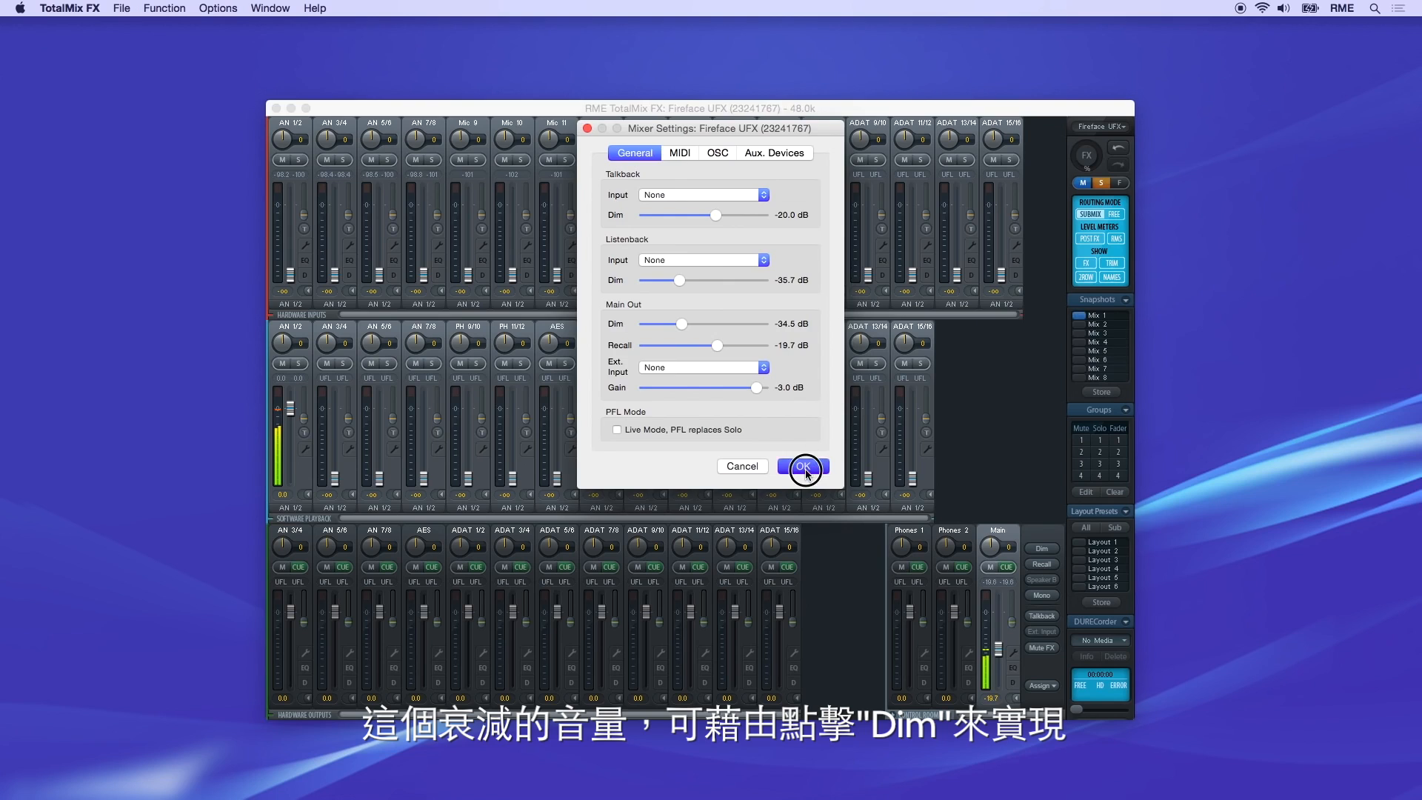
{"action": "left_click", "coordinate": [1044, 552]}
{"action": "left_click", "coordinate": [1048, 553]}
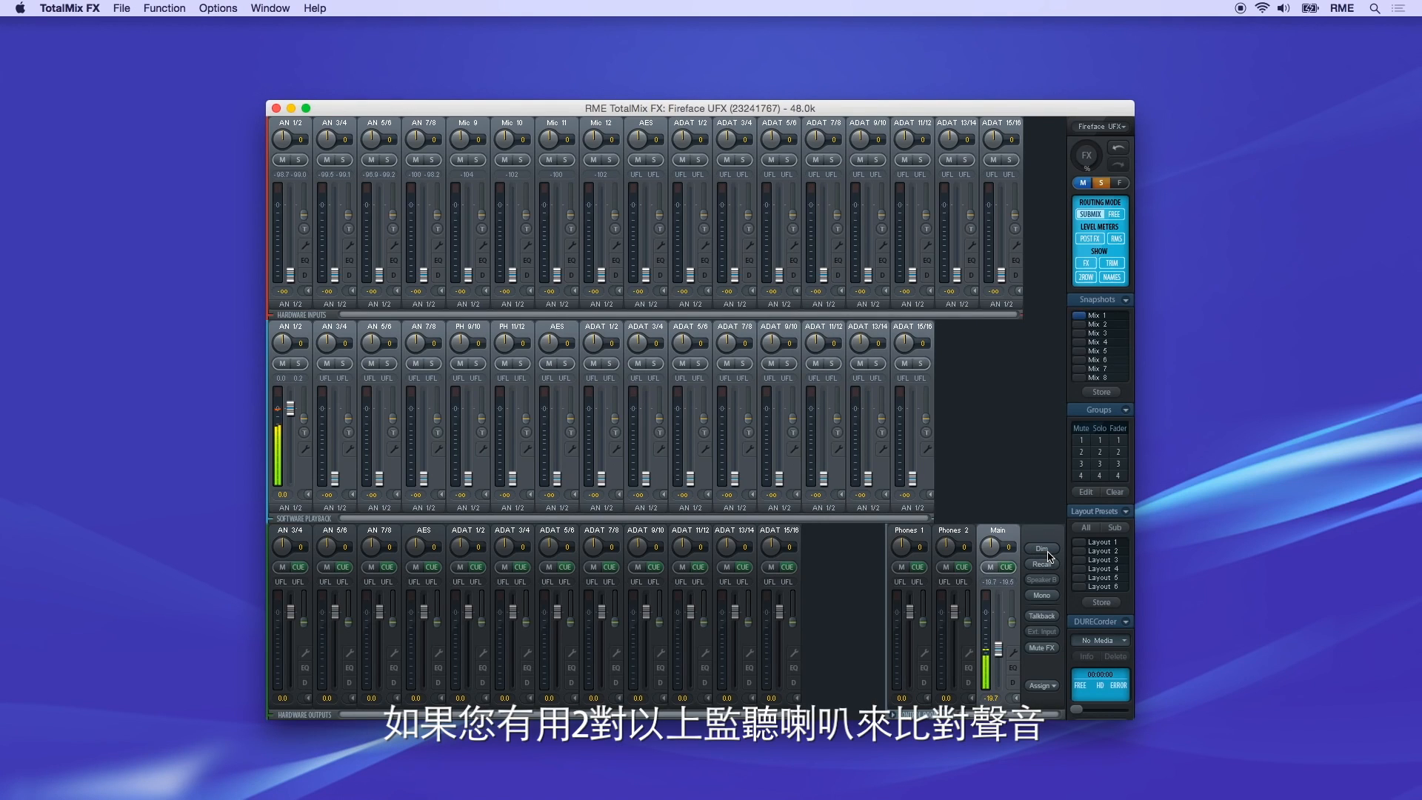
Assign Main Out B to the AN 3/4 output as the second speaker pair
{"action": "left_click", "coordinate": [1026, 683]}
{"action": "mouse_move", "coordinate": [1030, 687]}
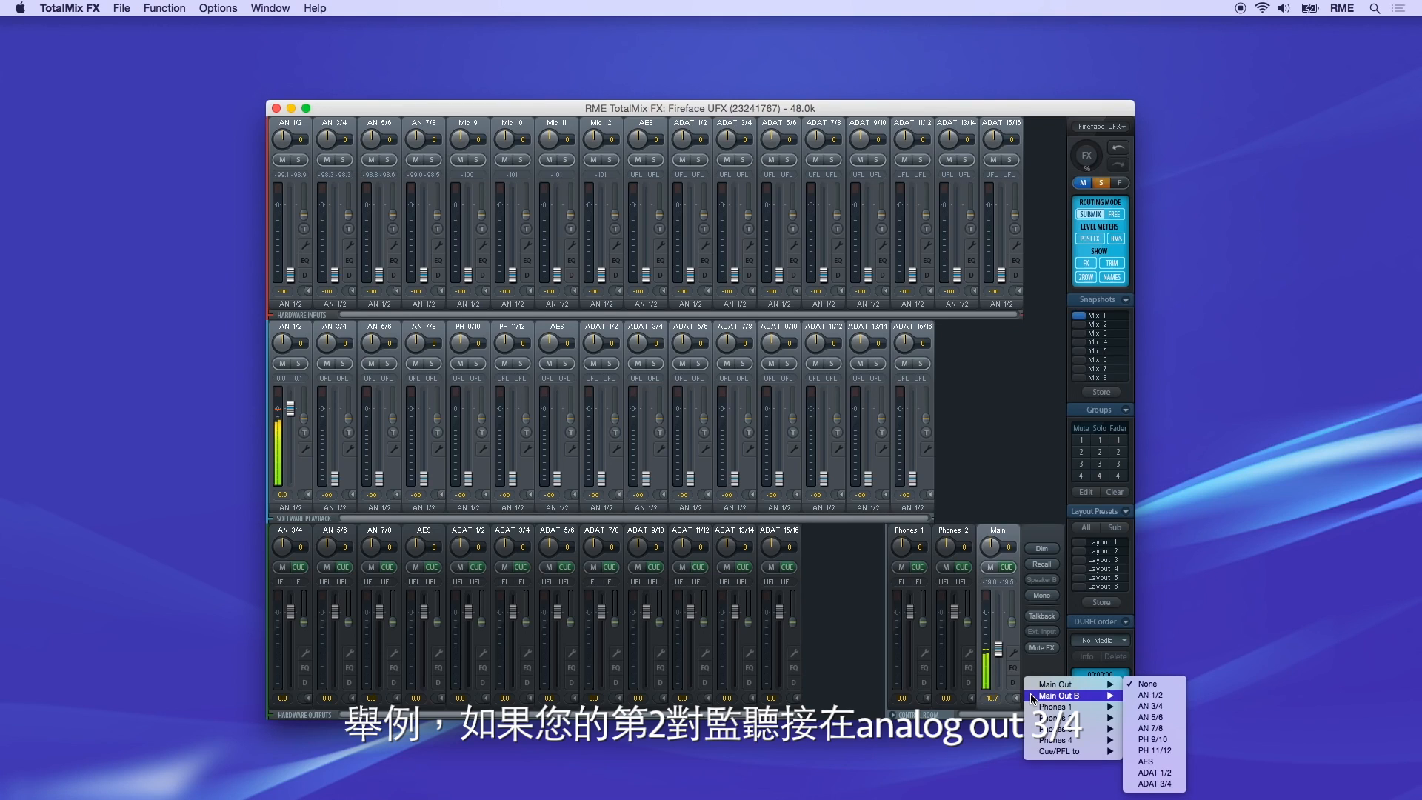
{"action": "left_click", "coordinate": [1139, 708]}
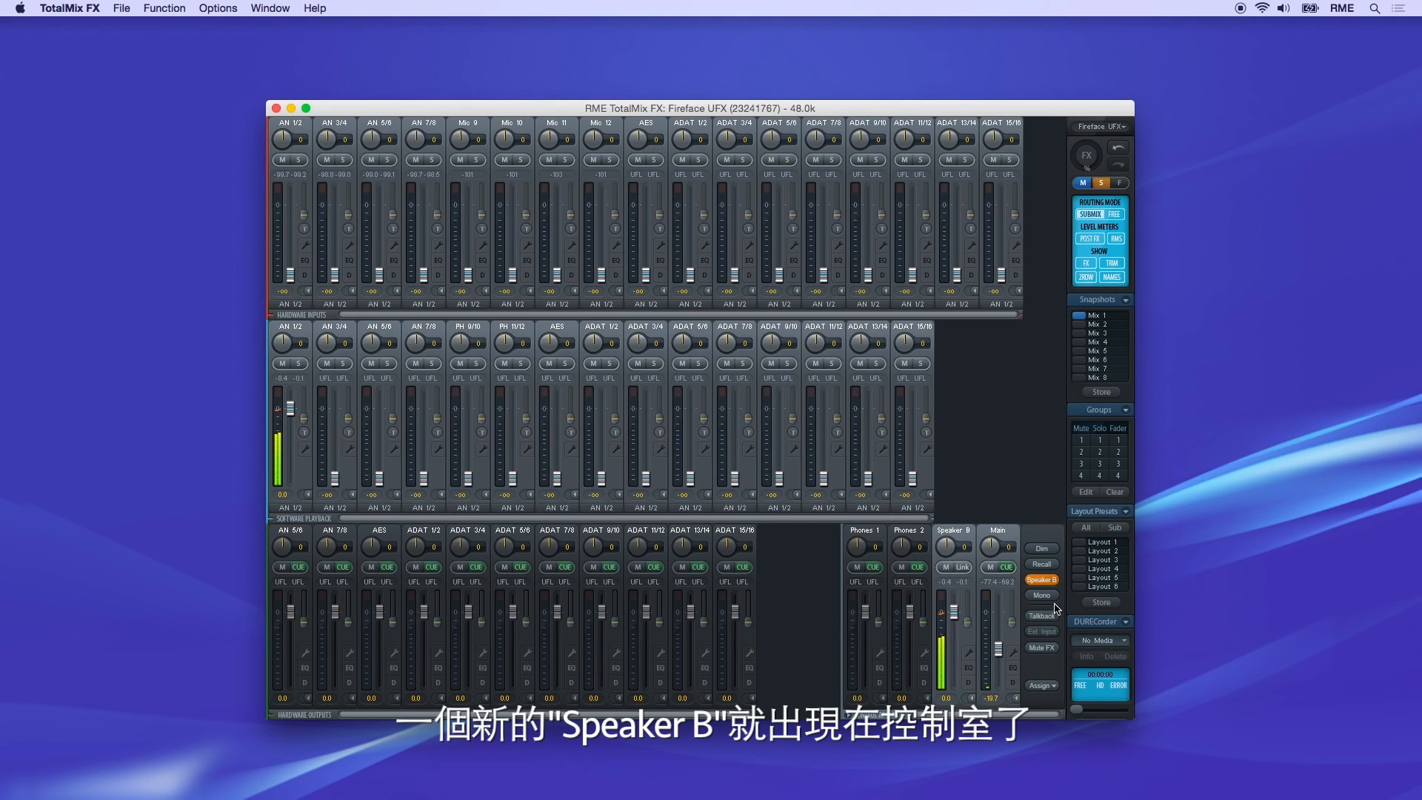
Switch monitoring to the main speakers and back to Speaker B, and lower the Speaker B fader to about -8.4 dB
{"action": "left_click", "coordinate": [1046, 582]}
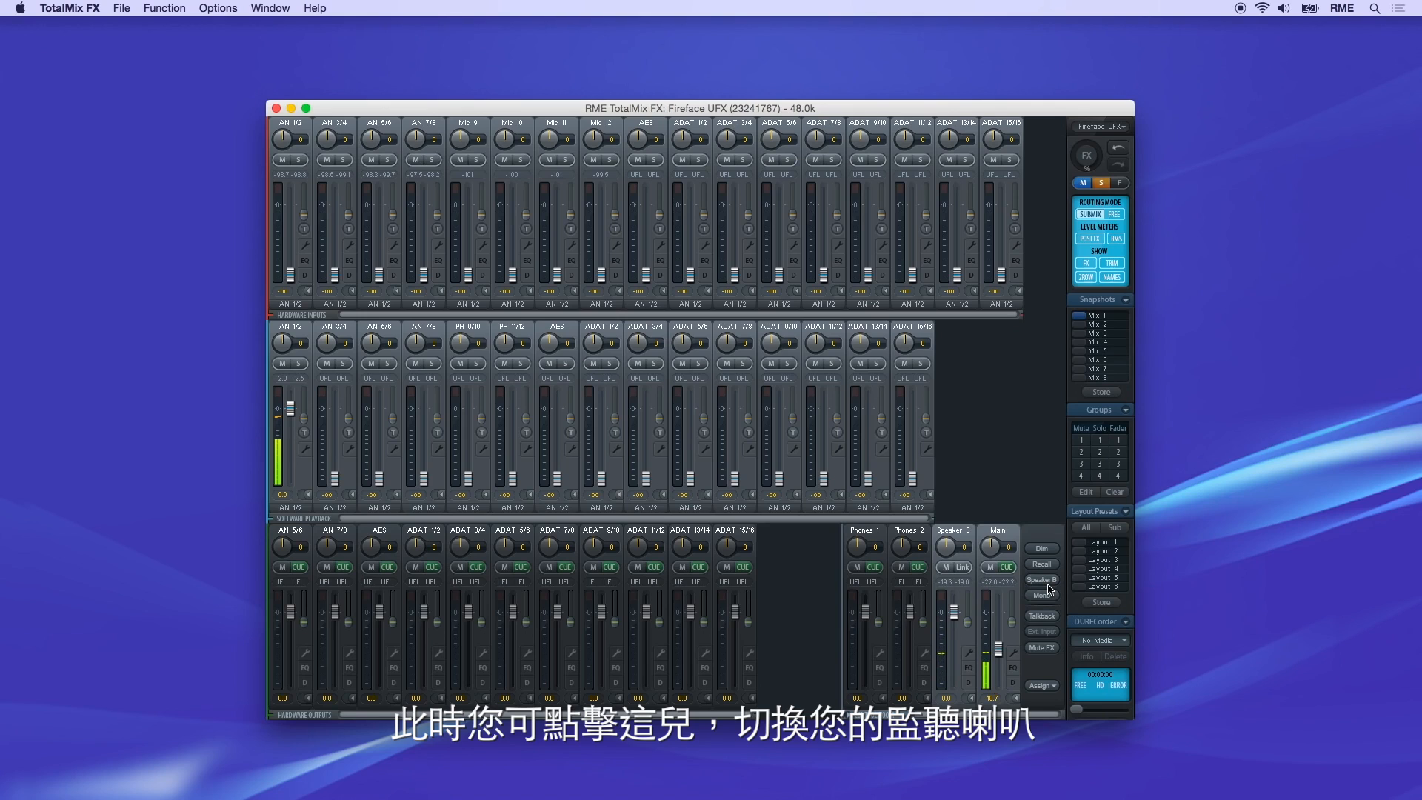
{"action": "left_click", "coordinate": [1045, 582]}
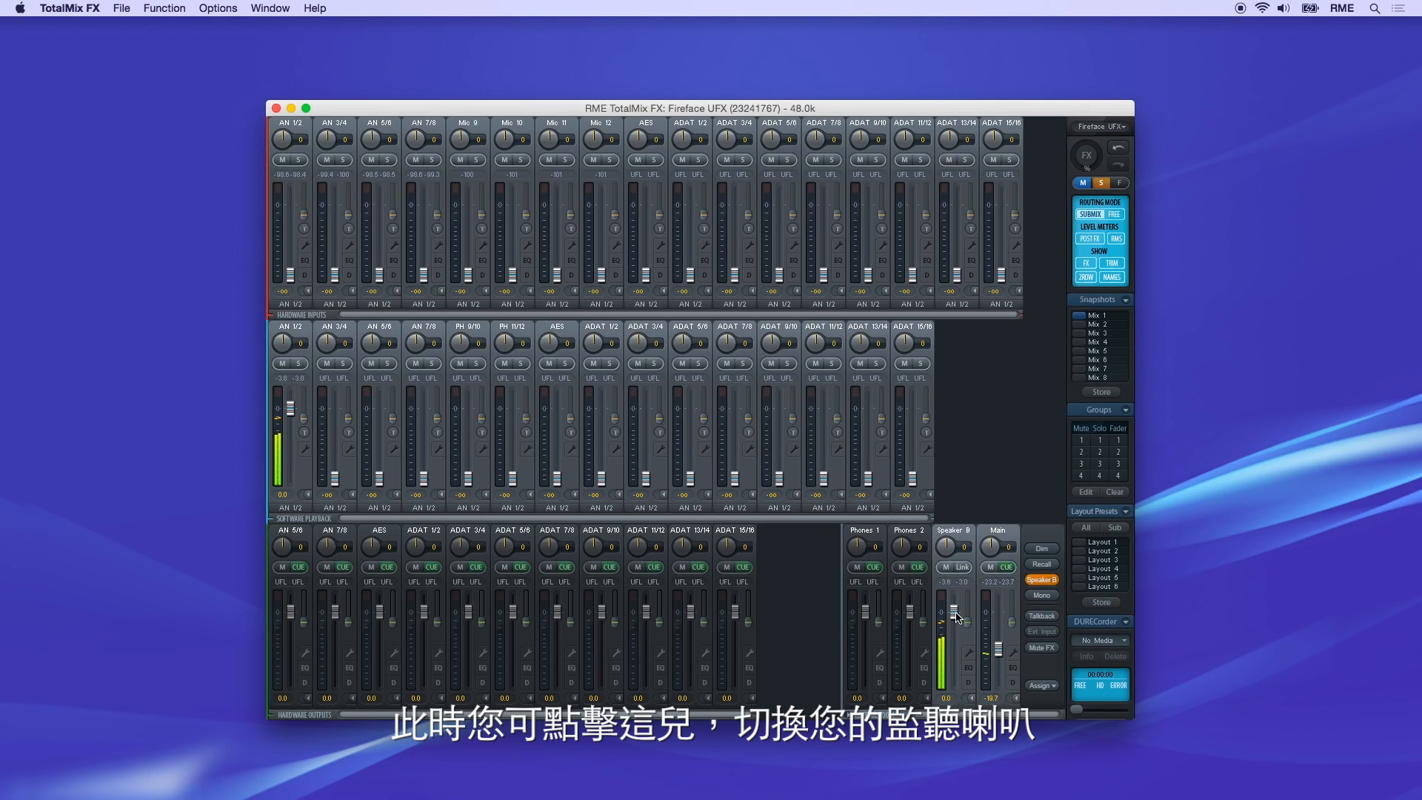
{"action": "left_click_drag", "start_coordinate": [961, 621], "coordinate": [962, 641]}
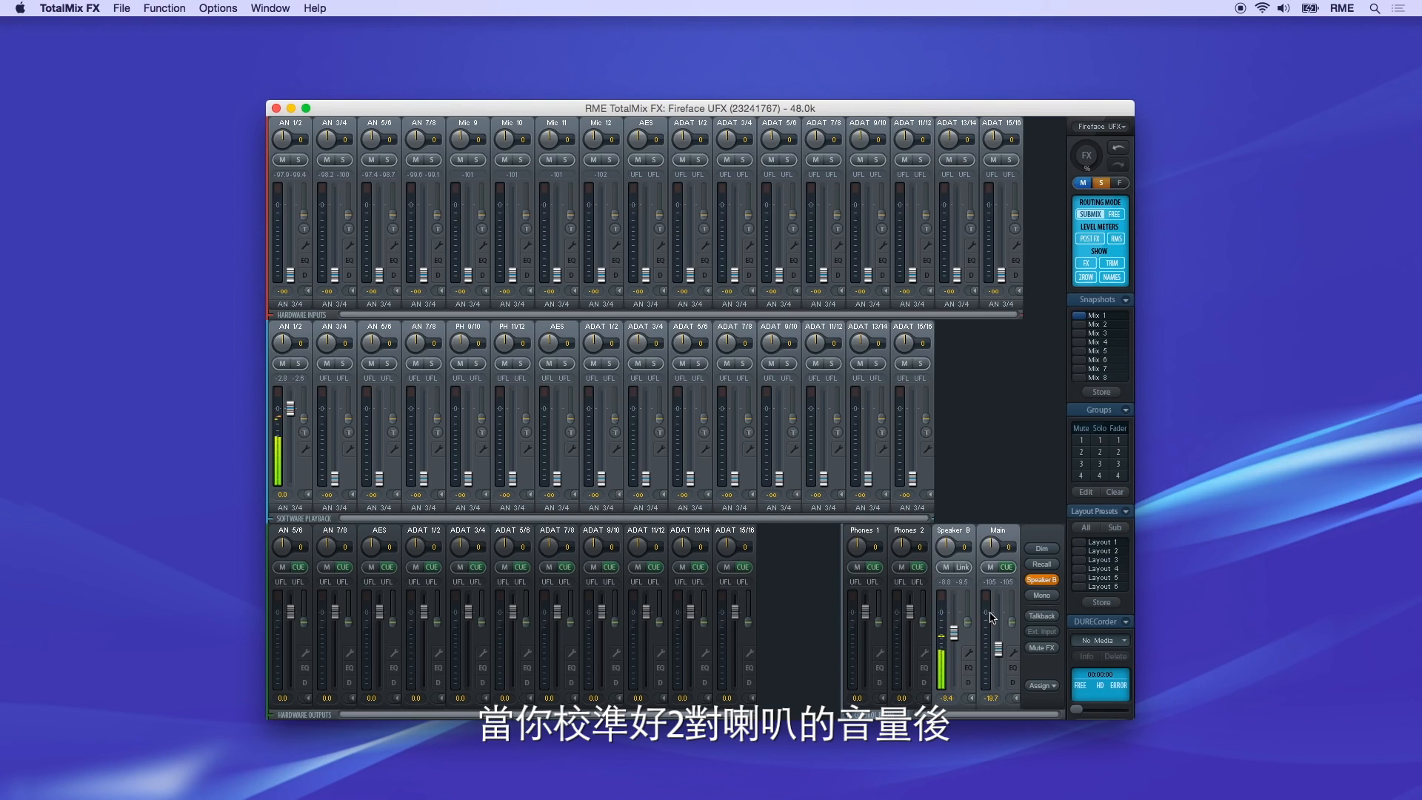
Link the Speaker B and Main faders, lower them to about -12.7 dB and -24.0 dB, and switch monitoring back to the main speakers
{"action": "left_click", "coordinate": [963, 568]}
{"action": "left_click_drag", "start_coordinate": [957, 632], "coordinate": [999, 662]}
{"action": "left_click", "coordinate": [1041, 580]}
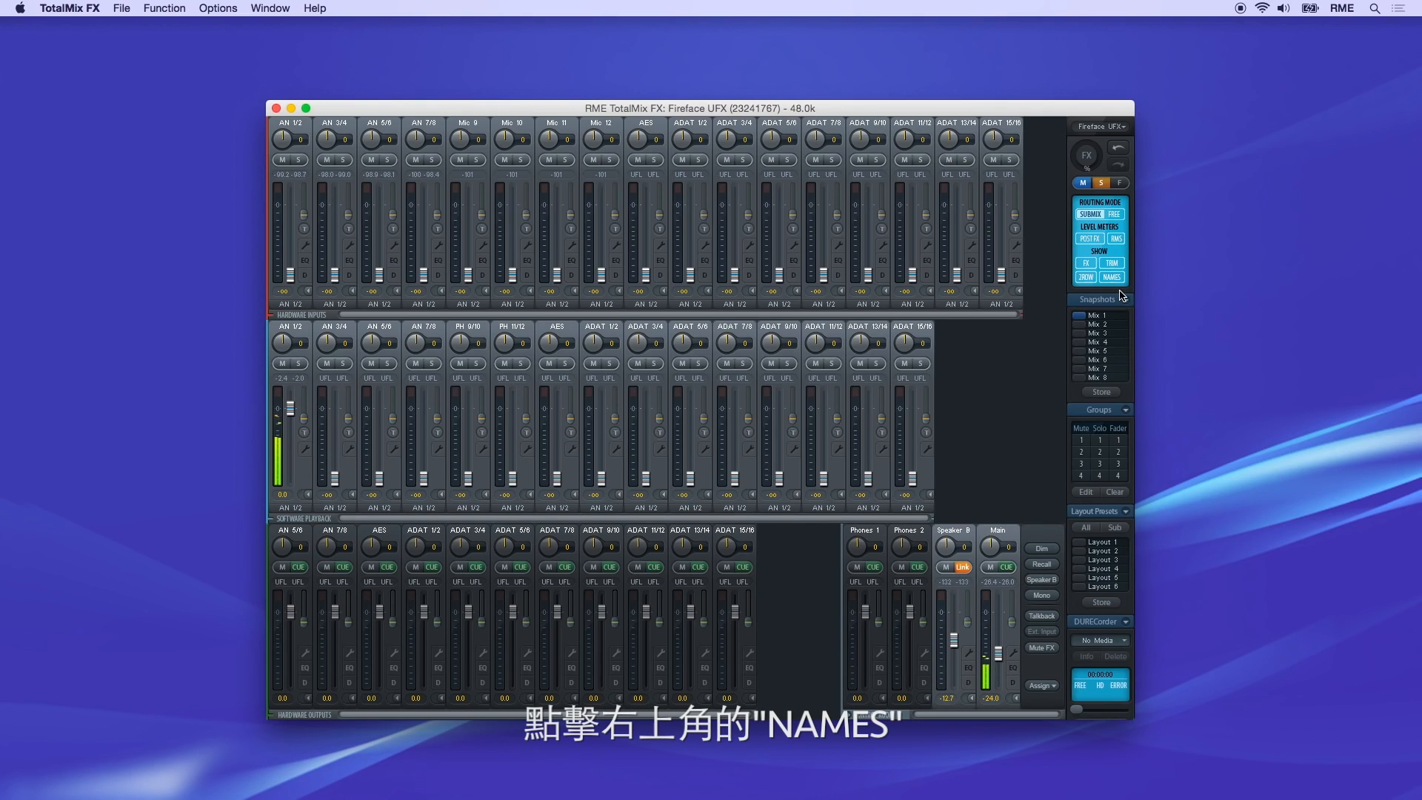
Toggle the NAMES display option for the mixer channels
{"action": "left_click", "coordinate": [1115, 282]}
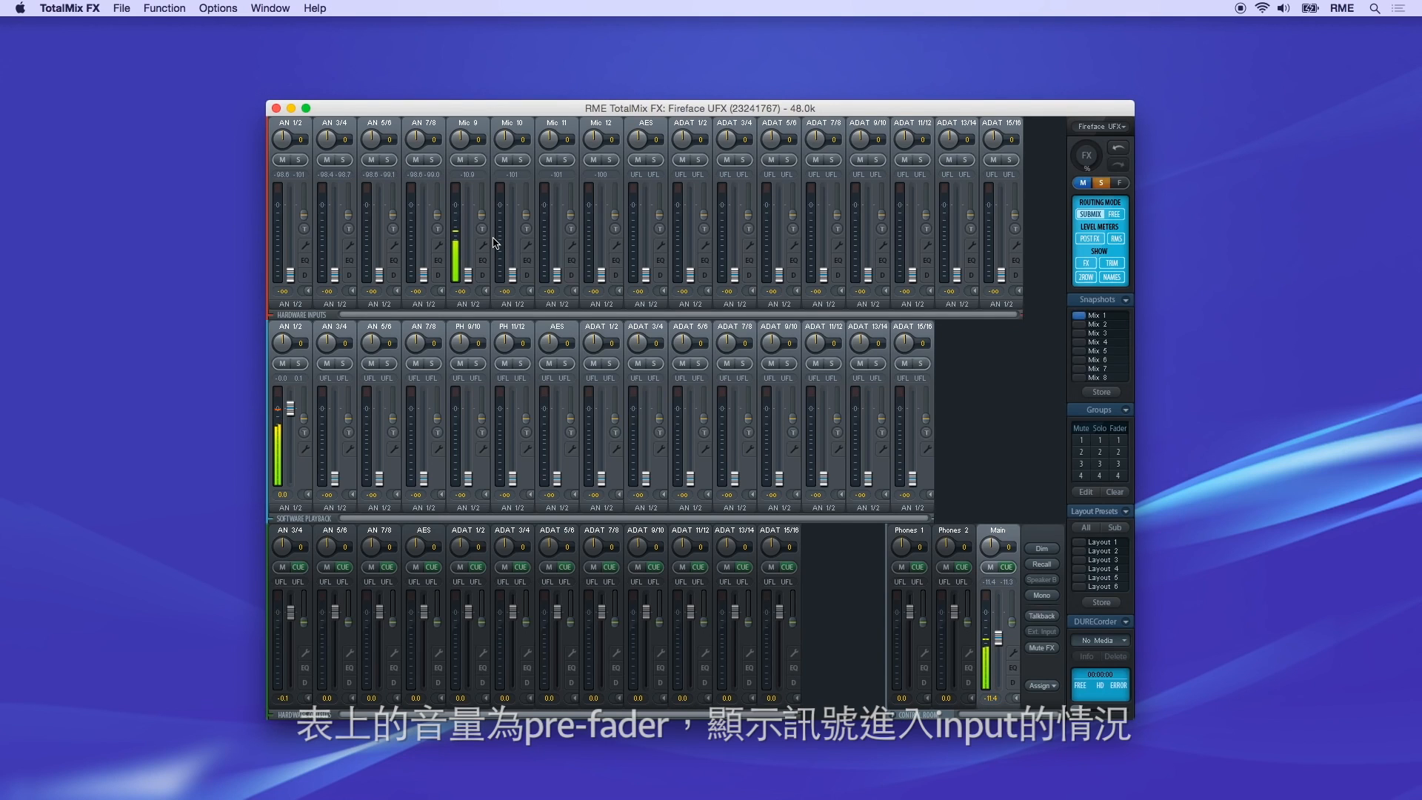
Try out the Mic 9 input fader, returning it to its lowest level, and switch the channel's mute on and off
{"action": "mouse_move", "coordinate": [470, 277]}
{"action": "left_mouse_down"}
{"action": "mouse_move", "coordinate": [470, 209]}
{"action": "mouse_move", "coordinate": [474, 283]}
{"action": "left_mouse_up"}
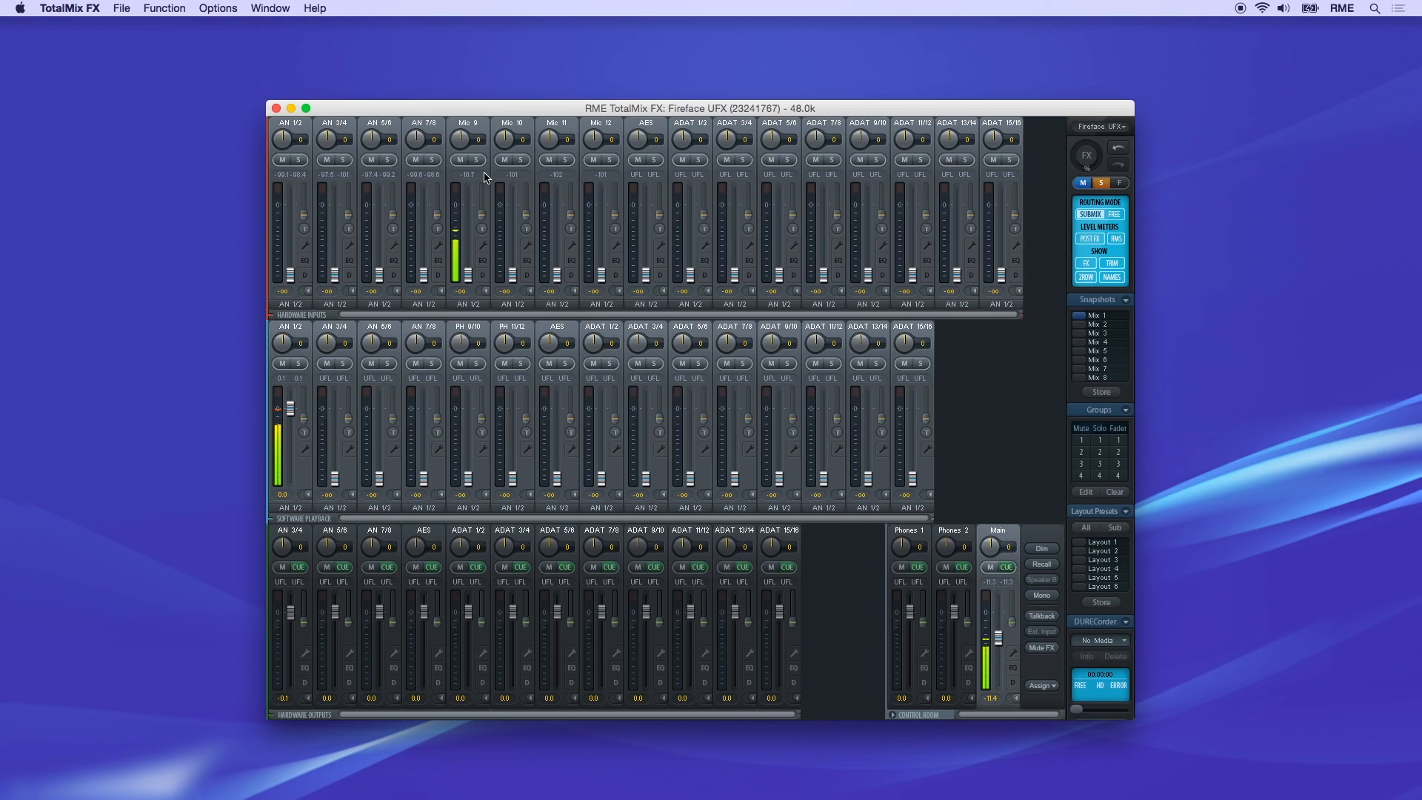
{"action": "left_click", "coordinate": [460, 160]}
{"action": "left_click", "coordinate": [460, 160]}
Split the AN 1/2 hardware input into two mono channels and rejoin them as a stereo channel
{"action": "left_click", "coordinate": [308, 247]}
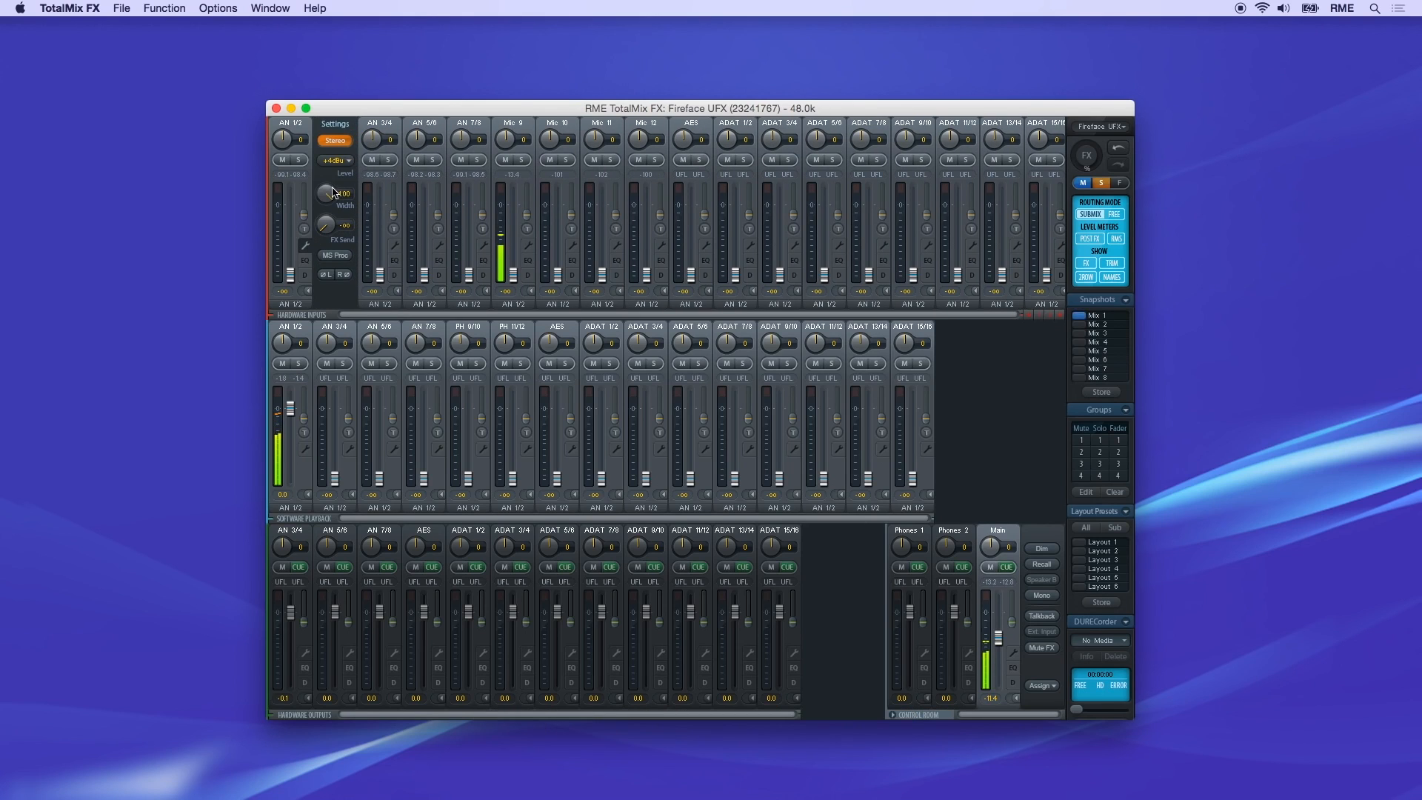
{"action": "left_click", "coordinate": [335, 141]}
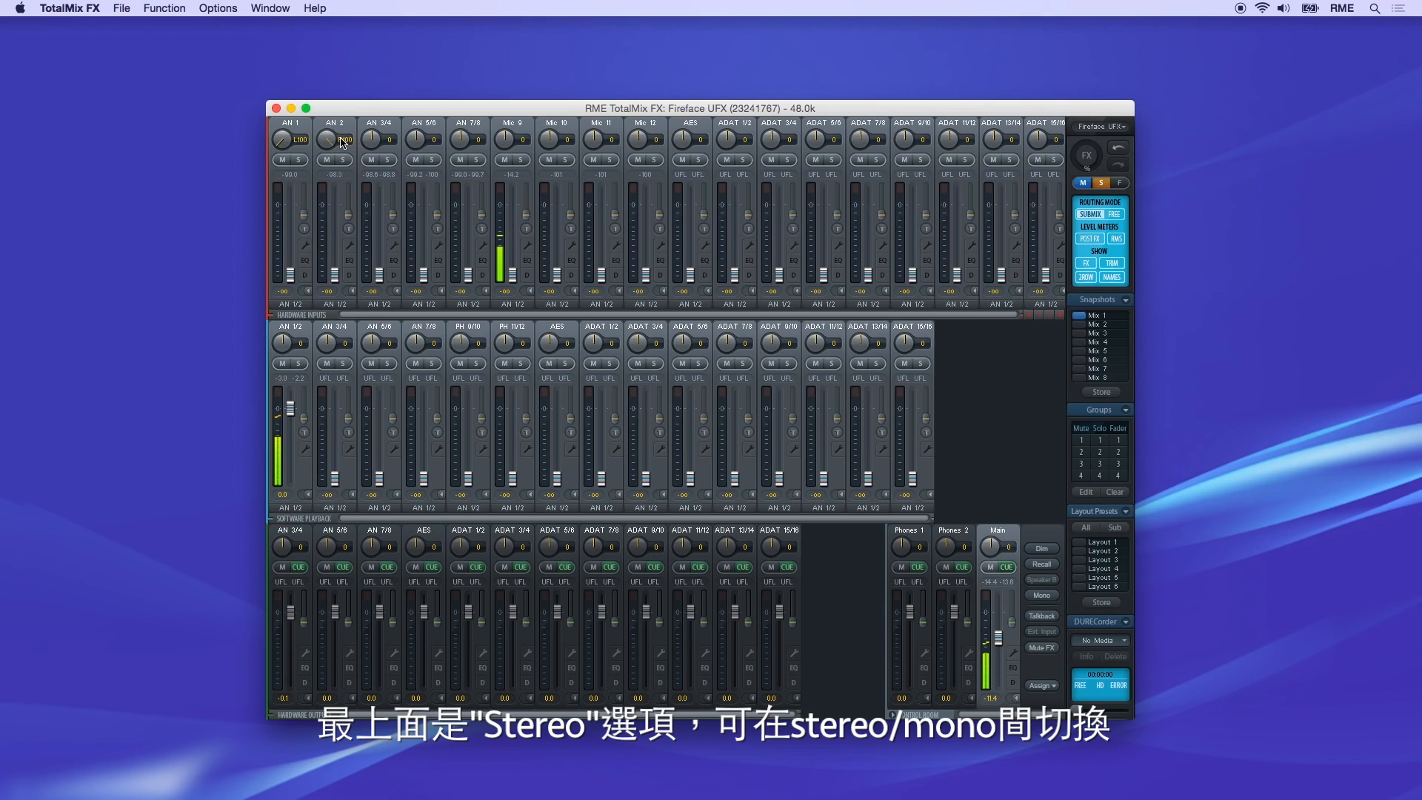
{"action": "left_click", "coordinate": [305, 245]}
{"action": "left_click", "coordinate": [334, 141]}
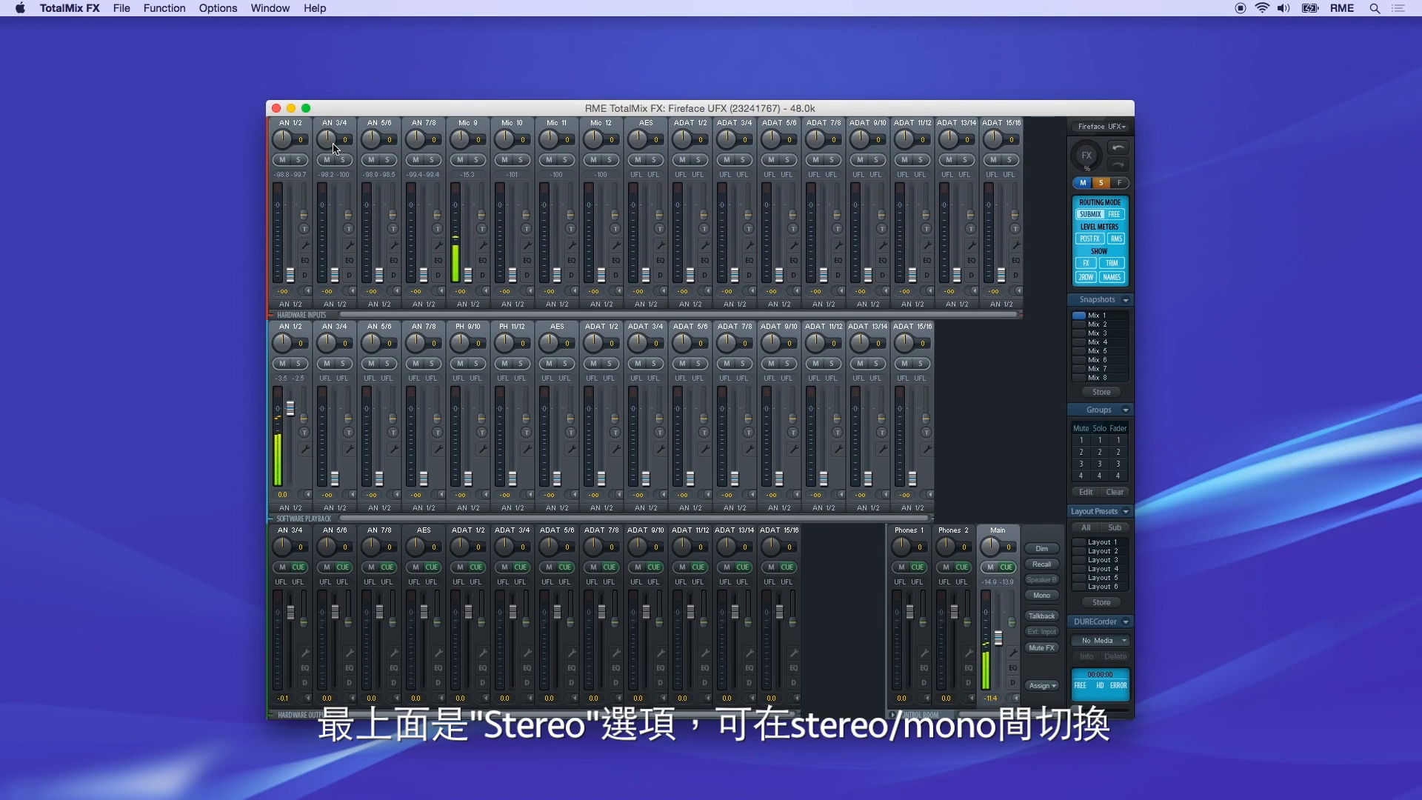
Open the AN 1/2 hardware input's settings and choose +4dBu as its input level
{"action": "left_click", "coordinate": [305, 246]}
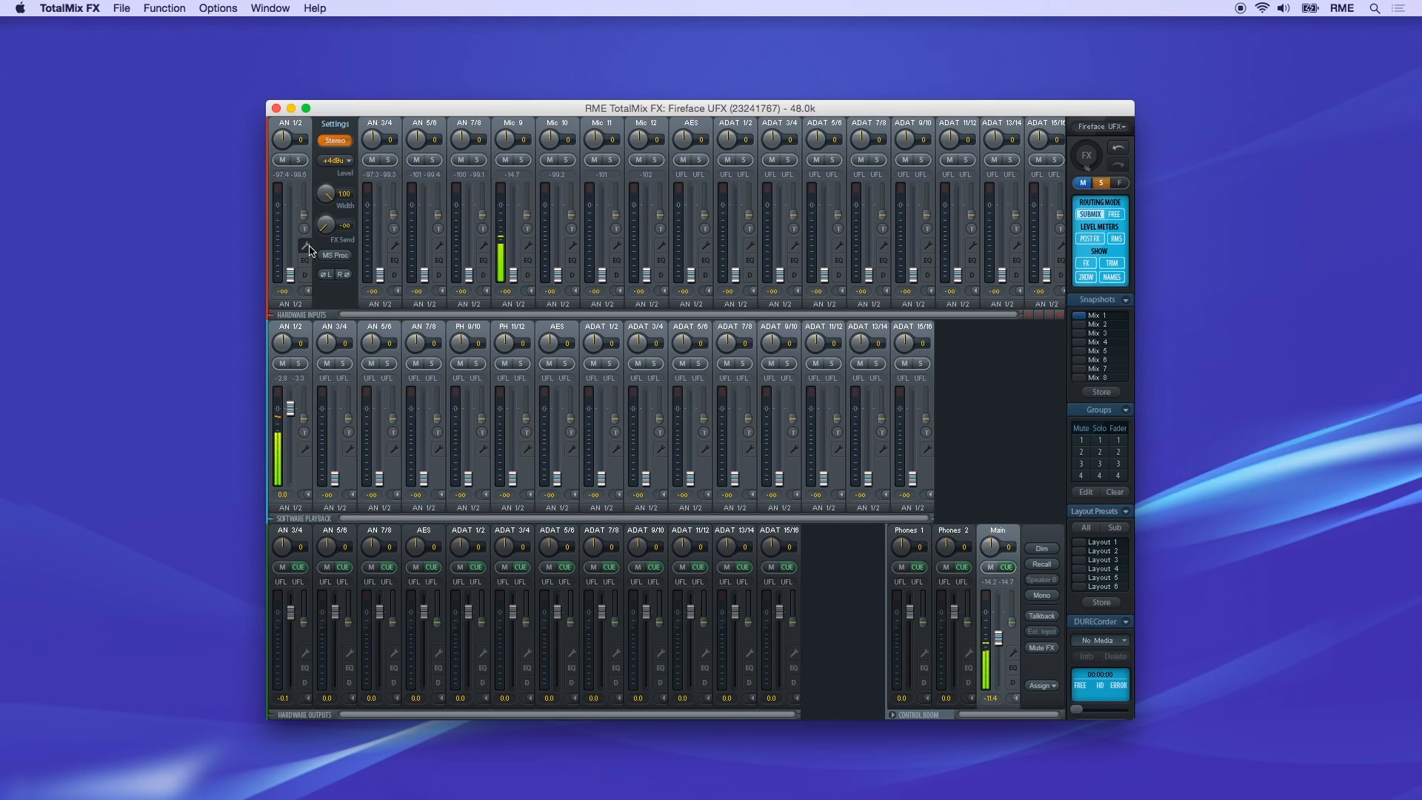
{"action": "left_click", "coordinate": [346, 161]}
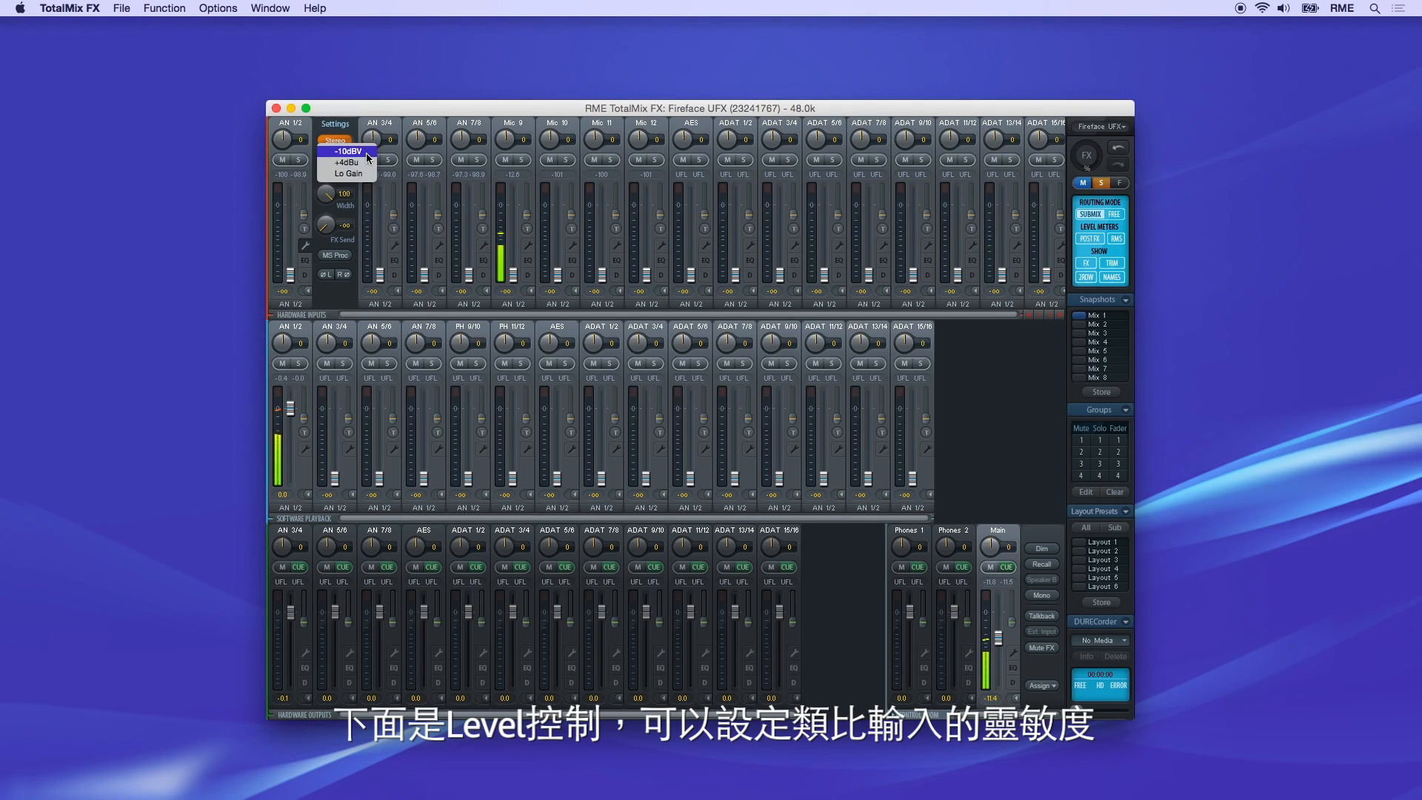
{"action": "left_click", "coordinate": [364, 165]}
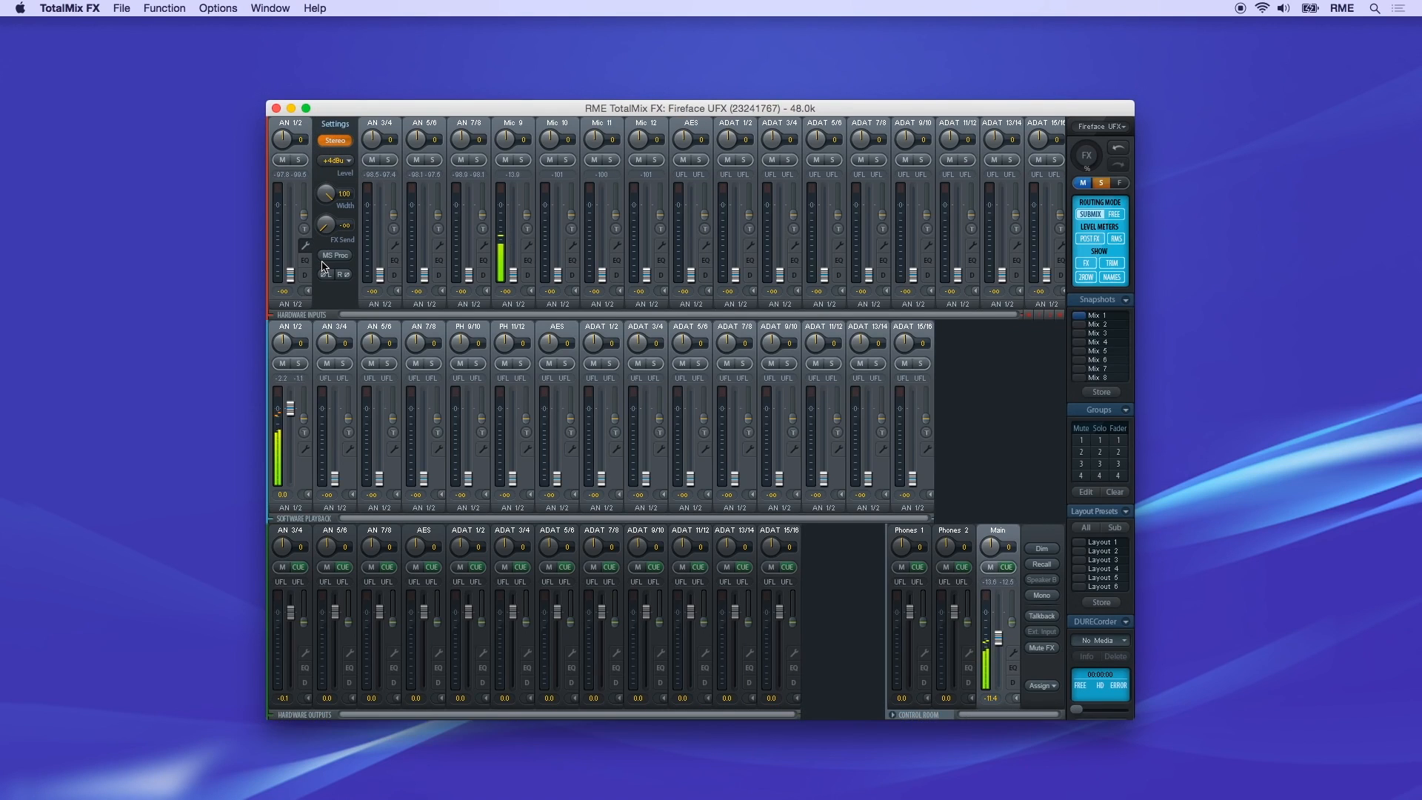
Switch M/S processing and the left and right phase inversion on and off for the AN 1/2 hardware input
{"action": "left_click", "coordinate": [345, 259]}
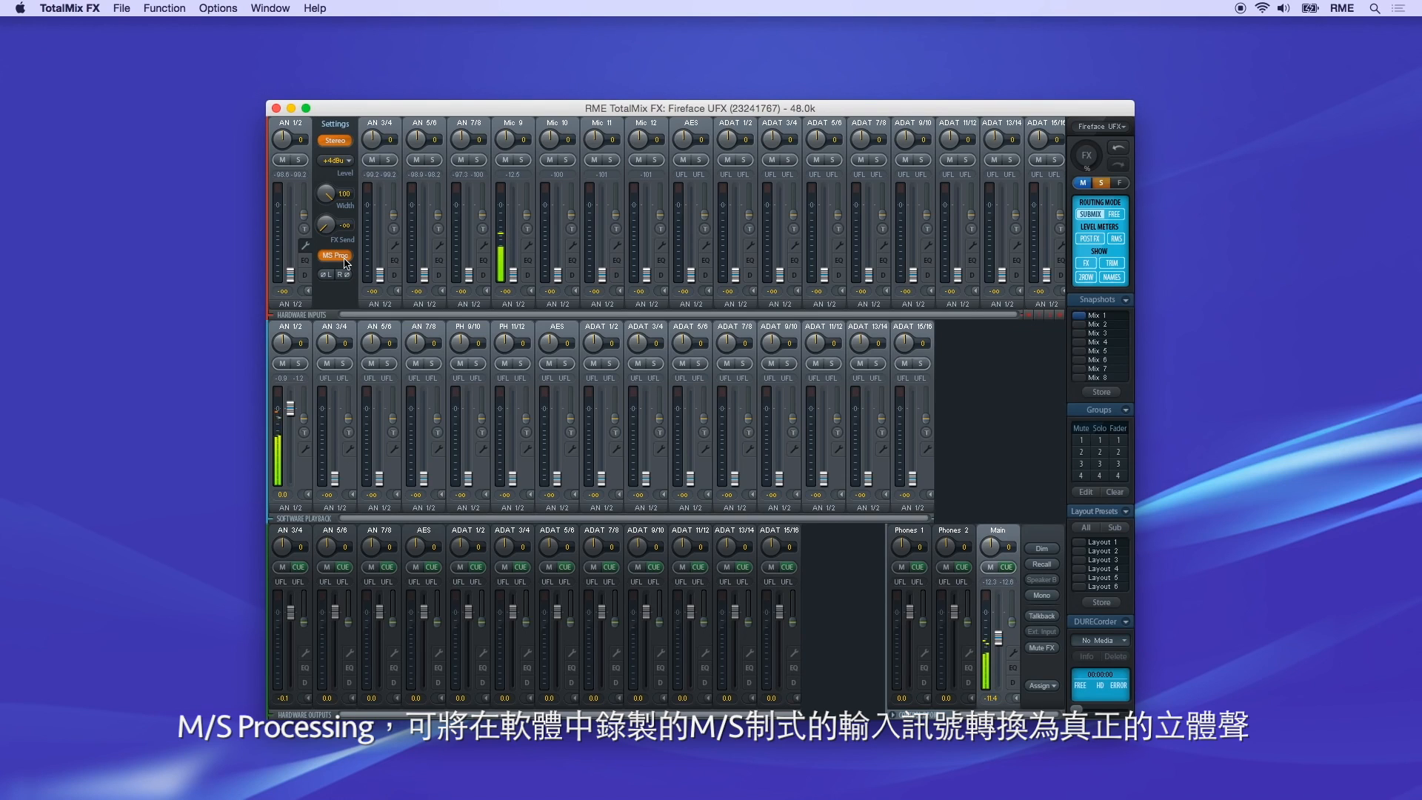
{"action": "left_click", "coordinate": [345, 256]}
{"action": "left_click", "coordinate": [326, 274]}
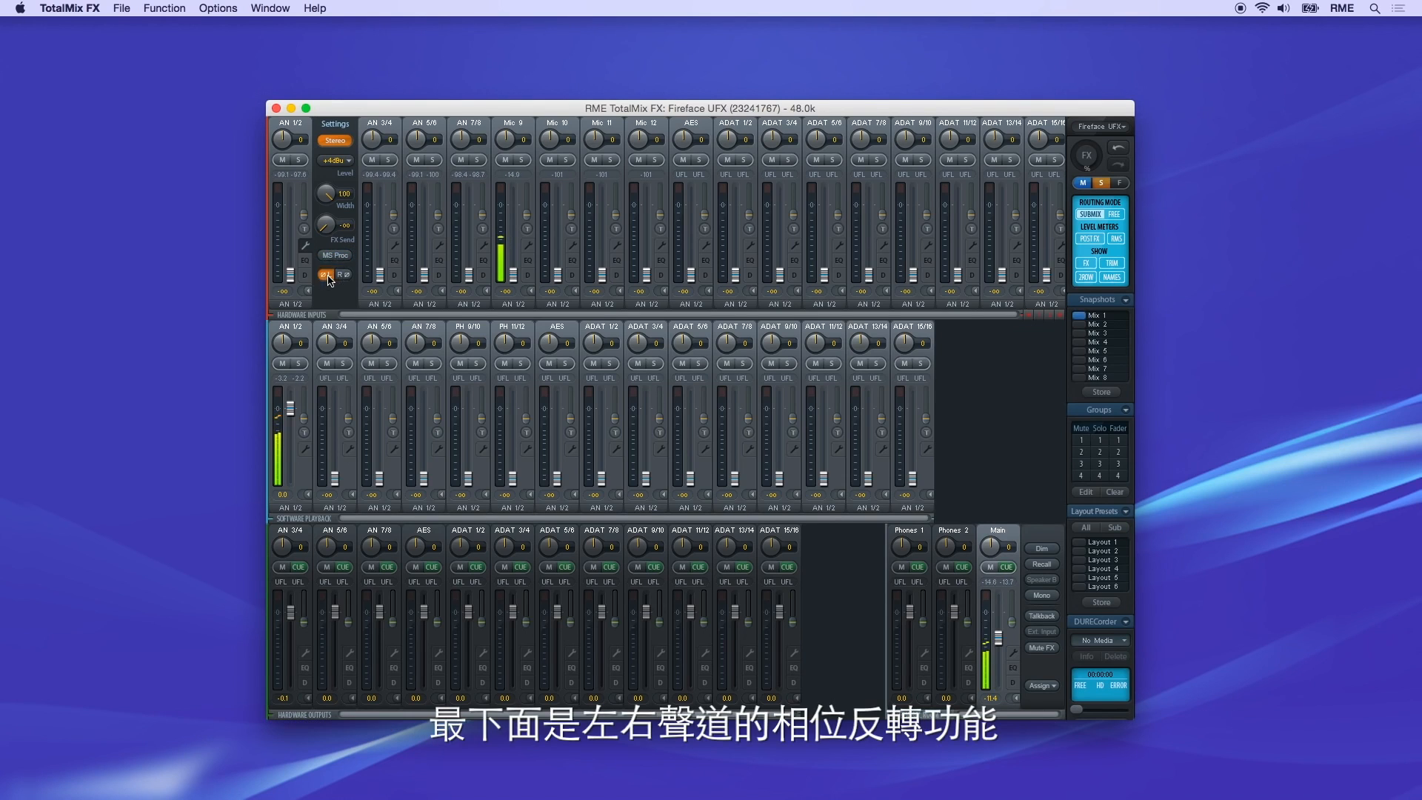
{"action": "left_click", "coordinate": [326, 275]}
{"action": "left_click", "coordinate": [343, 275]}
{"action": "left_click", "coordinate": [342, 275]}
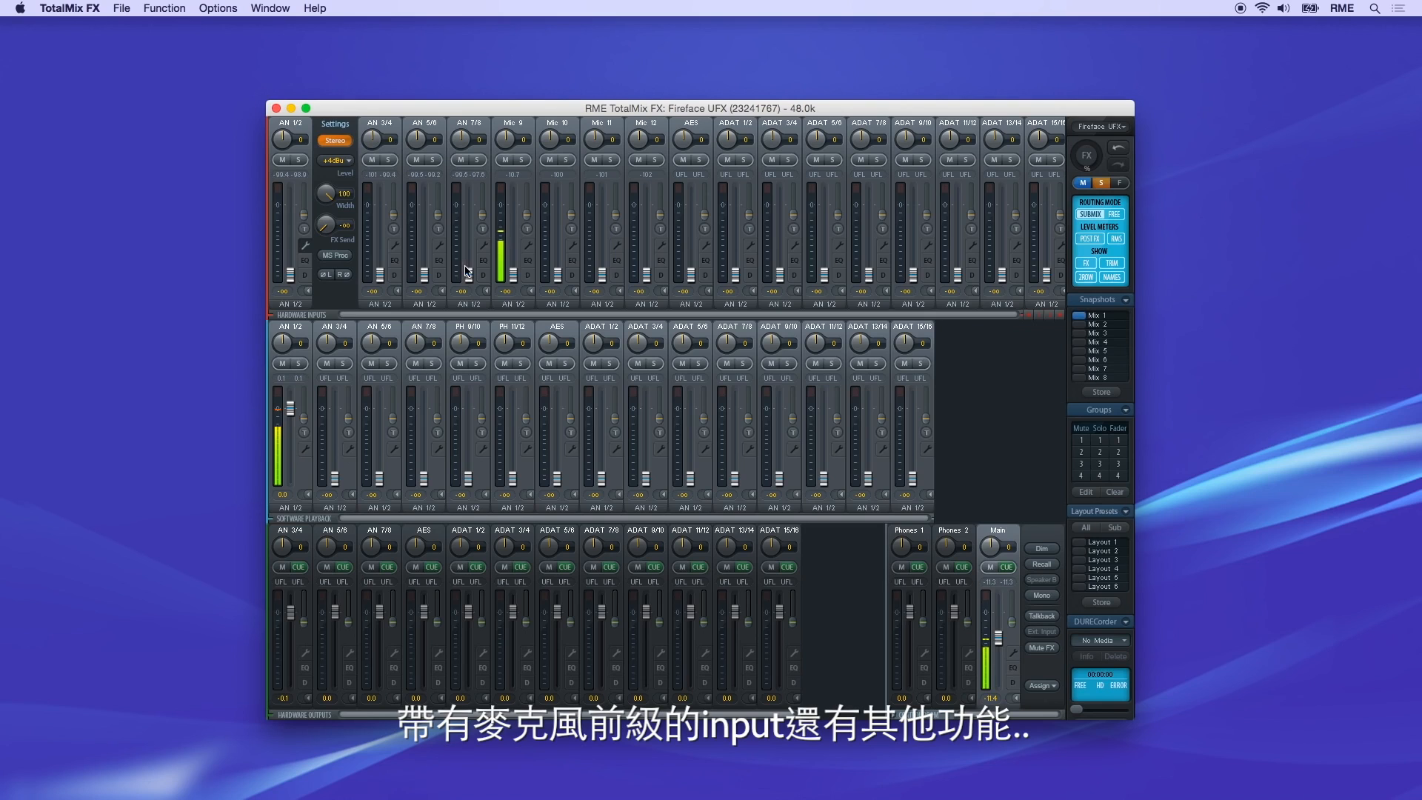
Open the Mic 9 input's settings and switch its 48V phantom power on and off
{"action": "left_click", "coordinate": [528, 246]}
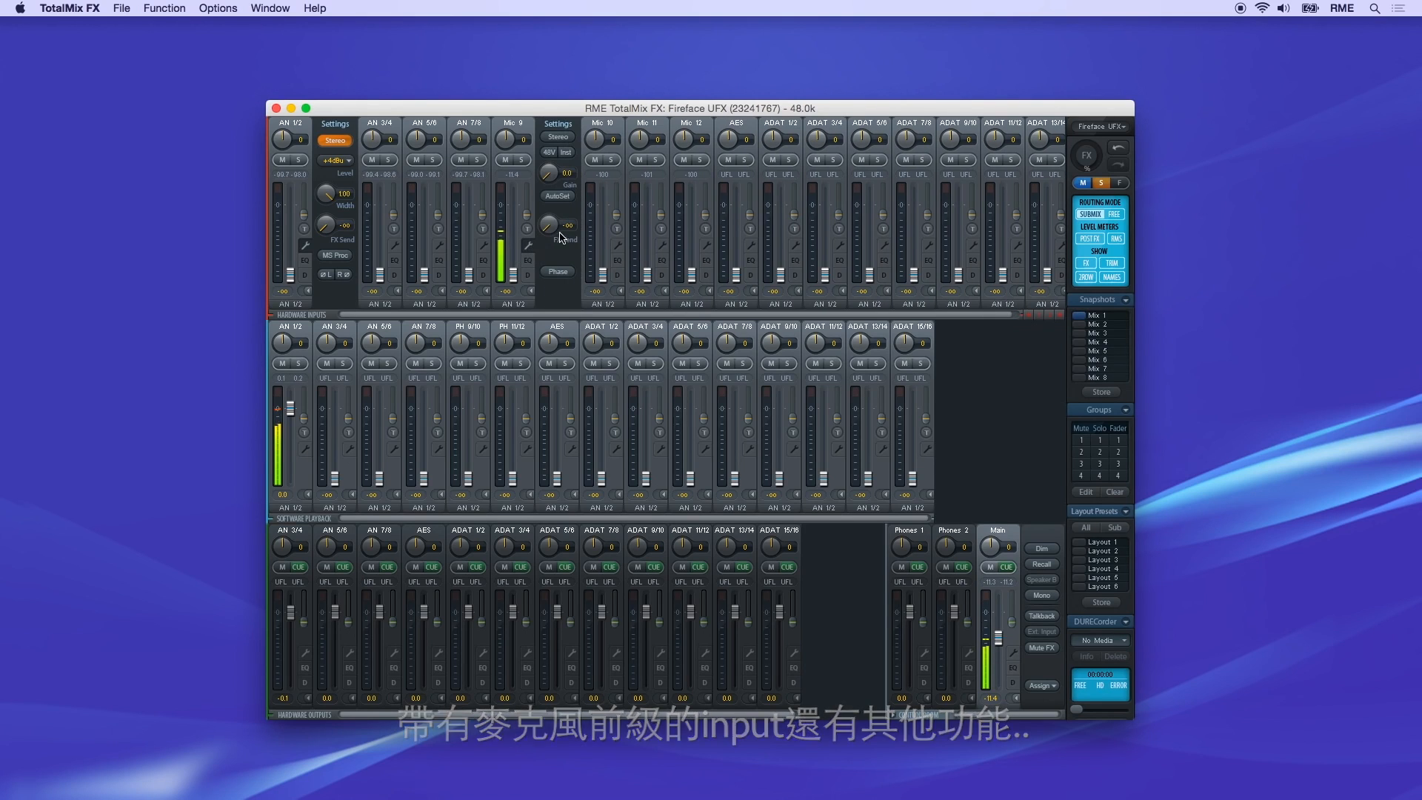
{"action": "left_click", "coordinate": [548, 152]}
{"action": "left_click", "coordinate": [549, 152]}
Set the Mic 9 input gain to 10.0 dB and switch its instrument mode on and off
{"action": "mouse_move", "coordinate": [549, 174]}
{"action": "left_mouse_down"}
{"action": "mouse_move", "coordinate": [550, 134]}
{"action": "mouse_move", "coordinate": [548, 195]}
{"action": "left_mouse_up"}
{"action": "left_click", "coordinate": [565, 153]}
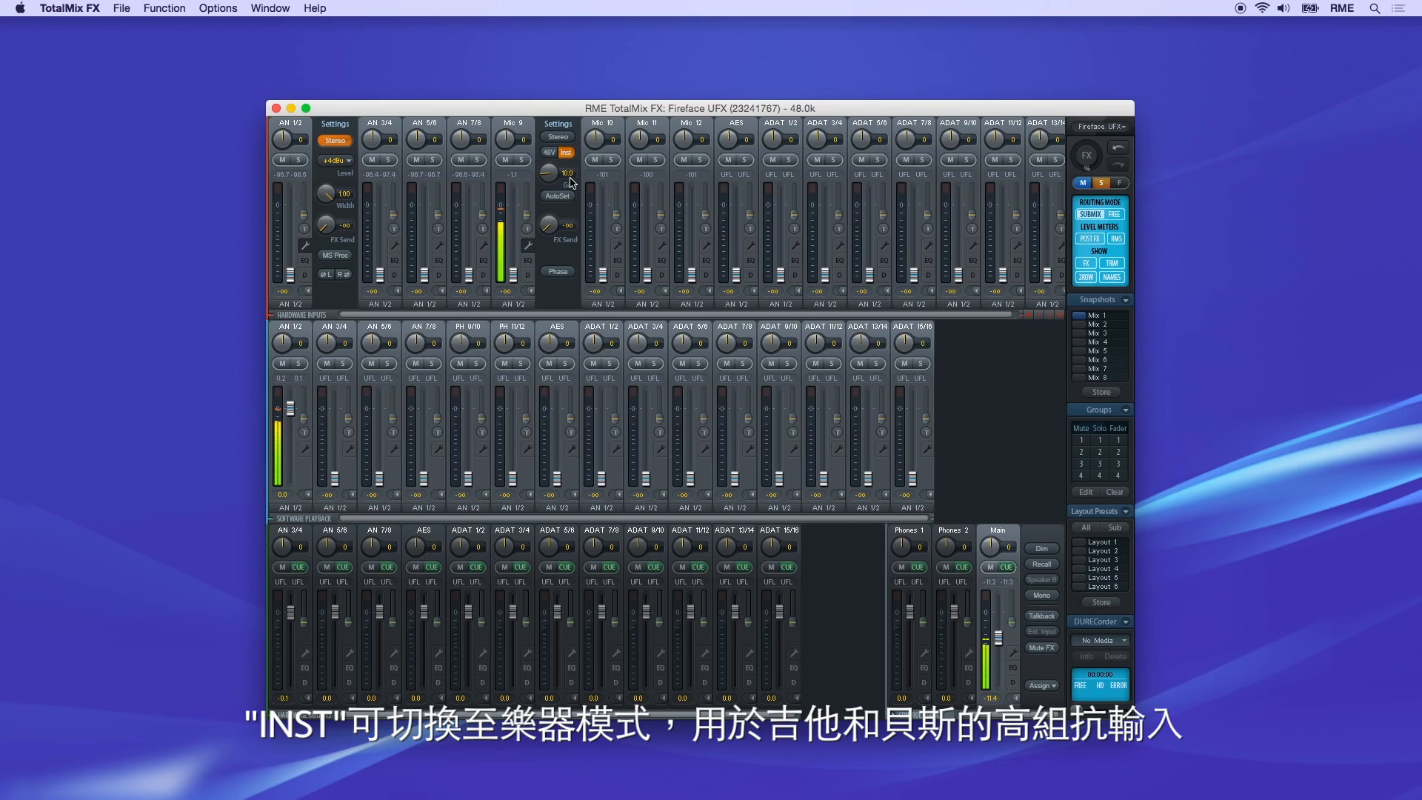
{"action": "left_click", "coordinate": [567, 154]}
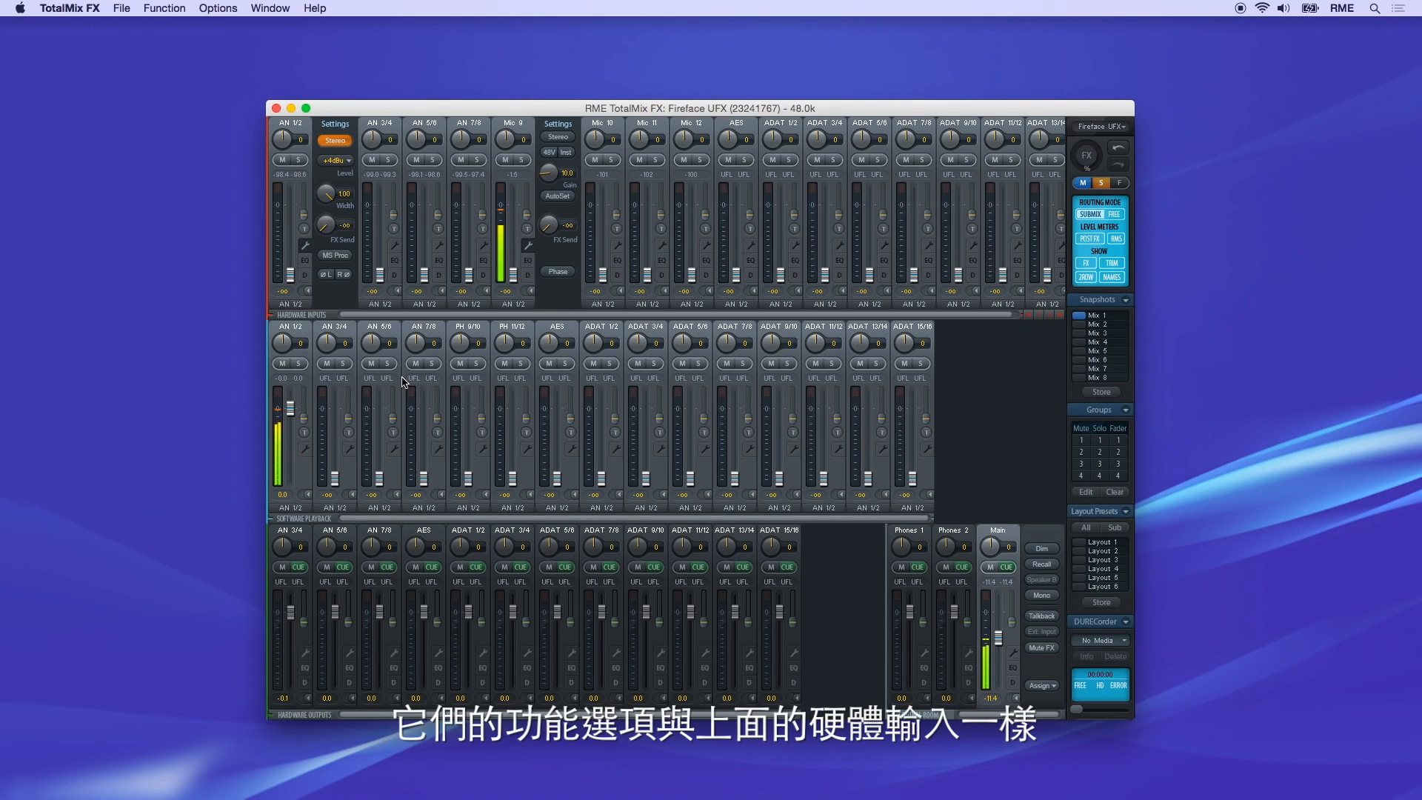
Open the channel settings of the AN 1/2 software playback and of the Main output
{"action": "left_click", "coordinate": [306, 449]}
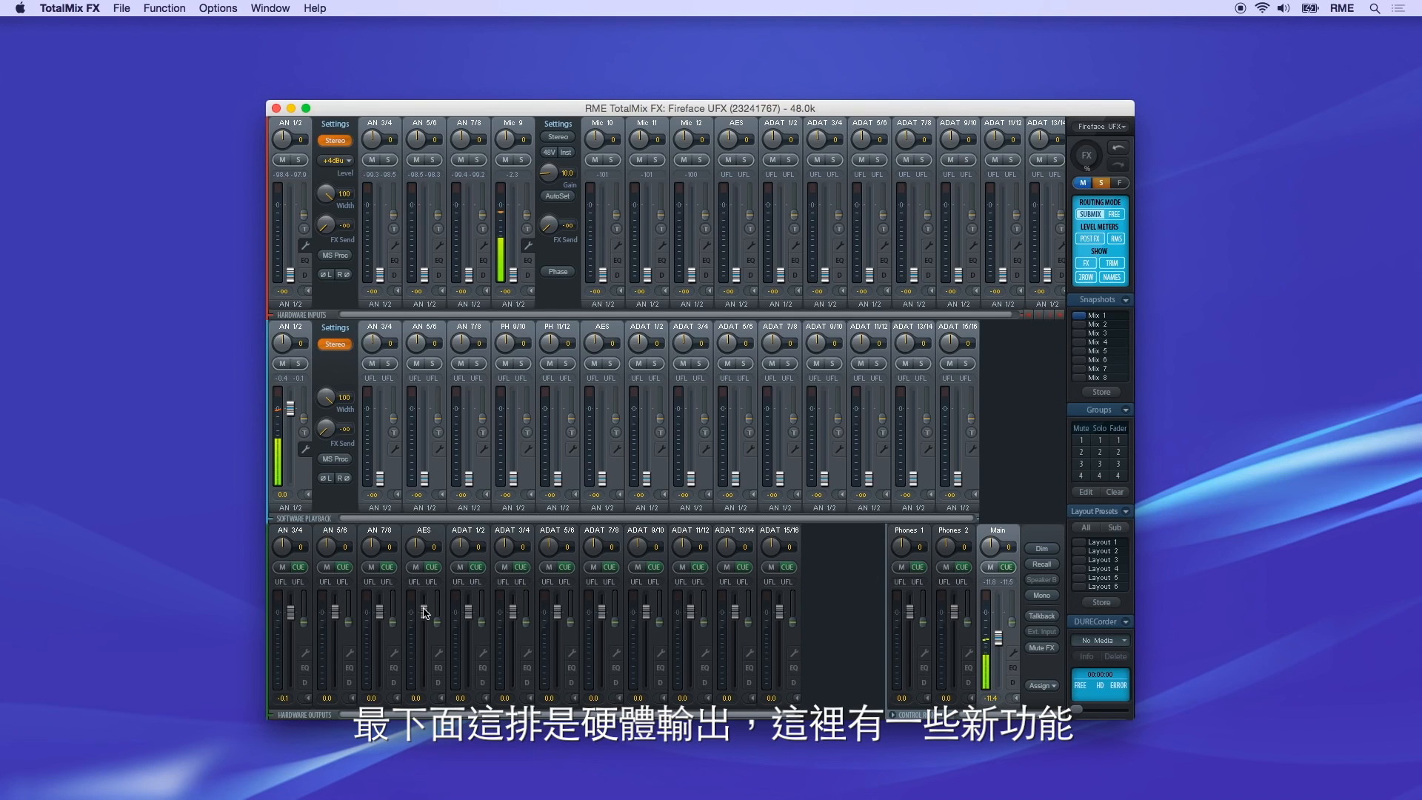
{"action": "left_click", "coordinate": [1011, 652]}
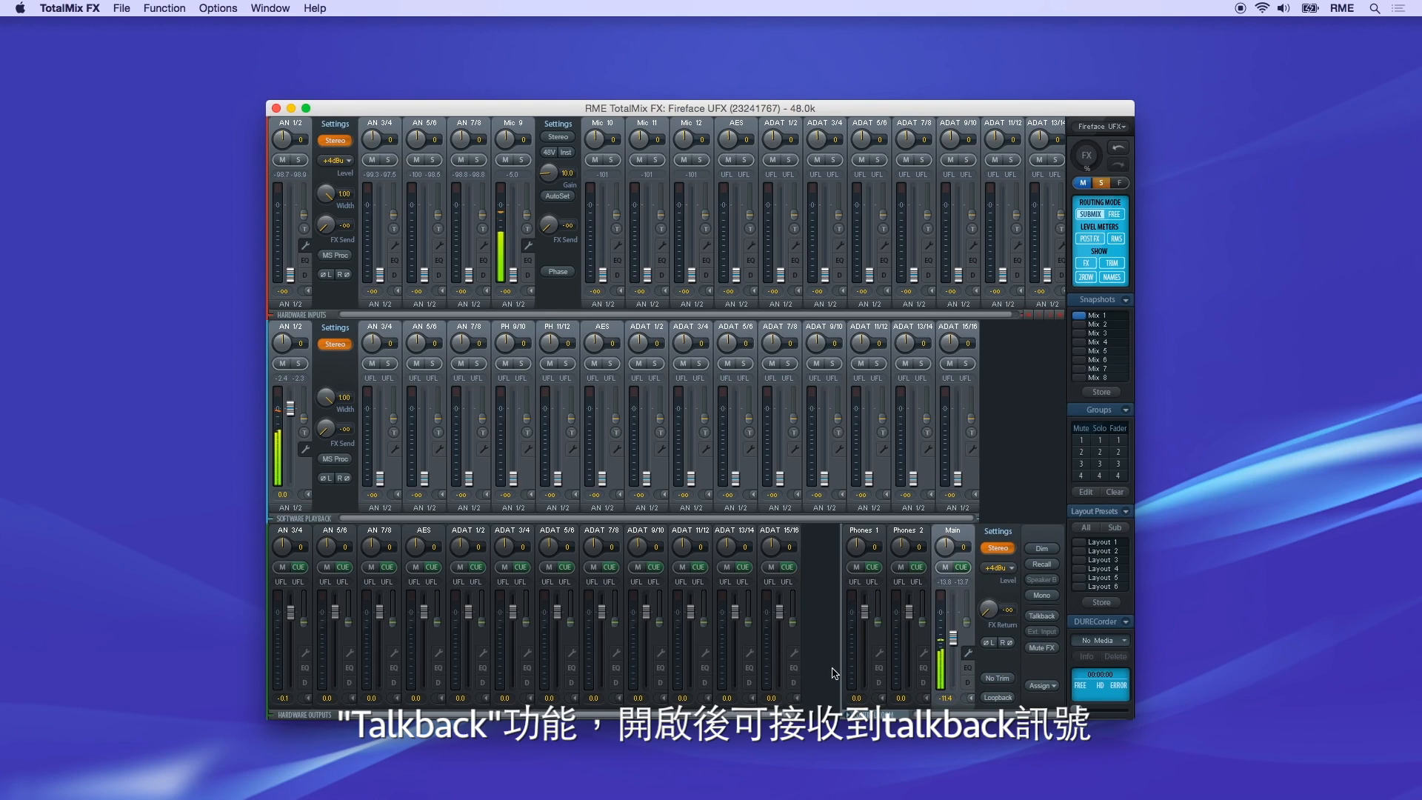
Enable Talkback in the Phones 1 output's settings and switch Loopback on and off for the Main output
{"action": "left_click", "coordinate": [880, 653]}
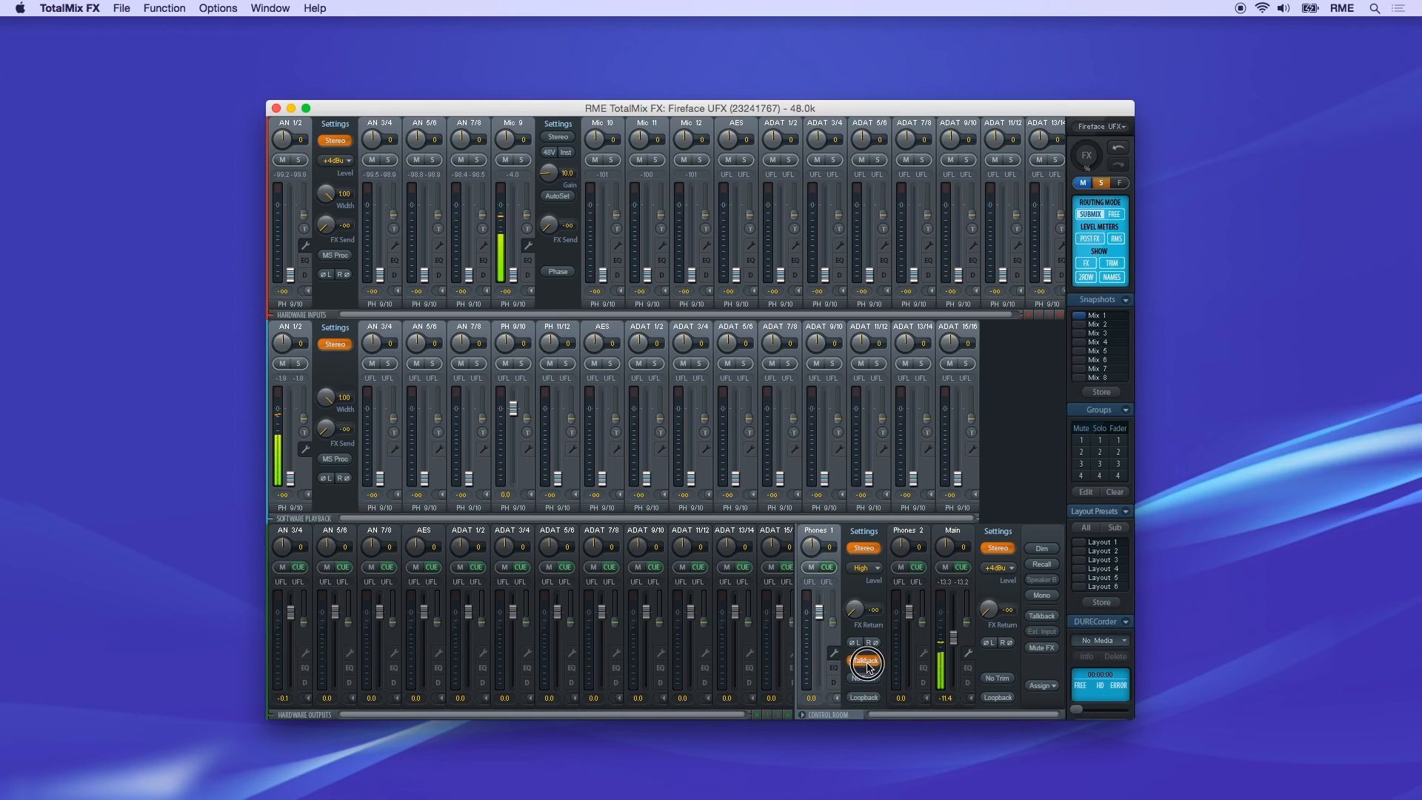
{"action": "left_click", "coordinate": [988, 700]}
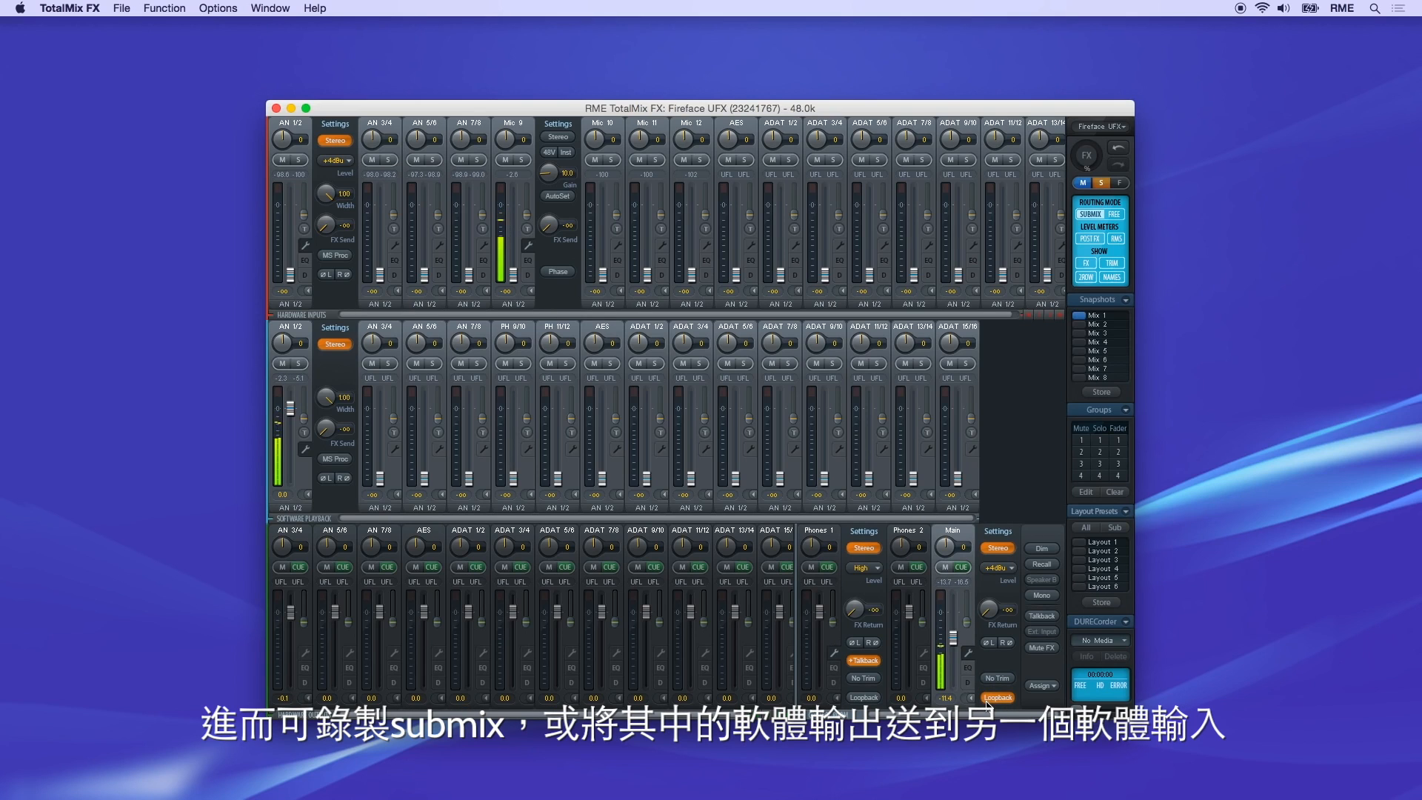
{"action": "left_click", "coordinate": [987, 700]}
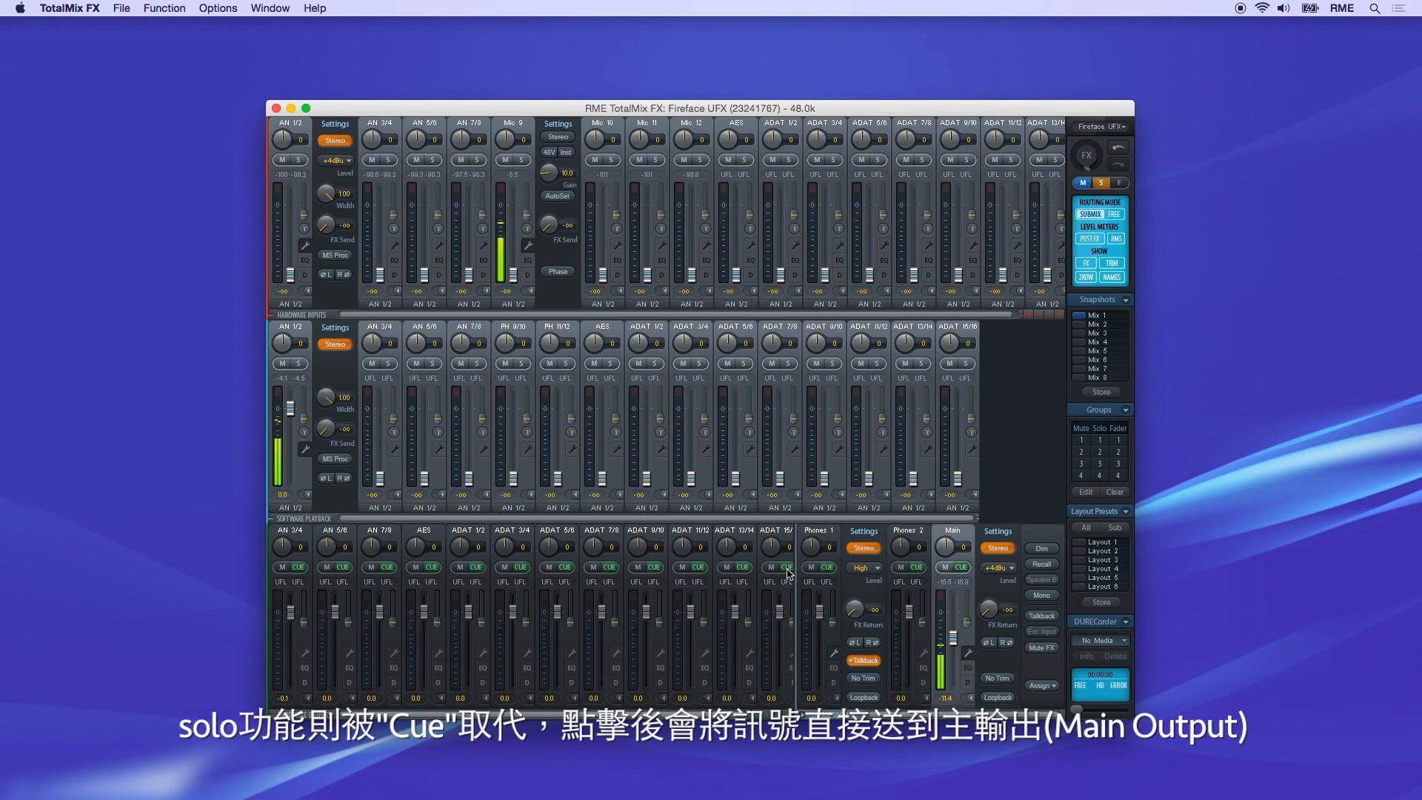
Cue the Phones 1 output and raise the AN 1/2 software playback in its submix to about -15.7 dB
{"action": "left_click", "coordinate": [828, 569]}
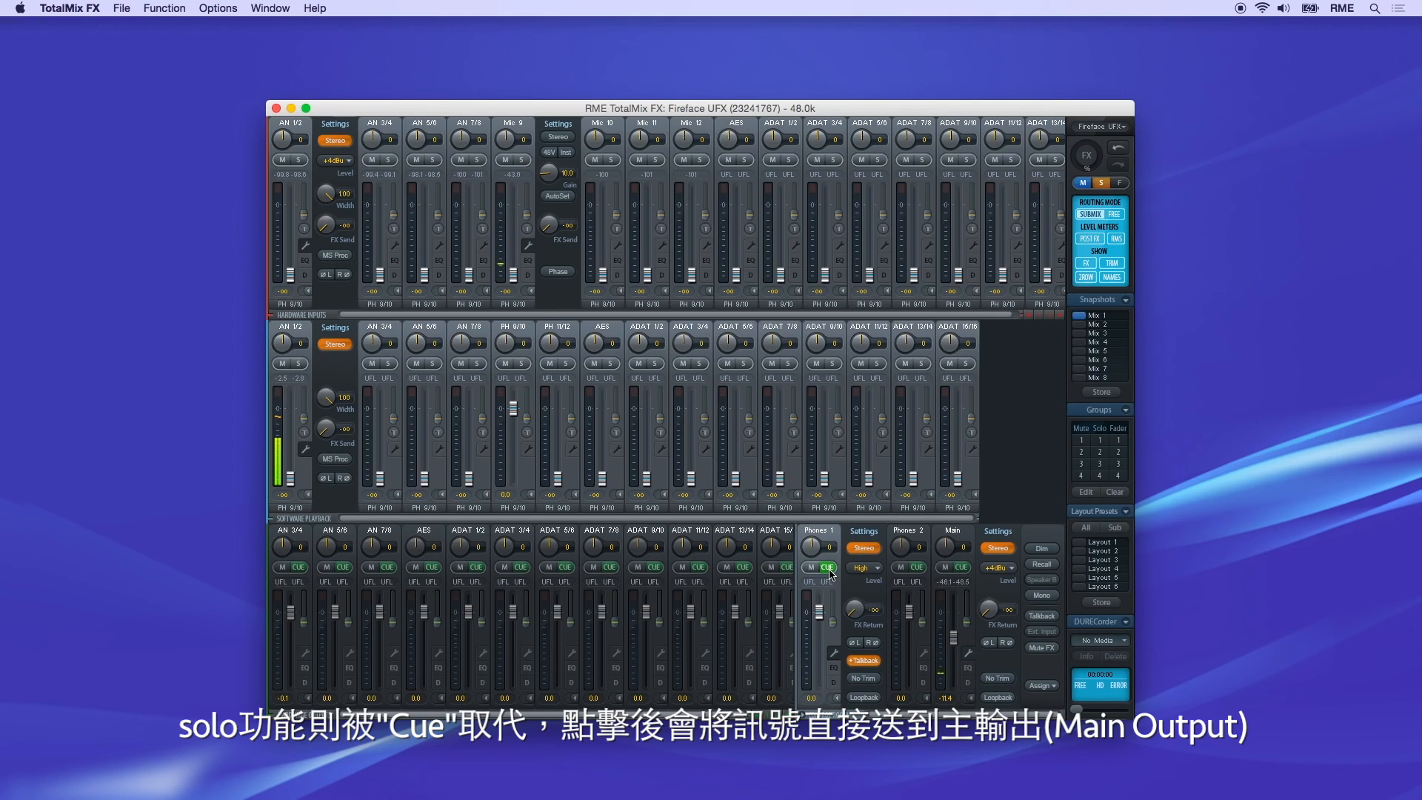
{"action": "left_click_drag", "start_coordinate": [292, 486], "coordinate": [298, 446]}
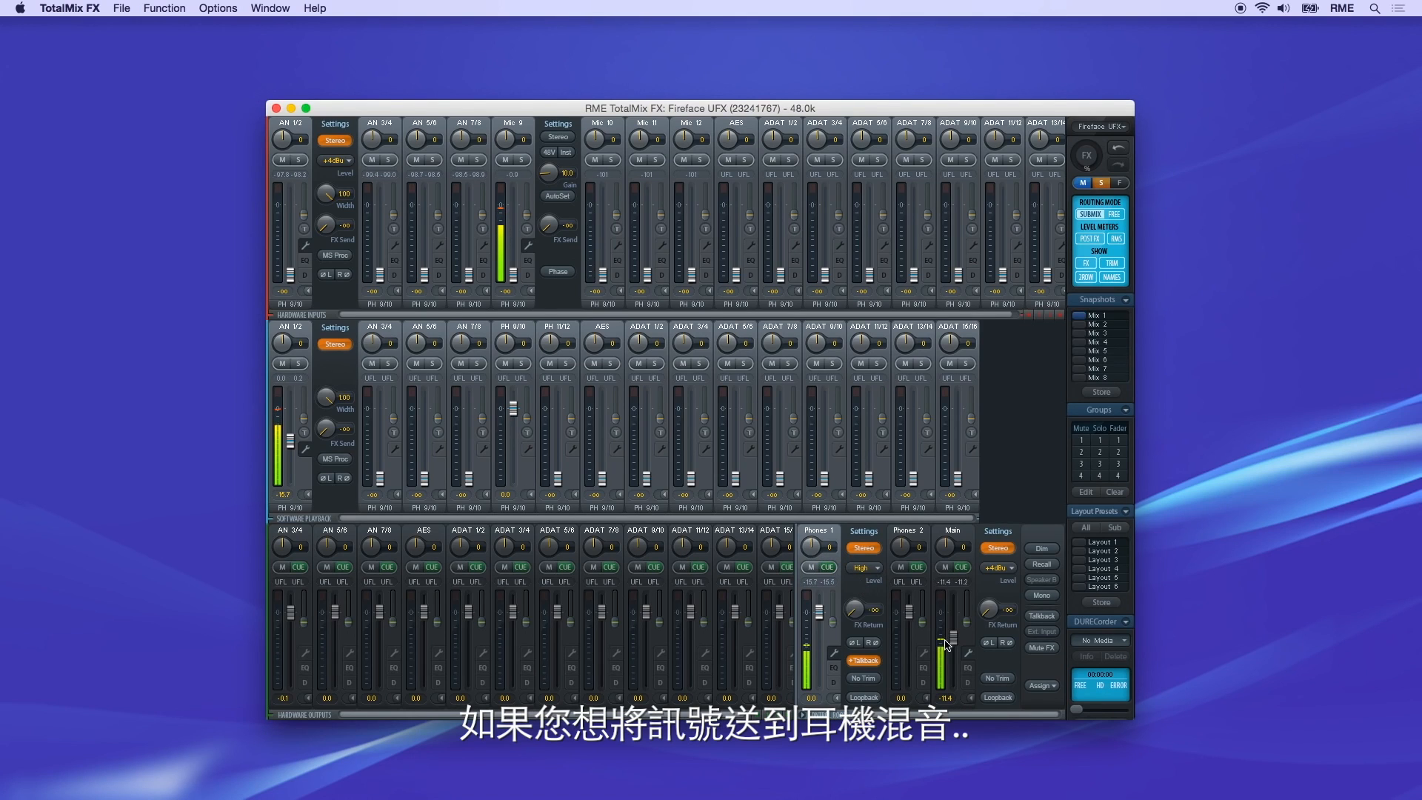
Assign the control room's Cue/PFL signal to Phones 1
{"action": "left_click", "coordinate": [1043, 686]}
{"action": "mouse_move", "coordinate": [1054, 695]}
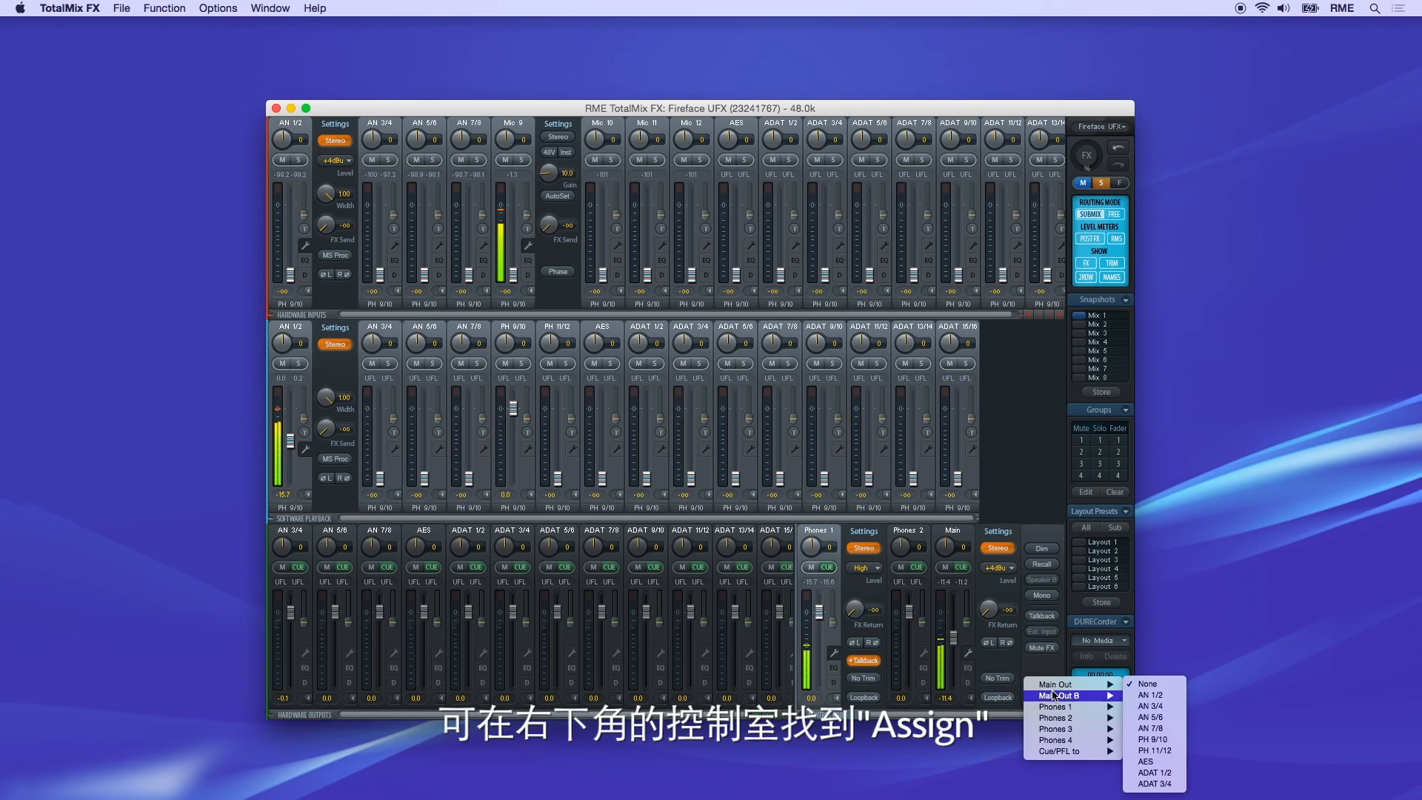
{"action": "mouse_move", "coordinate": [1060, 752]}
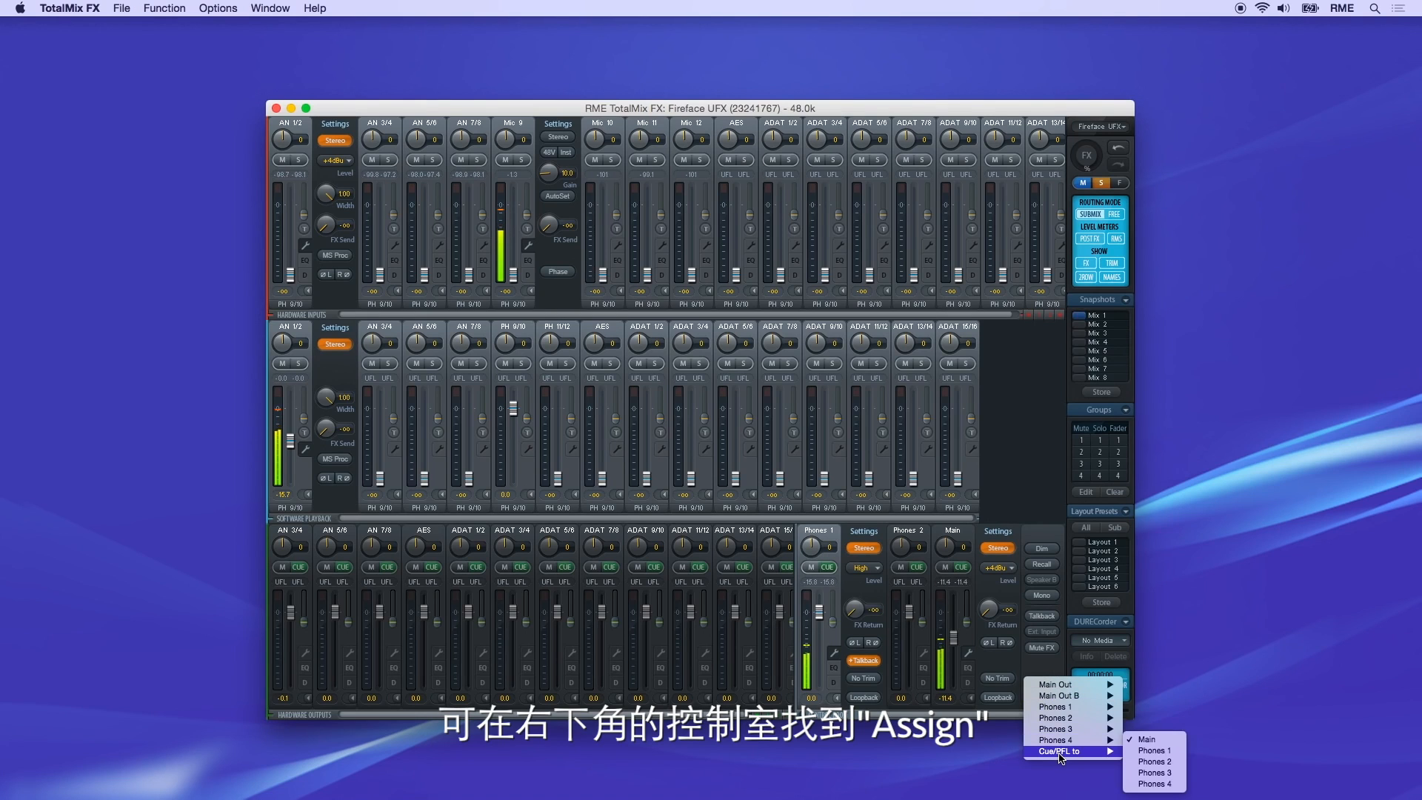
{"action": "left_click", "coordinate": [1153, 755]}
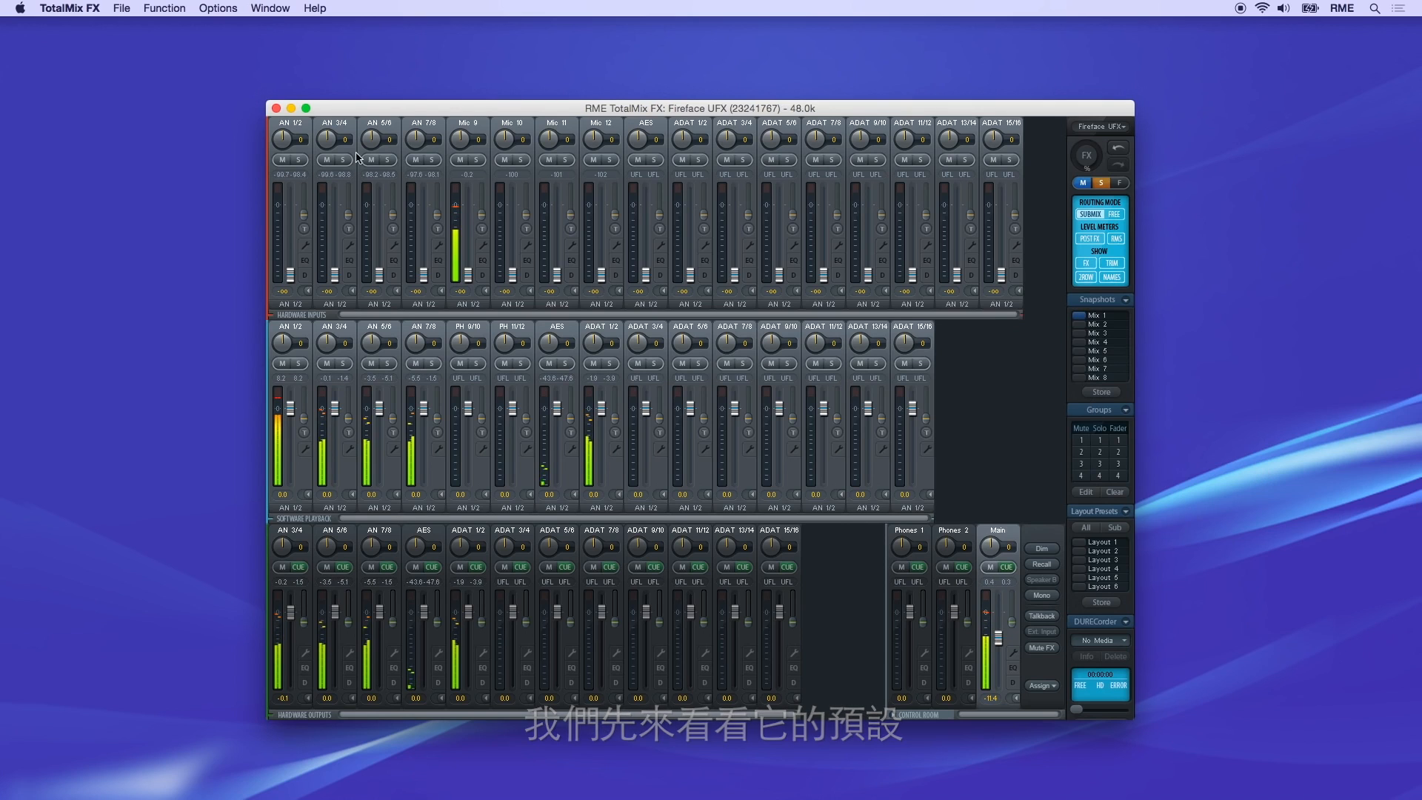
Reset the mix to the Straight playback routing
{"action": "left_click", "coordinate": [218, 8]}
{"action": "mouse_move", "coordinate": [207, 76]}
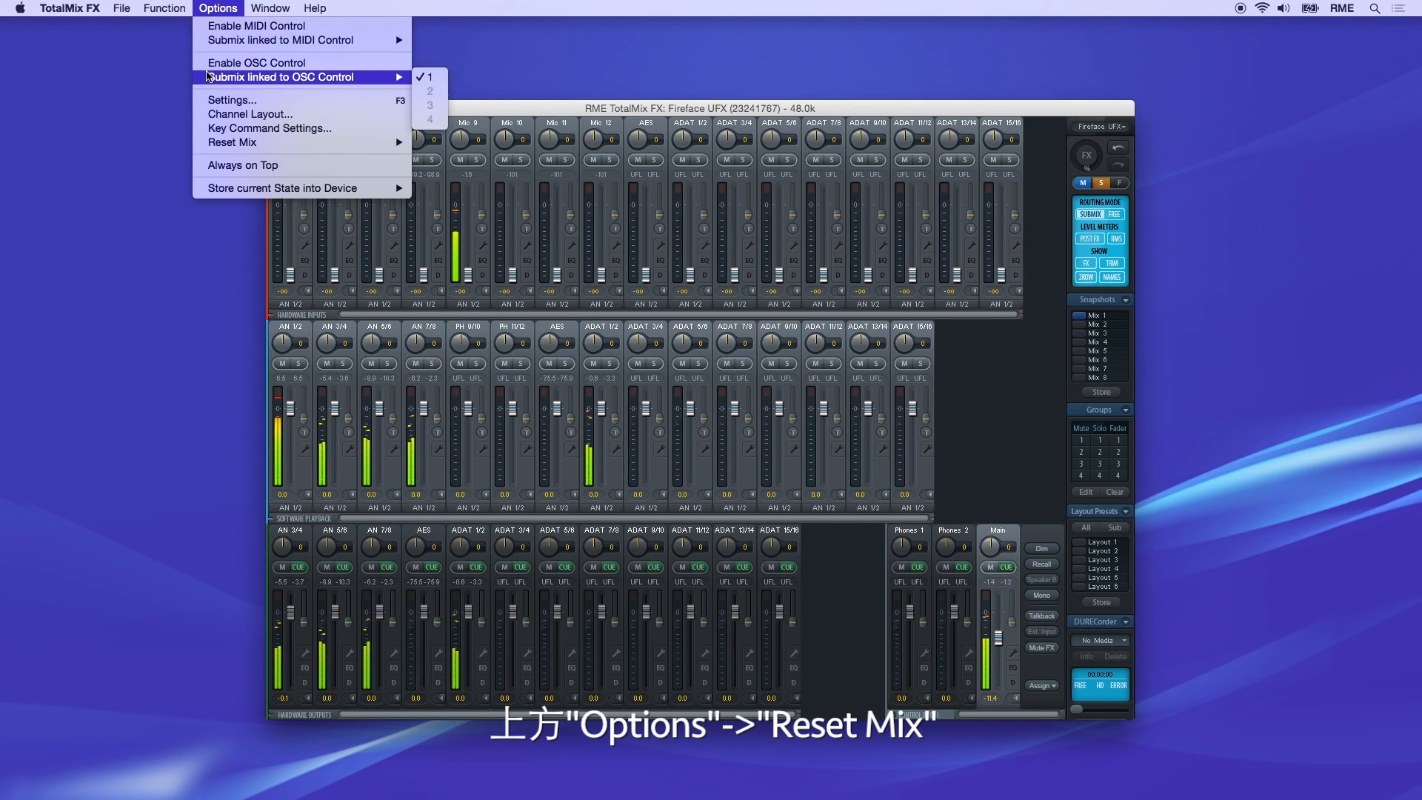
{"action": "mouse_move", "coordinate": [201, 148]}
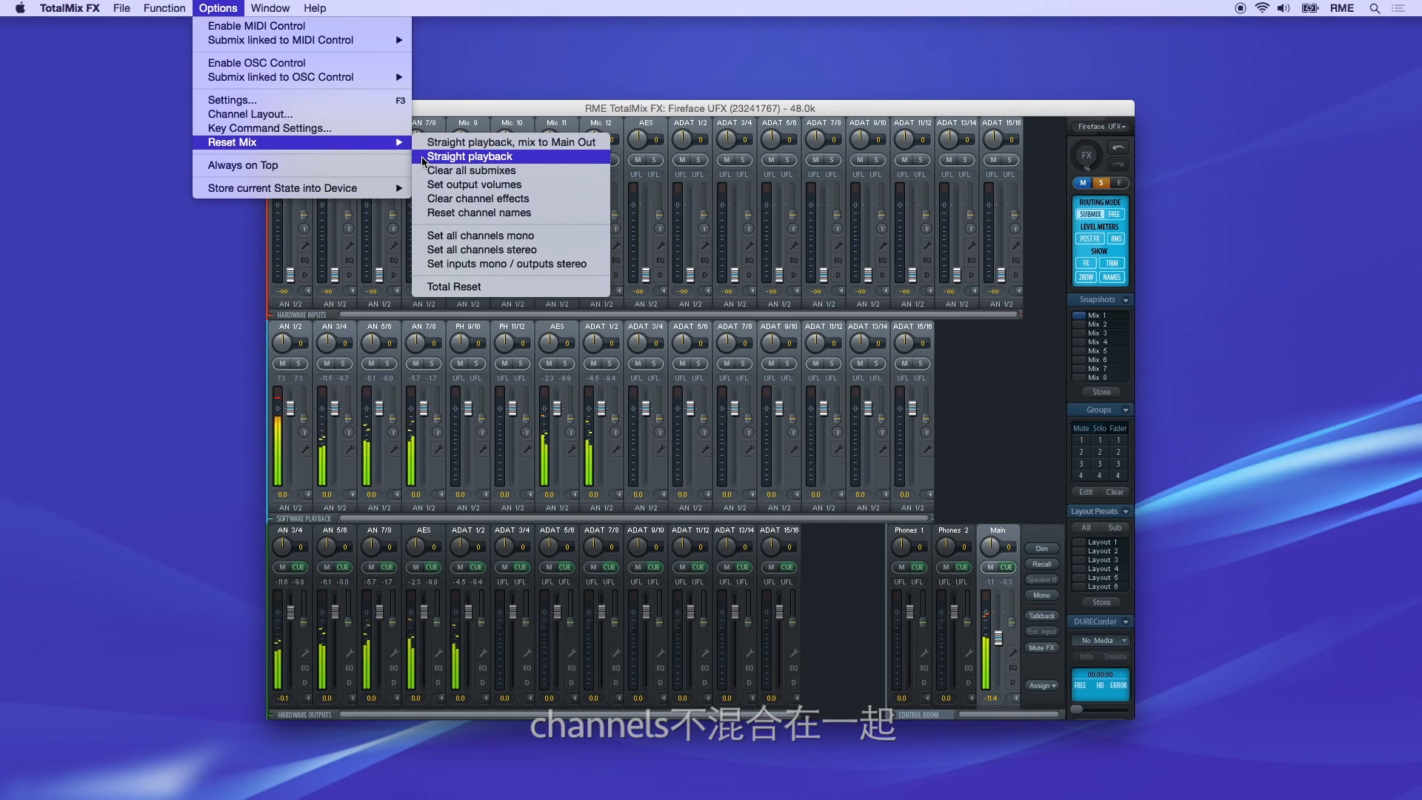
{"action": "left_click", "coordinate": [424, 159]}
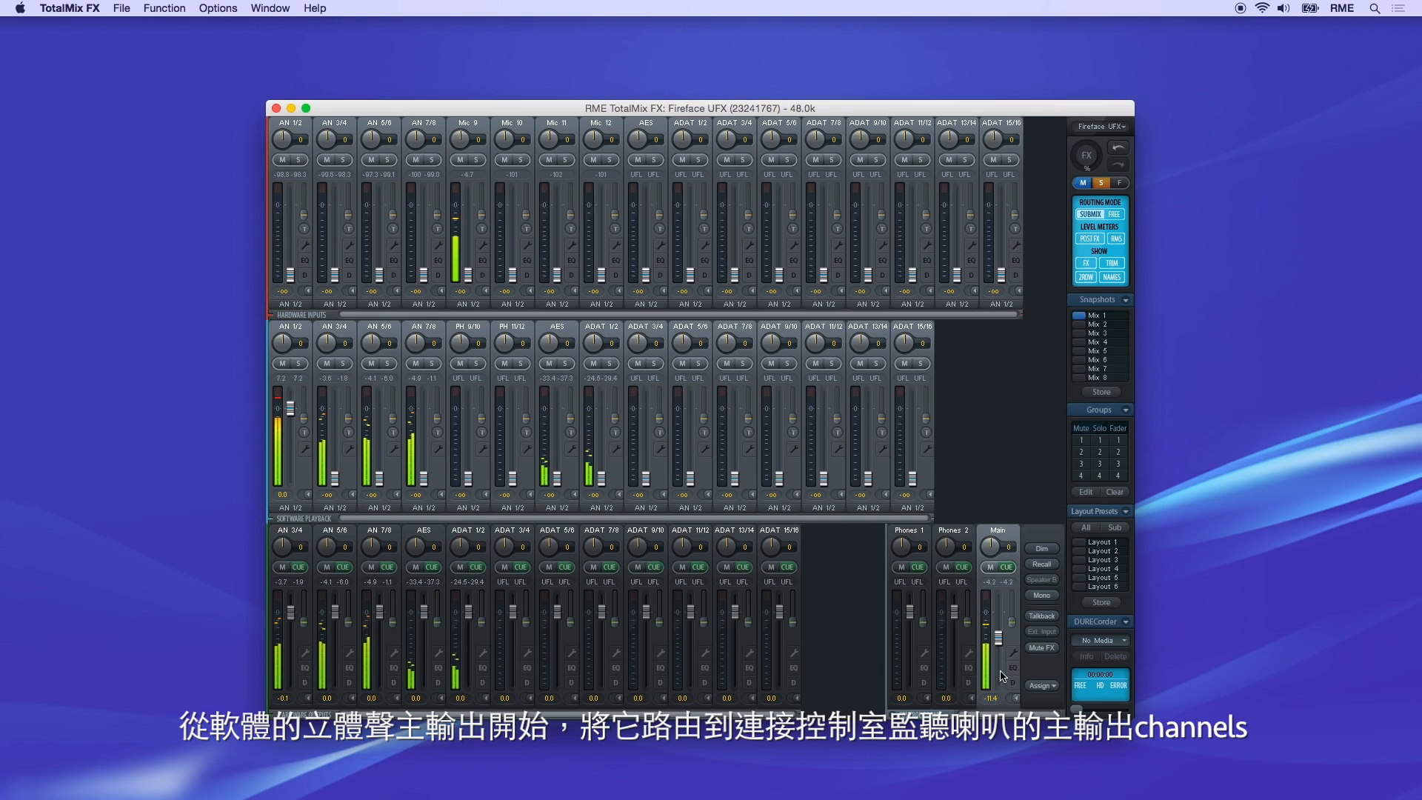
Check the routing of the Phones 1, Phones 2 and Main outputs, and set AN 1/2 playback on Main to about -0.8 dB
{"action": "mouse_move", "coordinate": [290, 408]}
{"action": "left_mouse_down"}
{"action": "mouse_move", "coordinate": [288, 427]}
{"action": "mouse_move", "coordinate": [289, 413]}
{"action": "left_mouse_up"}
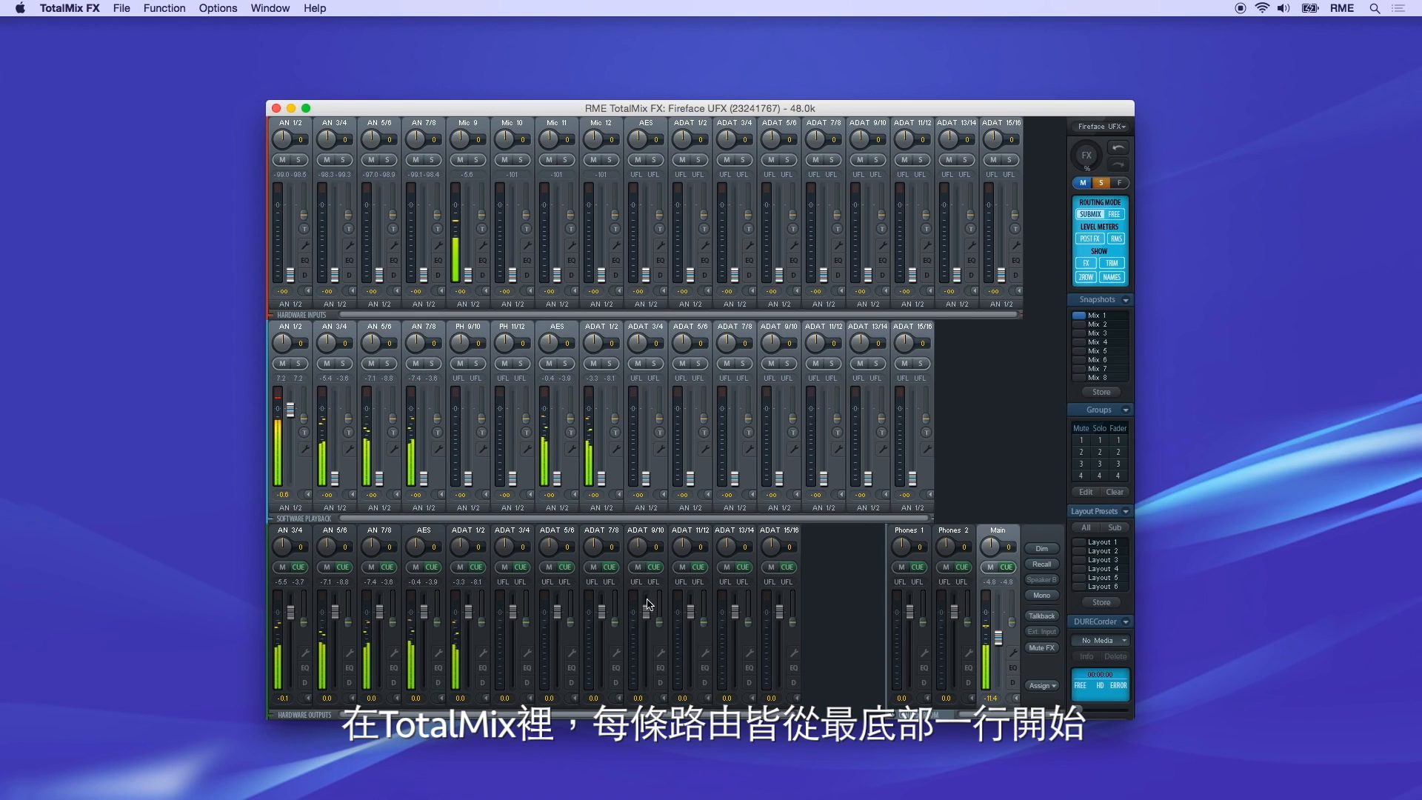
{"action": "left_click", "coordinate": [1012, 639]}
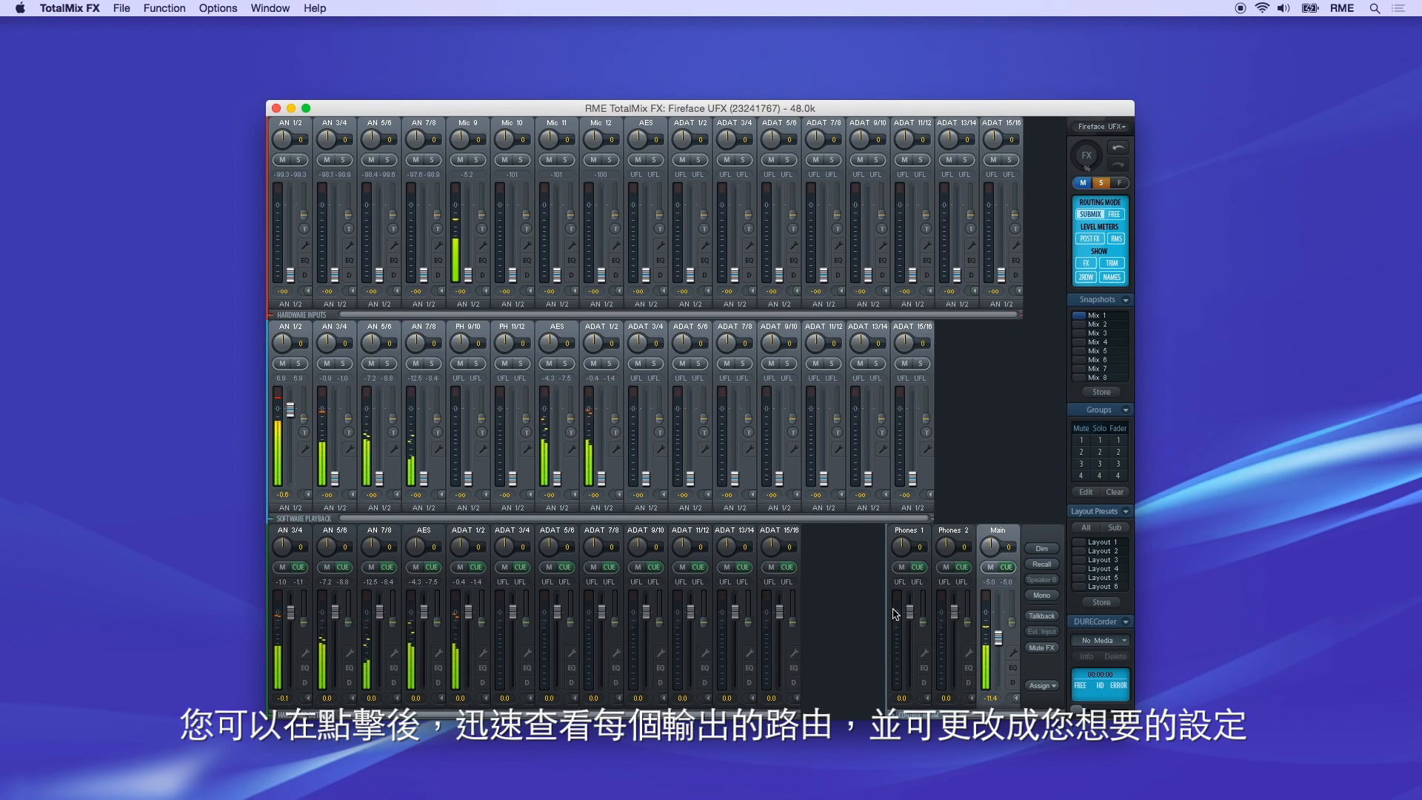
{"action": "left_click", "coordinate": [910, 637]}
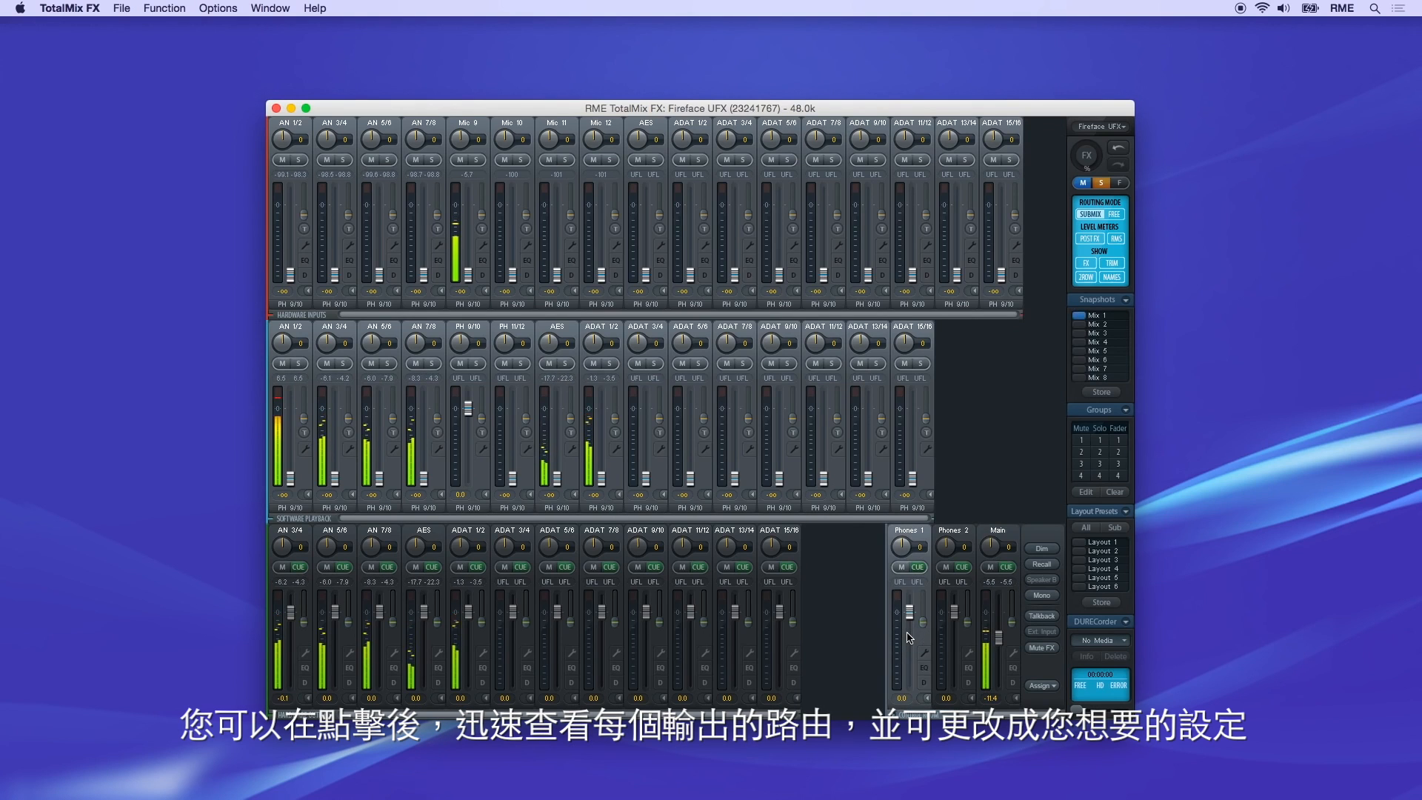
{"action": "left_click", "coordinate": [959, 636]}
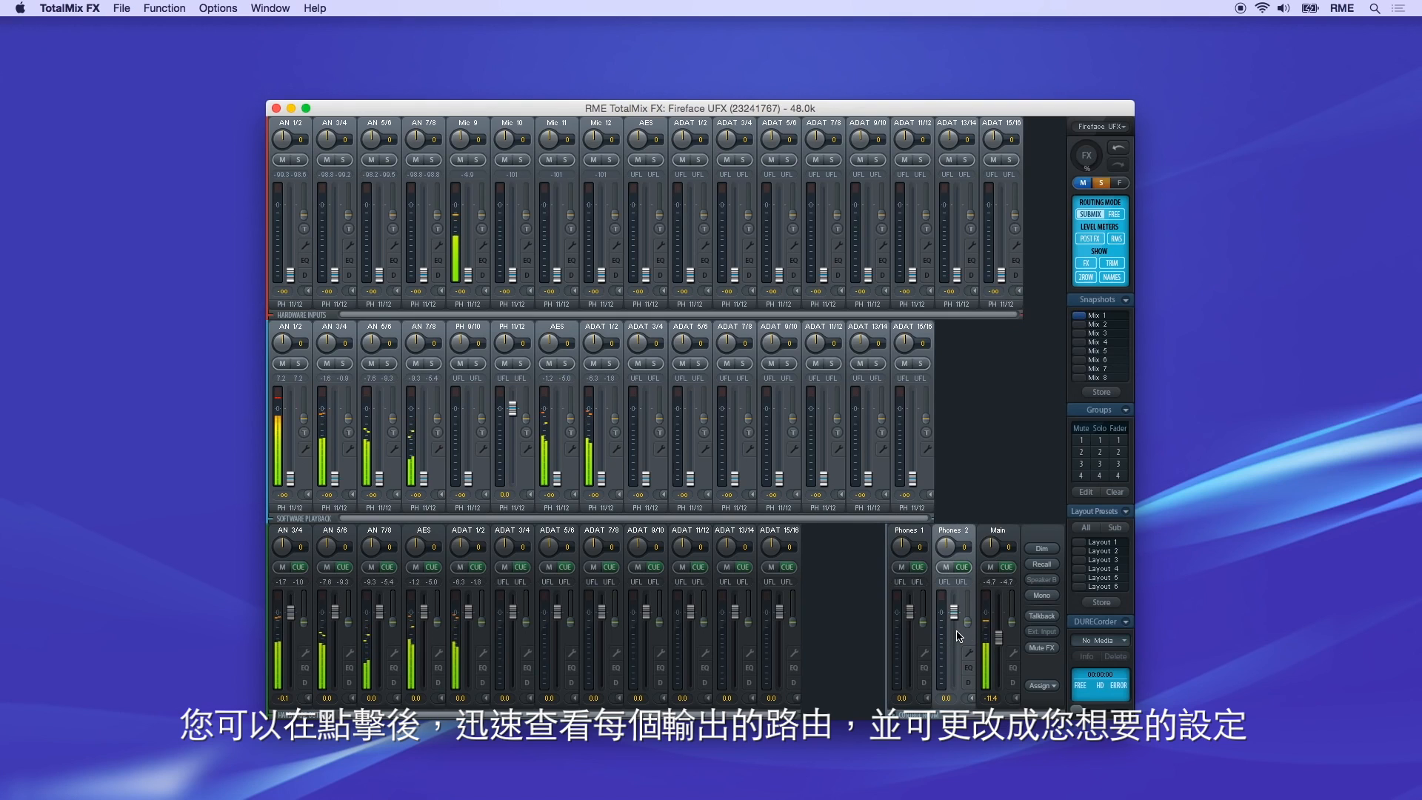
{"action": "left_click", "coordinate": [1014, 649]}
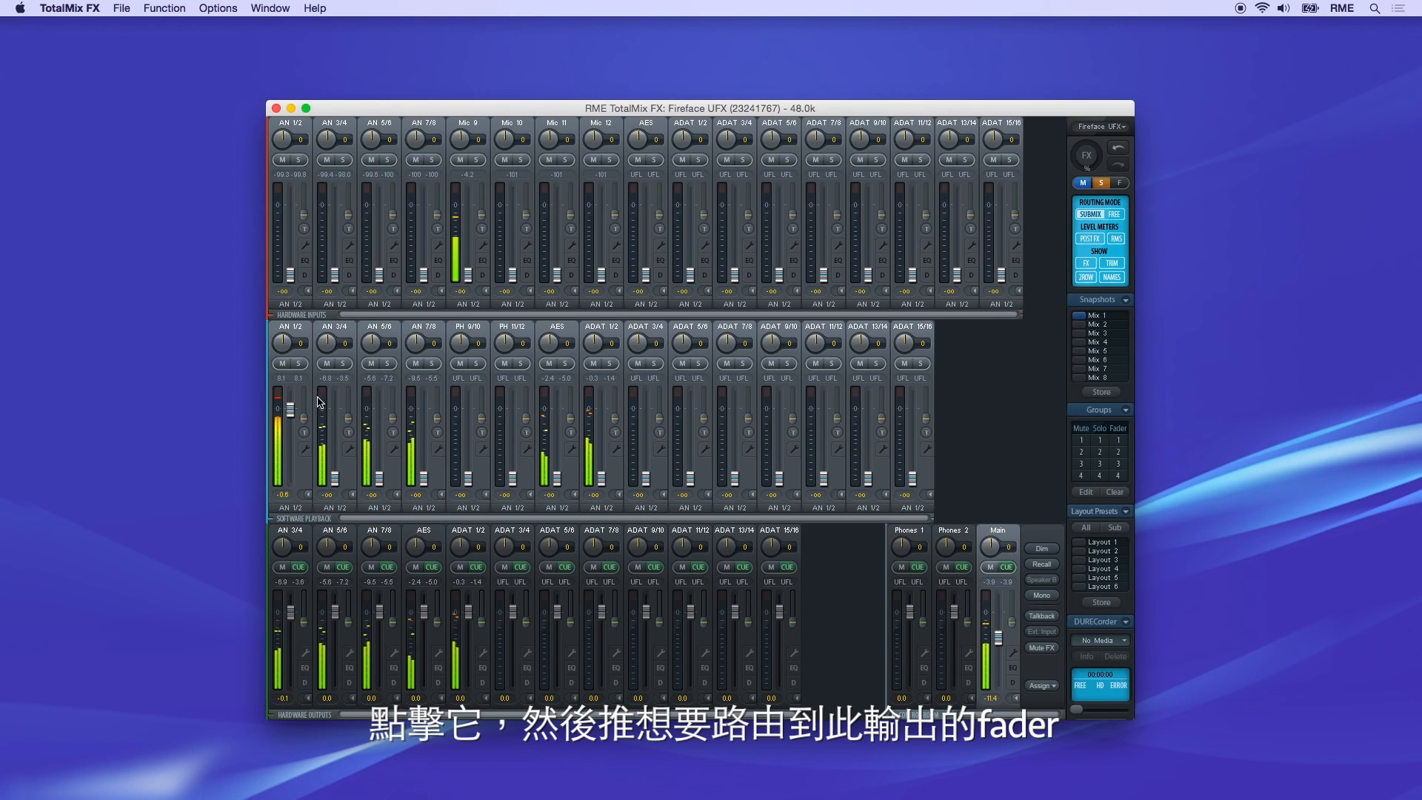
{"action": "left_click_drag", "start_coordinate": [292, 409], "coordinate": [287, 416]}
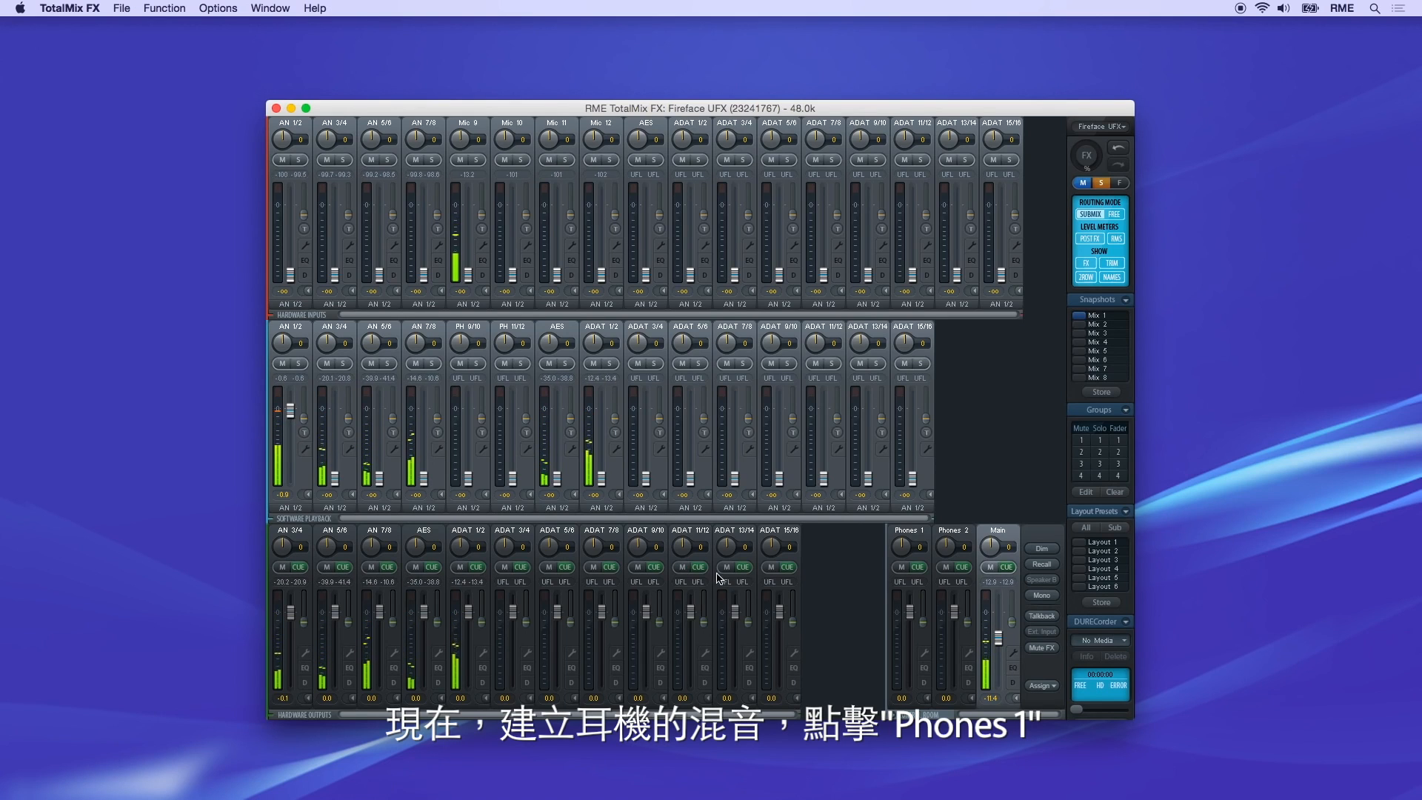
In the Phones 1 submix, raise the software playback faders from AN 3/4 through ADAT 1/2 to levels between about -17.6 and -5.7 dB
{"action": "left_click", "coordinate": [919, 638]}
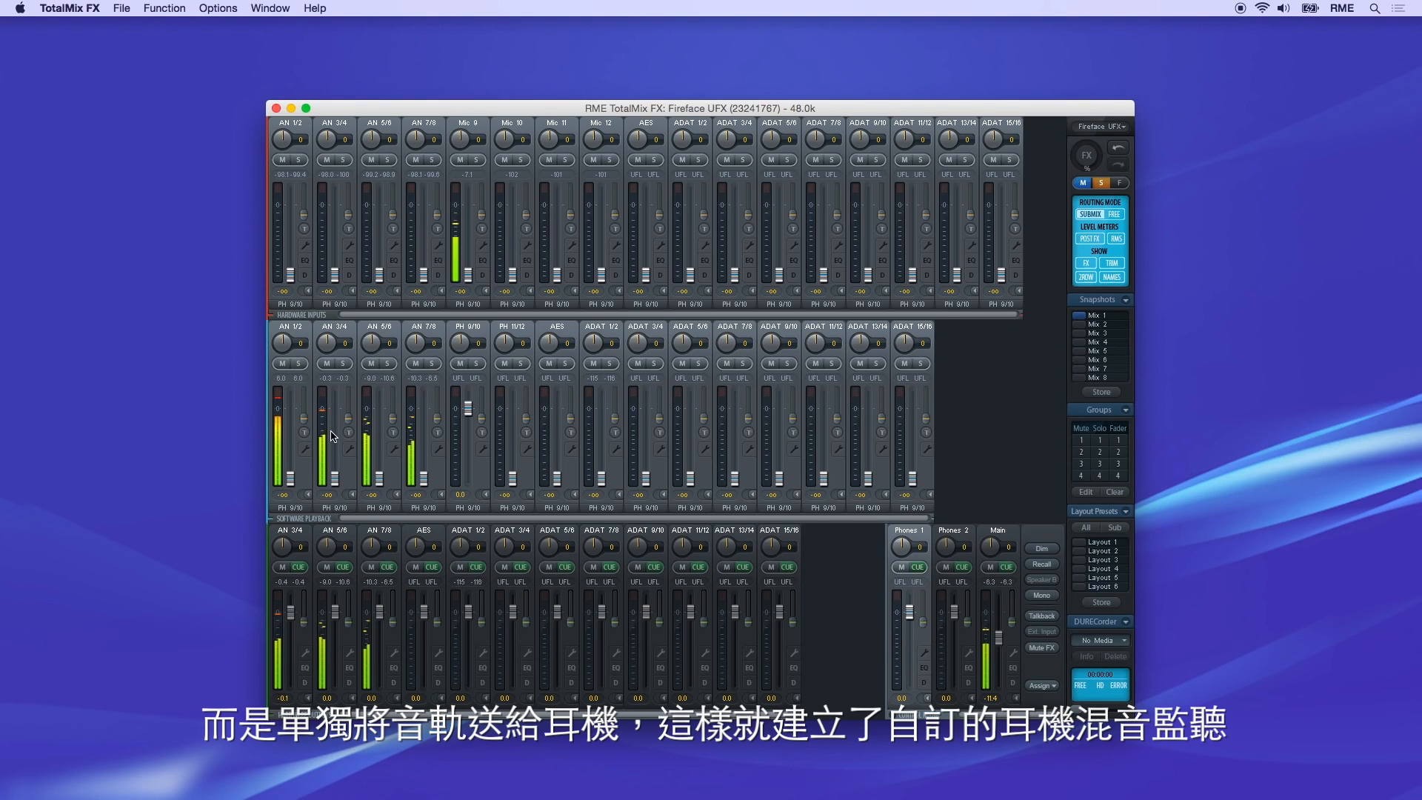
{"action": "left_click_drag", "start_coordinate": [335, 478], "coordinate": [335, 422]}
{"action": "left_click_drag", "start_coordinate": [379, 478], "coordinate": [468, 424]}
{"action": "left_click_drag", "start_coordinate": [512, 479], "coordinate": [514, 428]}
{"action": "left_click_drag", "start_coordinate": [557, 478], "coordinate": [600, 431]}
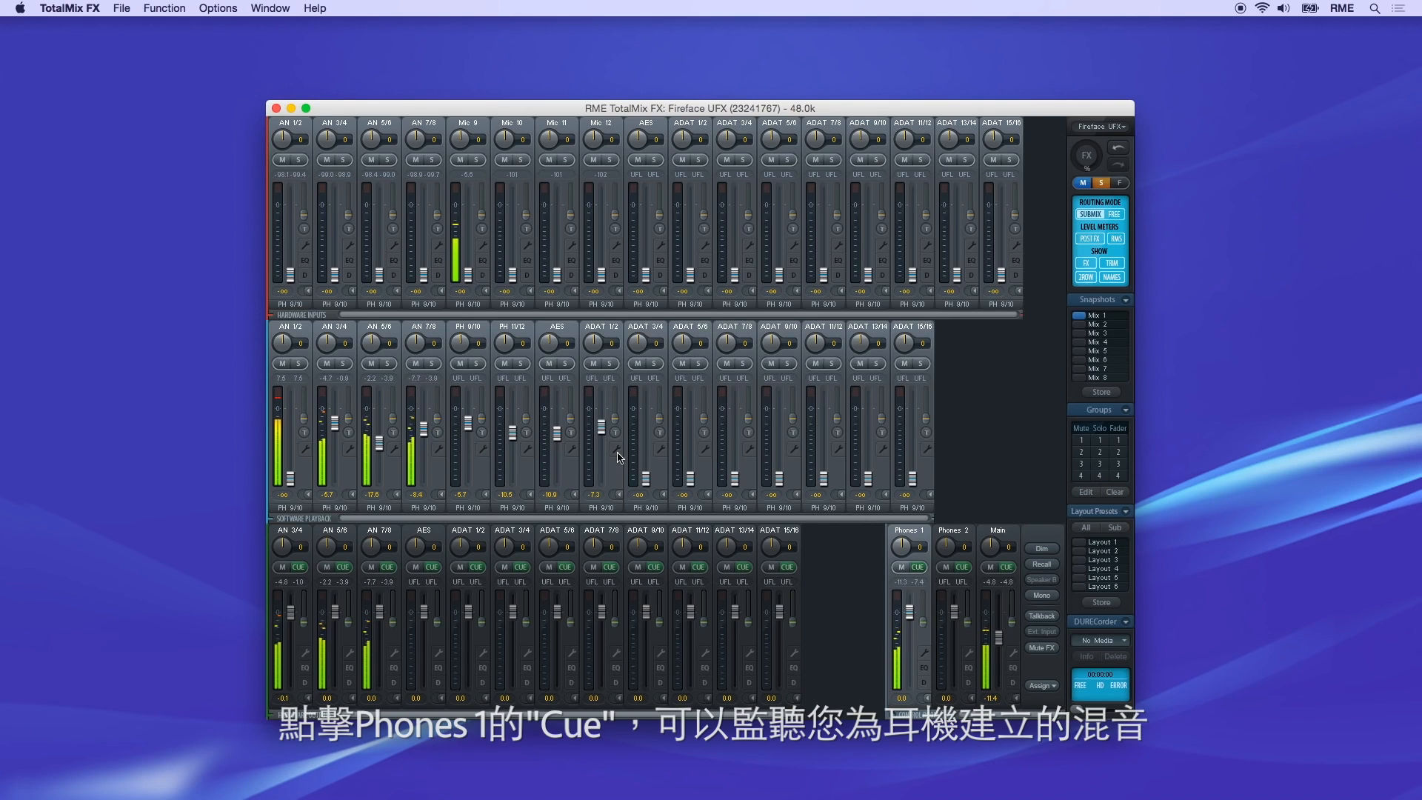
Switch the Phones 1 cue on and off to listen to the headphone mix on the main output
{"action": "left_click", "coordinate": [918, 567]}
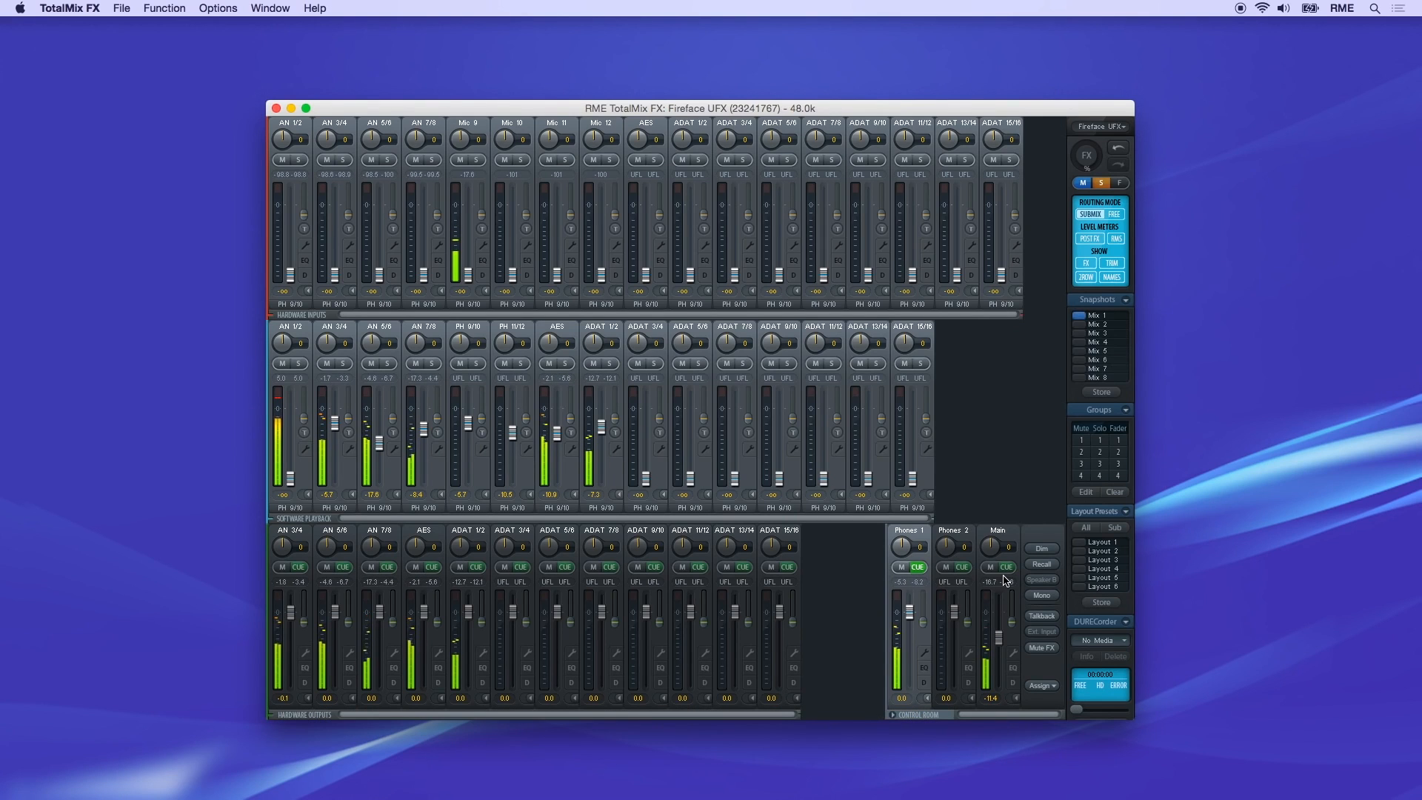
{"action": "left_click", "coordinate": [918, 568]}
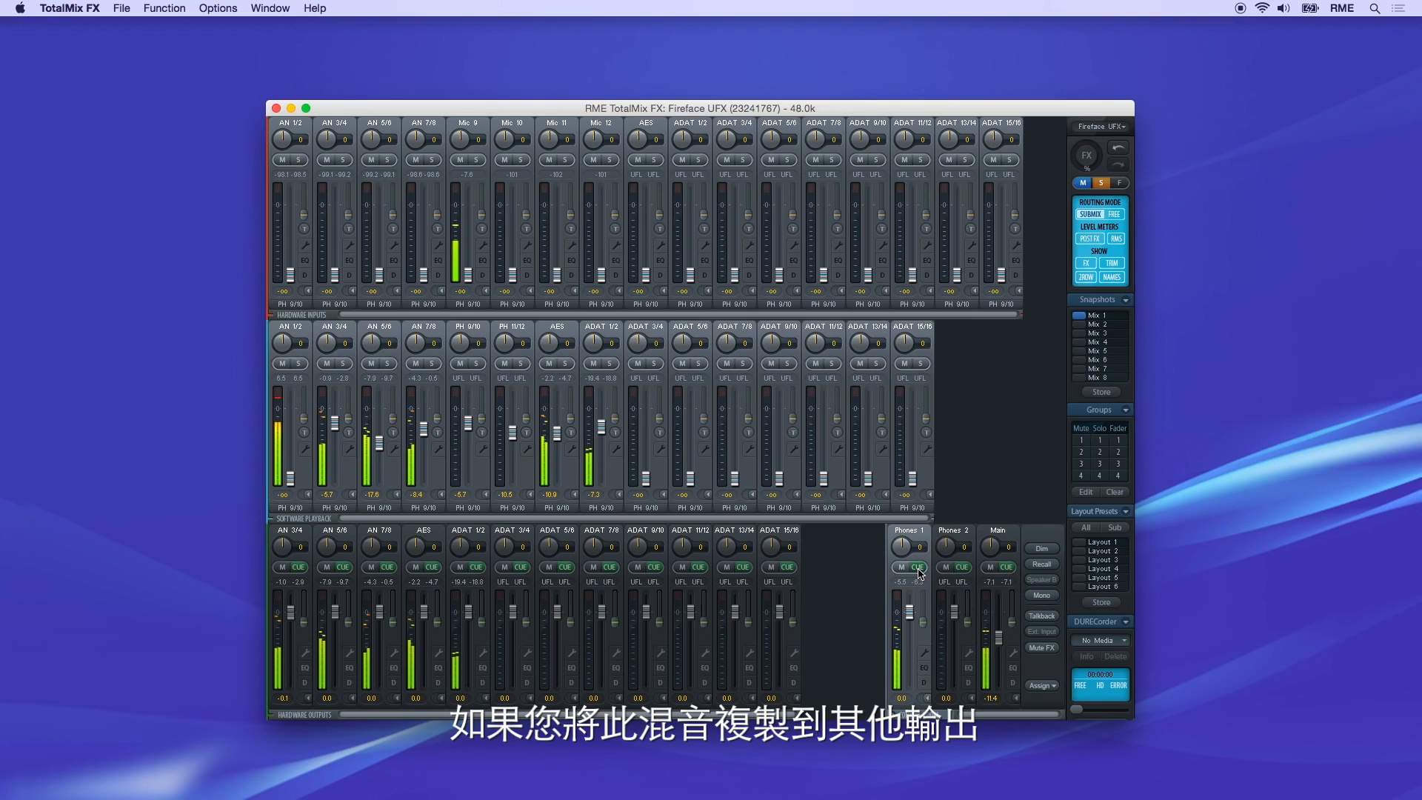
Copy the Phones 1 submix and paste it onto the Phones 2 output
{"action": "right_click", "coordinate": [920, 644]}
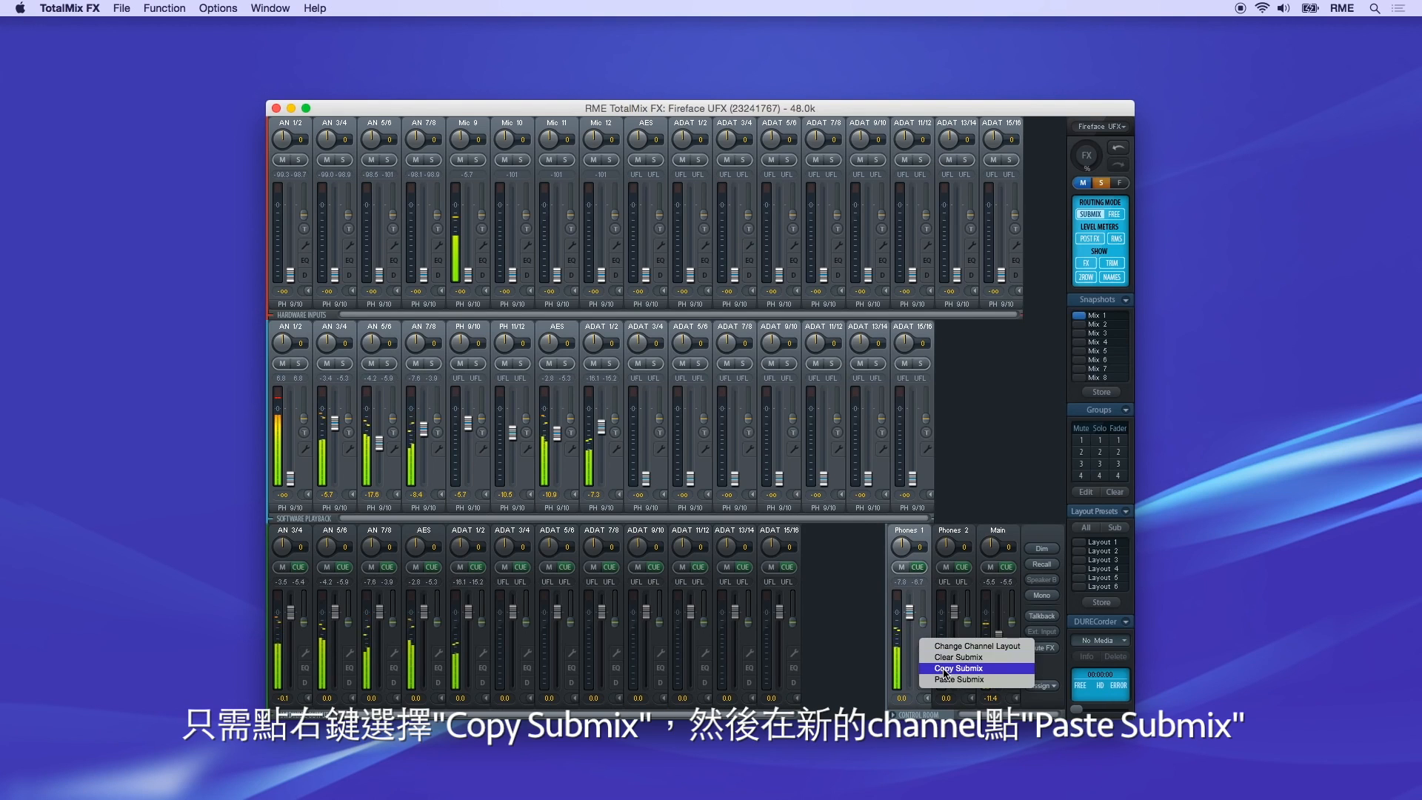
{"action": "left_click", "coordinate": [981, 667]}
{"action": "left_click", "coordinate": [969, 641]}
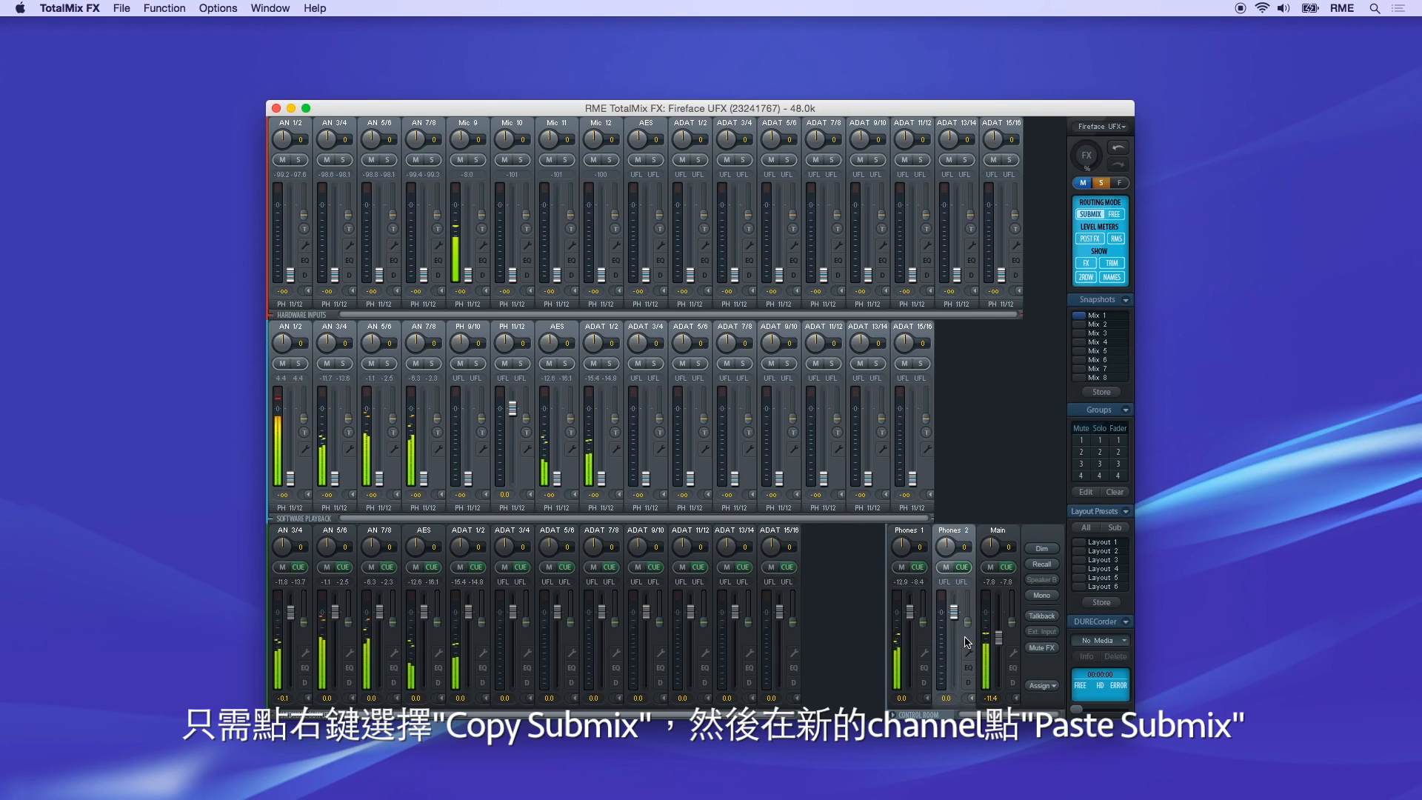
{"action": "right_click", "coordinate": [968, 639]}
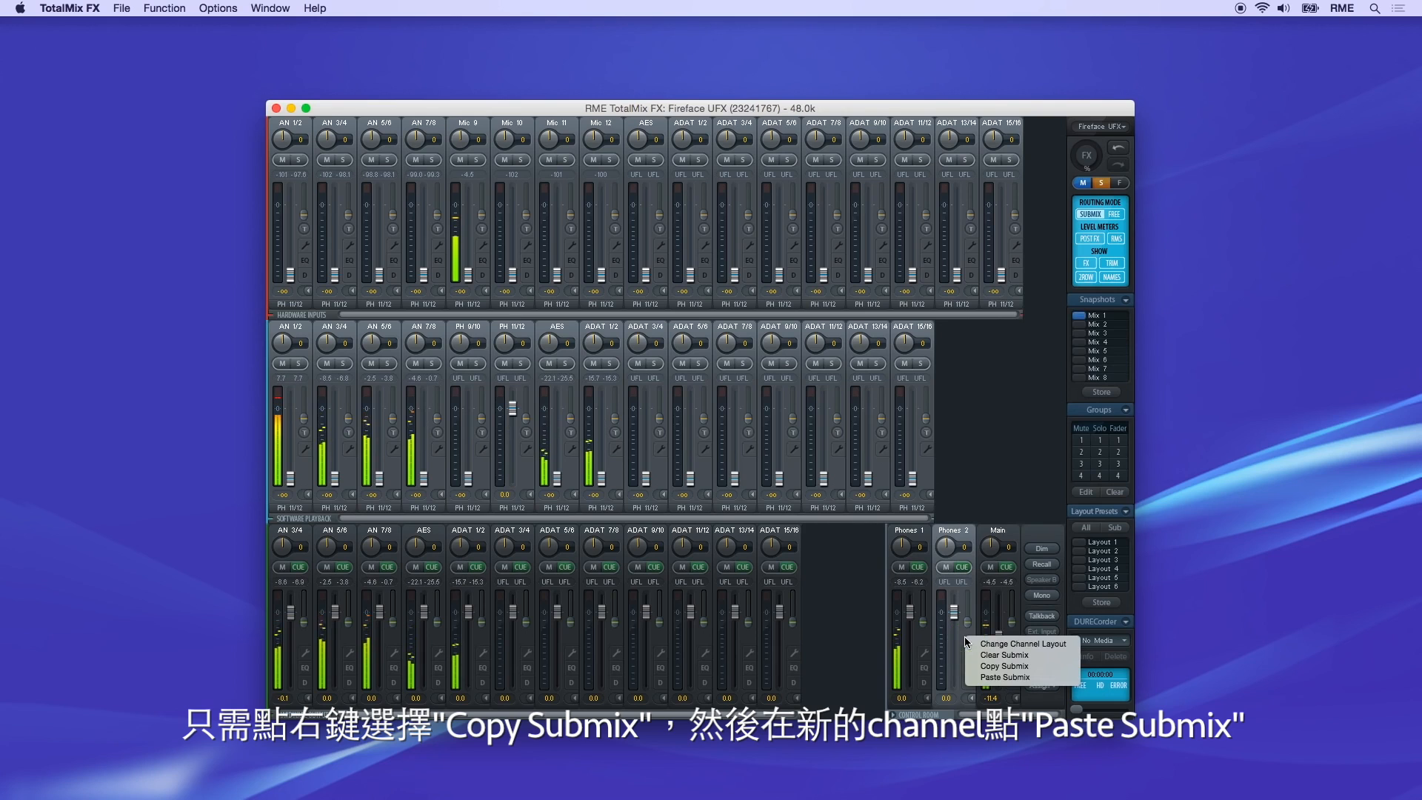
{"action": "left_click", "coordinate": [980, 677]}
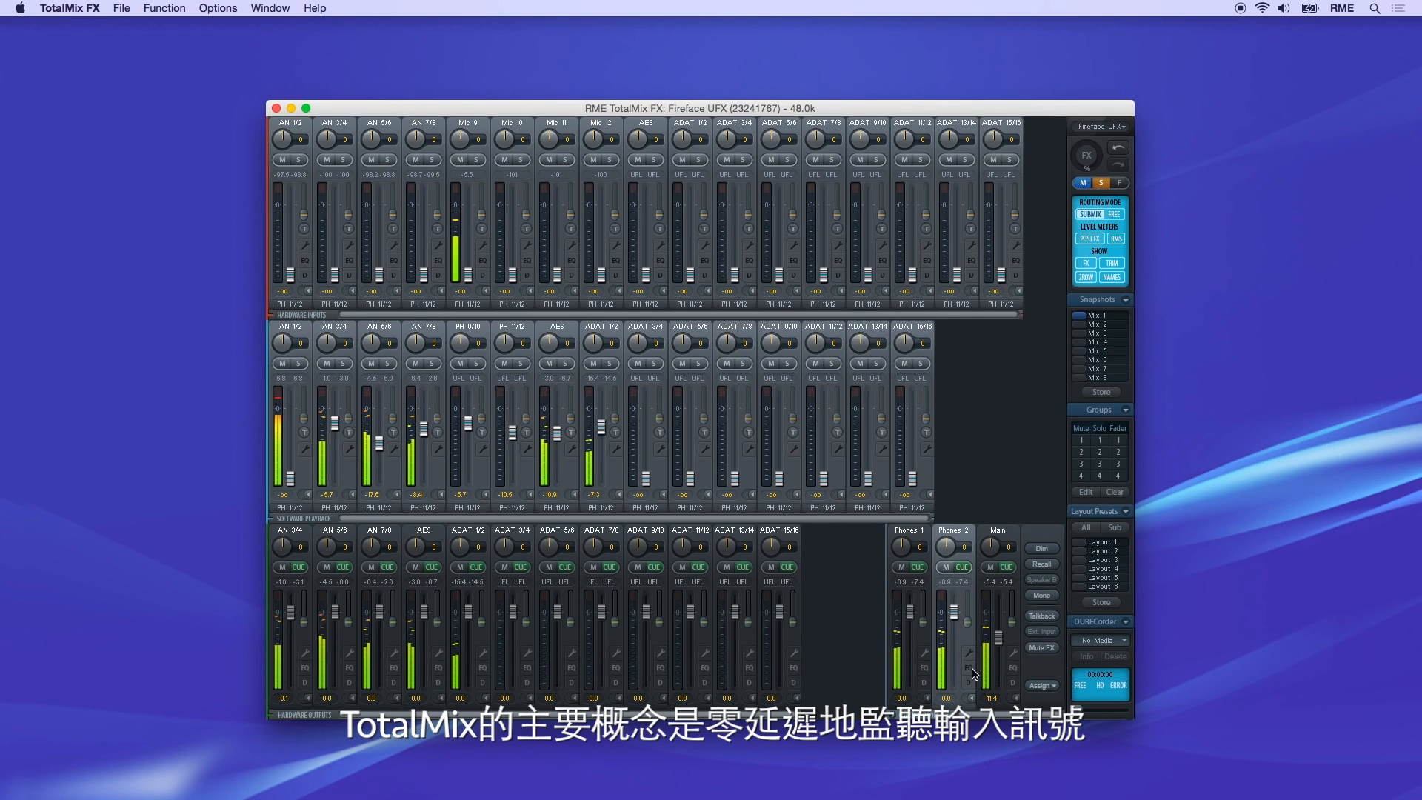
In the Phones 1 submix, raise the Mic 9 input to about 2.6 dB and lower playback AN 3/4 to -14.0 and AN 7/8 to -14.6 dB
{"action": "left_click", "coordinate": [924, 644]}
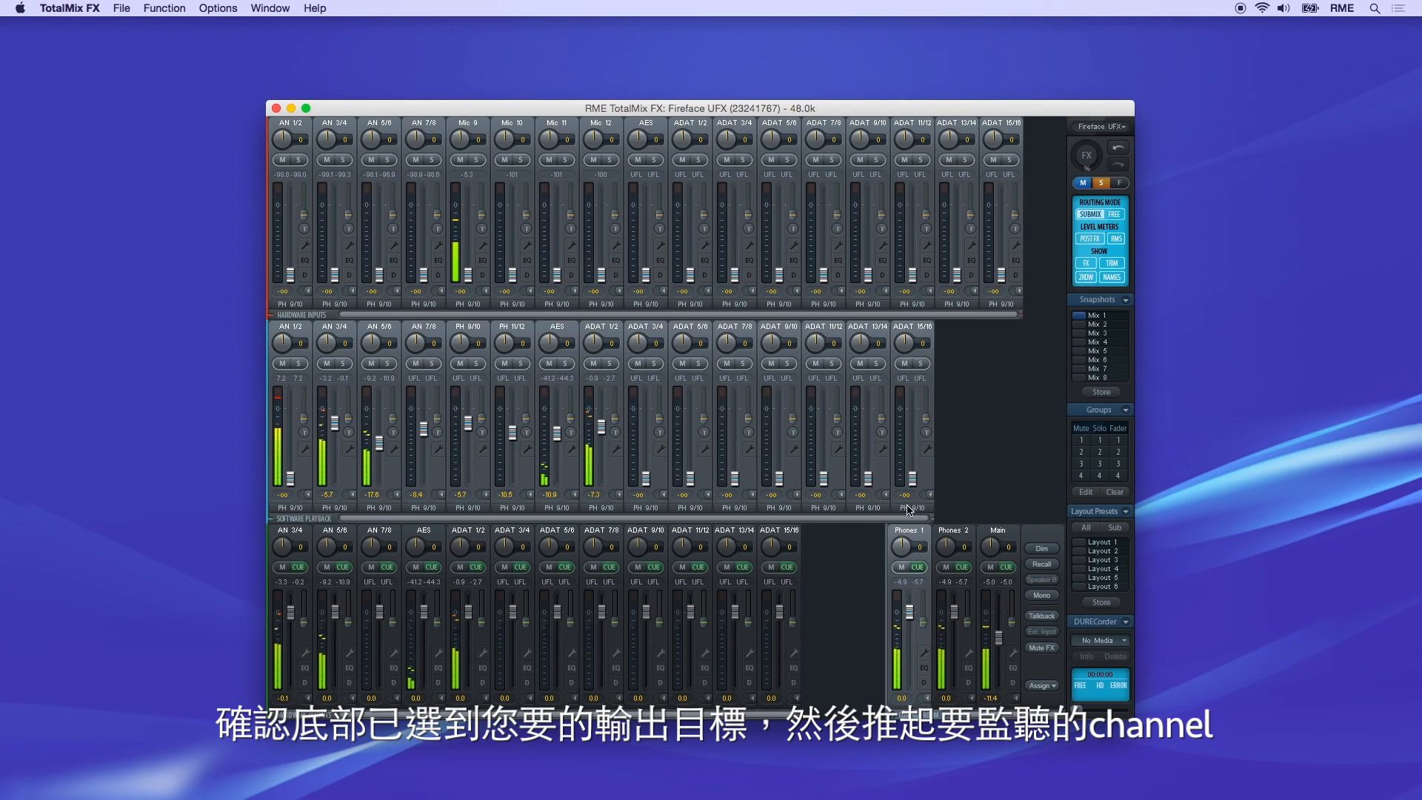
{"action": "left_click_drag", "start_coordinate": [471, 279], "coordinate": [467, 209]}
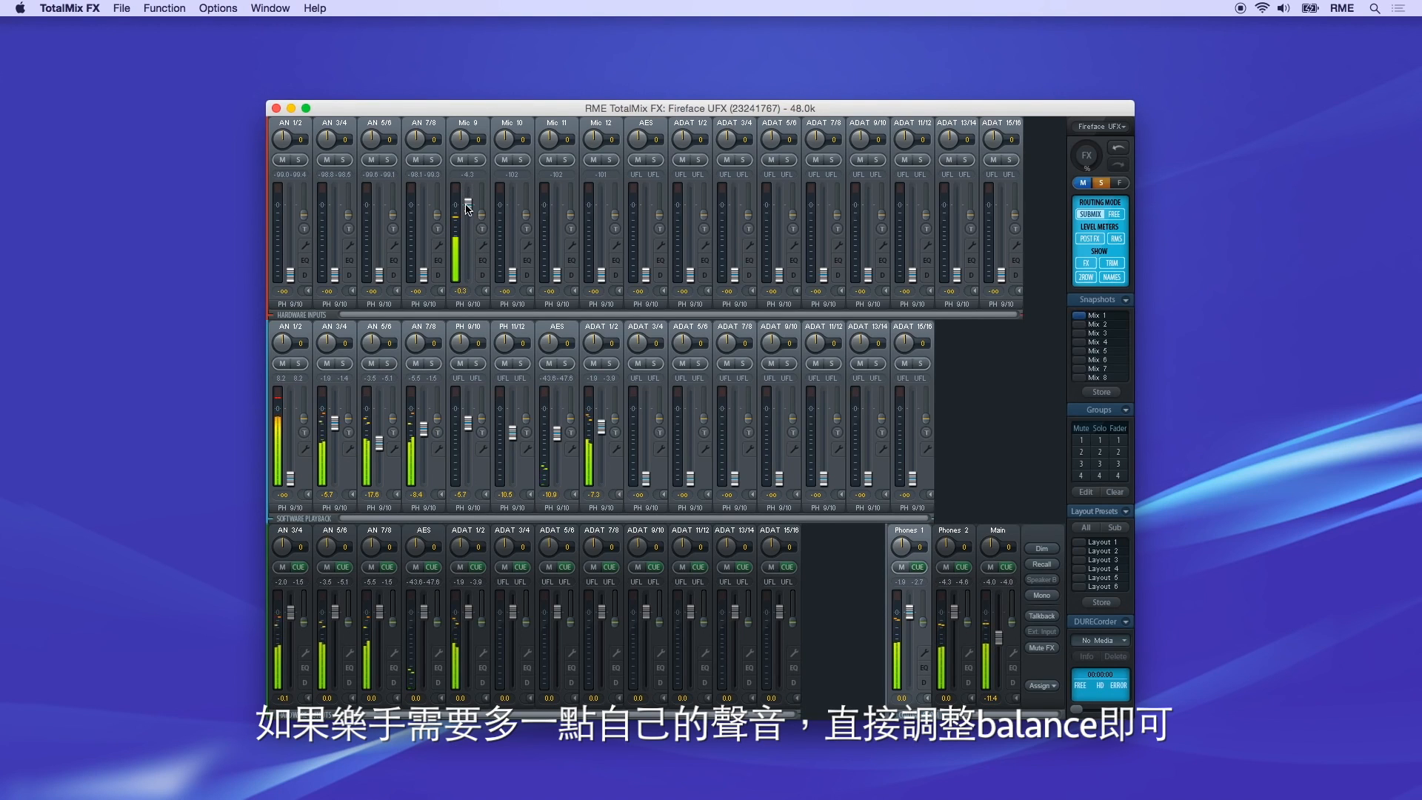
{"action": "left_click_drag", "start_coordinate": [335, 419], "coordinate": [426, 445]}
{"action": "left_click_drag", "start_coordinate": [470, 214], "coordinate": [469, 208]}
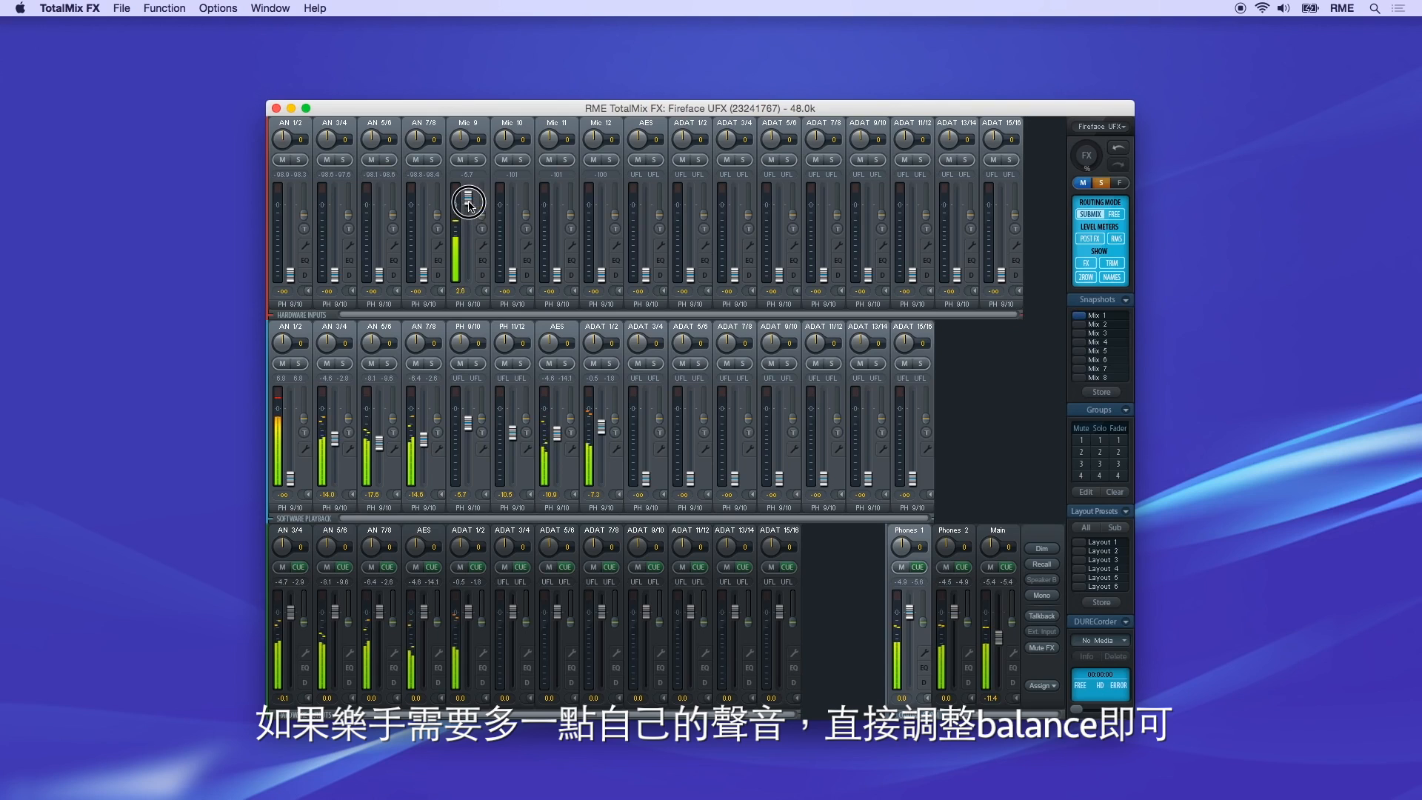
Lower the Phones 1 playback levels: PH 9/10 to about -11.4, PH 11/12 to -17.0, AES to -12.4 and ADAT 1/2 to -12.9 dB
{"action": "left_click_drag", "start_coordinate": [475, 427], "coordinate": [514, 444]}
{"action": "scroll", "coordinate": [558, 438], "scroll_direction": "down", "scroll_amount": 2}
{"action": "scroll", "coordinate": [603, 435], "scroll_direction": "down", "scroll_amount": 3}
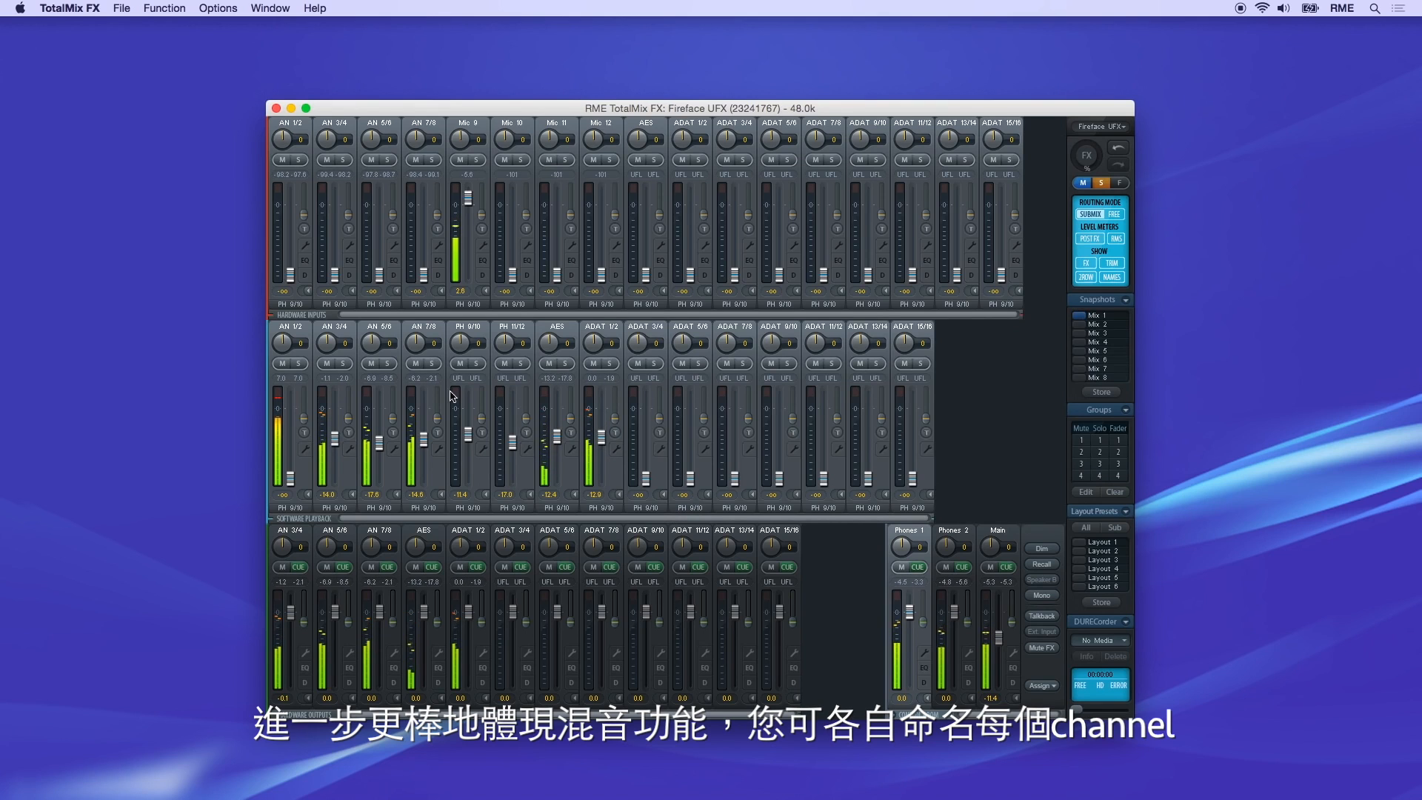
Rename the AN 1/2 software playback channel as "2 track"
{"action": "double_click", "coordinate": [292, 327]}
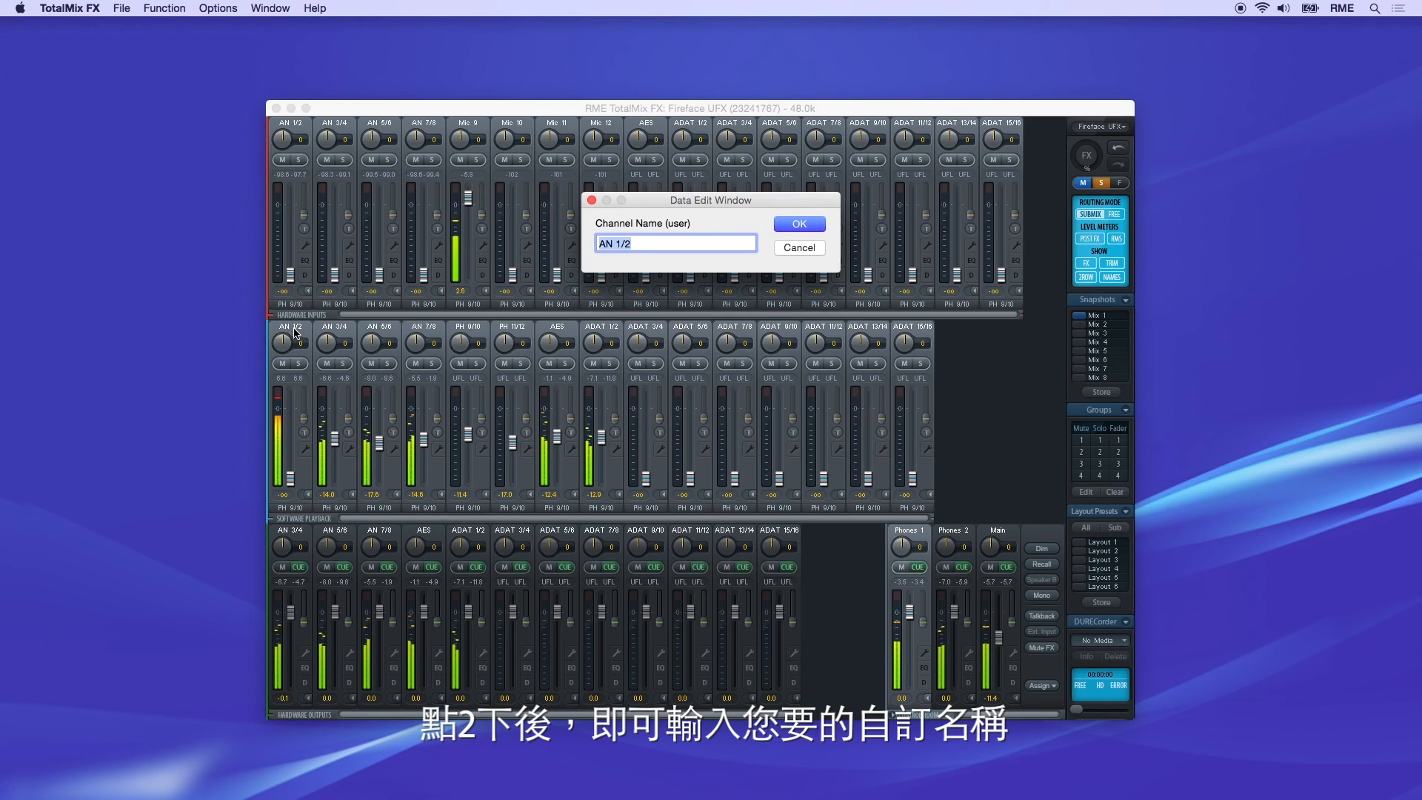
{"action": "type", "text": "2 tra"}
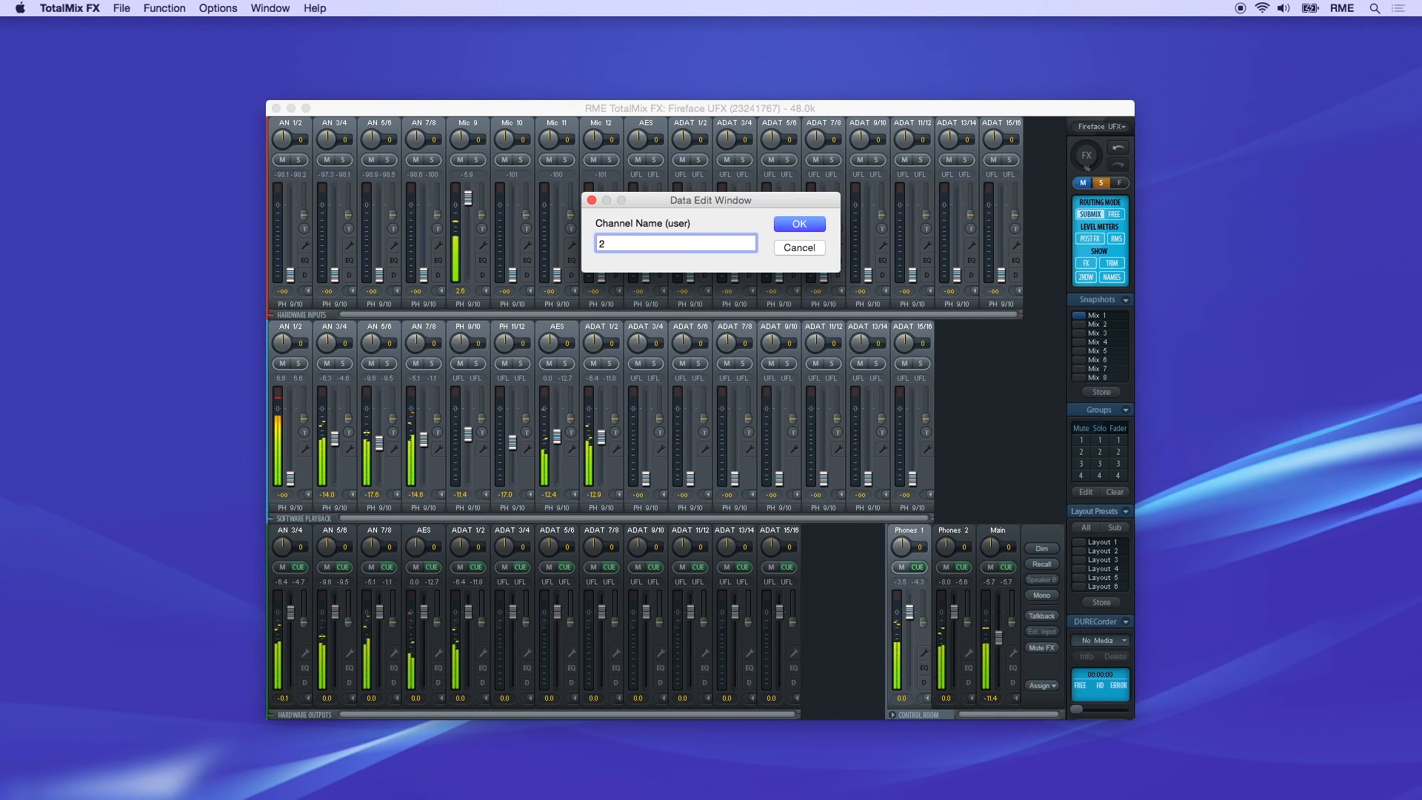
{"action": "type", "text": "ck"}
{"action": "key", "text": "Return"}
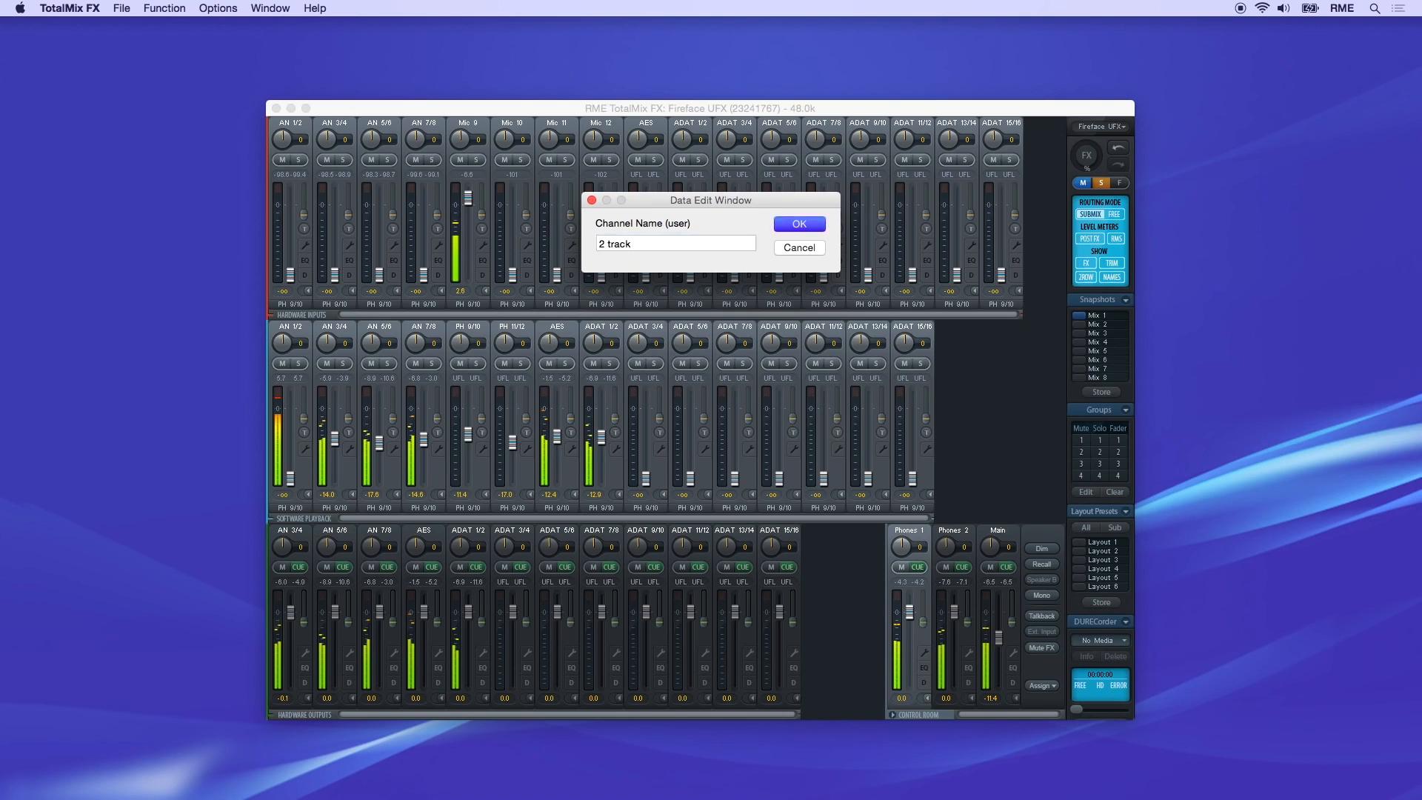
Rename the AN 3/4 software playback channel as "Guitar" and the AN 5/6 software playback channel as "Bass"
{"action": "double_click", "coordinate": [335, 327]}
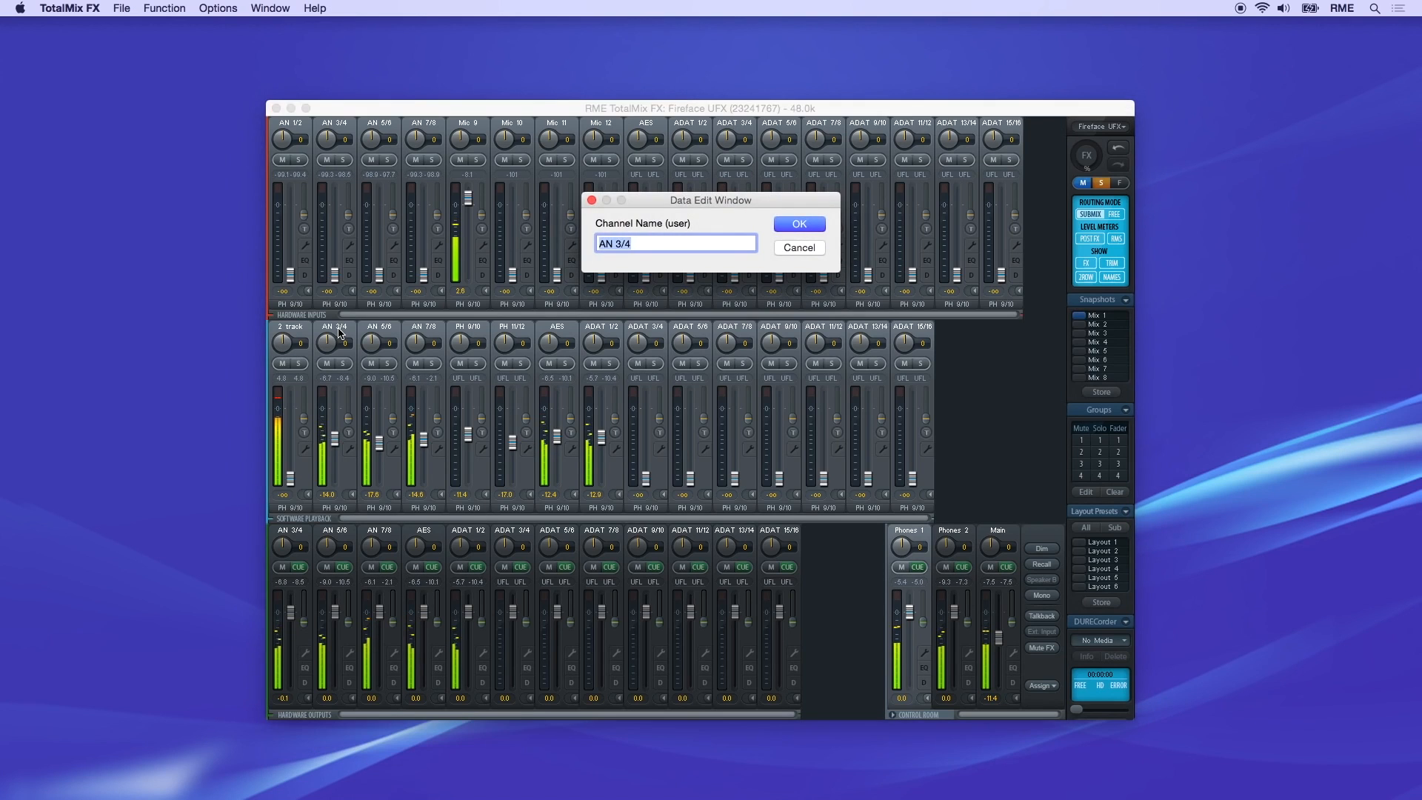
{"action": "type", "text": "Guitar"}
{"action": "key", "text": "Return"}
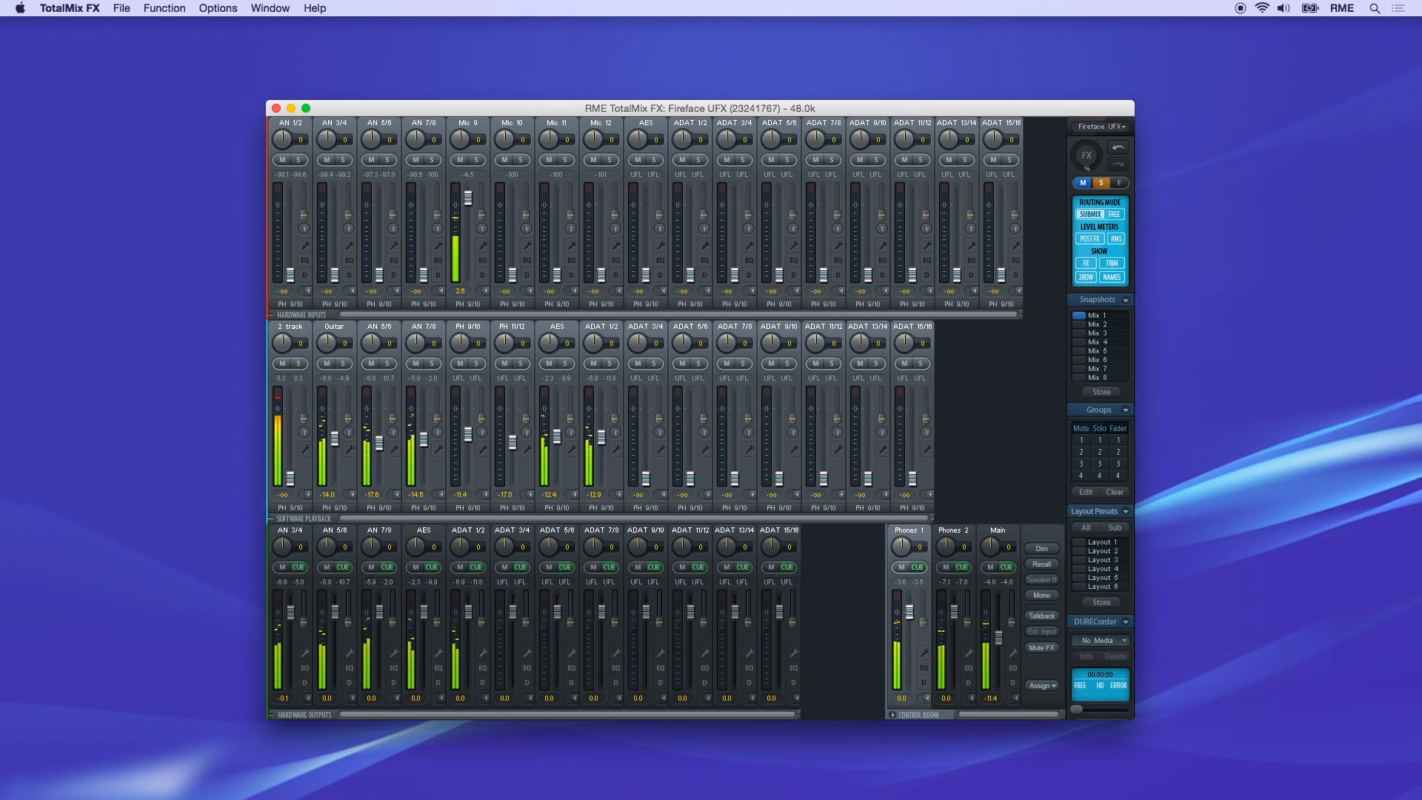
{"action": "double_click", "coordinate": [377, 328]}
{"action": "type", "text": "Bass"}
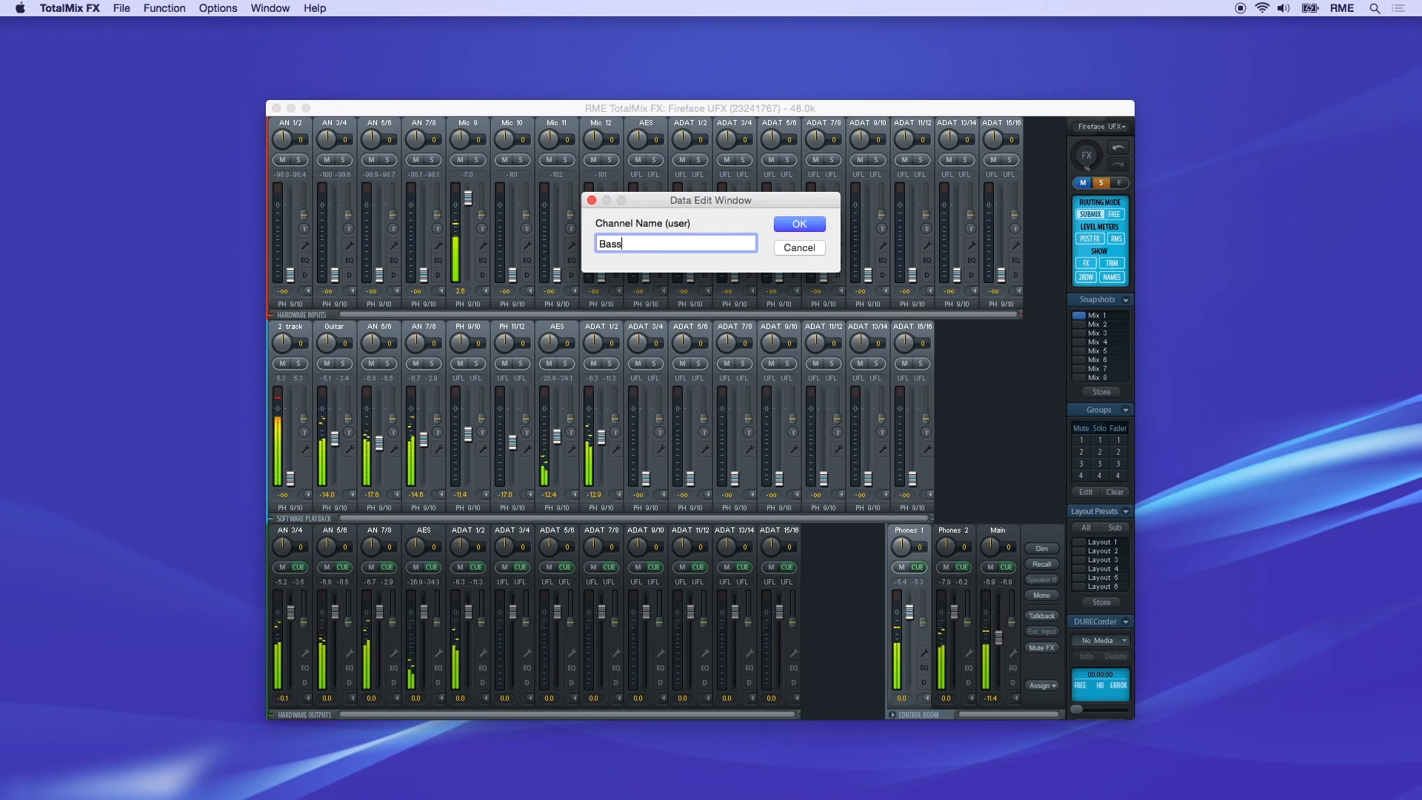
{"action": "key", "text": "Return"}
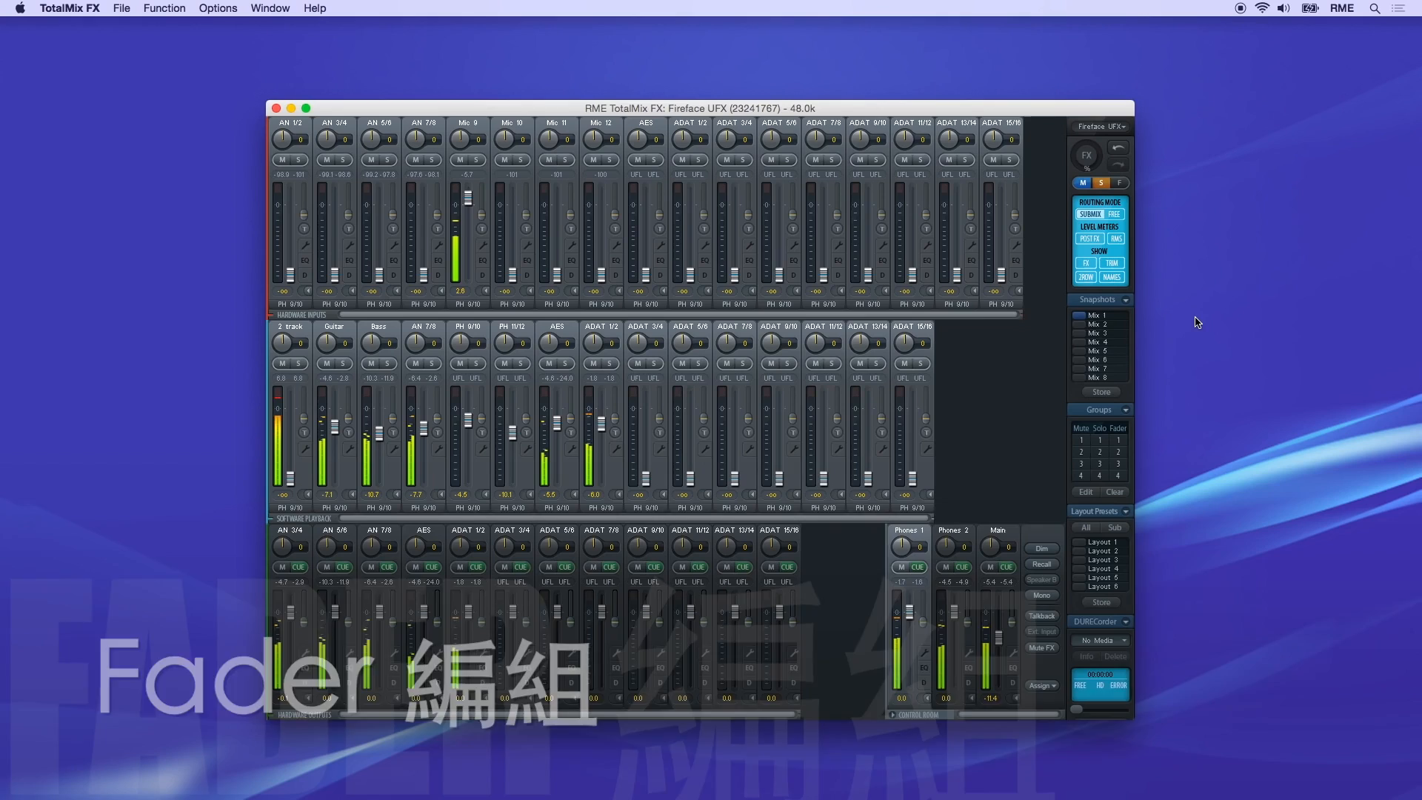
Toggle the global mute off and on, and briefly engage and release the Mic 9 mute and Mic 10 solo
{"action": "left_click", "coordinate": [1084, 183]}
{"action": "left_click", "coordinate": [1084, 184]}
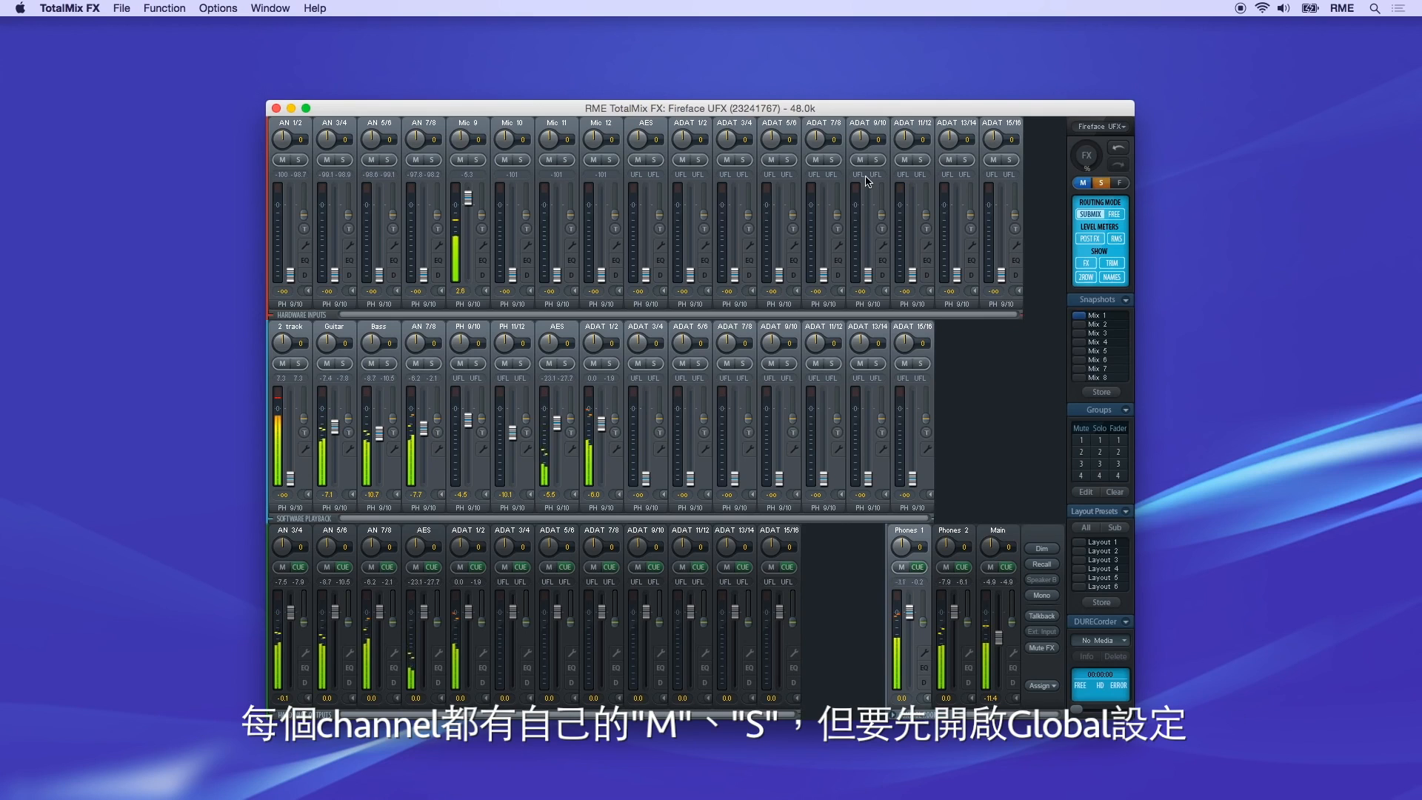
{"action": "left_click", "coordinate": [460, 159]}
{"action": "left_click", "coordinate": [521, 160]}
{"action": "left_click", "coordinate": [522, 160]}
{"action": "left_click", "coordinate": [461, 161]}
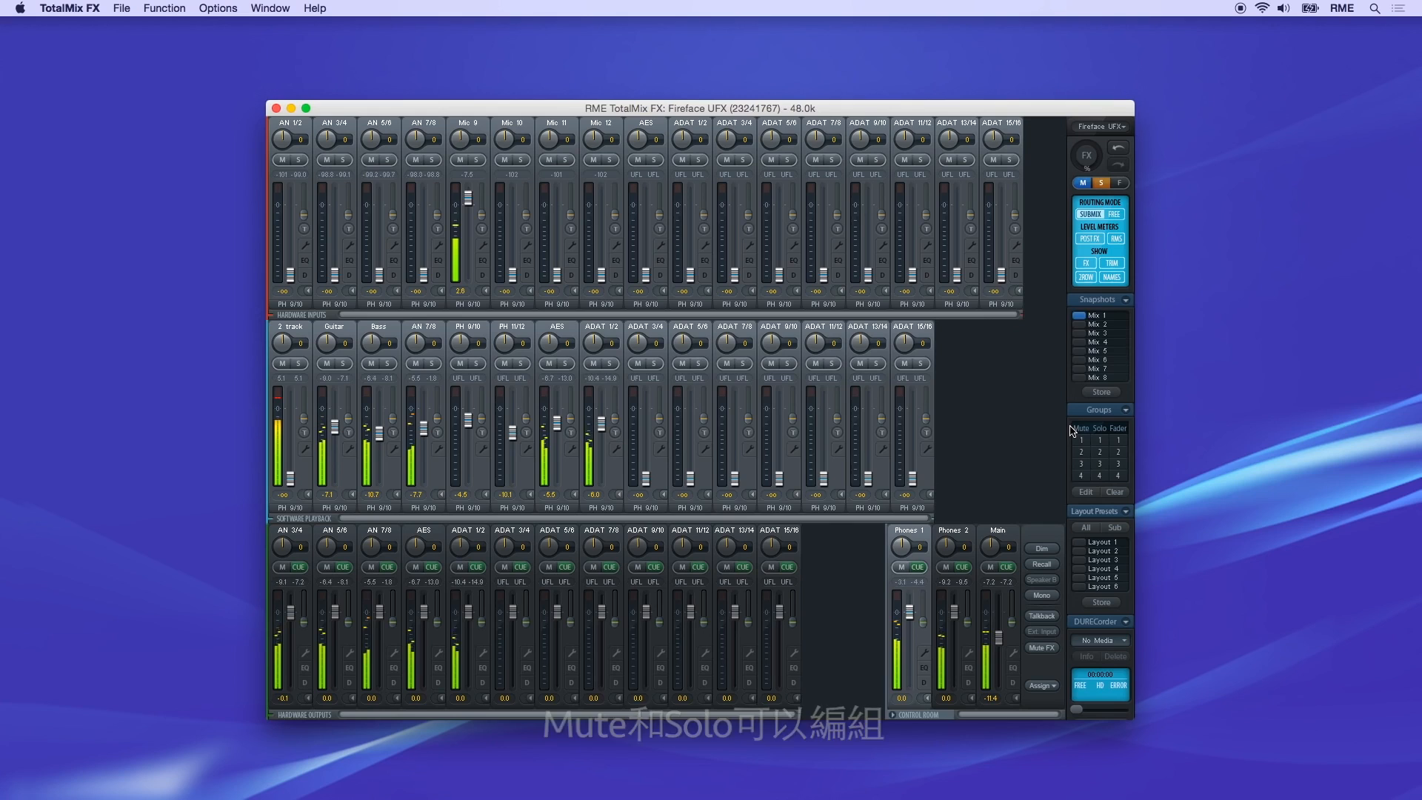
Store the playback faders Guitar through ADAT 1/2 as fader group 1 and lower the group until ADAT 1/2 is at -9.6 dB
{"action": "left_click", "coordinate": [1087, 496]}
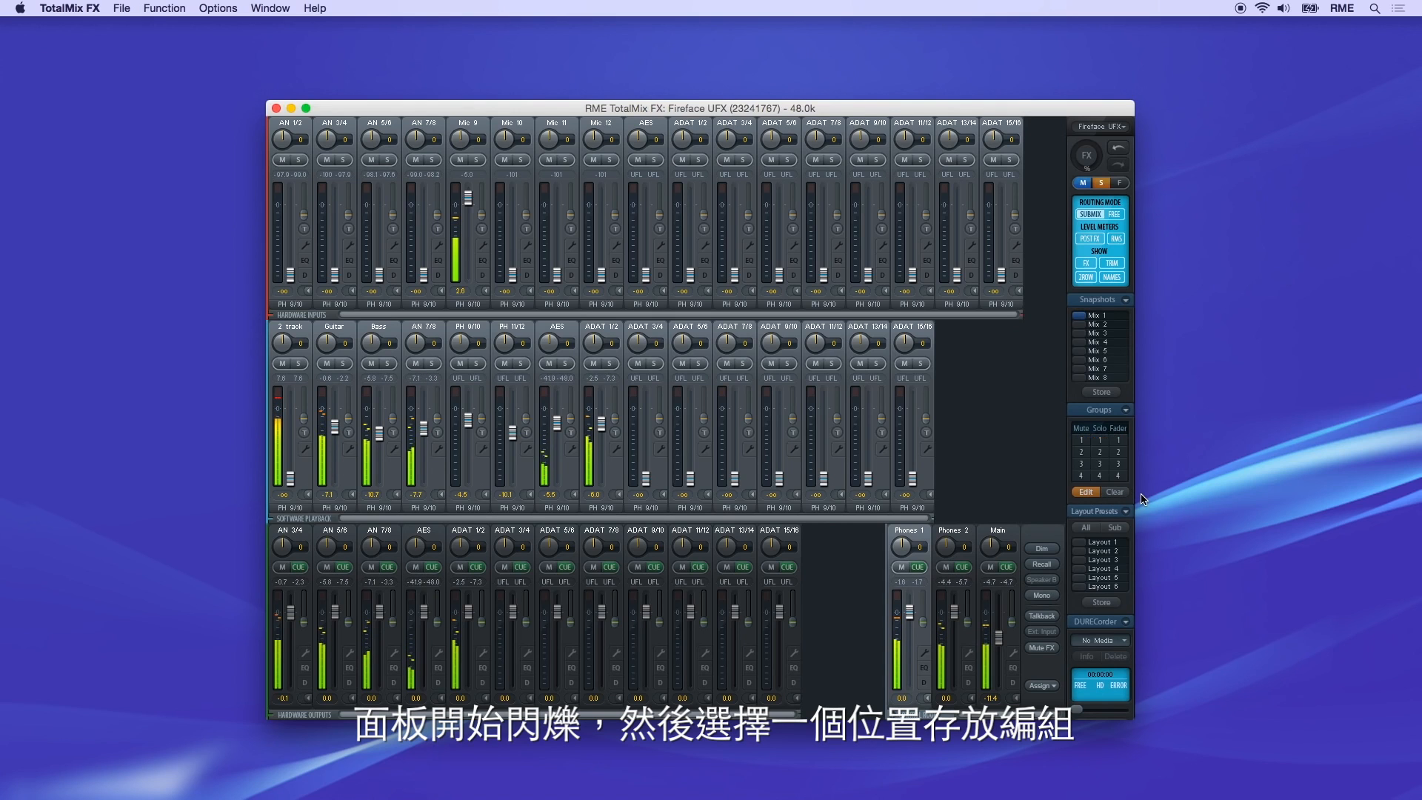
{"action": "left_click", "coordinate": [1119, 440]}
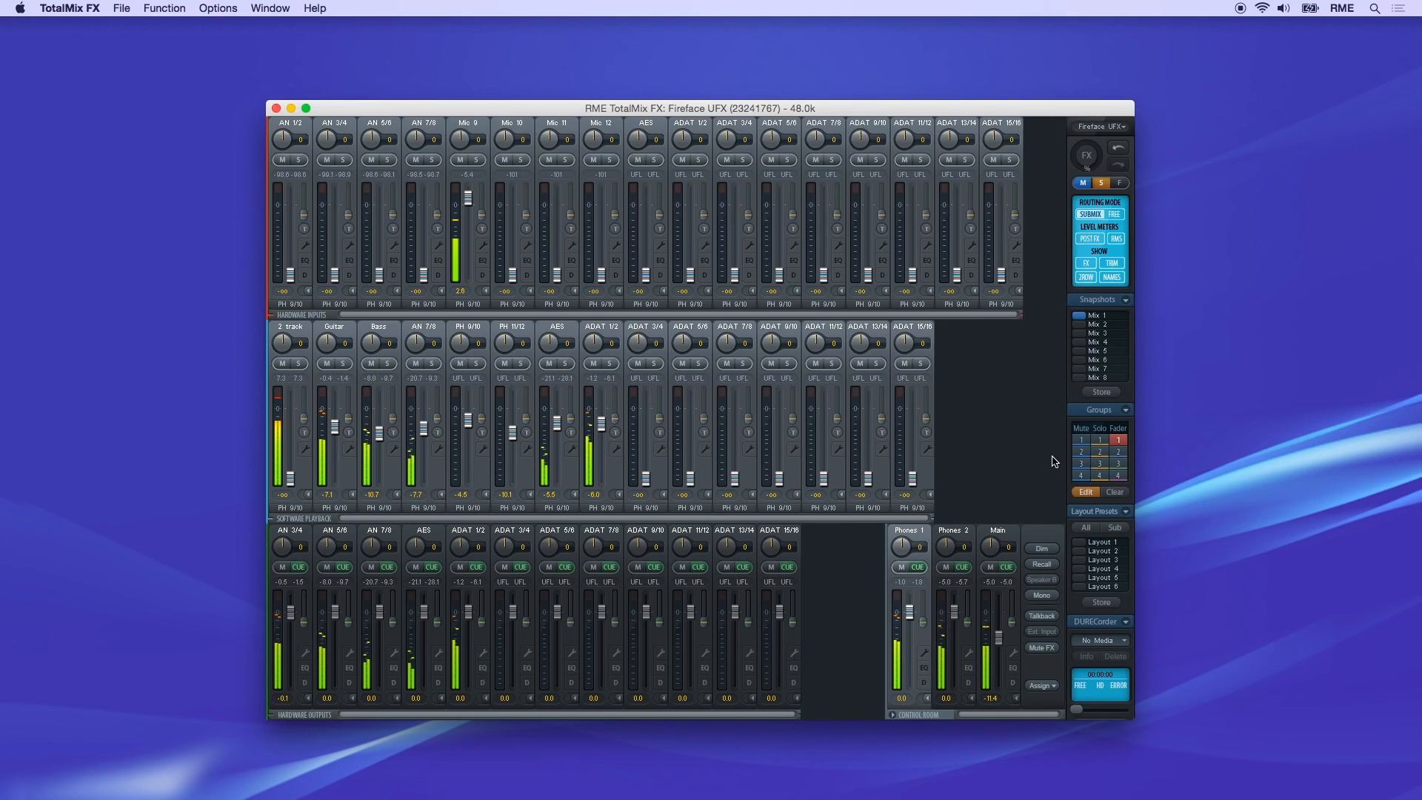
{"action": "left_click", "coordinate": [601, 426]}
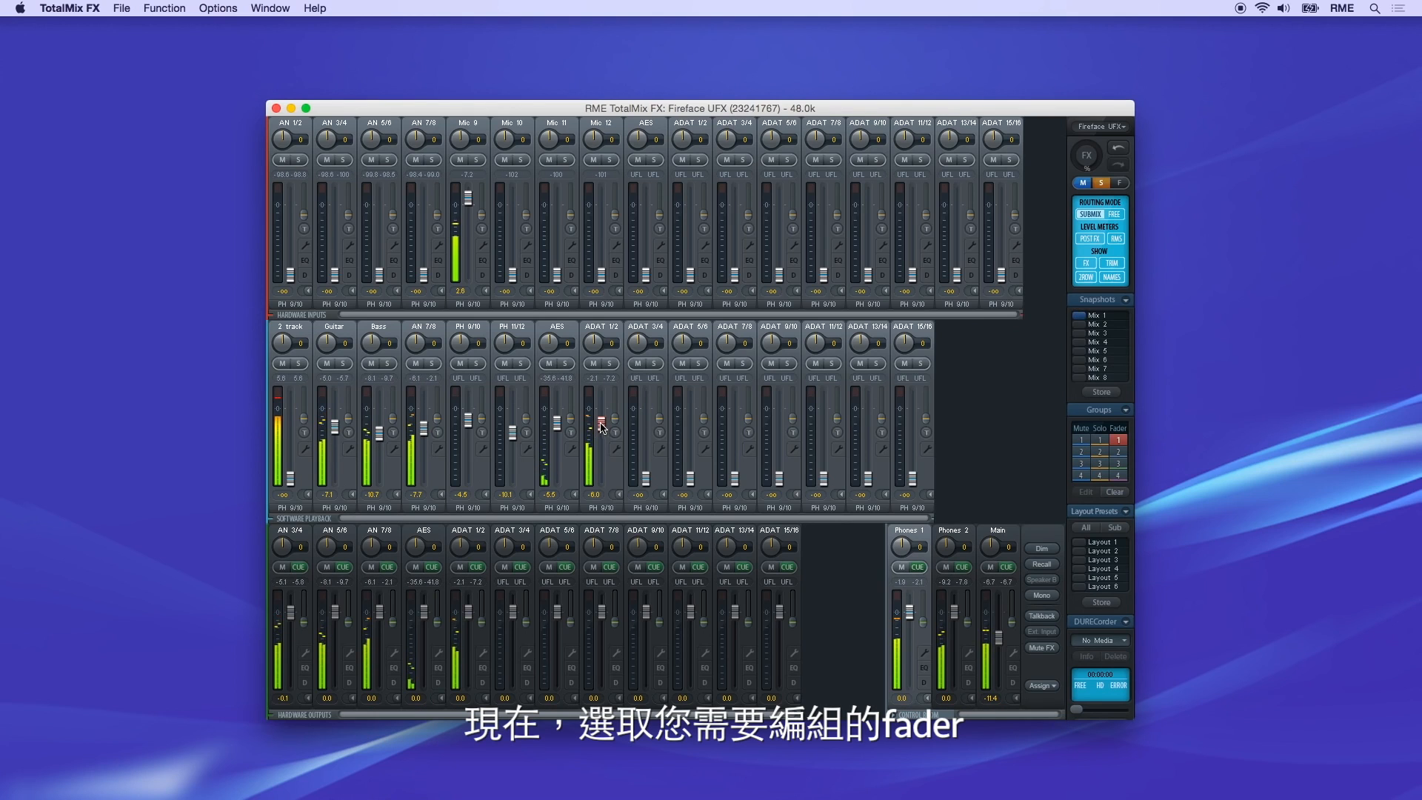
{"action": "left_click", "coordinate": [513, 431]}
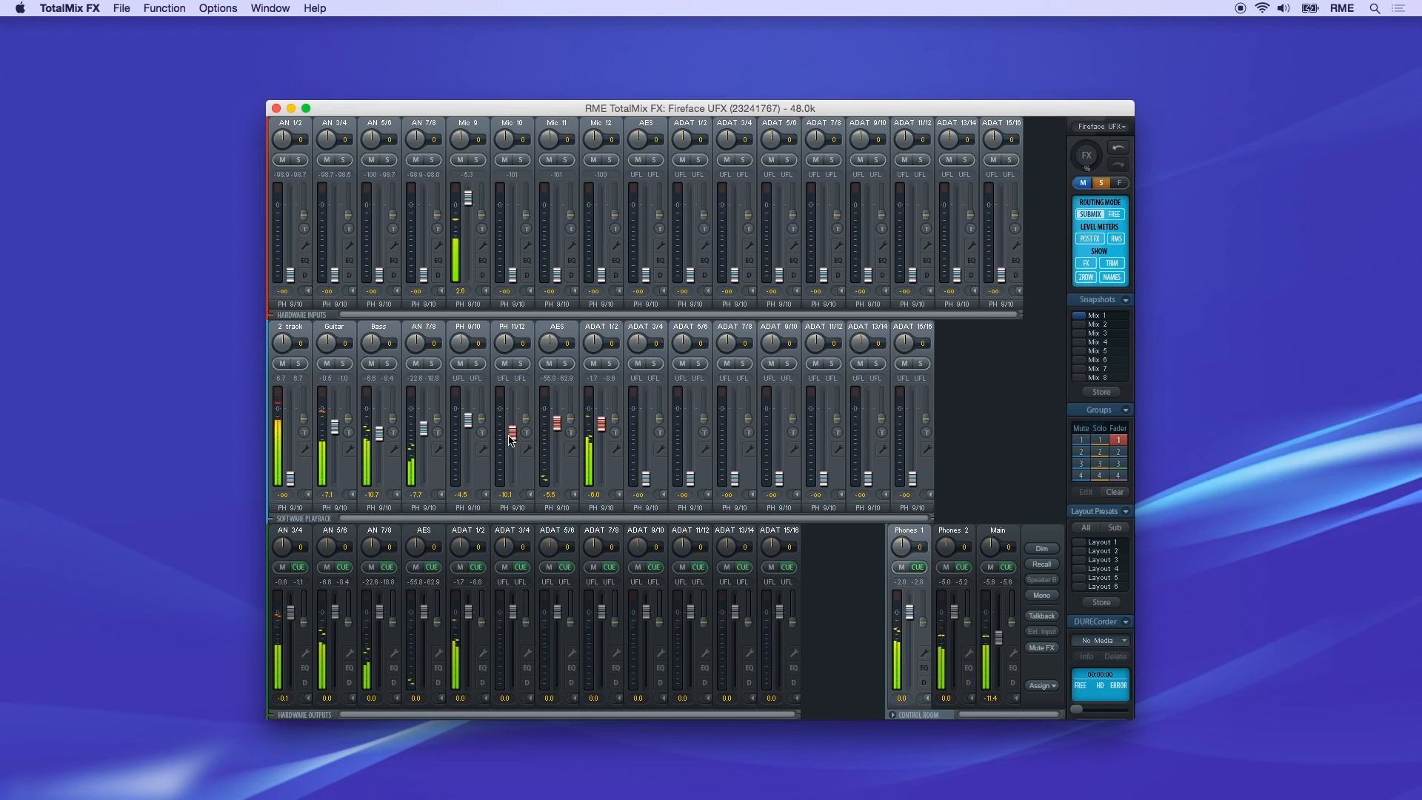
{"action": "left_click", "coordinate": [425, 430]}
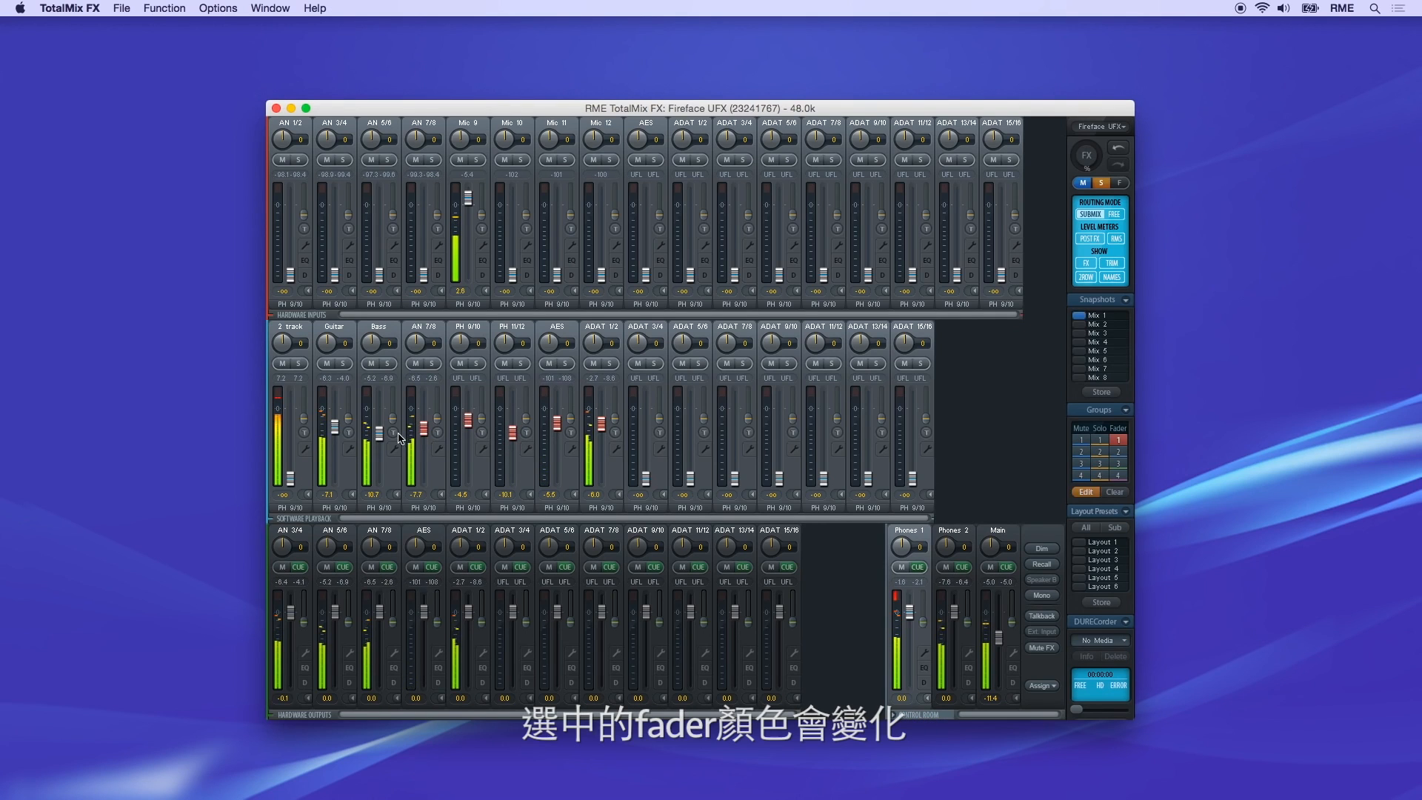
{"action": "left_click", "coordinate": [335, 427]}
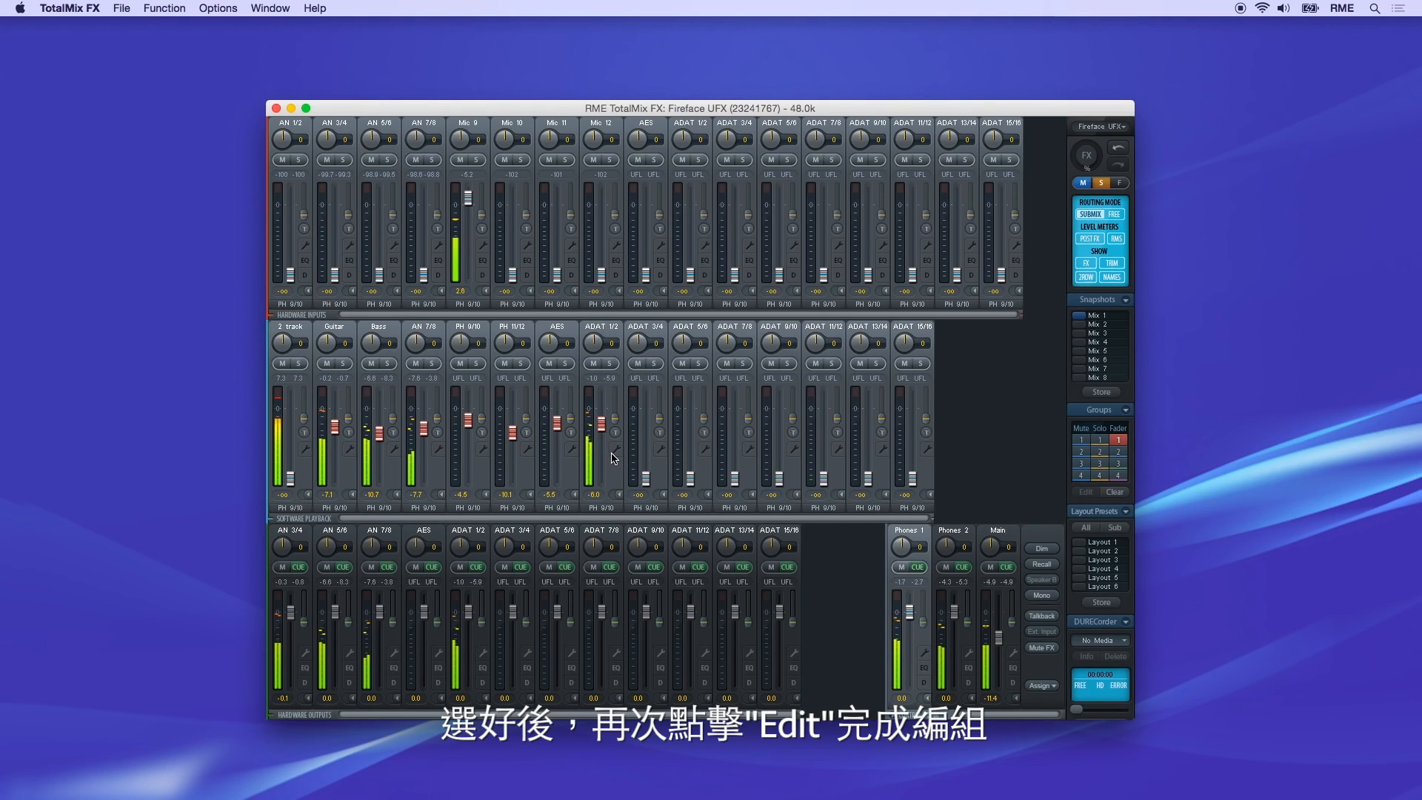
{"action": "left_click", "coordinate": [1086, 493]}
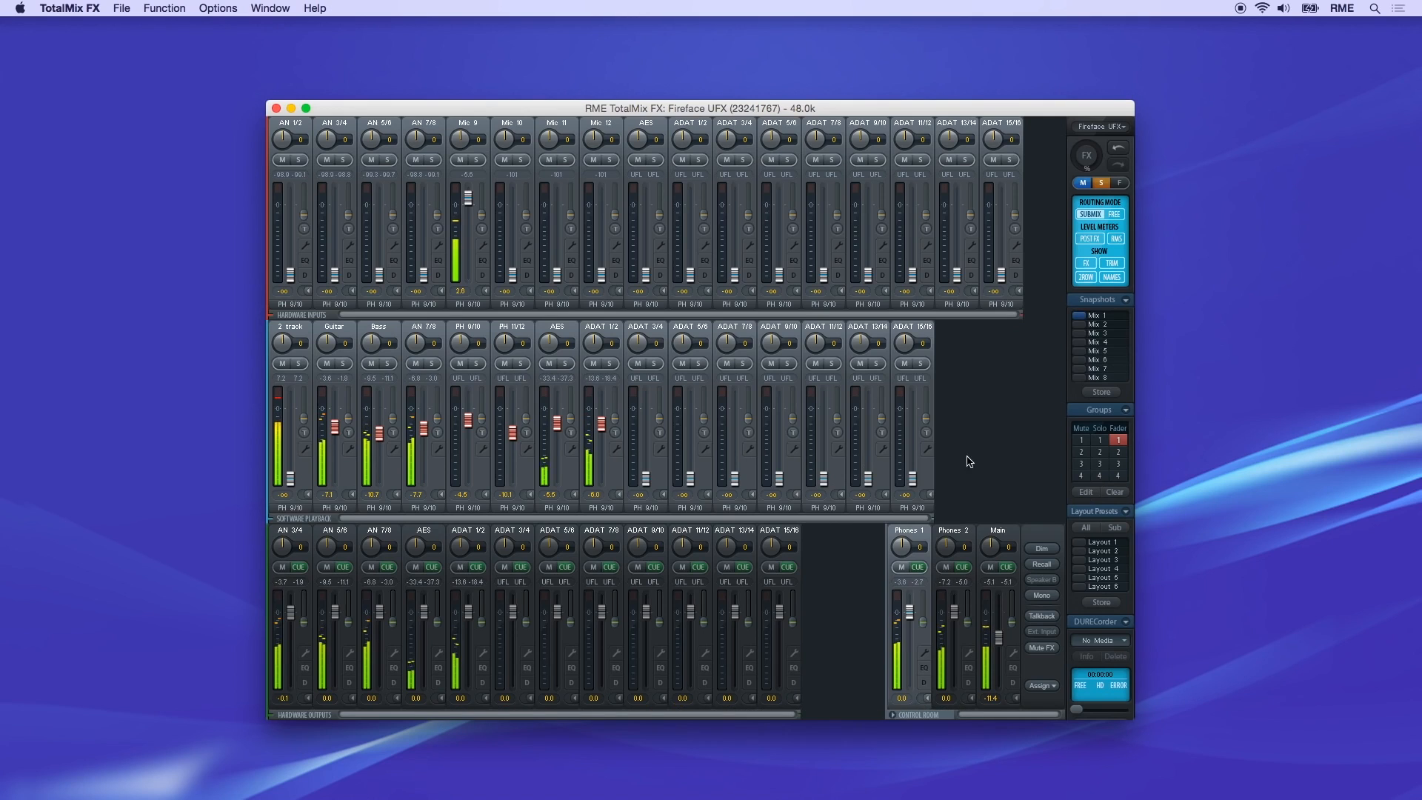
{"action": "mouse_move", "coordinate": [601, 423]}
{"action": "left_mouse_down"}
{"action": "mouse_move", "coordinate": [604, 454]}
{"action": "mouse_move", "coordinate": [604, 411]}
{"action": "mouse_move", "coordinate": [602, 435]}
{"action": "left_mouse_up"}
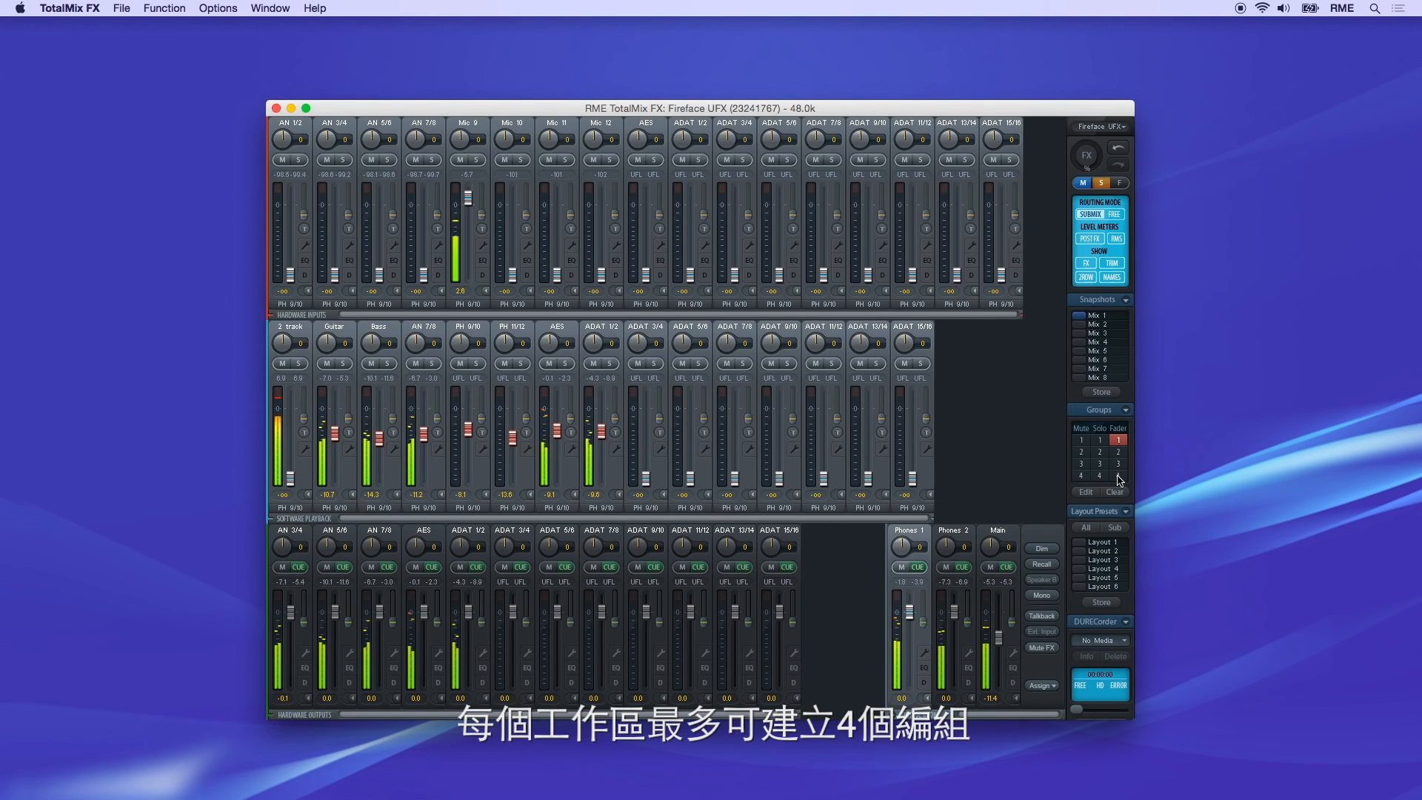
Store the ADAT 11/12, ADAT 13/14 and ADAT 15/16 playback faders as fader group 2 and raise the group to about -48.9 dB
{"action": "left_click", "coordinate": [1086, 492]}
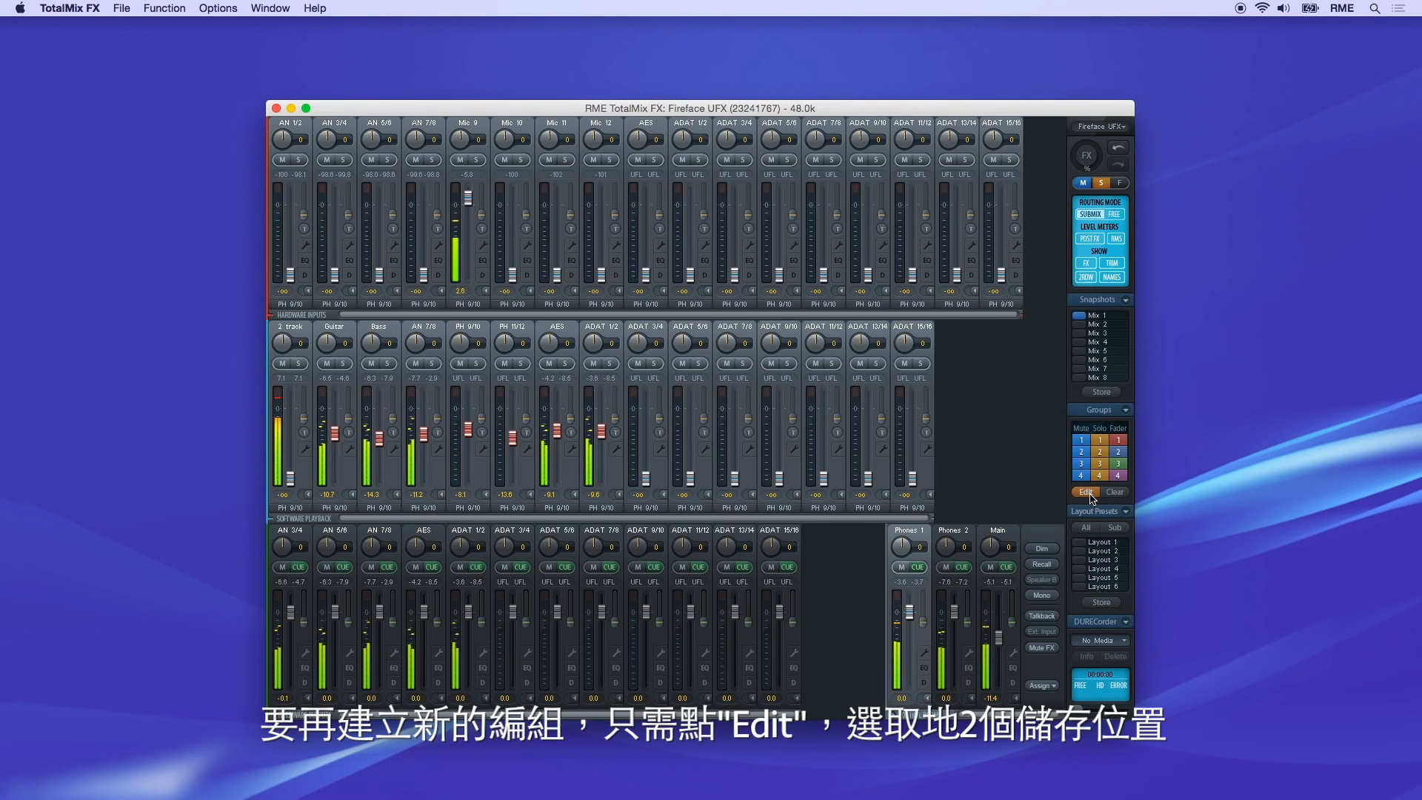
{"action": "left_click", "coordinate": [1122, 452]}
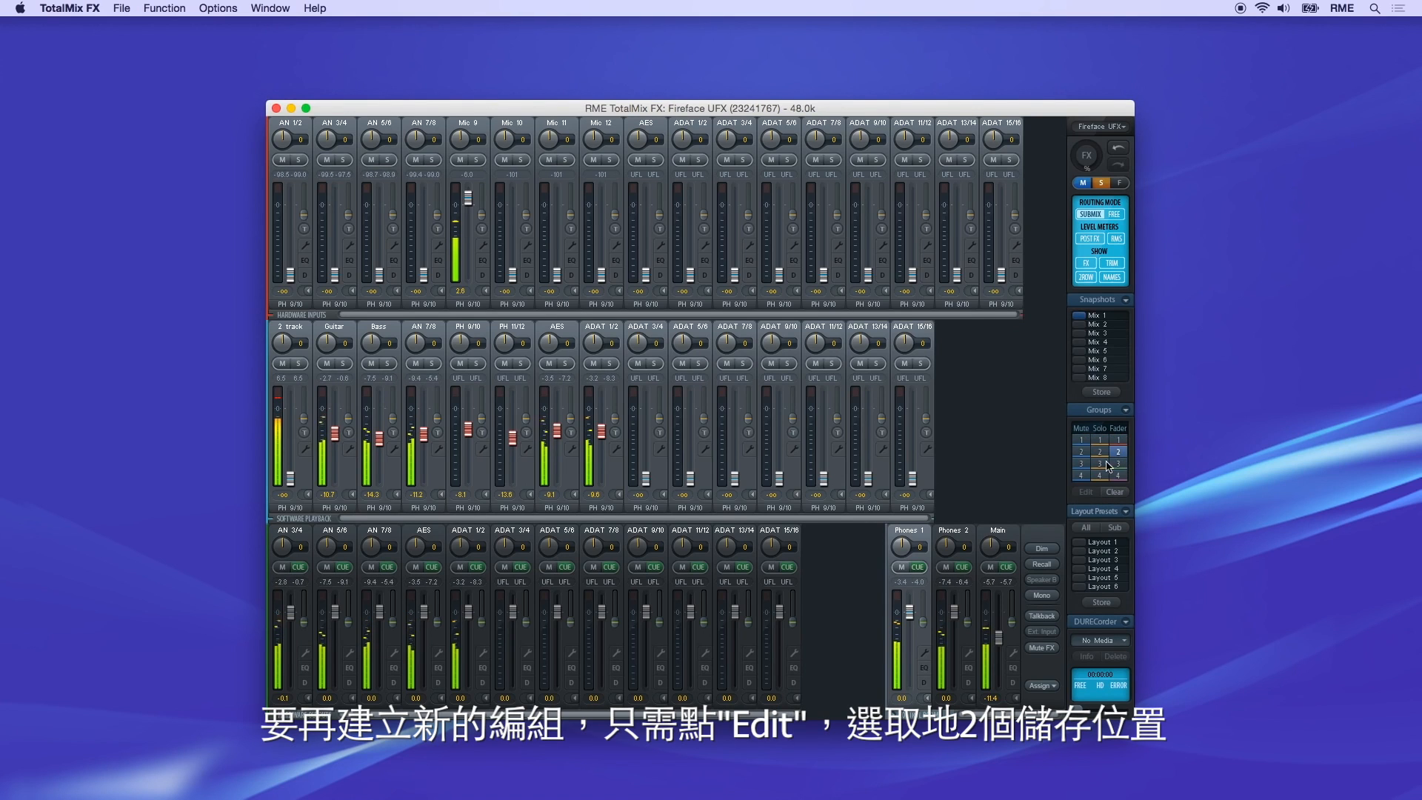
{"action": "left_click", "coordinate": [913, 478]}
{"action": "left_click", "coordinate": [868, 478]}
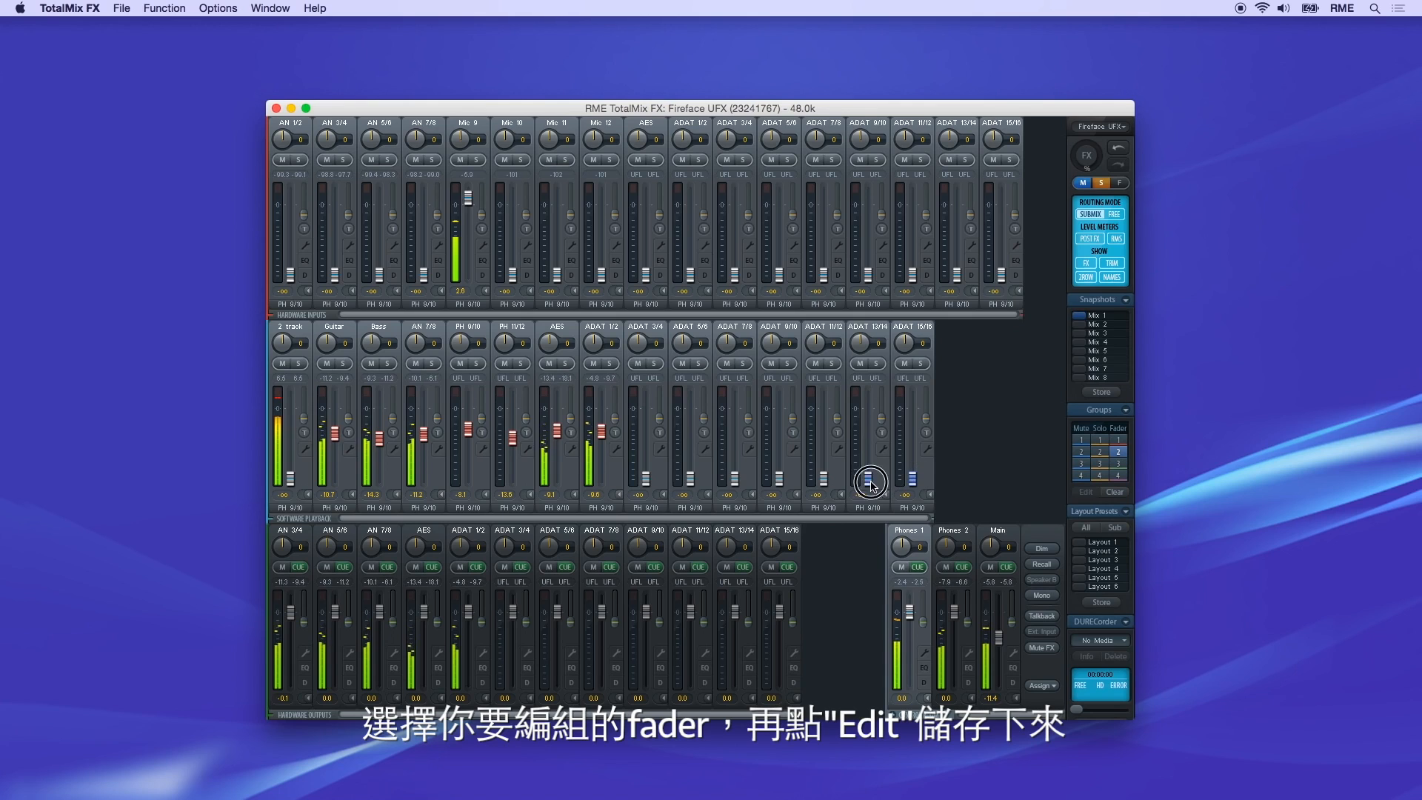
{"action": "left_click", "coordinate": [824, 478]}
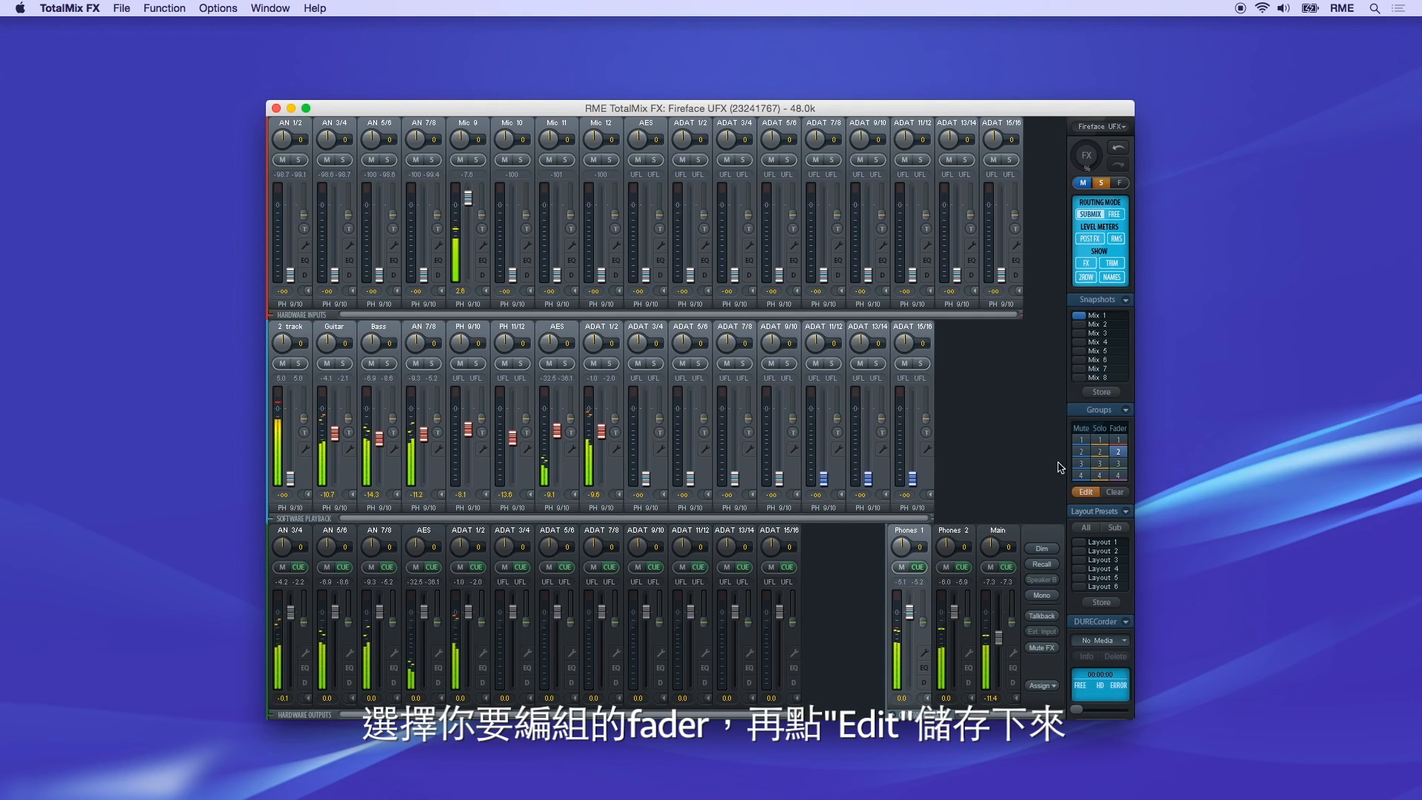
{"action": "left_click", "coordinate": [1082, 496]}
{"action": "mouse_move", "coordinate": [917, 486]}
{"action": "left_mouse_down"}
{"action": "mouse_move", "coordinate": [914, 422]}
{"action": "mouse_move", "coordinate": [915, 469]}
{"action": "left_mouse_up"}
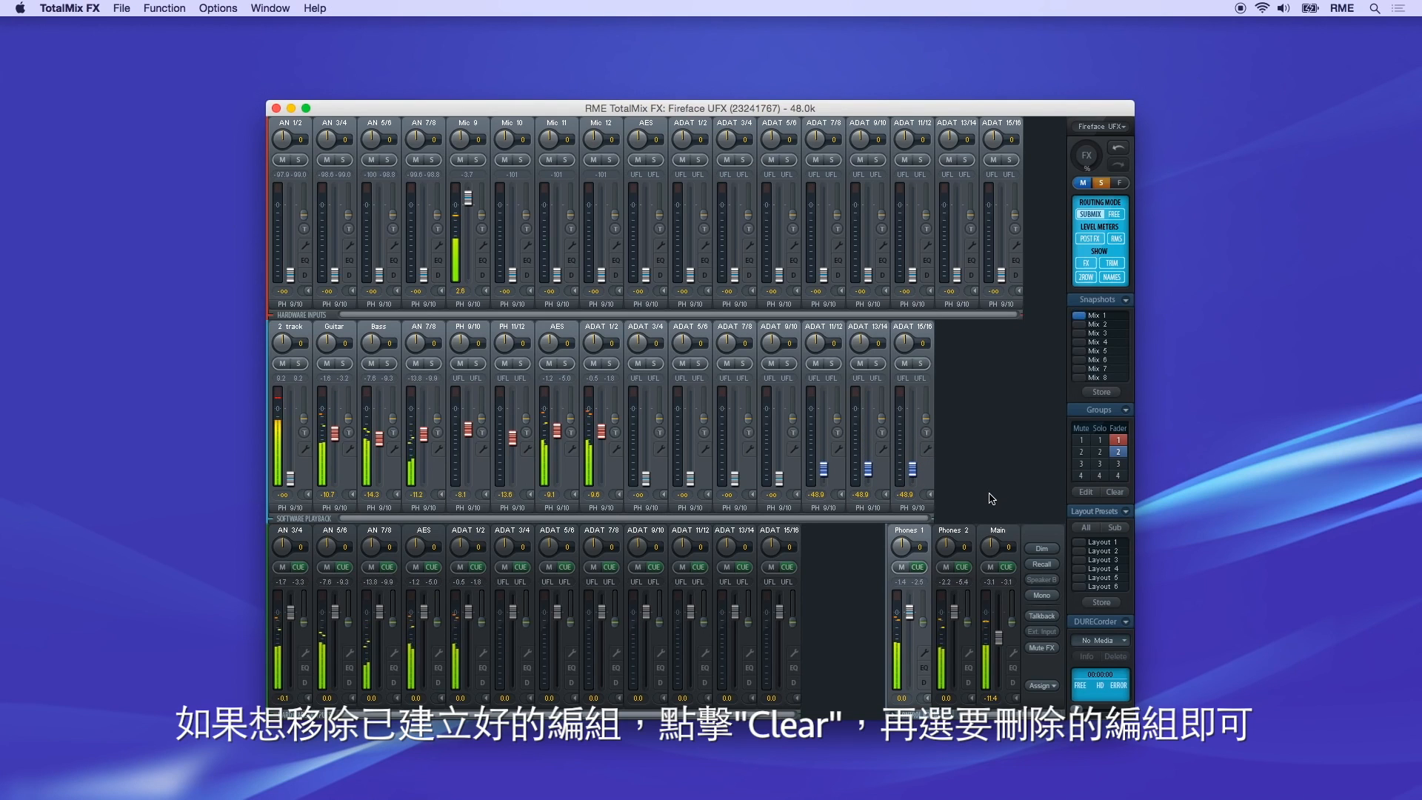
Clear fader group 2 and store the mutes of the ADAT 13/14 and ADAT 15/16 playback channels as mute group 1
{"action": "left_click", "coordinate": [1115, 494]}
{"action": "left_click", "coordinate": [1120, 453]}
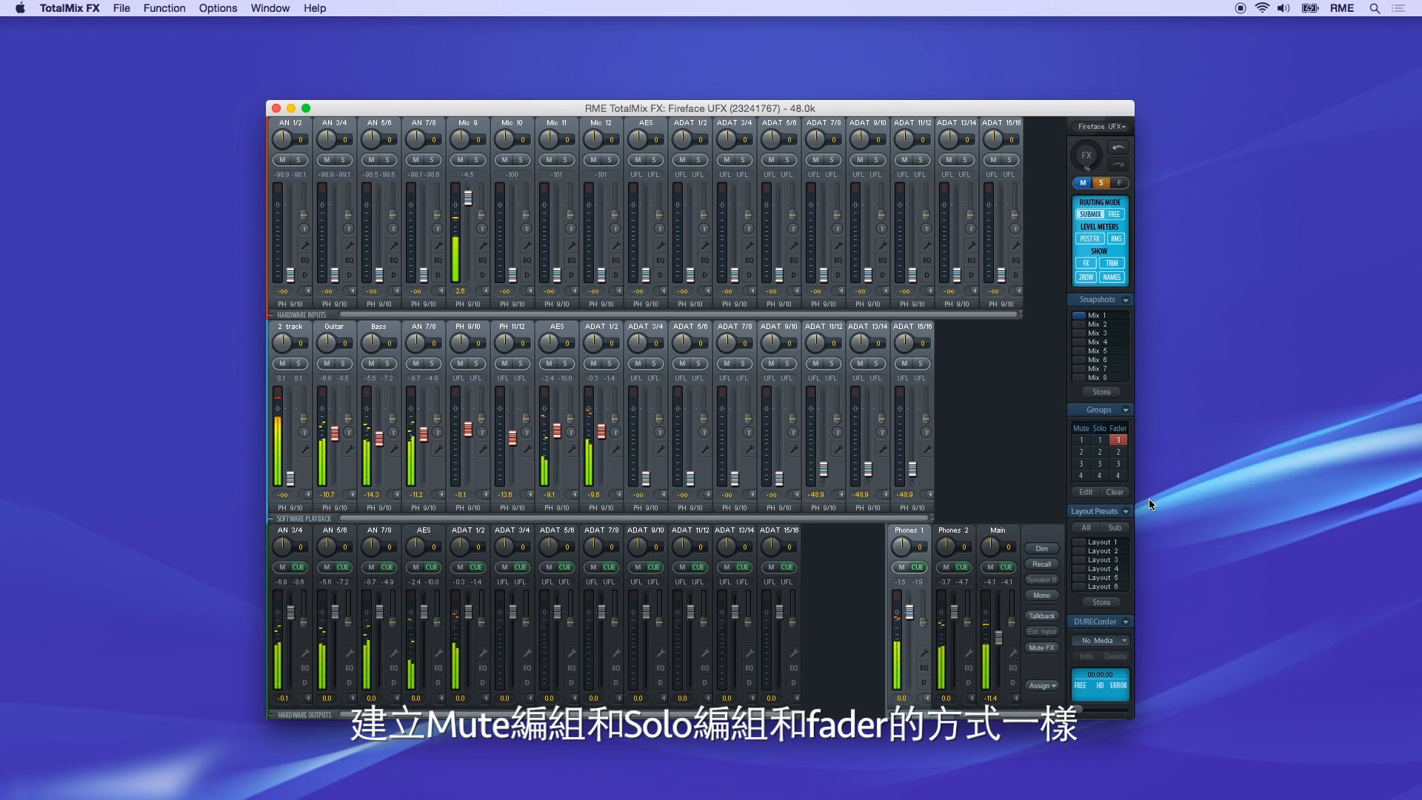
{"action": "left_click", "coordinate": [1086, 492]}
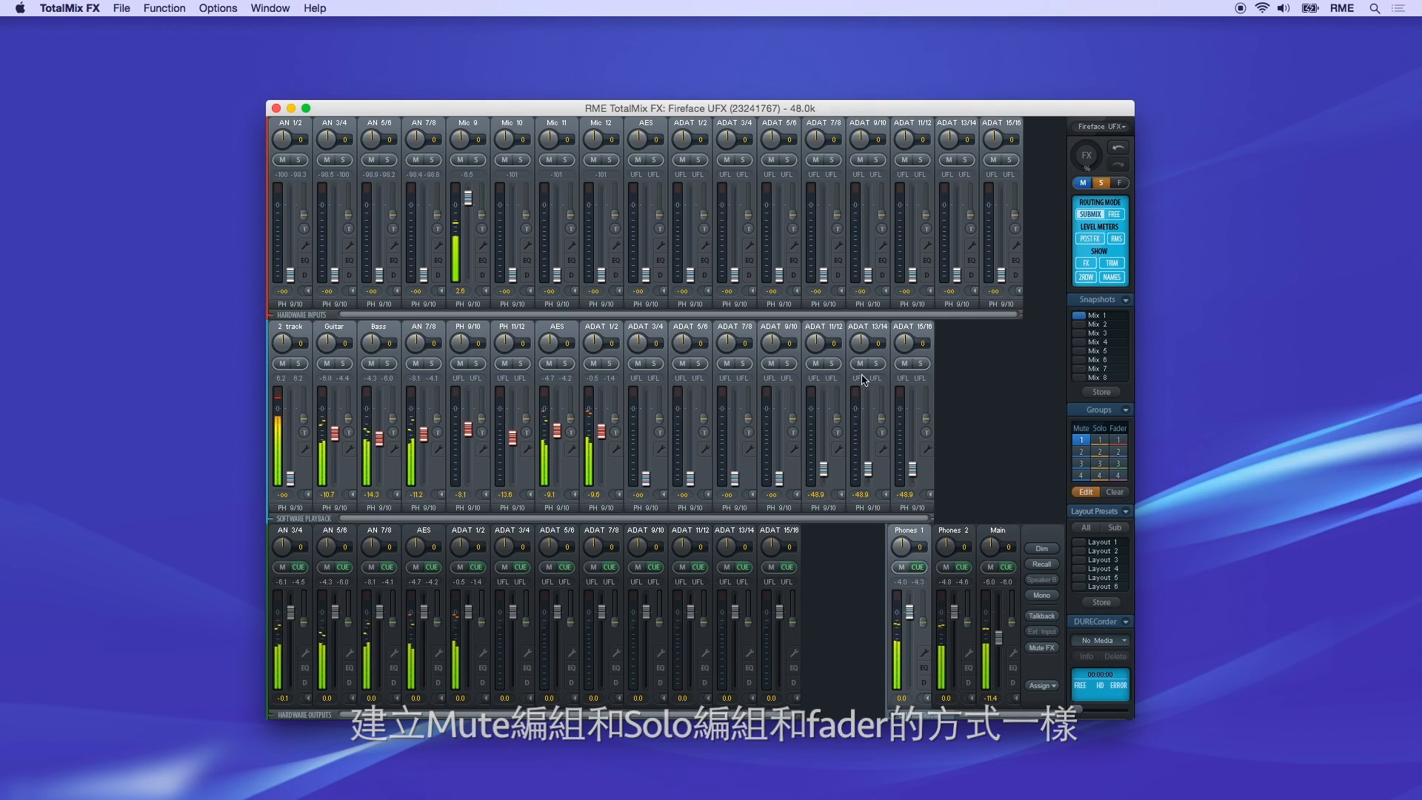
{"action": "left_click", "coordinate": [860, 363]}
{"action": "left_click", "coordinate": [904, 363]}
{"action": "left_click", "coordinate": [1087, 492]}
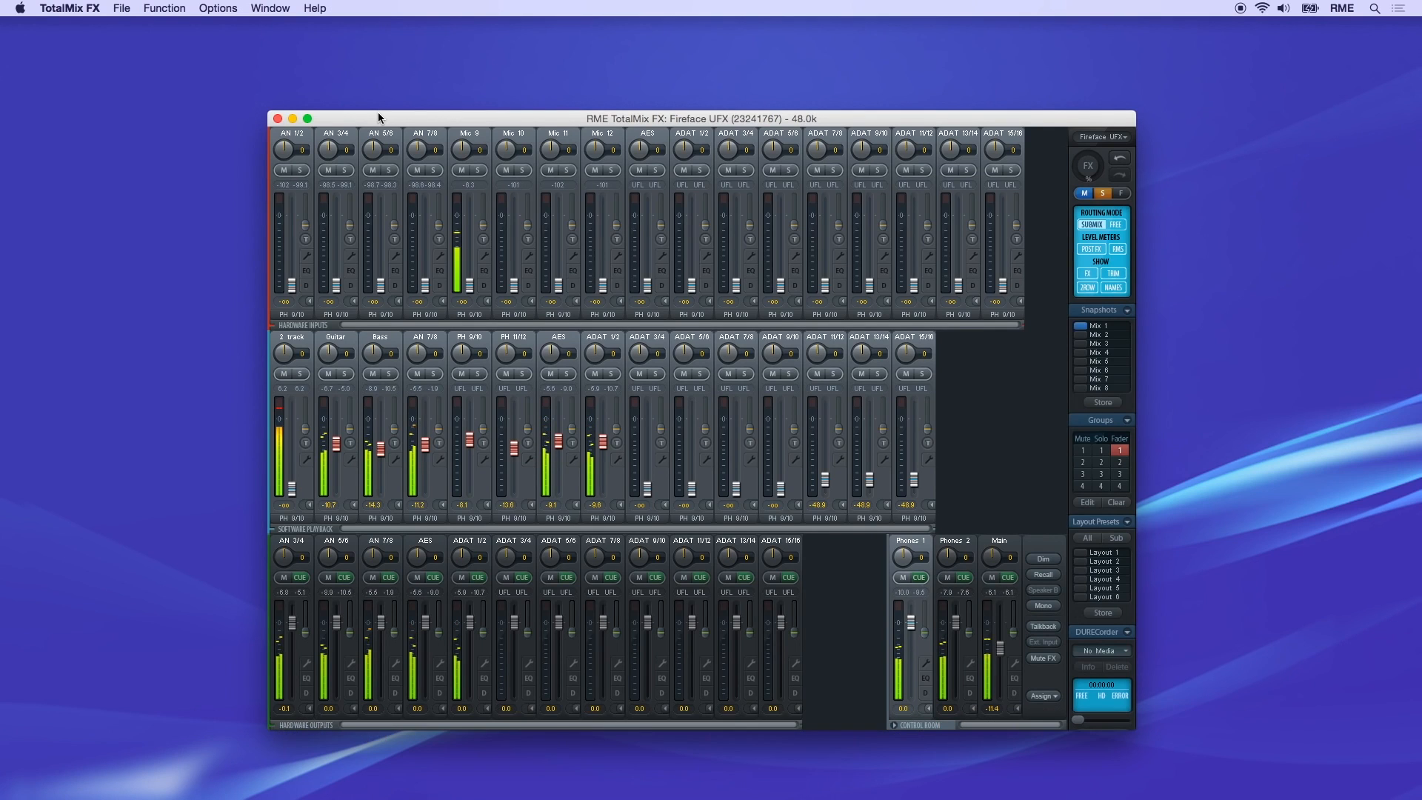
Switch back and forth between Mixer View and Matrix View to examine the routing, finishing in Mixer View
{"action": "left_click", "coordinate": [164, 8]}
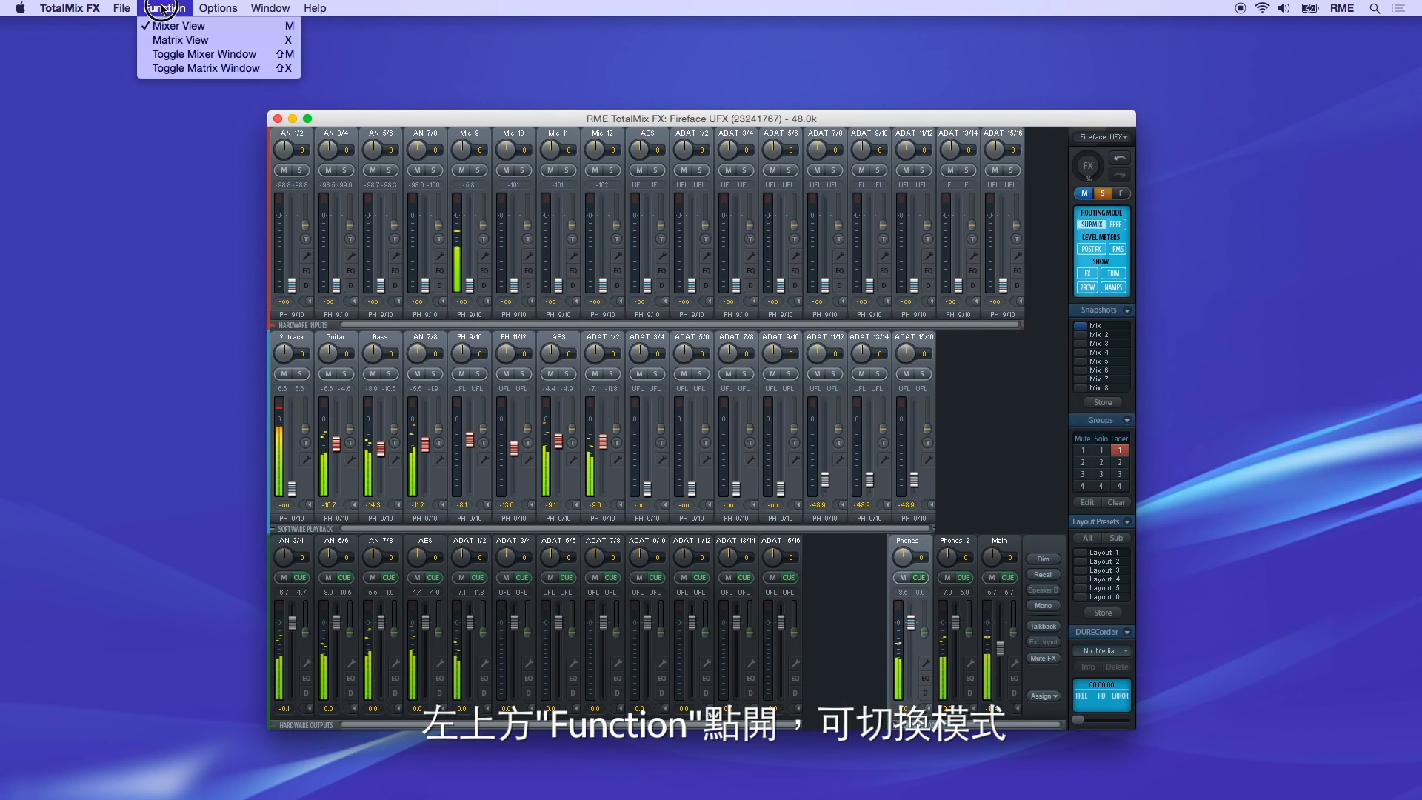
{"action": "left_click", "coordinate": [200, 41]}
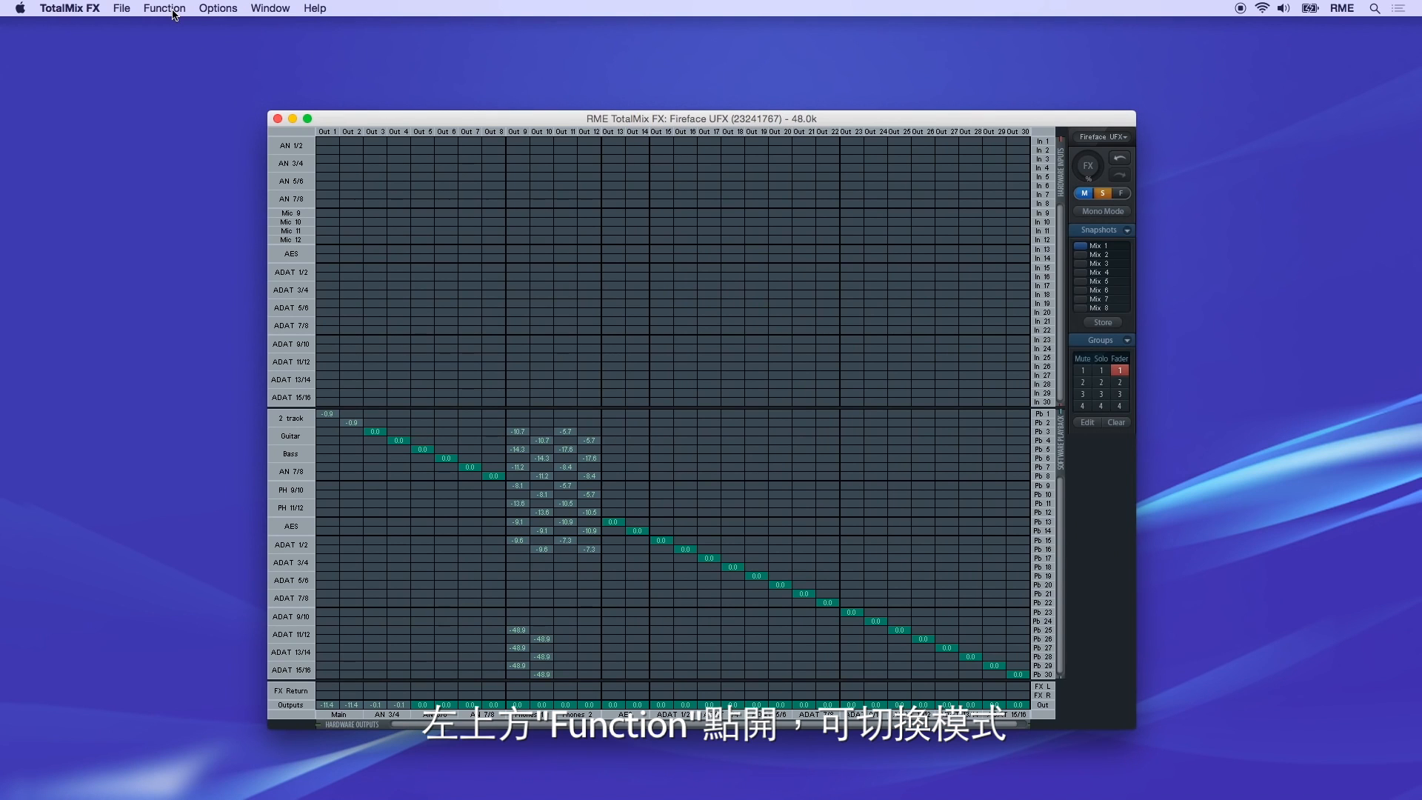
{"action": "left_click", "coordinate": [164, 9]}
{"action": "left_click", "coordinate": [178, 26]}
{"action": "key", "text": "x"}
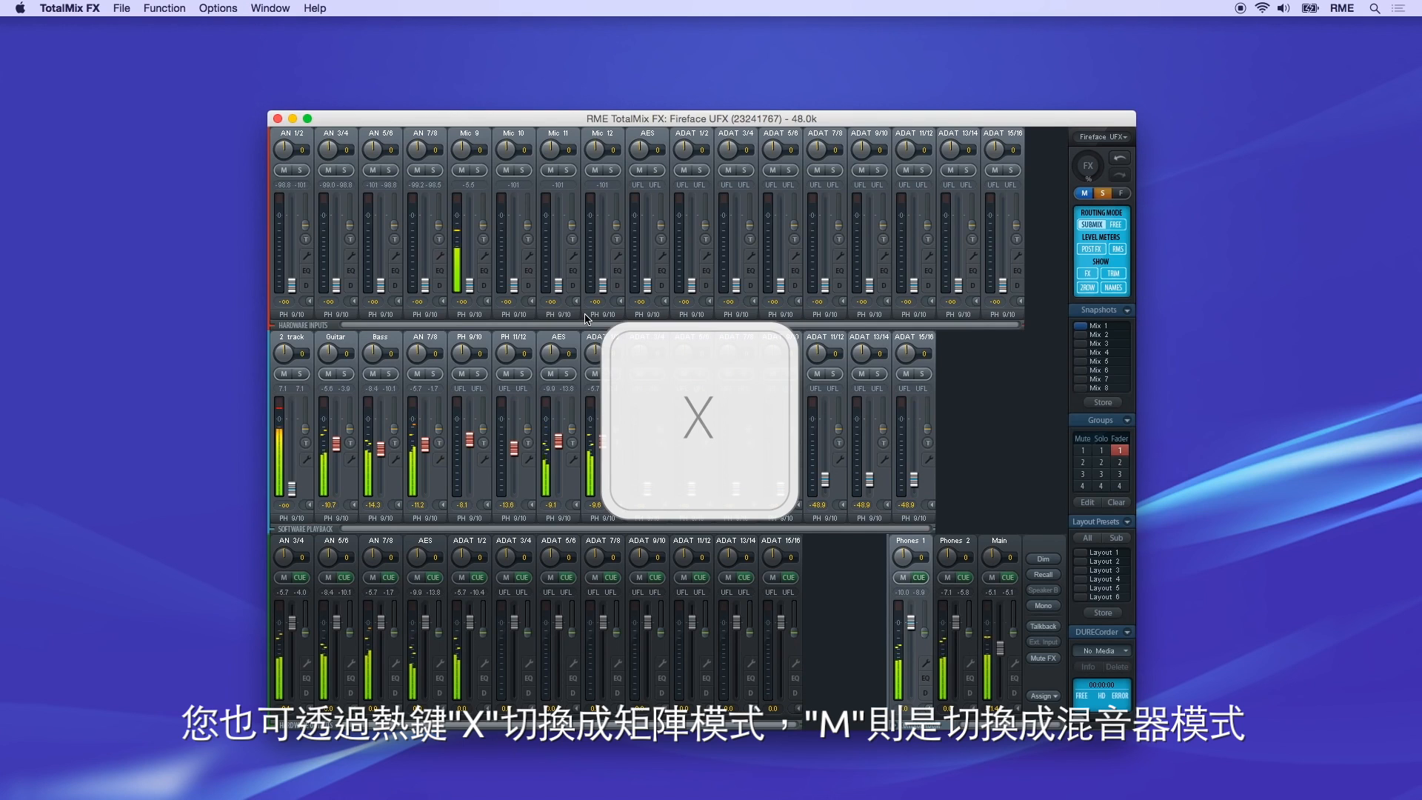
{"action": "key", "text": "x"}
{"action": "key", "text": "m"}
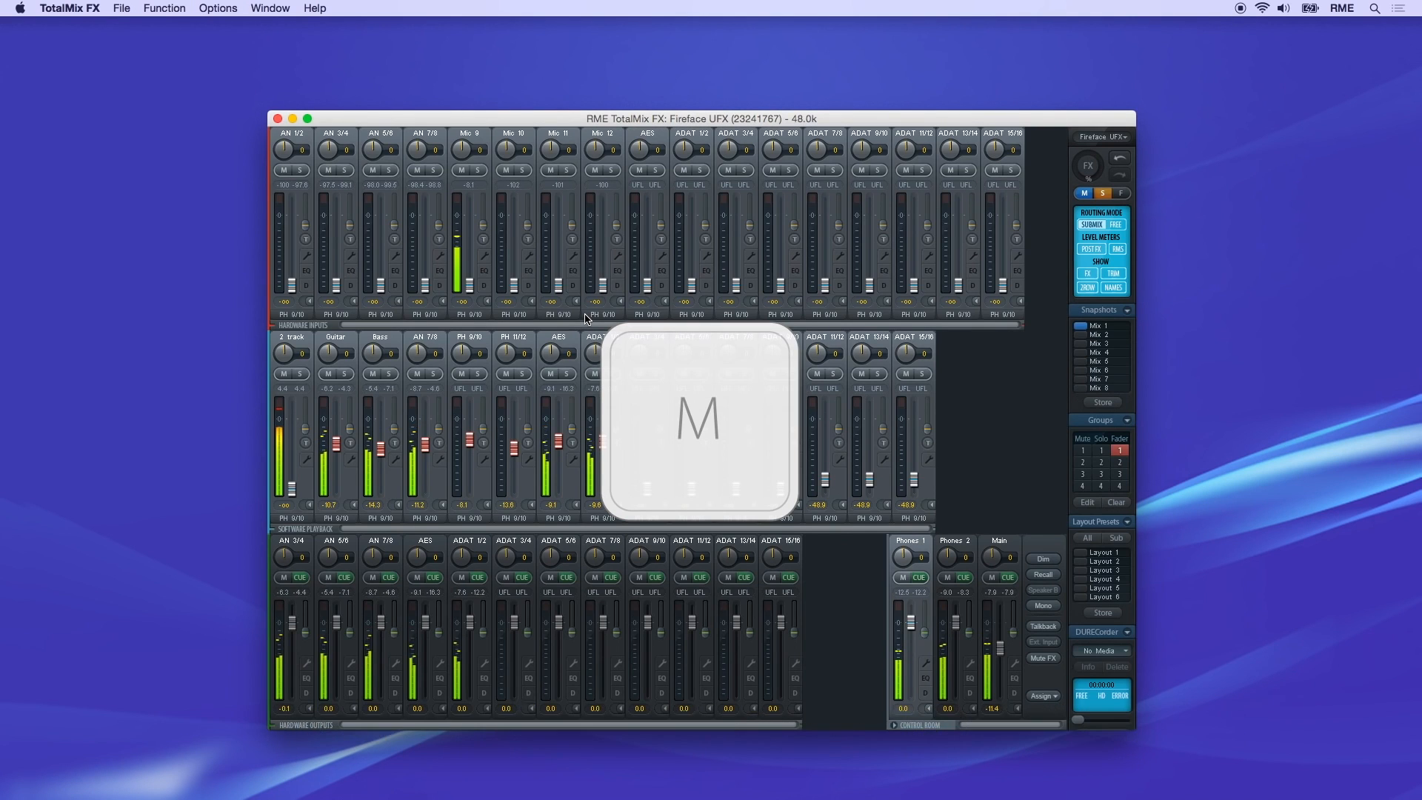
{"action": "key", "text": "x"}
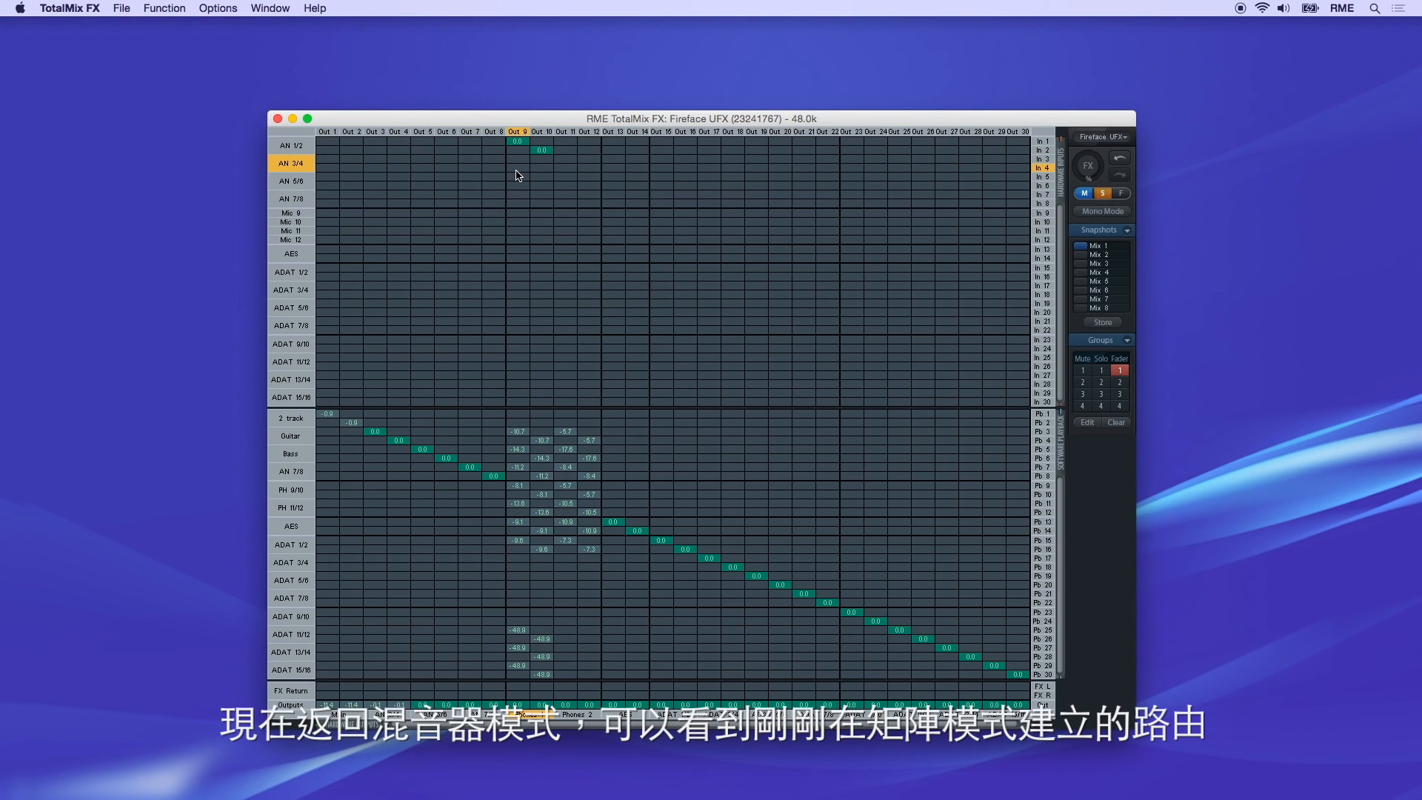
{"action": "key", "text": "x"}
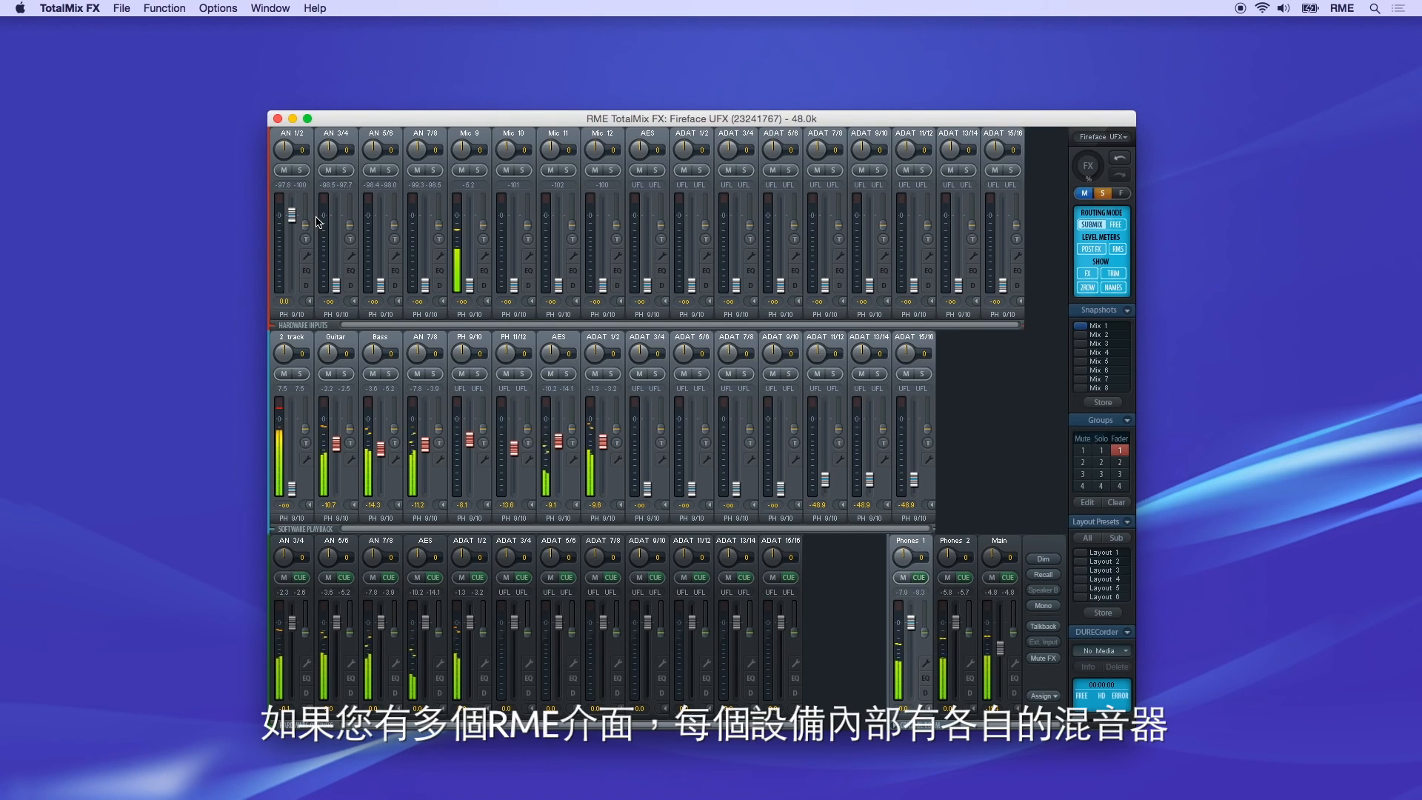
View the mixer of the Babyface interface and return to the Fireface UFX mixer
{"action": "left_click", "coordinate": [1125, 140]}
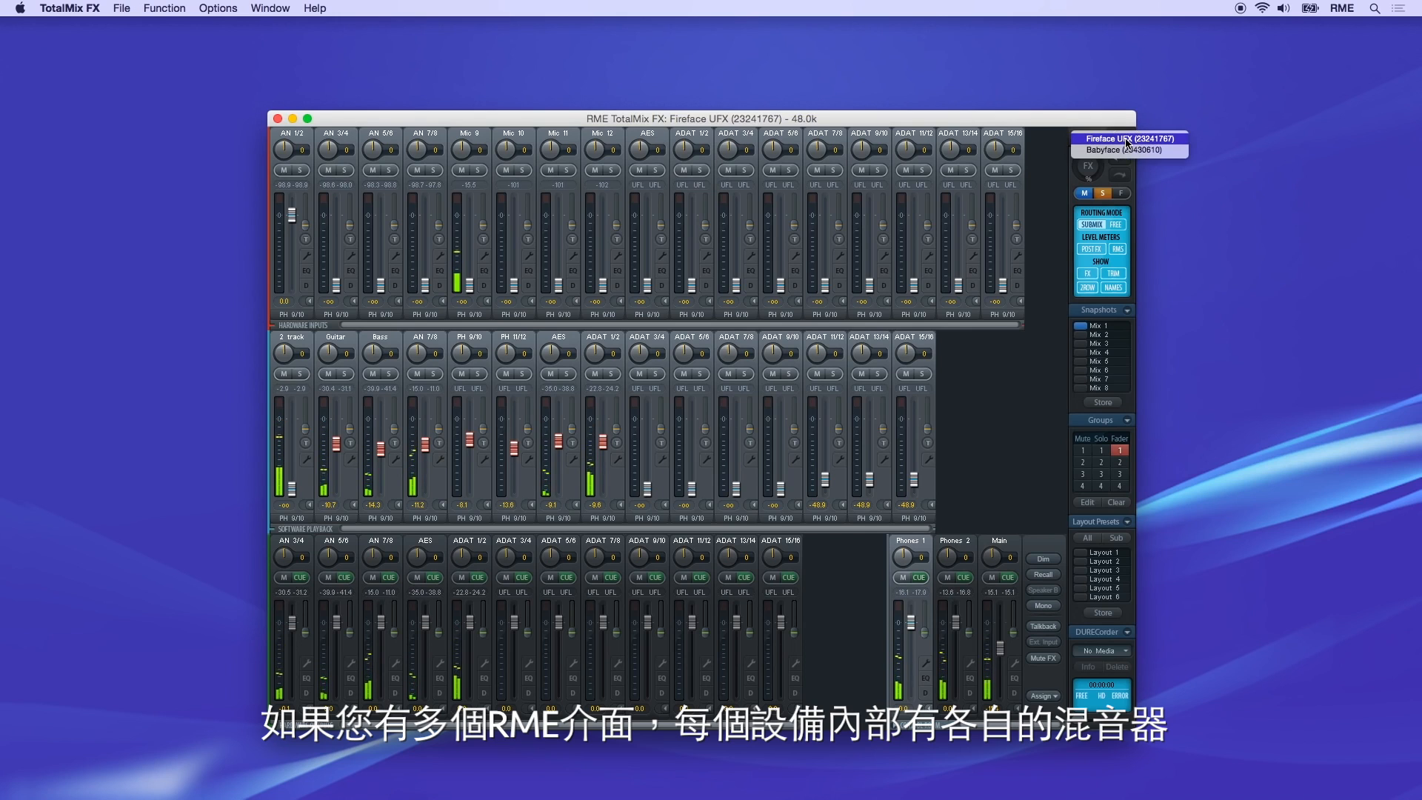
{"action": "left_click", "coordinate": [1172, 153]}
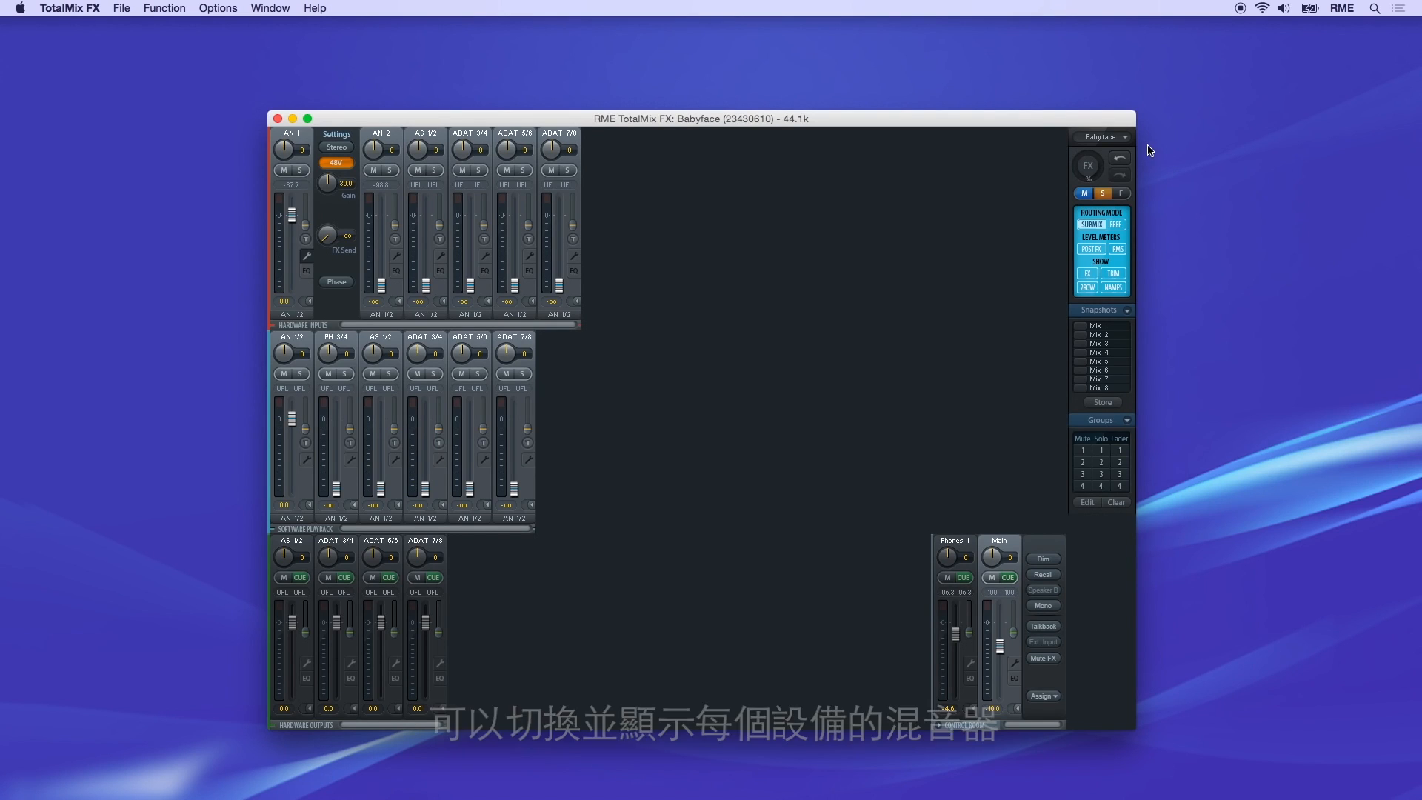
{"action": "left_click", "coordinate": [1120, 137]}
{"action": "left_click", "coordinate": [1118, 127]}
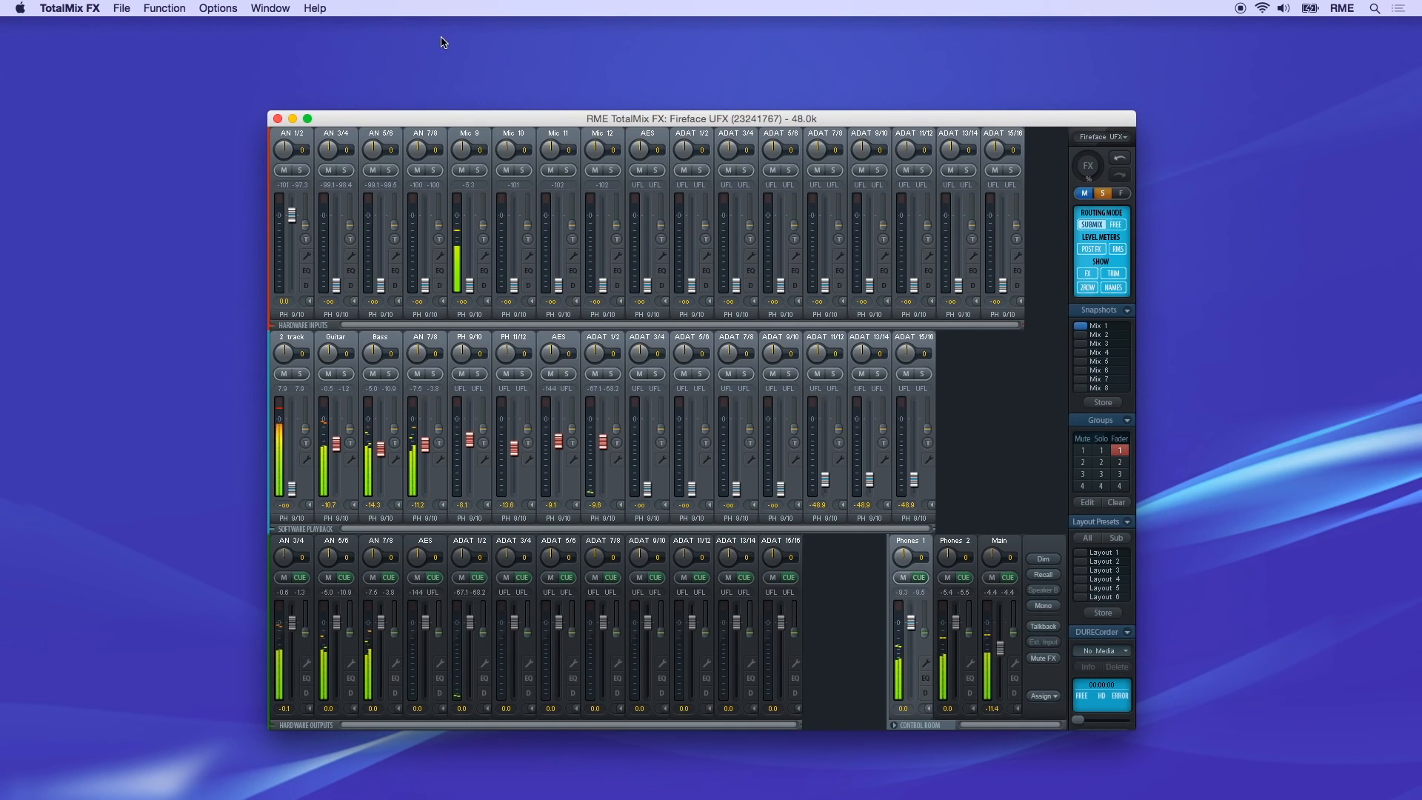
Create an additional mixer window for the Babyface device
{"action": "left_click", "coordinate": [131, 9]}
{"action": "left_click", "coordinate": [133, 26]}
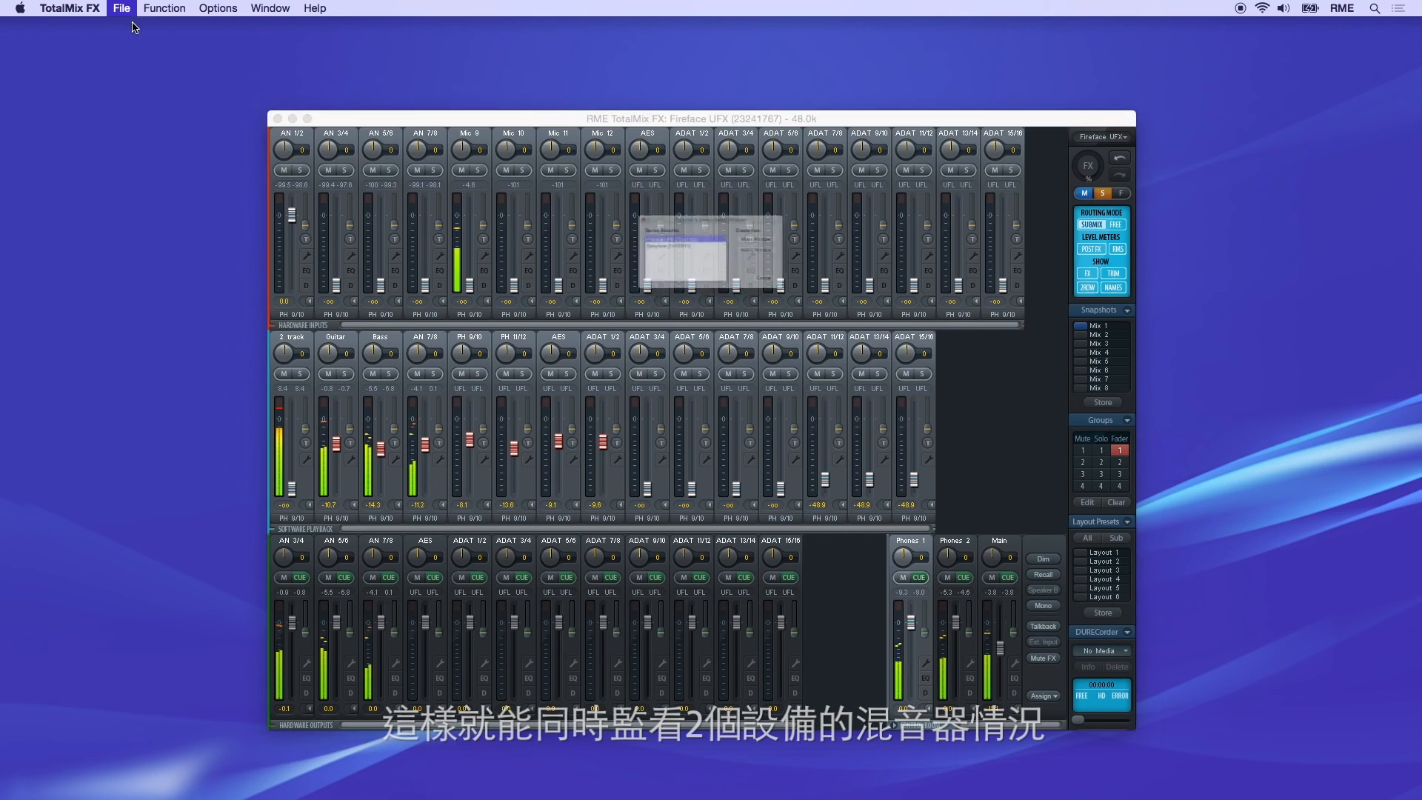
{"action": "left_click", "coordinate": [616, 238]}
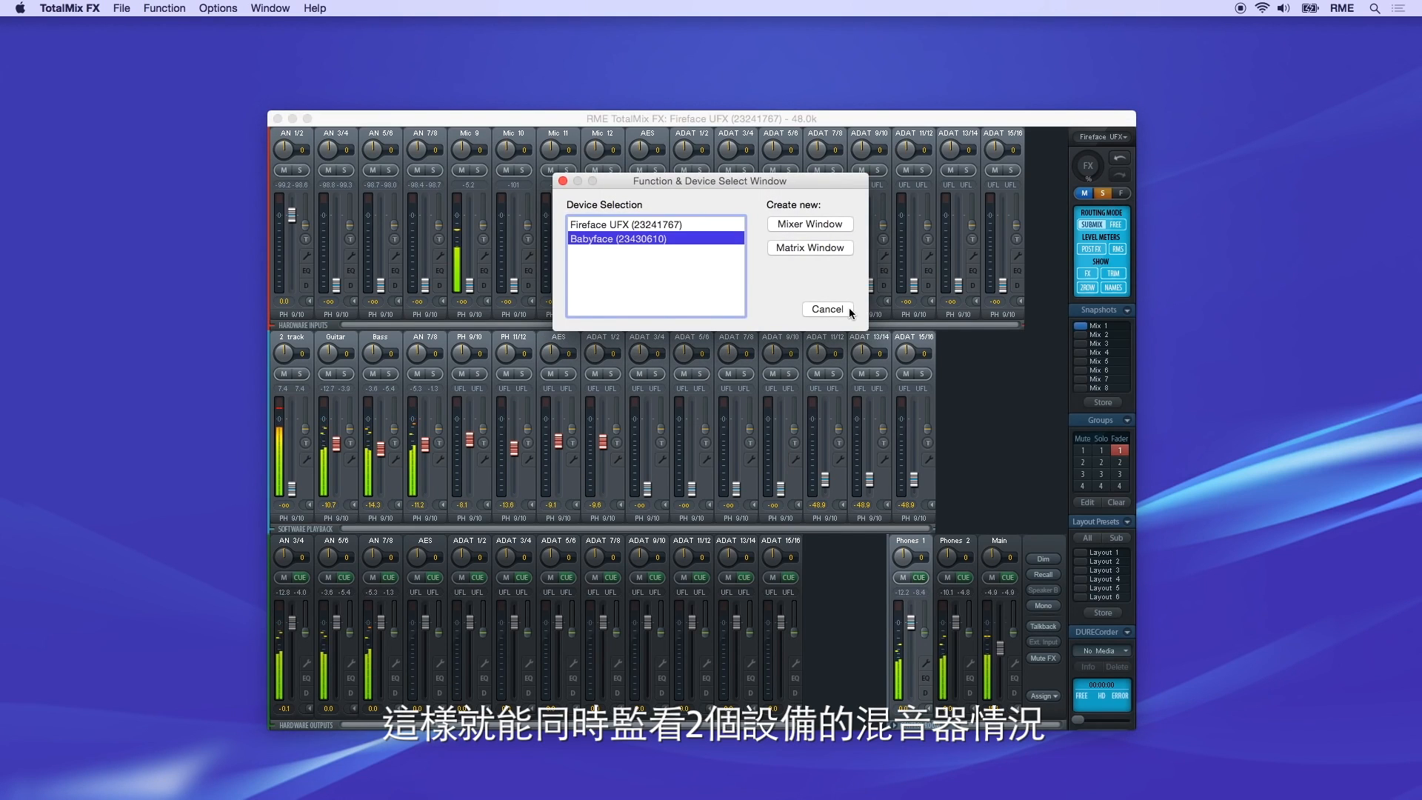
{"action": "left_click", "coordinate": [810, 226]}
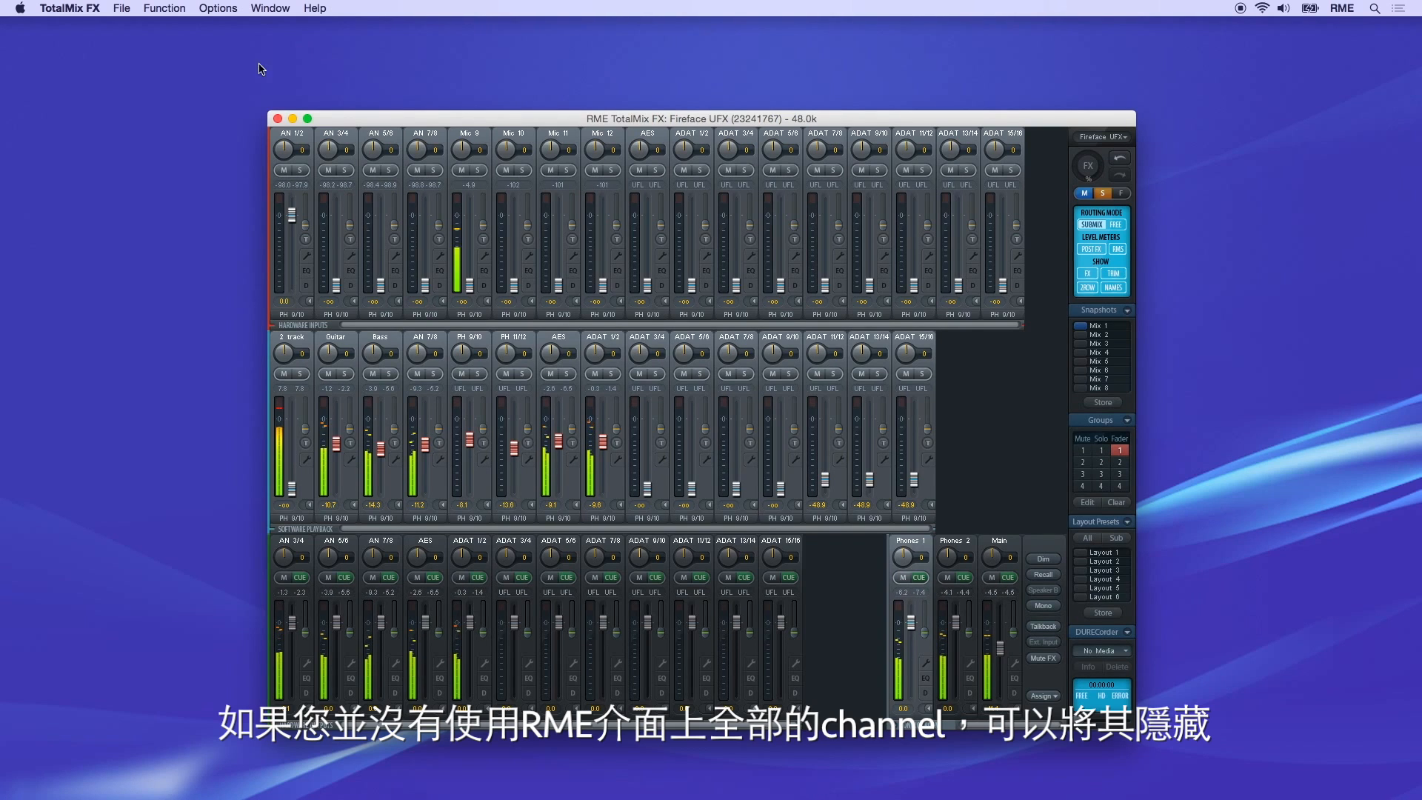
Open the channel layout settings, view the input, playback and output lists, and hide the AES output in the mixer and matrix
{"action": "left_click", "coordinate": [219, 8]}
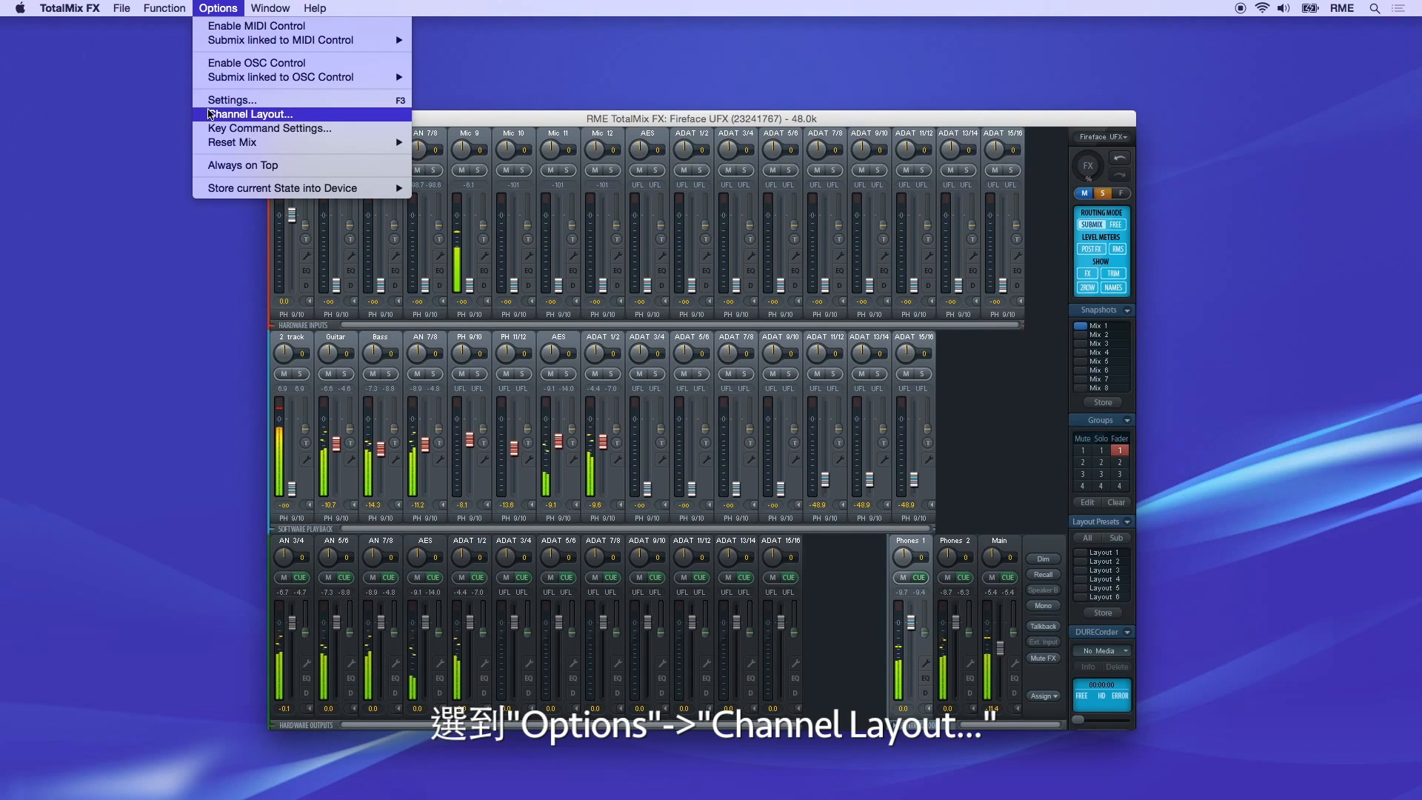
{"action": "left_click", "coordinate": [208, 115]}
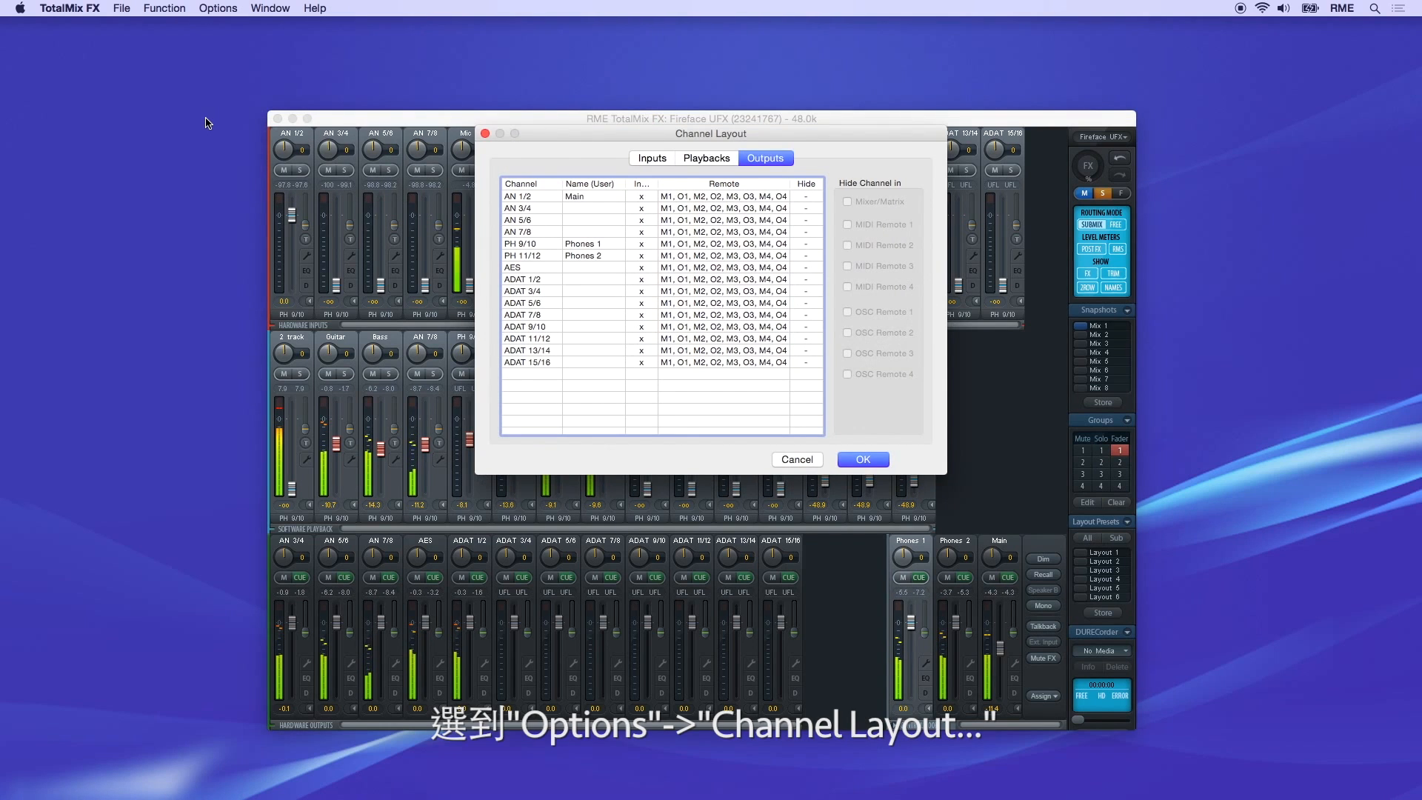
{"action": "left_click", "coordinate": [632, 160]}
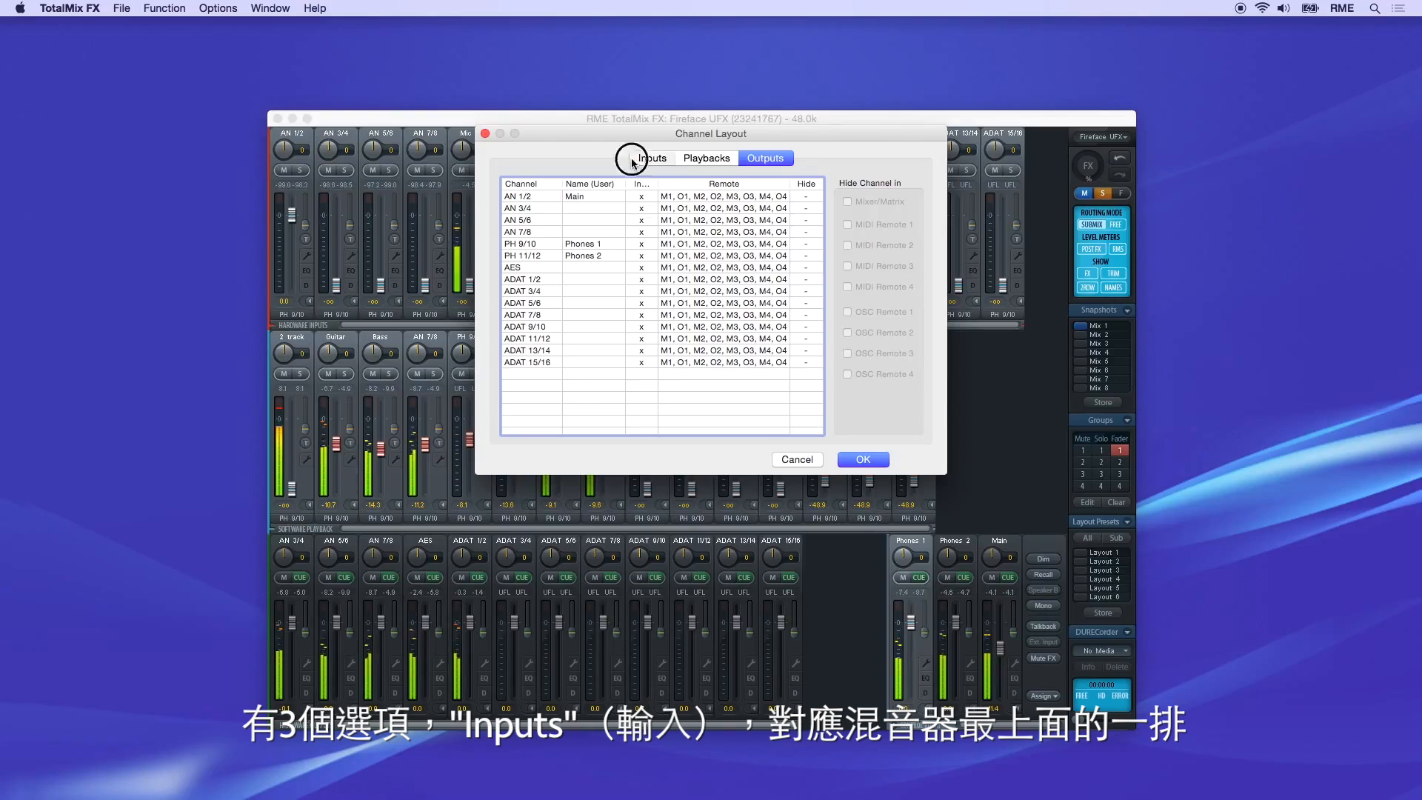
{"action": "left_click", "coordinate": [716, 161]}
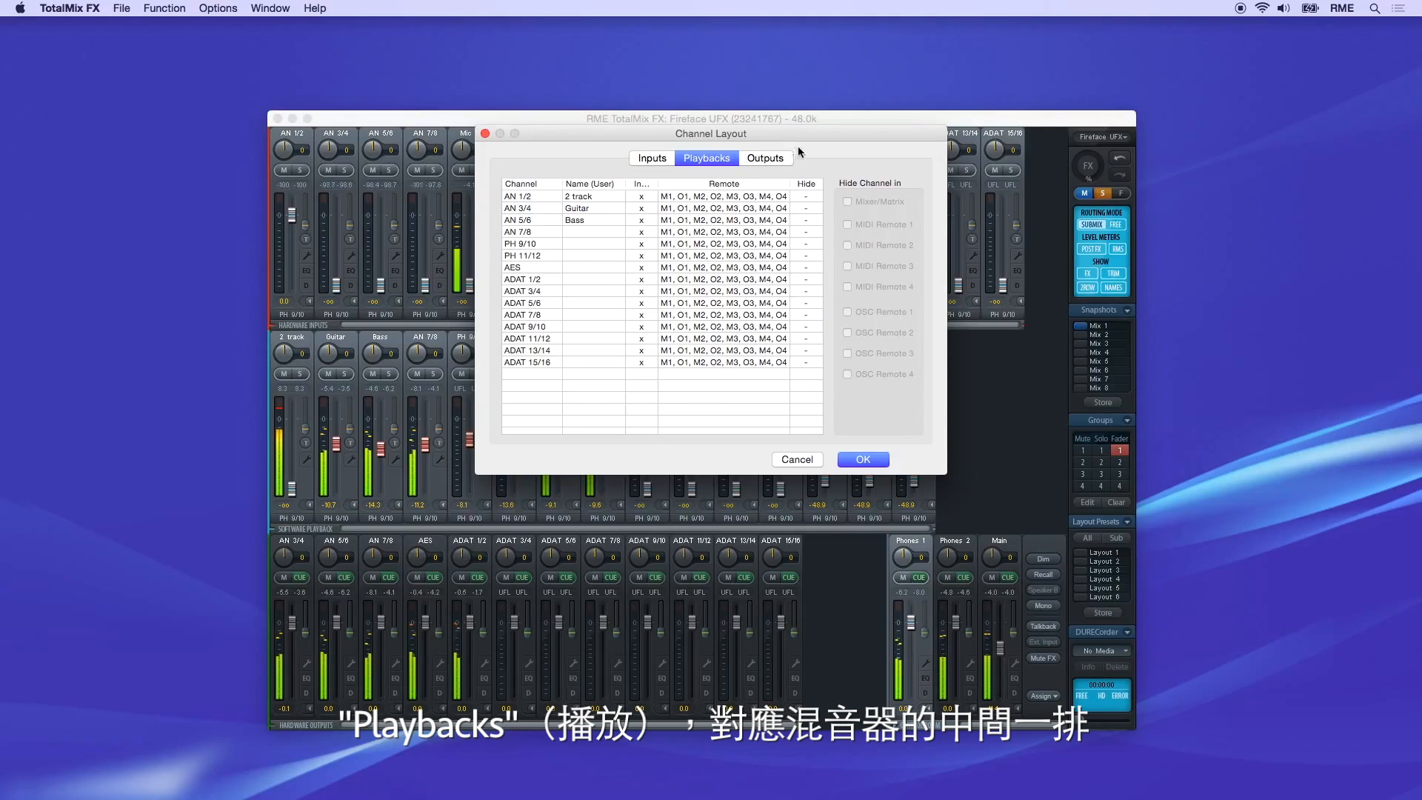
{"action": "left_click", "coordinate": [778, 158]}
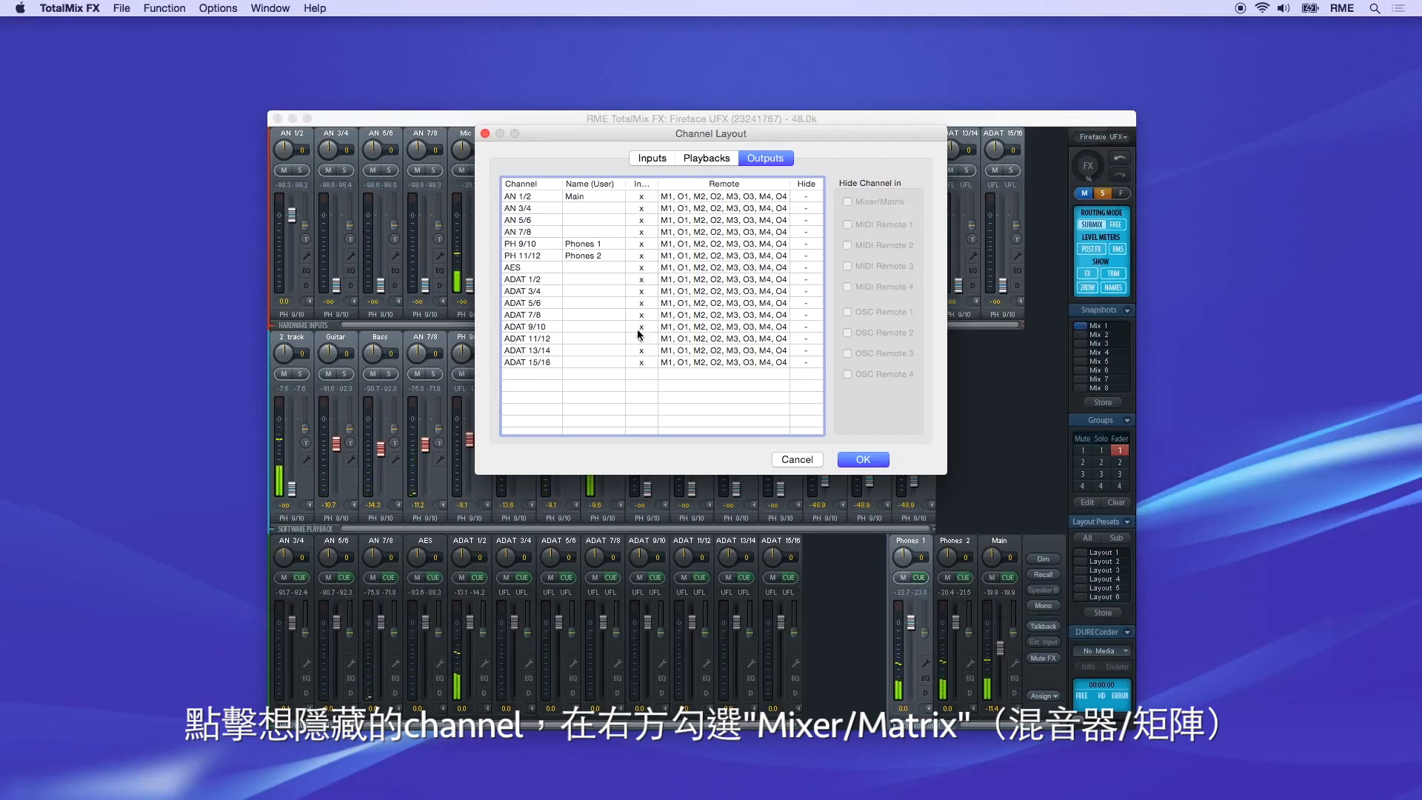
{"action": "left_click", "coordinate": [528, 271]}
{"action": "left_click", "coordinate": [849, 202]}
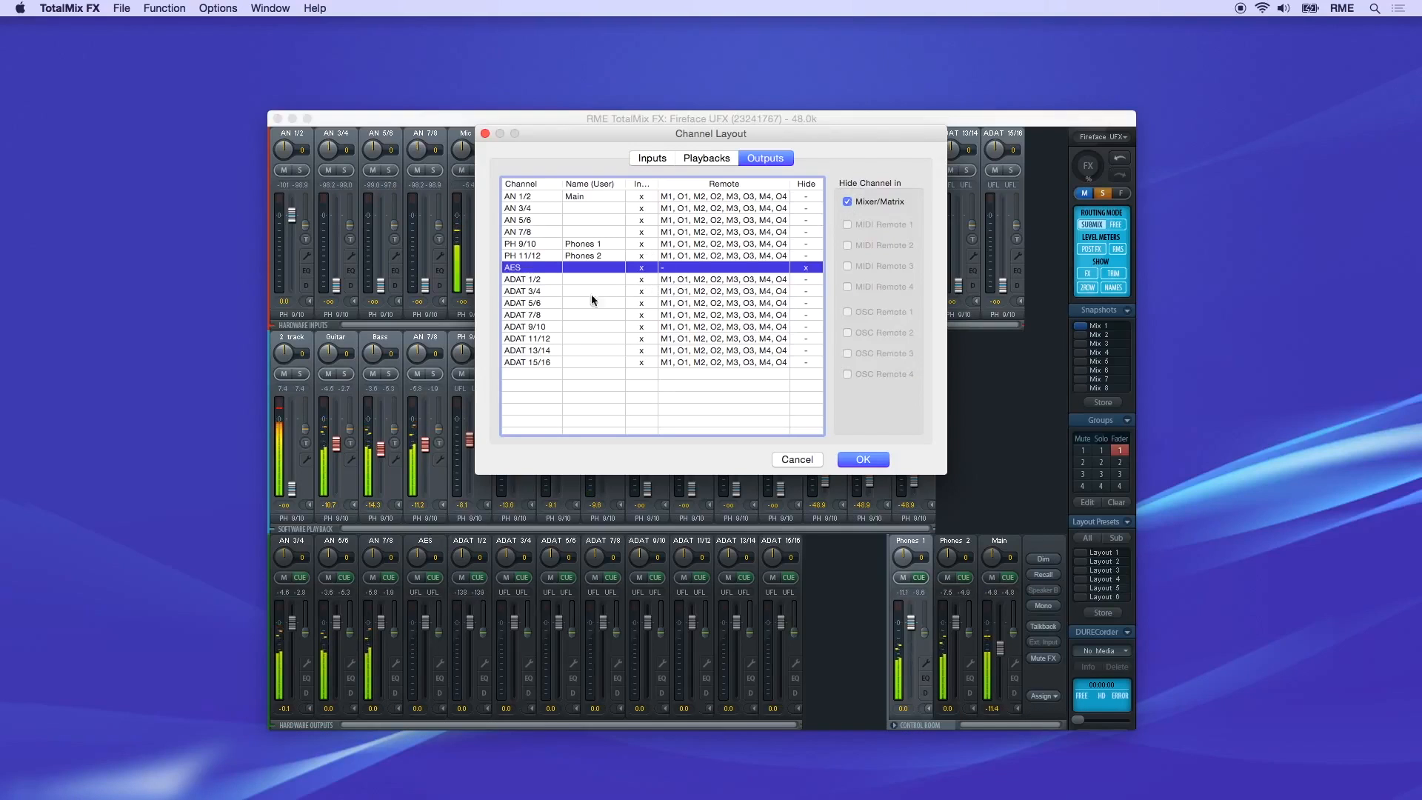
Hide the outputs ADAT 1/2 through ADAT 15/16 in the mixer and matrix and apply the channel layout
{"action": "left_click", "coordinate": [544, 280]}
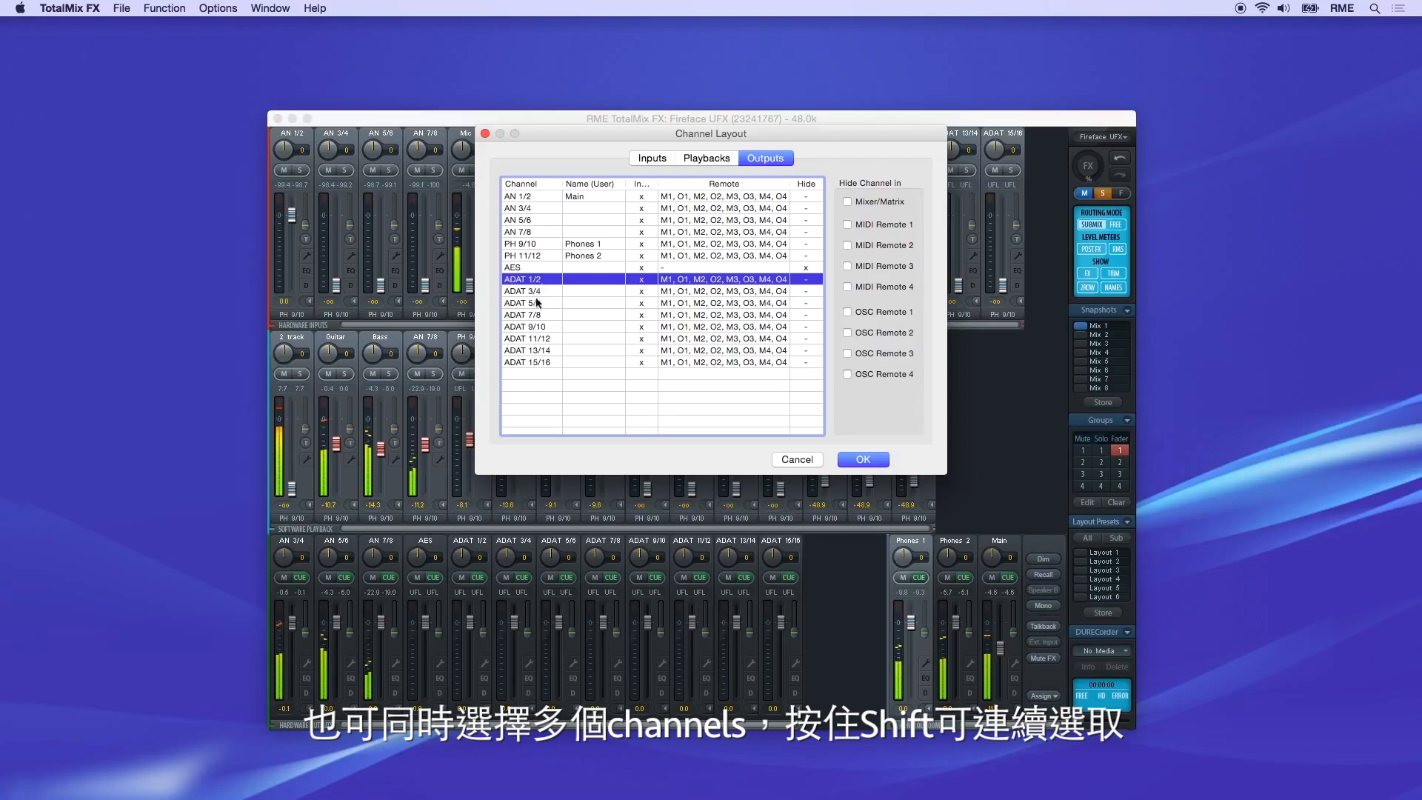
{"action": "left_click", "coordinate": [533, 337], "text": "shift"}
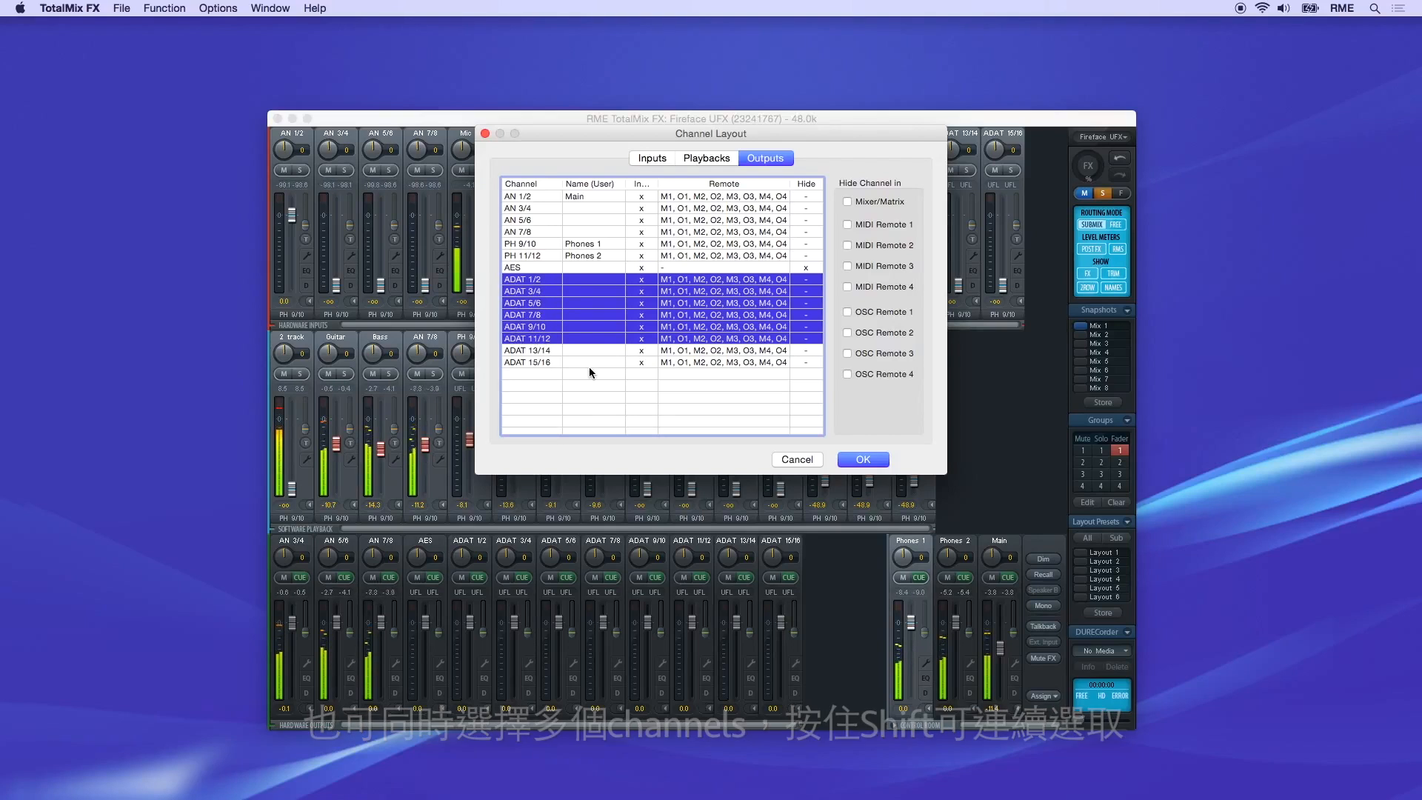
{"action": "left_click", "coordinate": [541, 350], "text": "super"}
{"action": "left_click", "coordinate": [536, 363], "text": "super"}
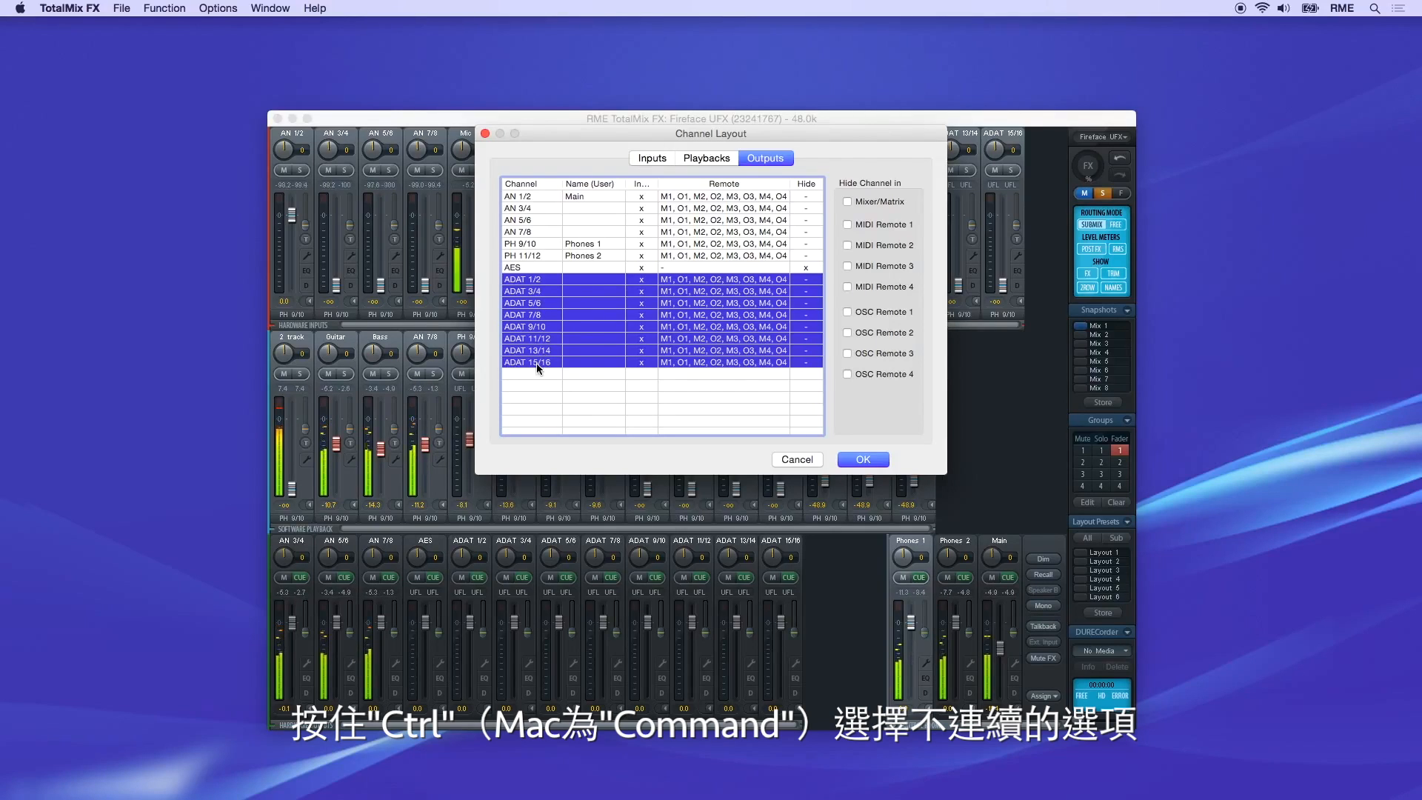
{"action": "left_click", "coordinate": [848, 205]}
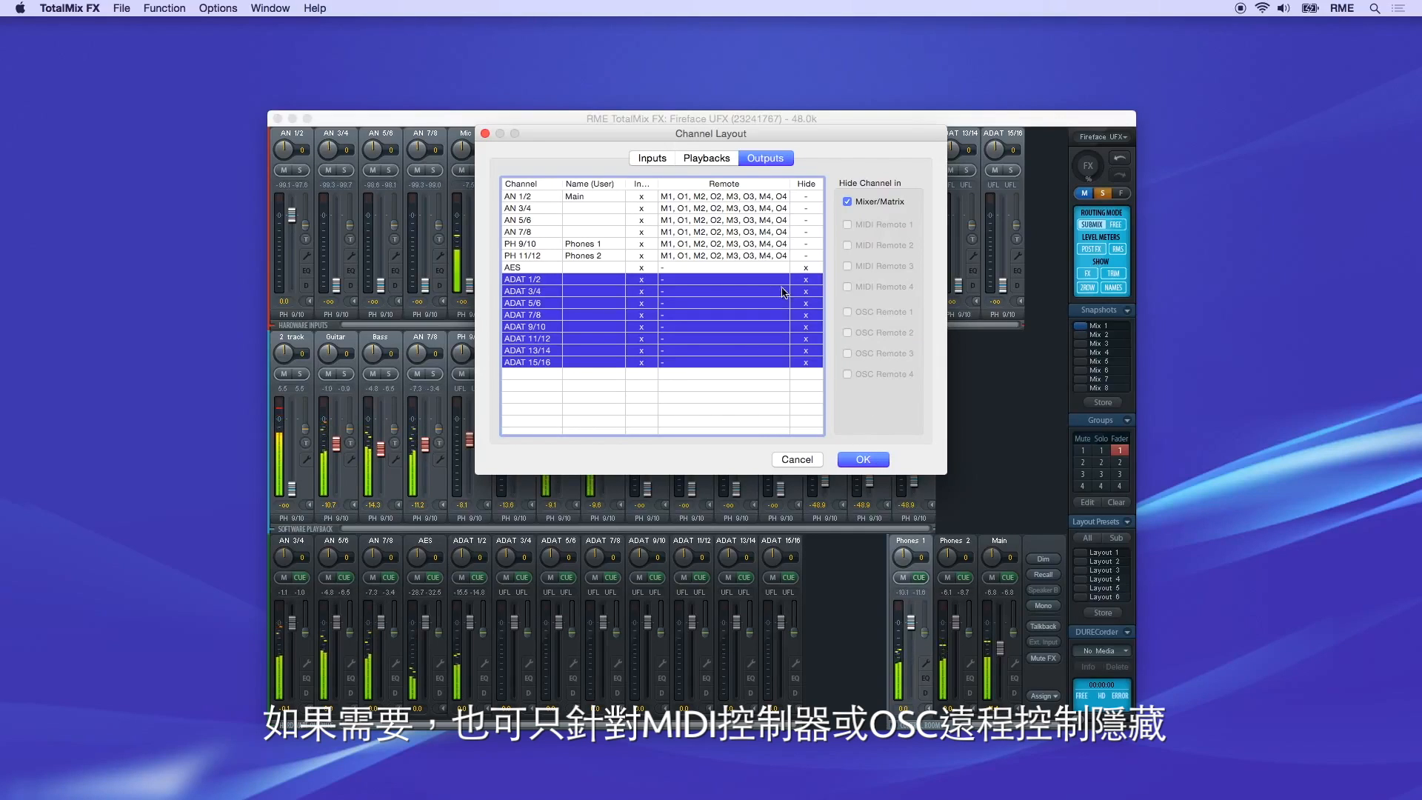
{"action": "left_click", "coordinate": [677, 217]}
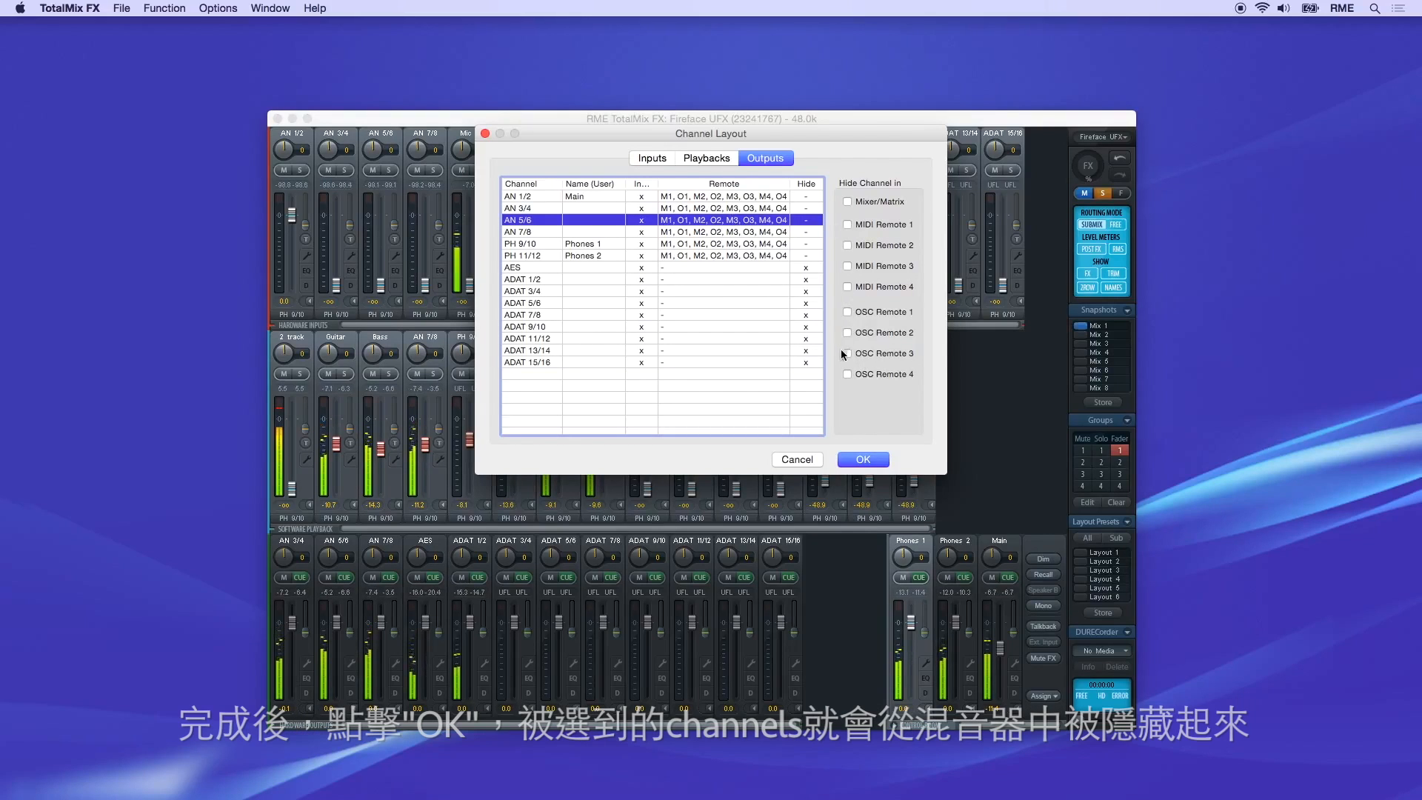
{"action": "left_click", "coordinate": [863, 460]}
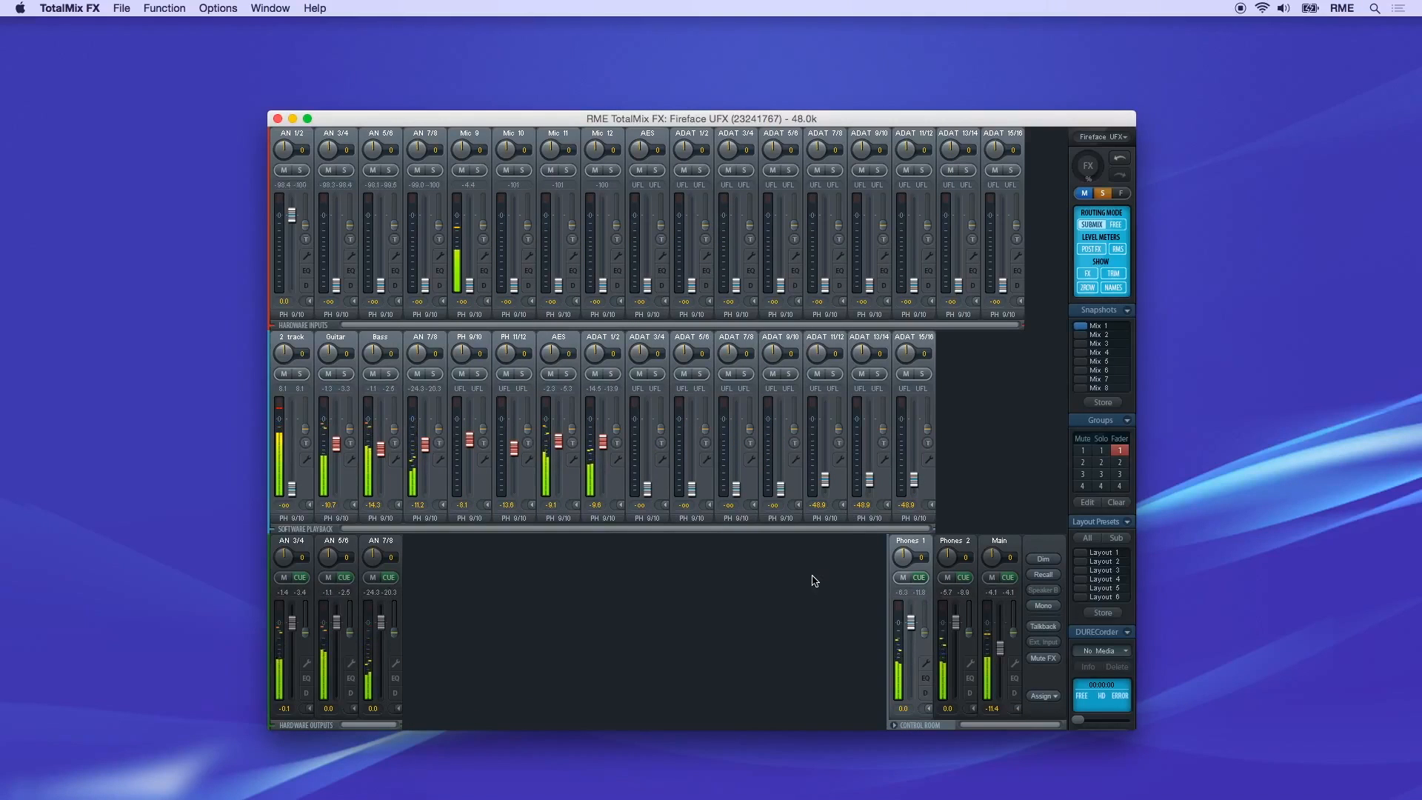
Store the reduced channel layout as preset Layout 1 and display all channels again
{"action": "left_click", "coordinate": [1092, 614]}
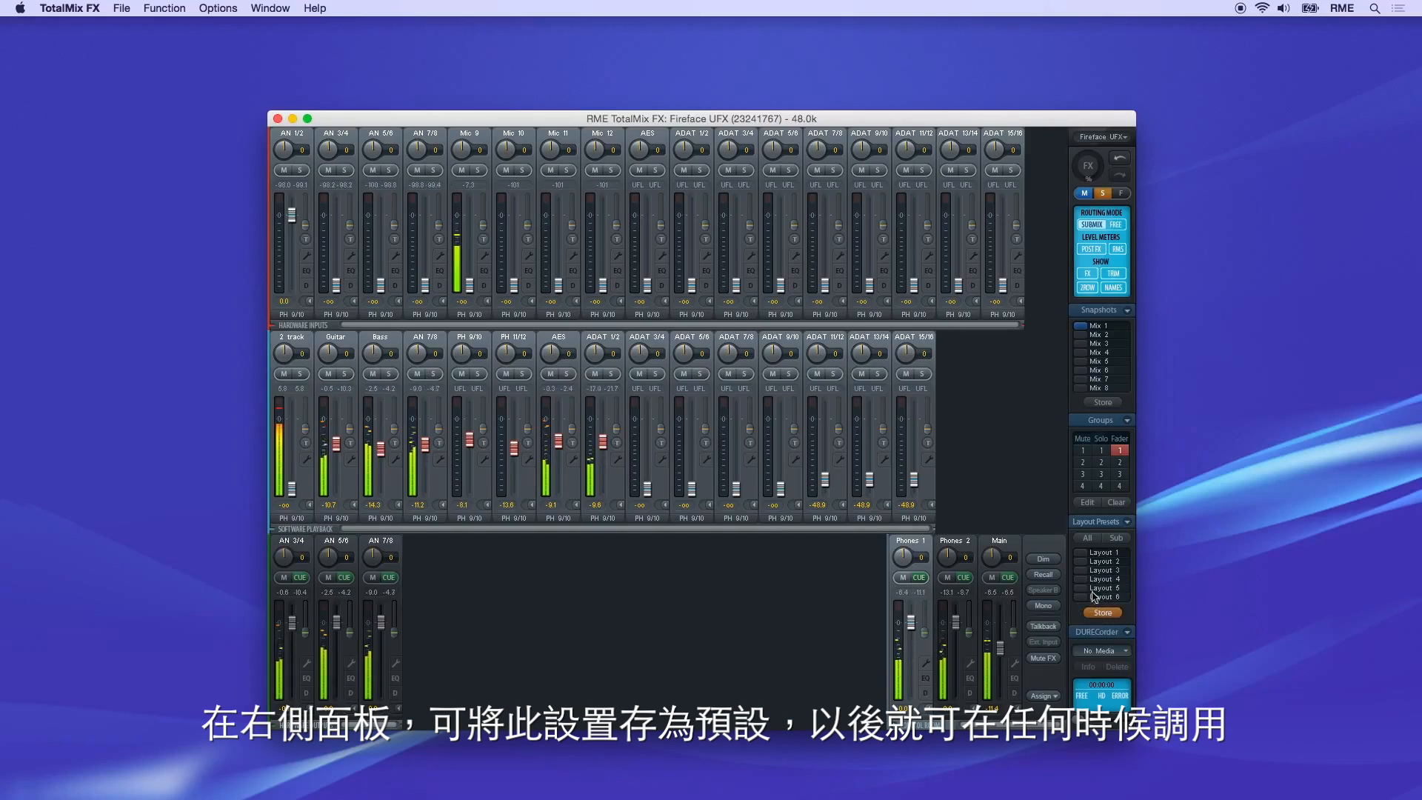
{"action": "left_click", "coordinate": [1084, 554]}
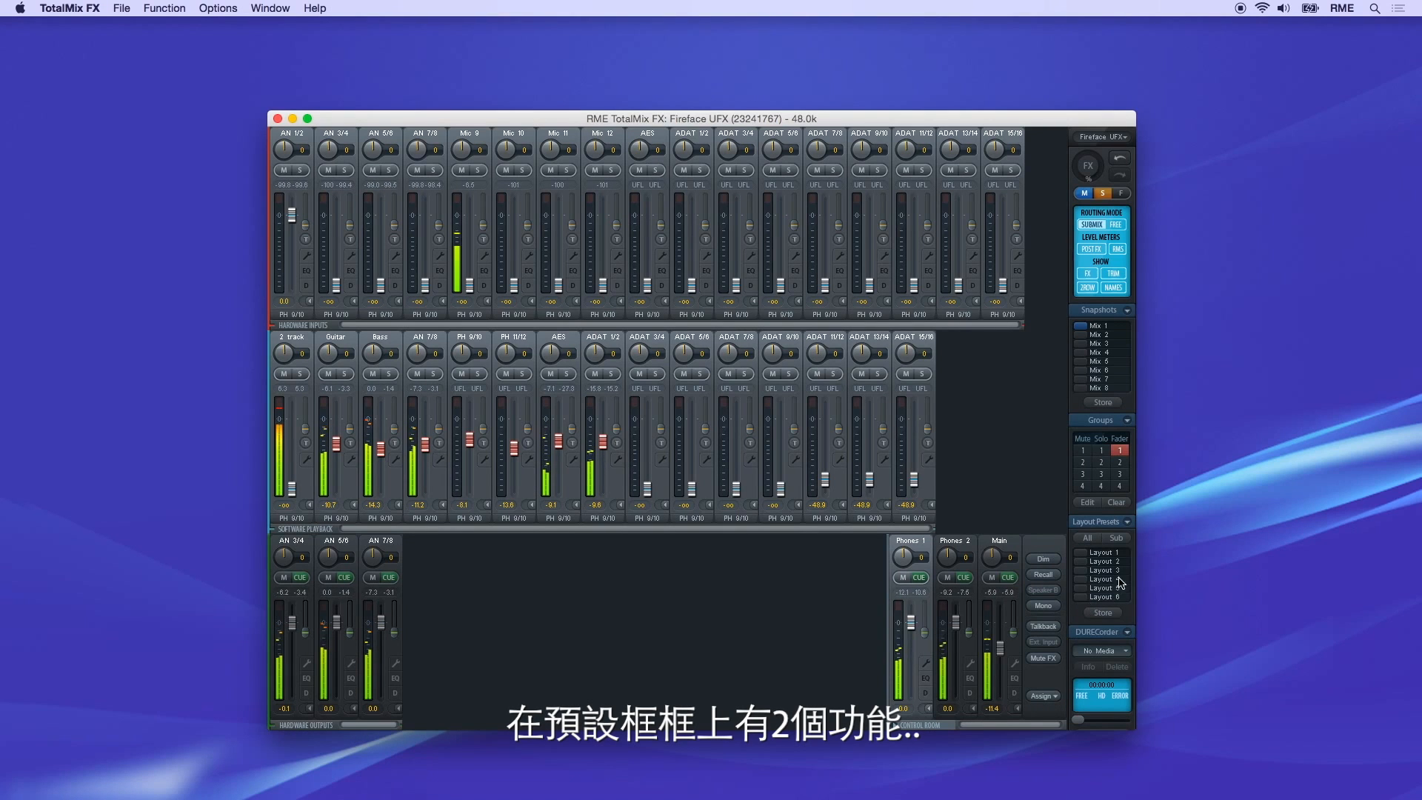
{"action": "left_click", "coordinate": [1079, 539]}
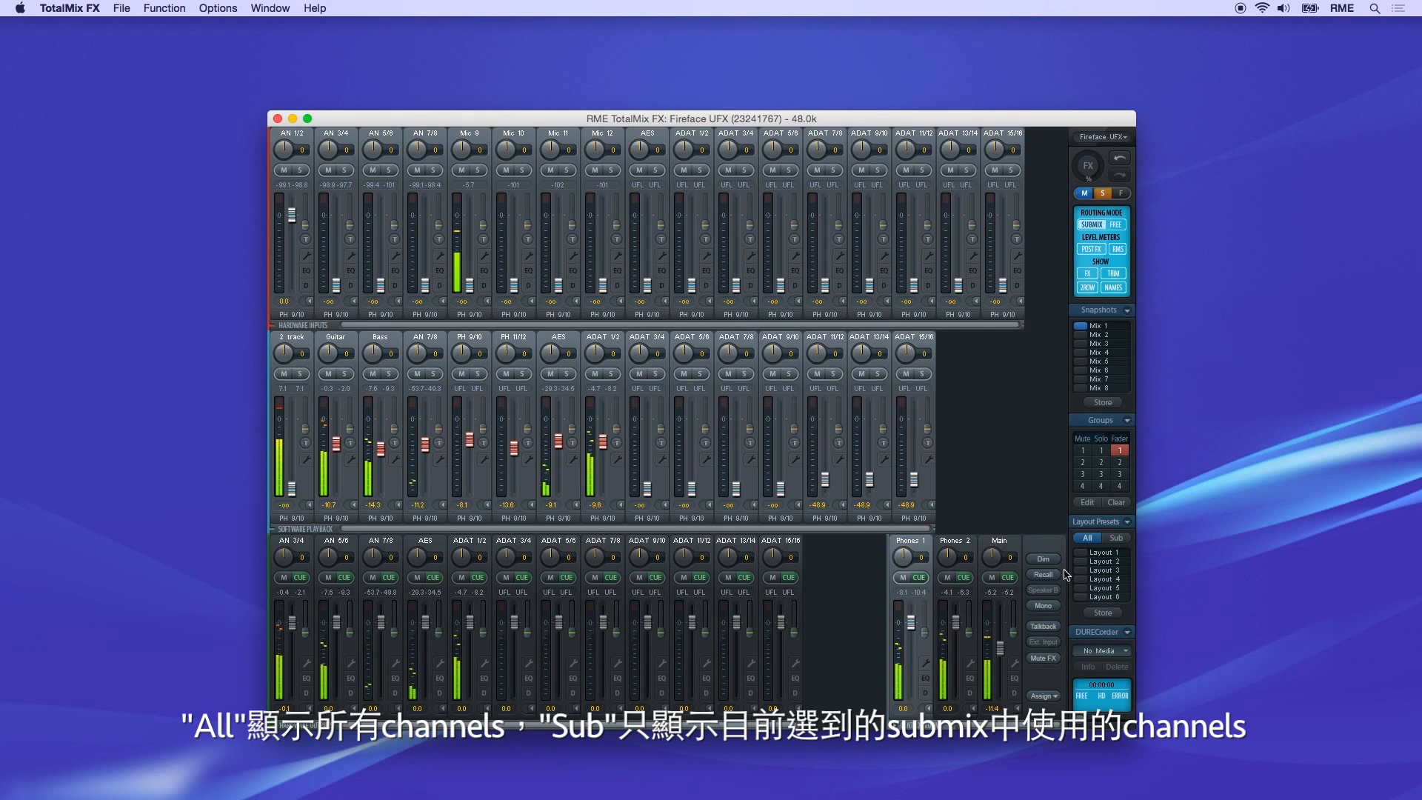
Show only the channels used in the selected submix, compare the Main, Phones 2 and Phones 1 submixes, and return to all channels
{"action": "left_click", "coordinate": [1117, 540]}
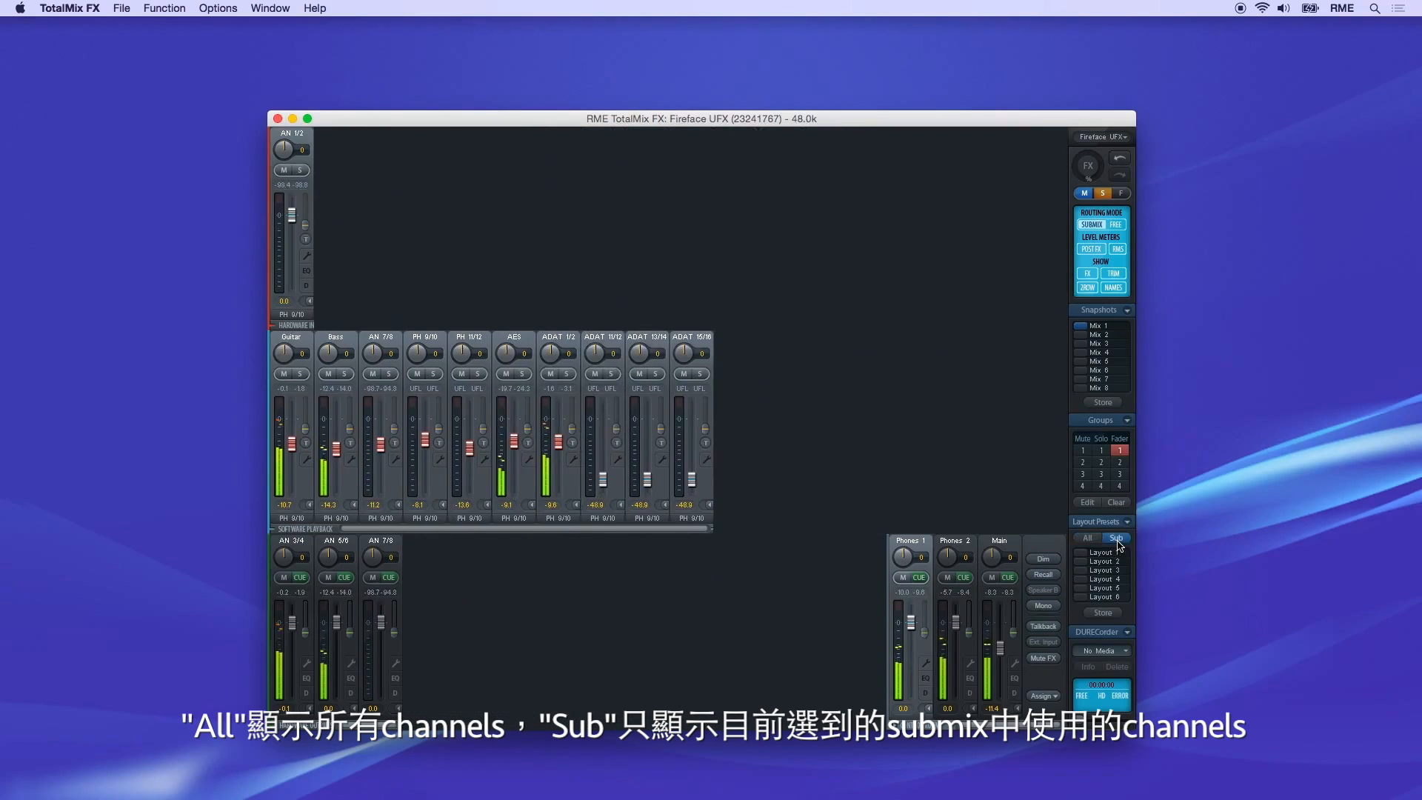
{"action": "left_click", "coordinate": [1011, 625]}
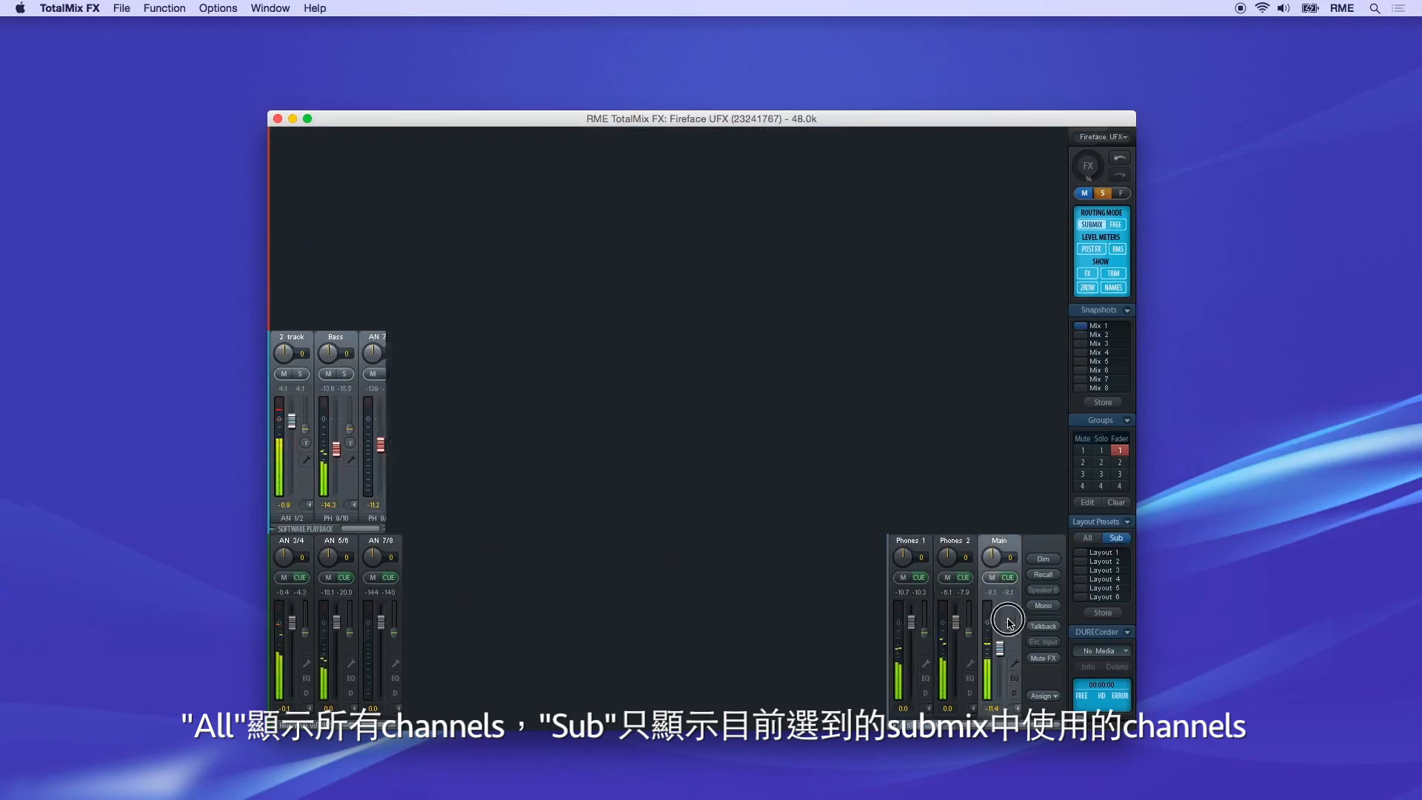
{"action": "left_click", "coordinate": [963, 629]}
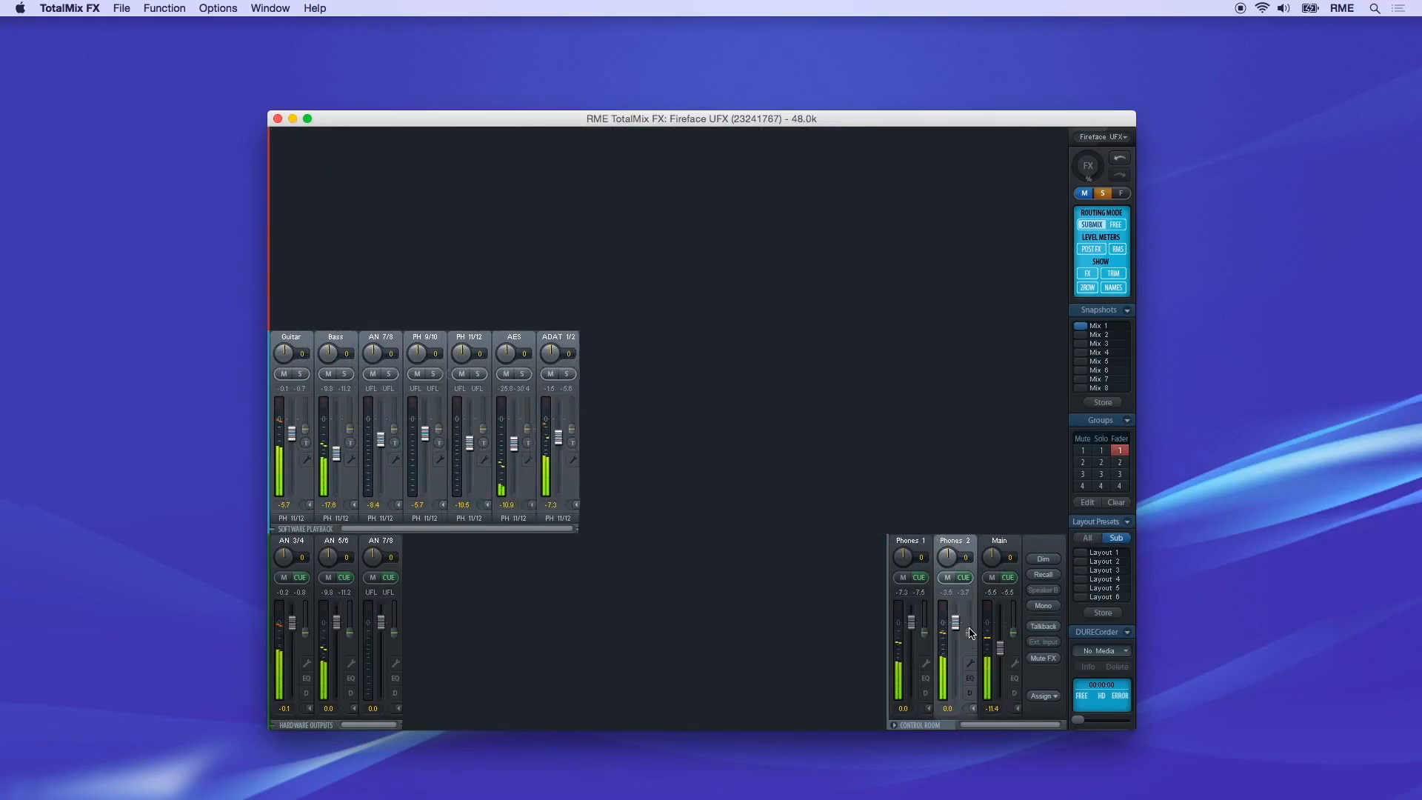
{"action": "left_click", "coordinate": [929, 639]}
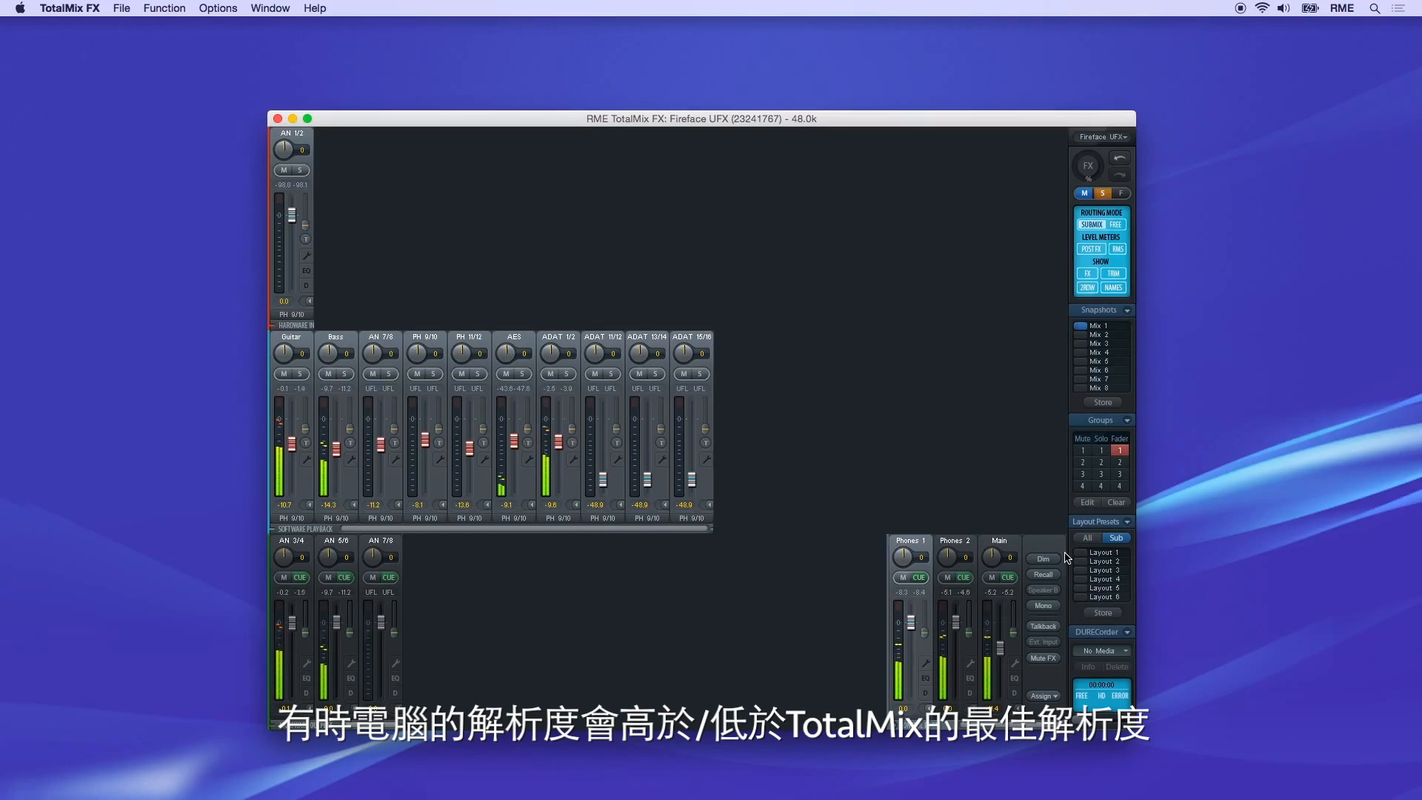
{"action": "left_click", "coordinate": [1087, 538]}
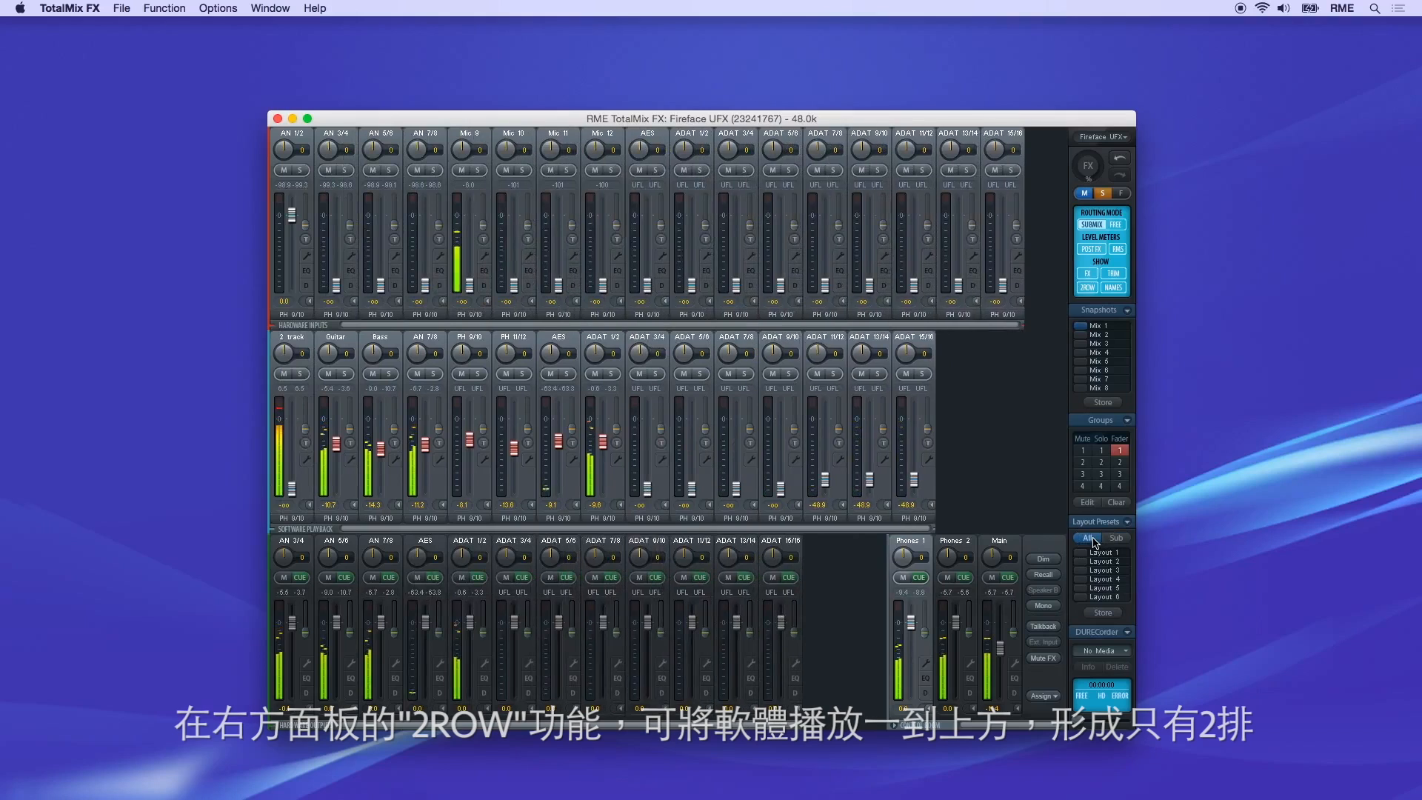
Arrange the mixer in two rows, narrow all playback channels and the inputs from Mic 9 onward to meters, and widen the hardware inputs section
{"action": "left_click", "coordinate": [1091, 291]}
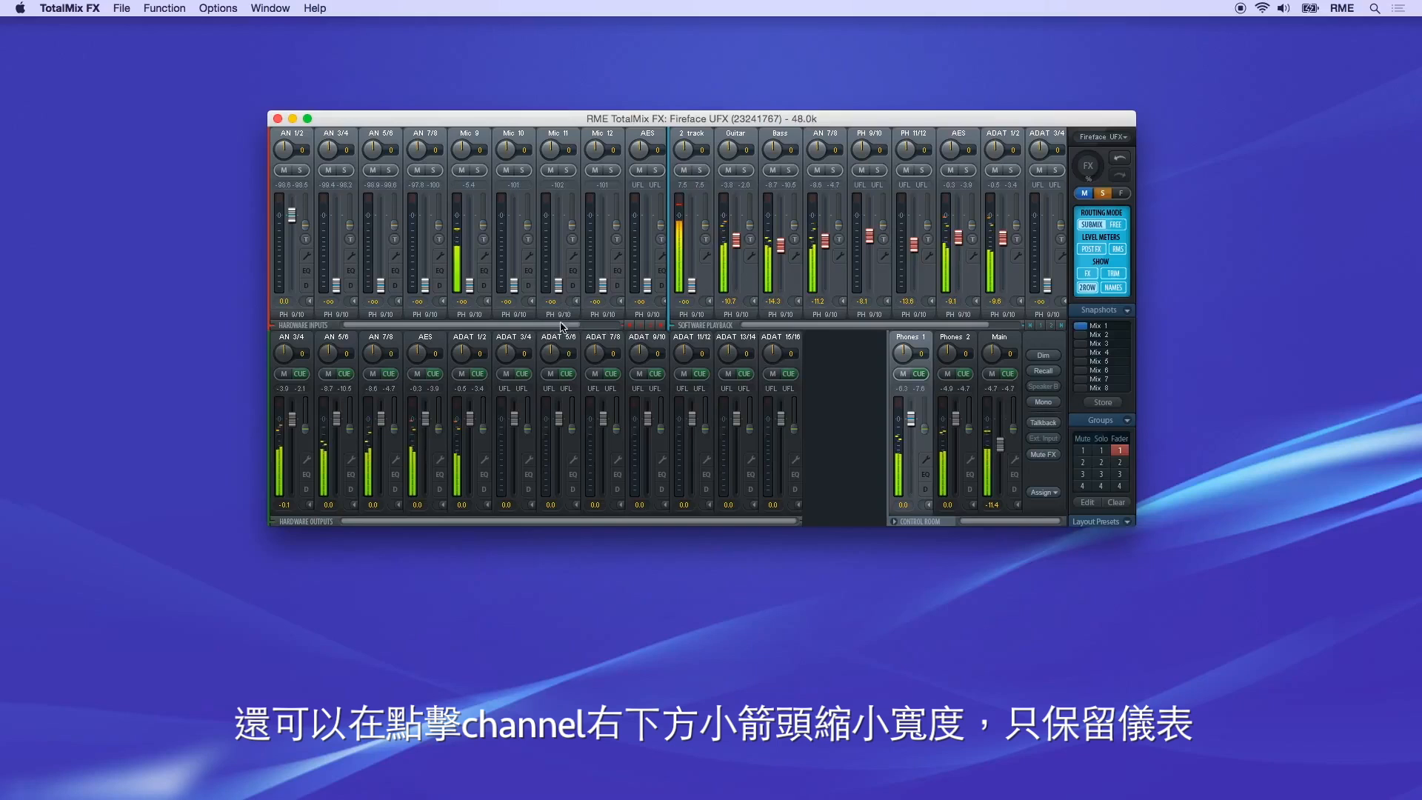
{"action": "left_click", "coordinate": [487, 302]}
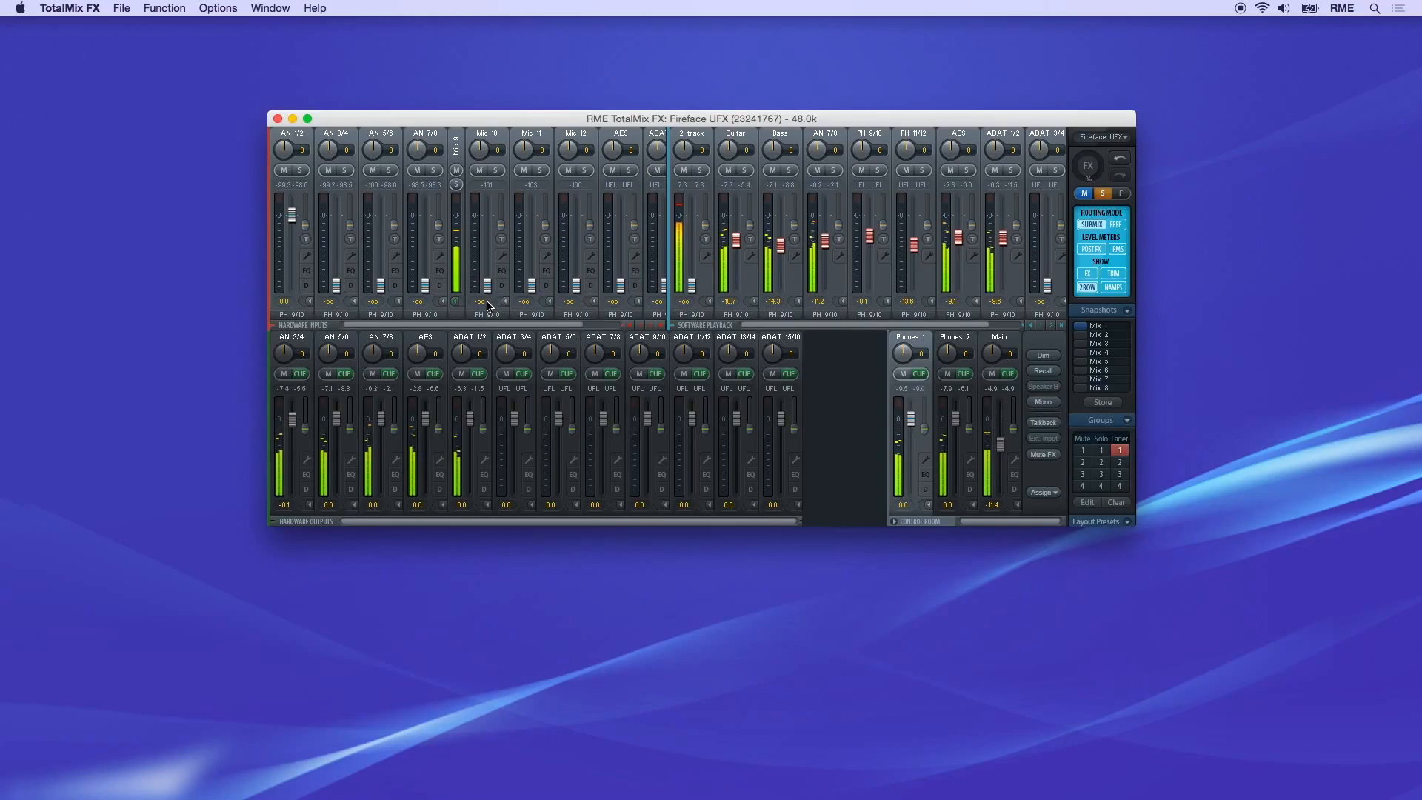
{"action": "left_click", "coordinate": [709, 302], "text": "super"}
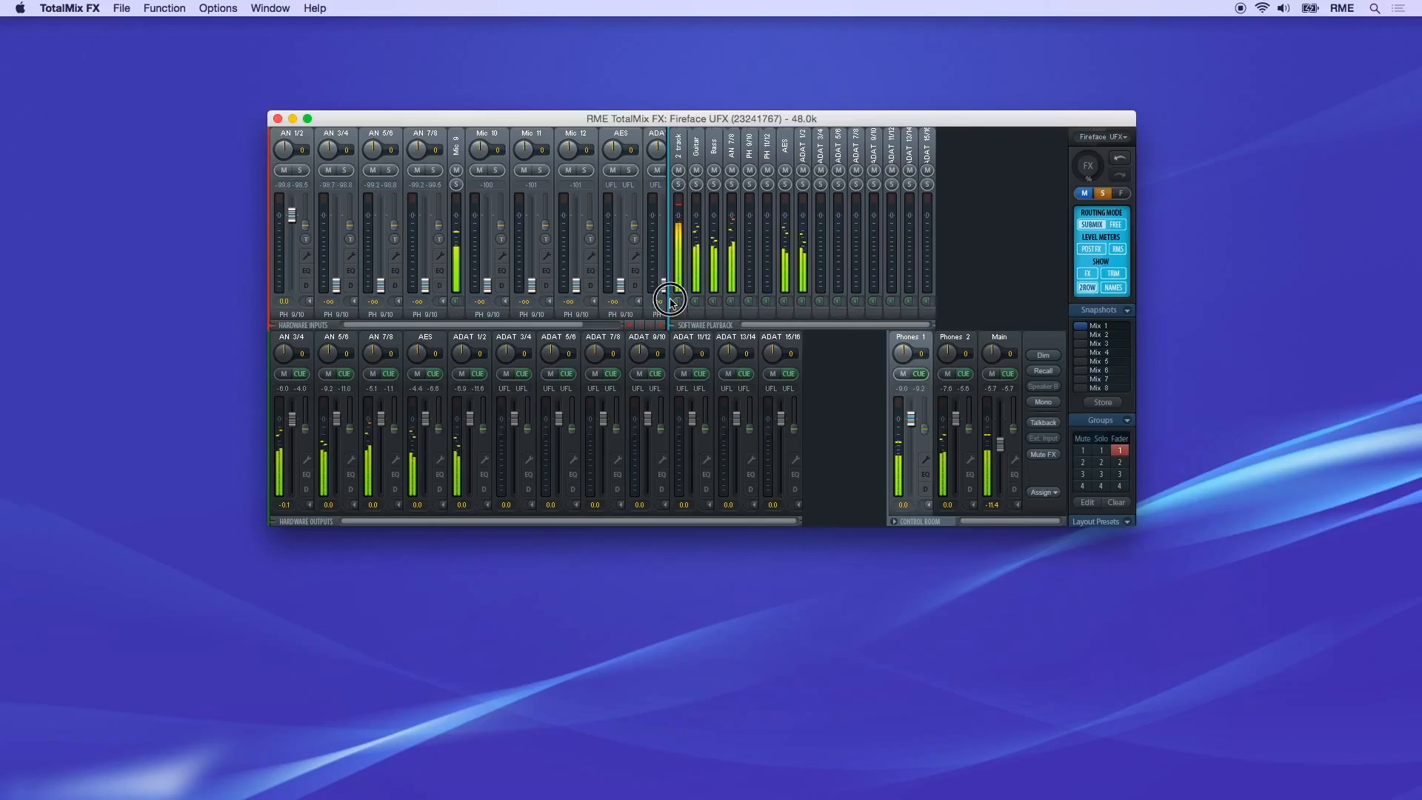
{"action": "left_click_drag", "start_coordinate": [670, 296], "coordinate": [918, 289]}
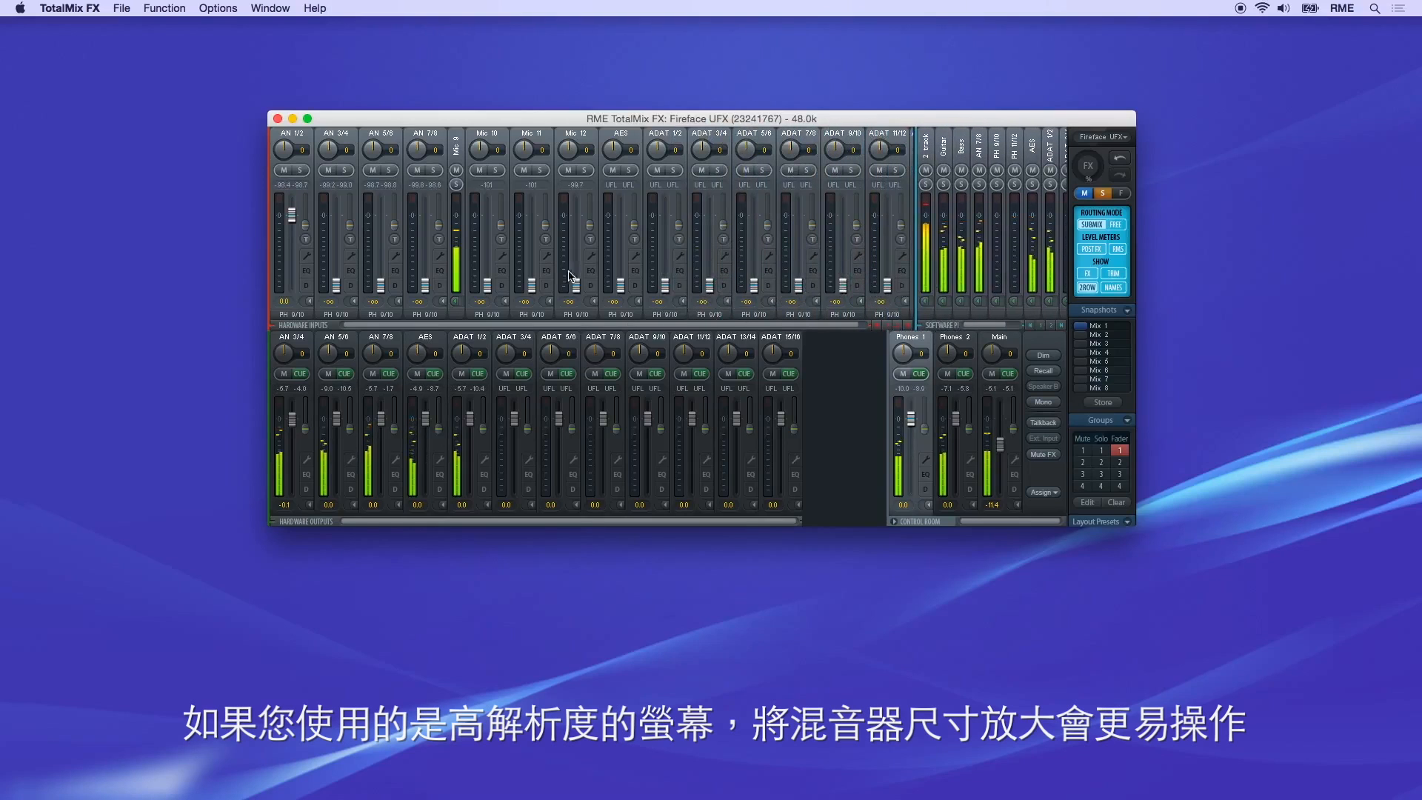
{"action": "left_click", "coordinate": [506, 301]}
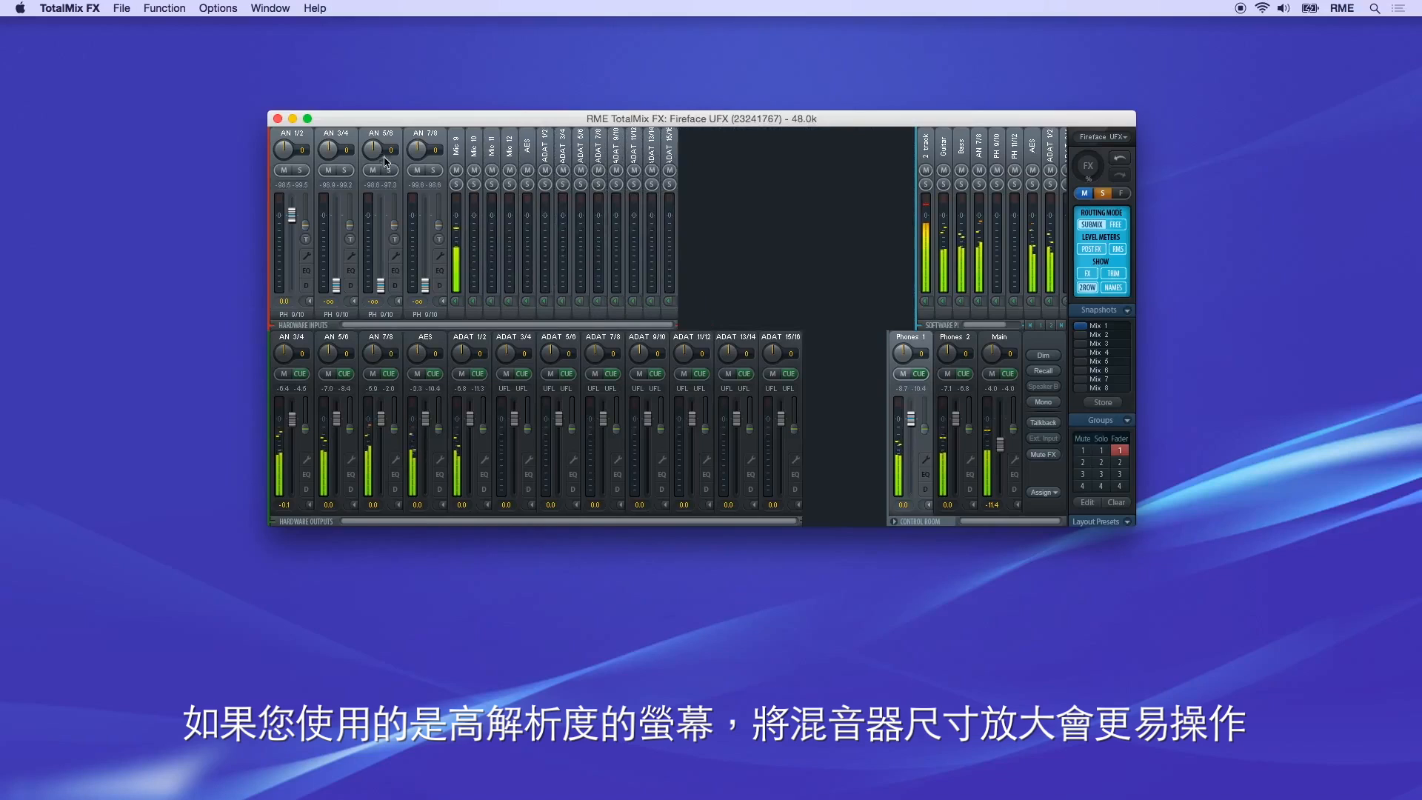
Enlarge the mixer window to 135%
{"action": "left_click", "coordinate": [269, 9]}
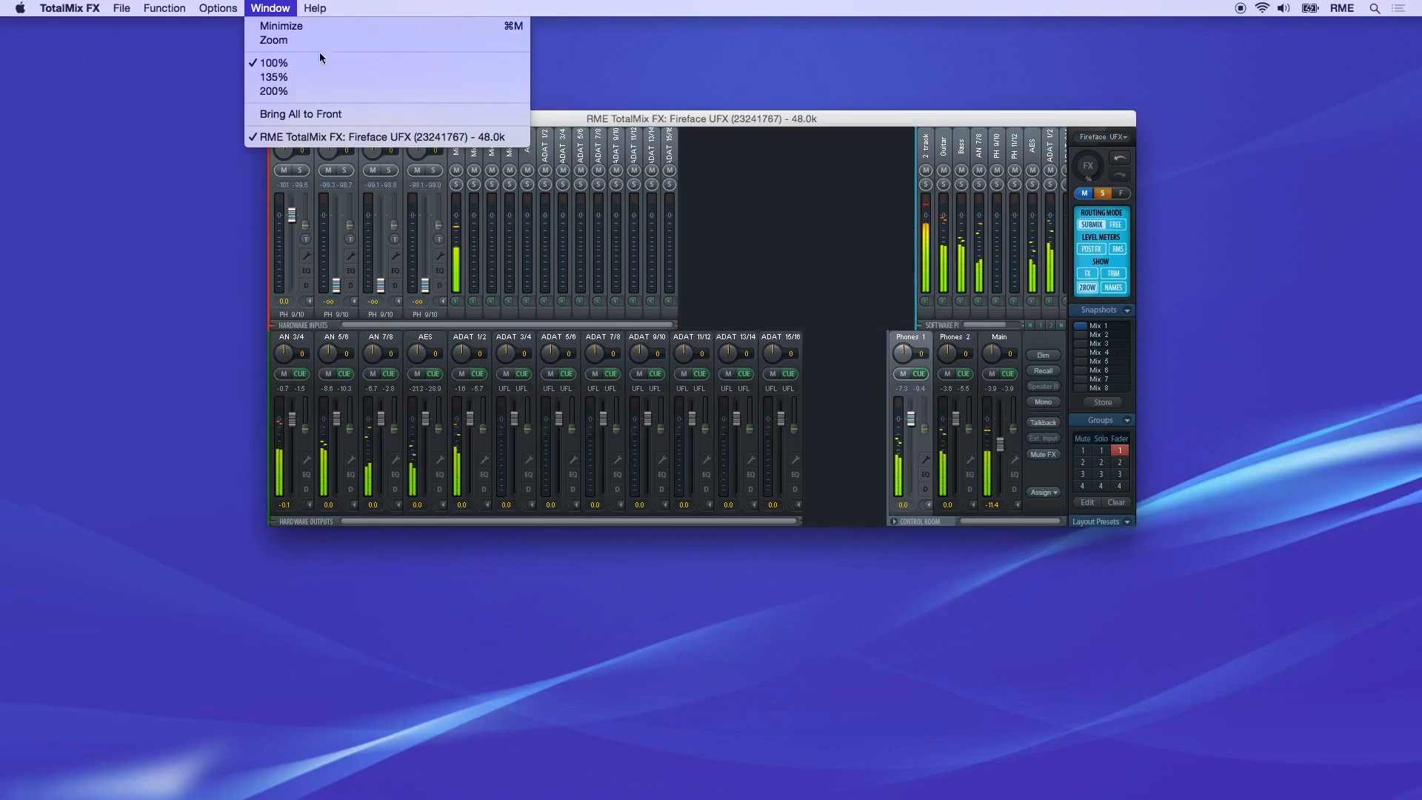
{"action": "left_click", "coordinate": [317, 77]}
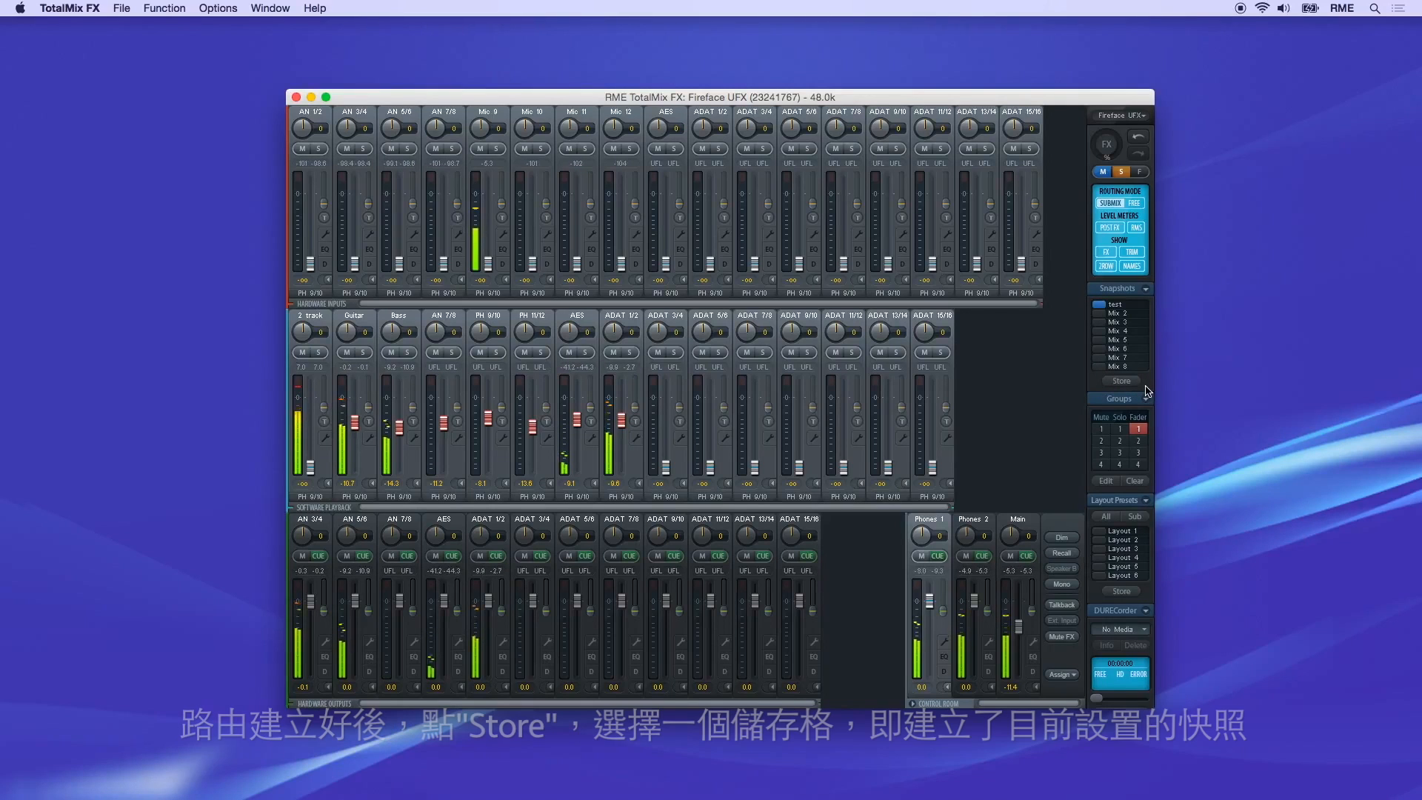
Store the current mix in the second snapshot slot and name that snapshot test2
{"action": "left_click", "coordinate": [1122, 381]}
{"action": "left_click", "coordinate": [1104, 315]}
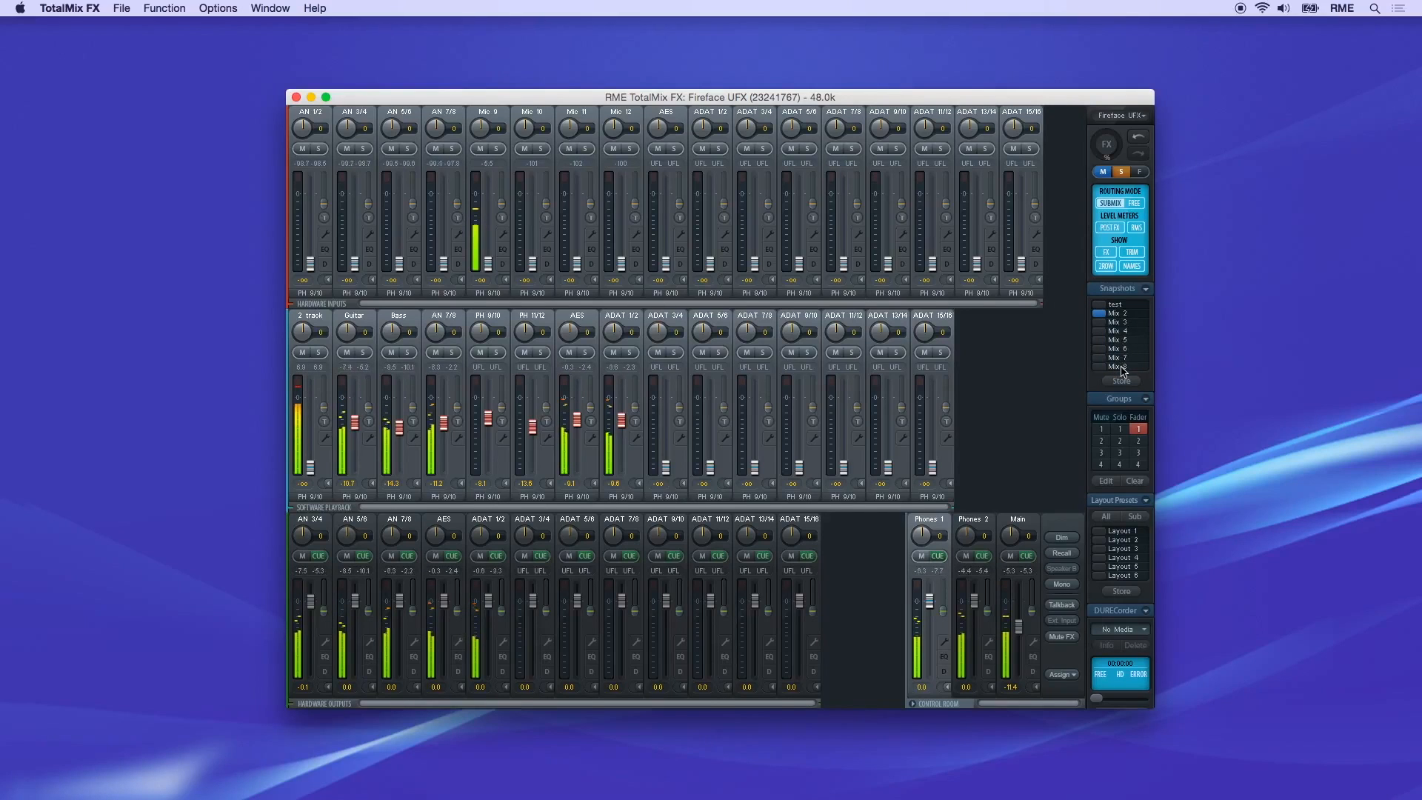
{"action": "double_click", "coordinate": [1114, 313]}
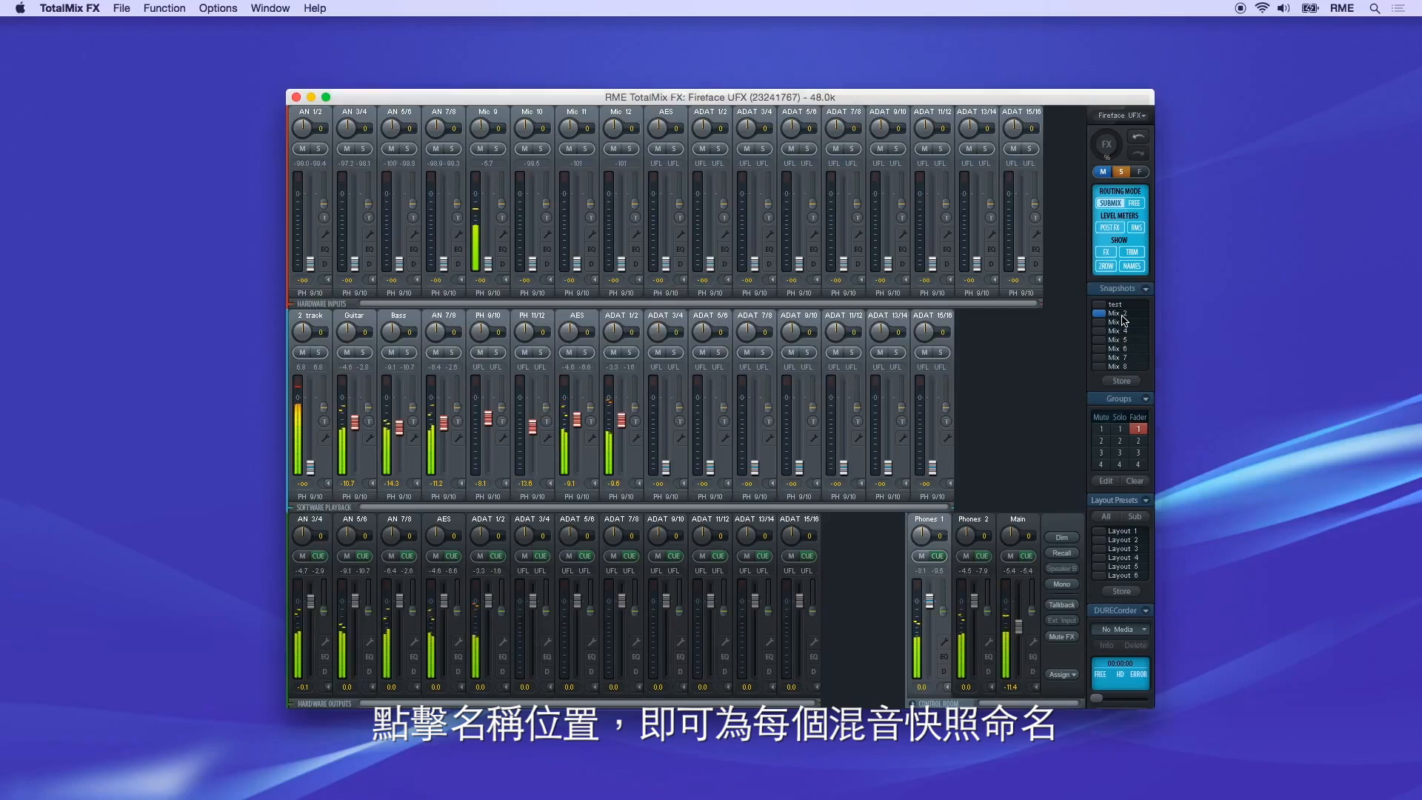
{"action": "type", "text": "test2"}
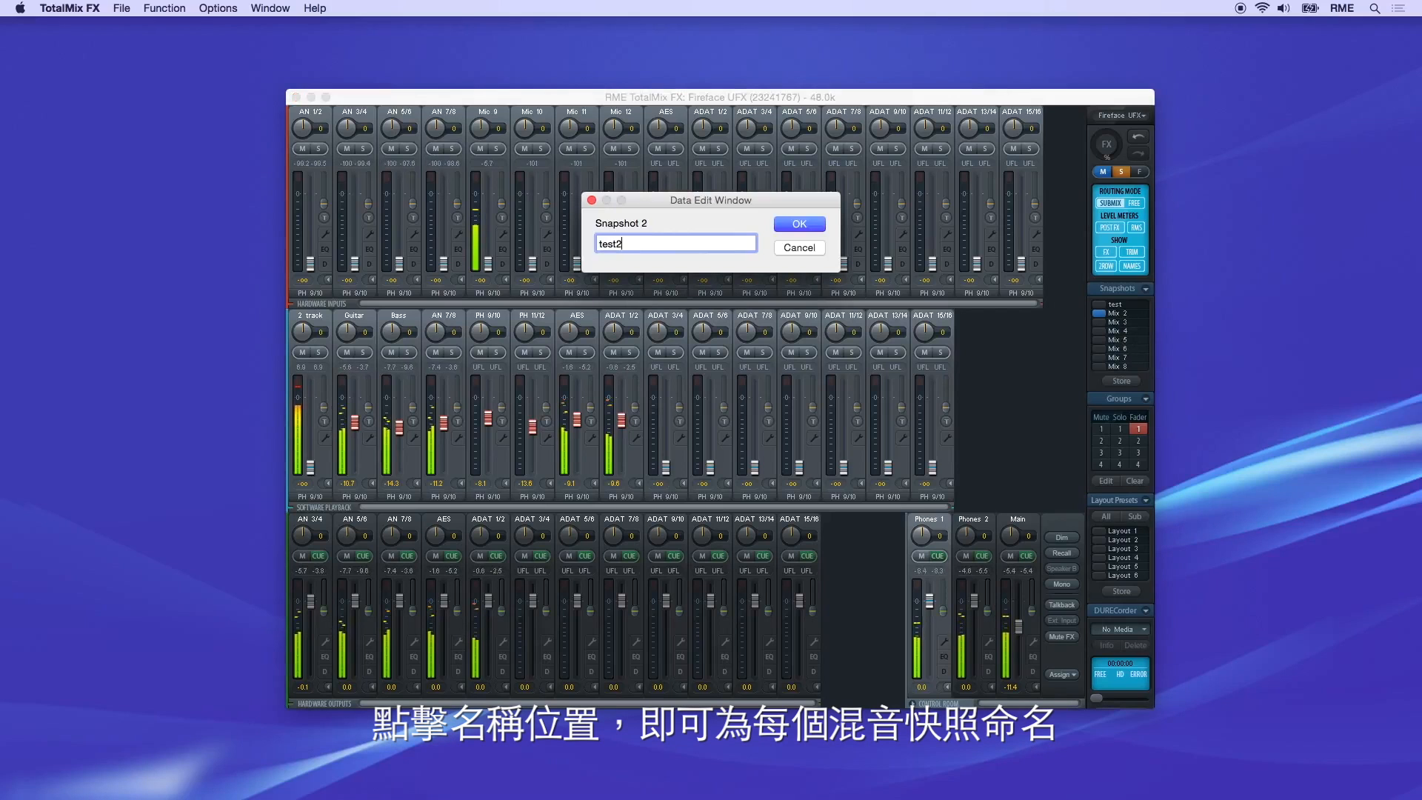
{"action": "key", "text": "Return"}
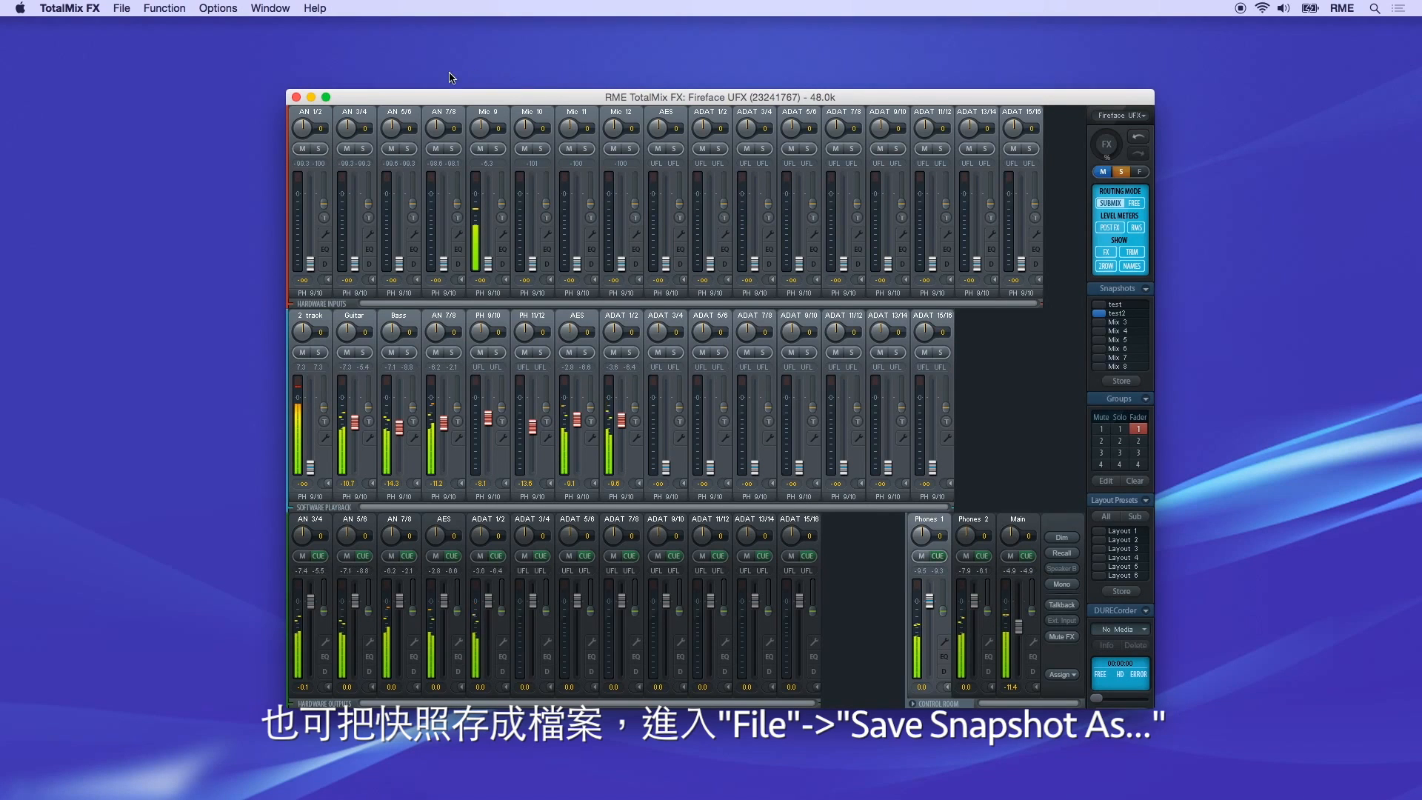
Save the snapshot to a file named test2, move the file's icon slightly on the desktop and return to the mixer
{"action": "left_click", "coordinate": [123, 9]}
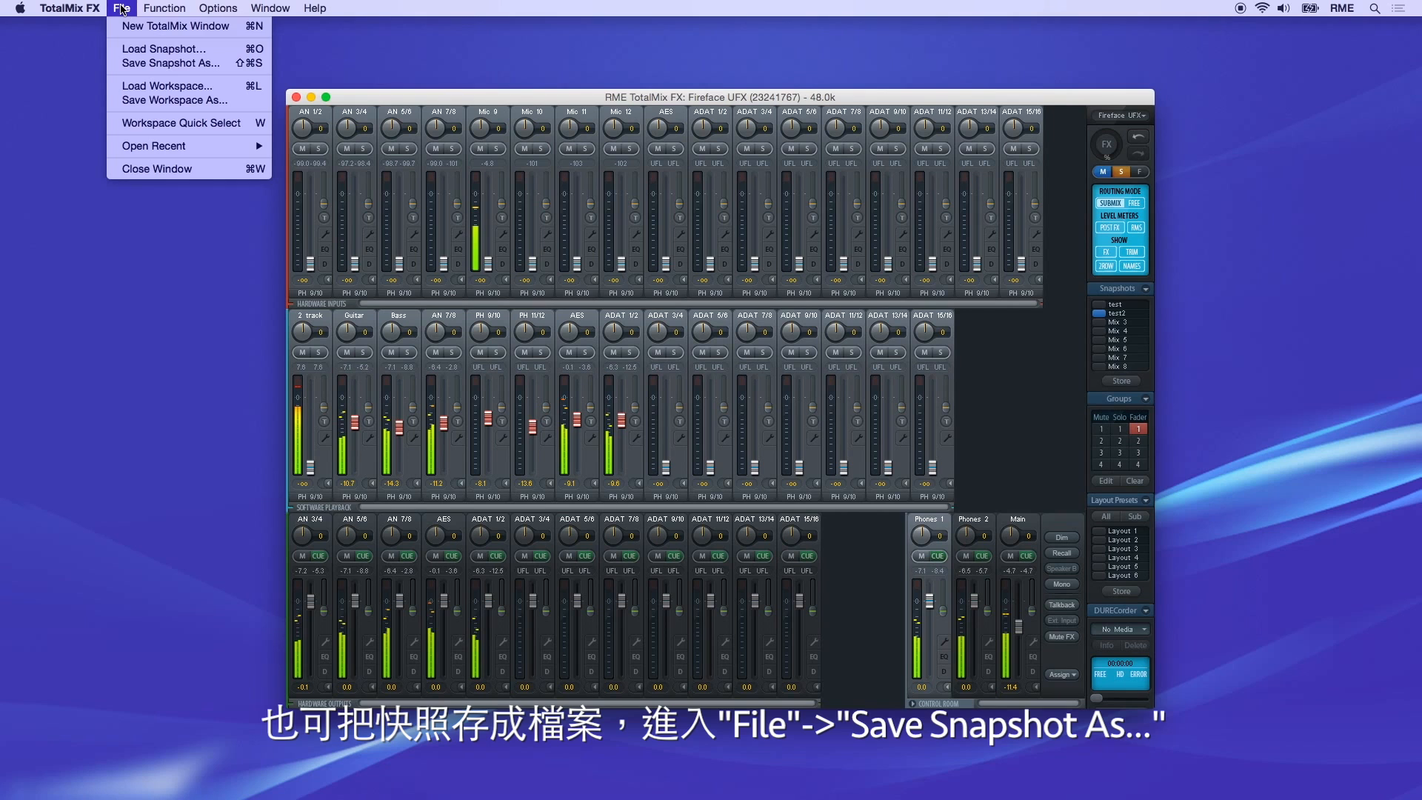
{"action": "left_click", "coordinate": [137, 62]}
{"action": "type", "text": "test2"}
{"action": "key", "text": "Return"}
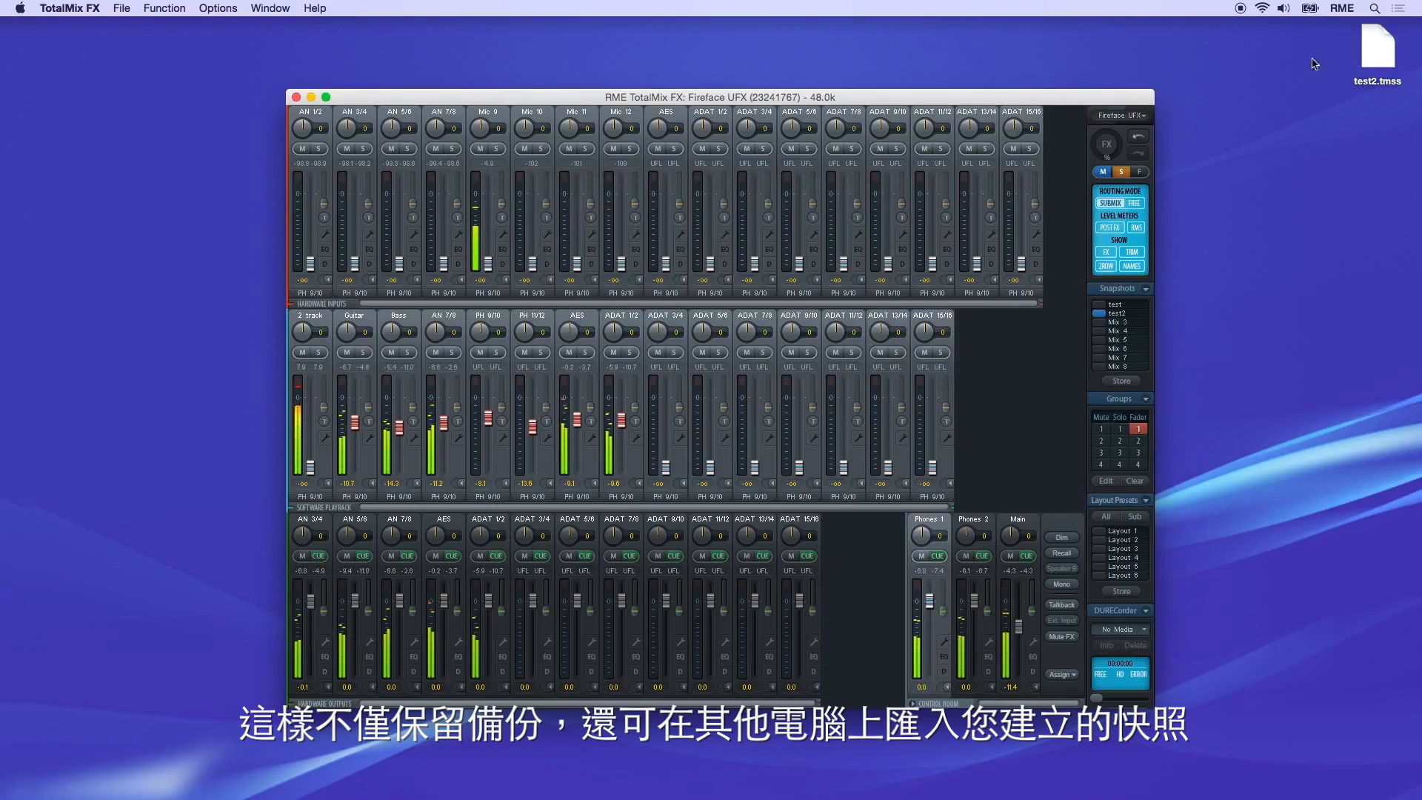
{"action": "left_click_drag", "start_coordinate": [1383, 49], "coordinate": [1367, 92]}
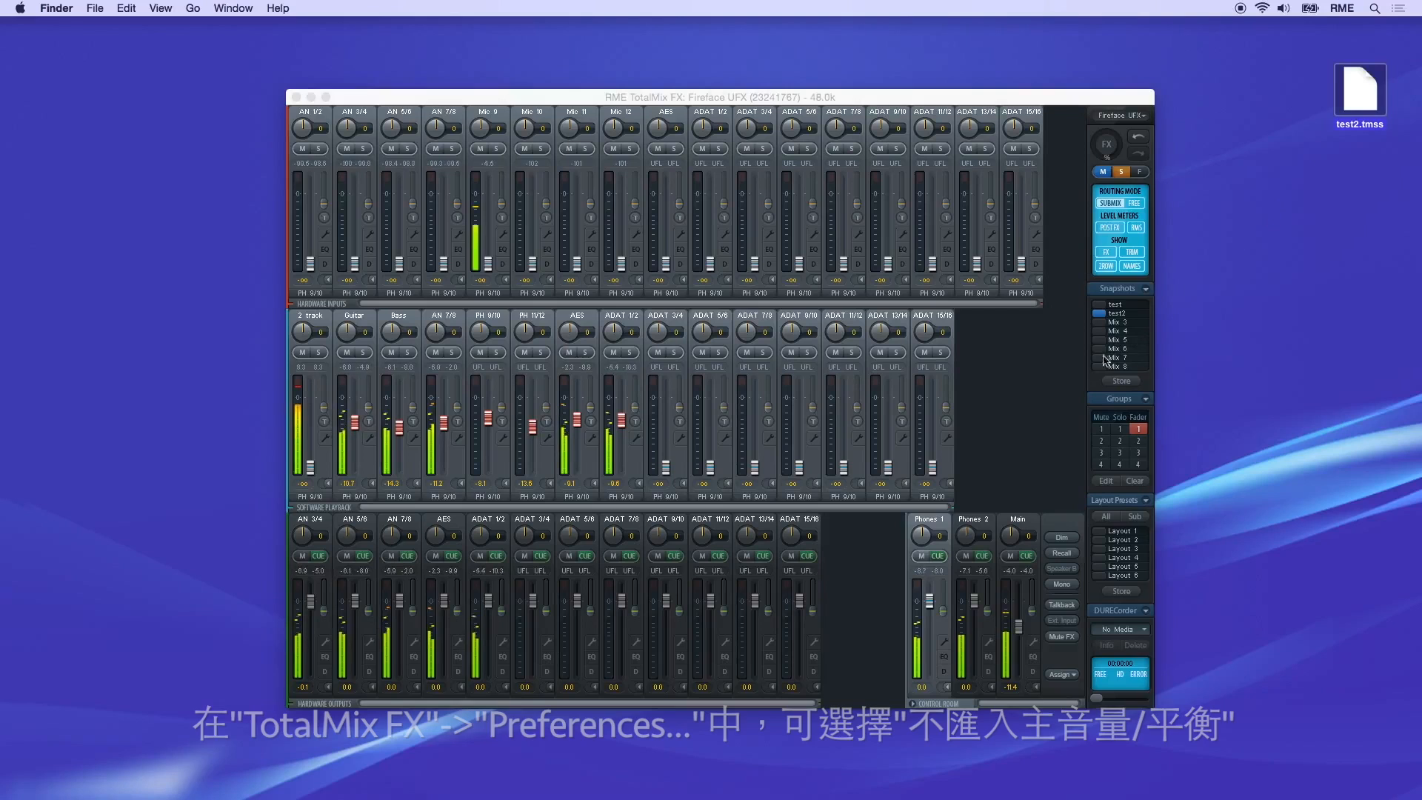
{"action": "left_click", "coordinate": [1054, 382]}
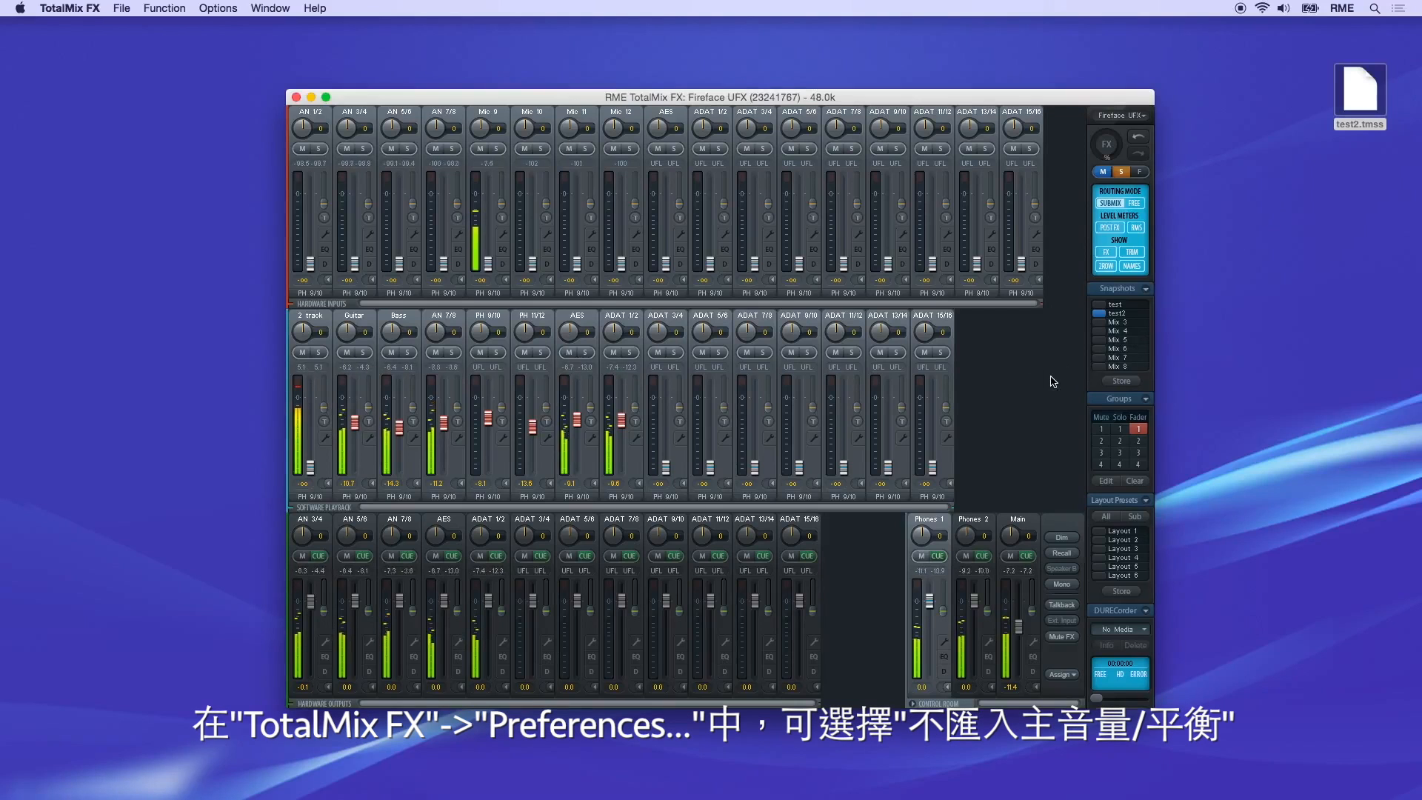
Keep the snapshot preference "Do not load Main volume/balance" enabled and accept the preferences
{"action": "left_click", "coordinate": [89, 8]}
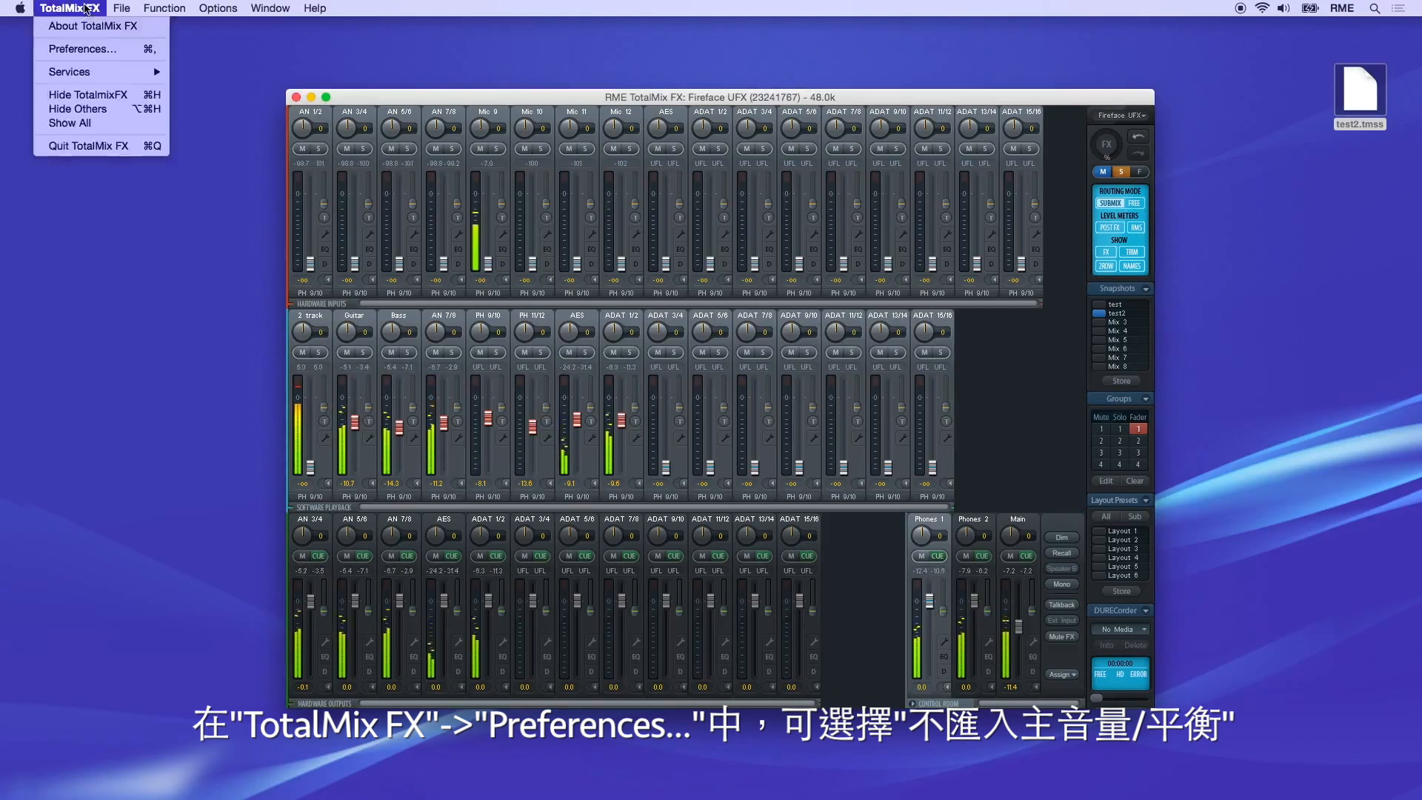
{"action": "left_click", "coordinate": [93, 49]}
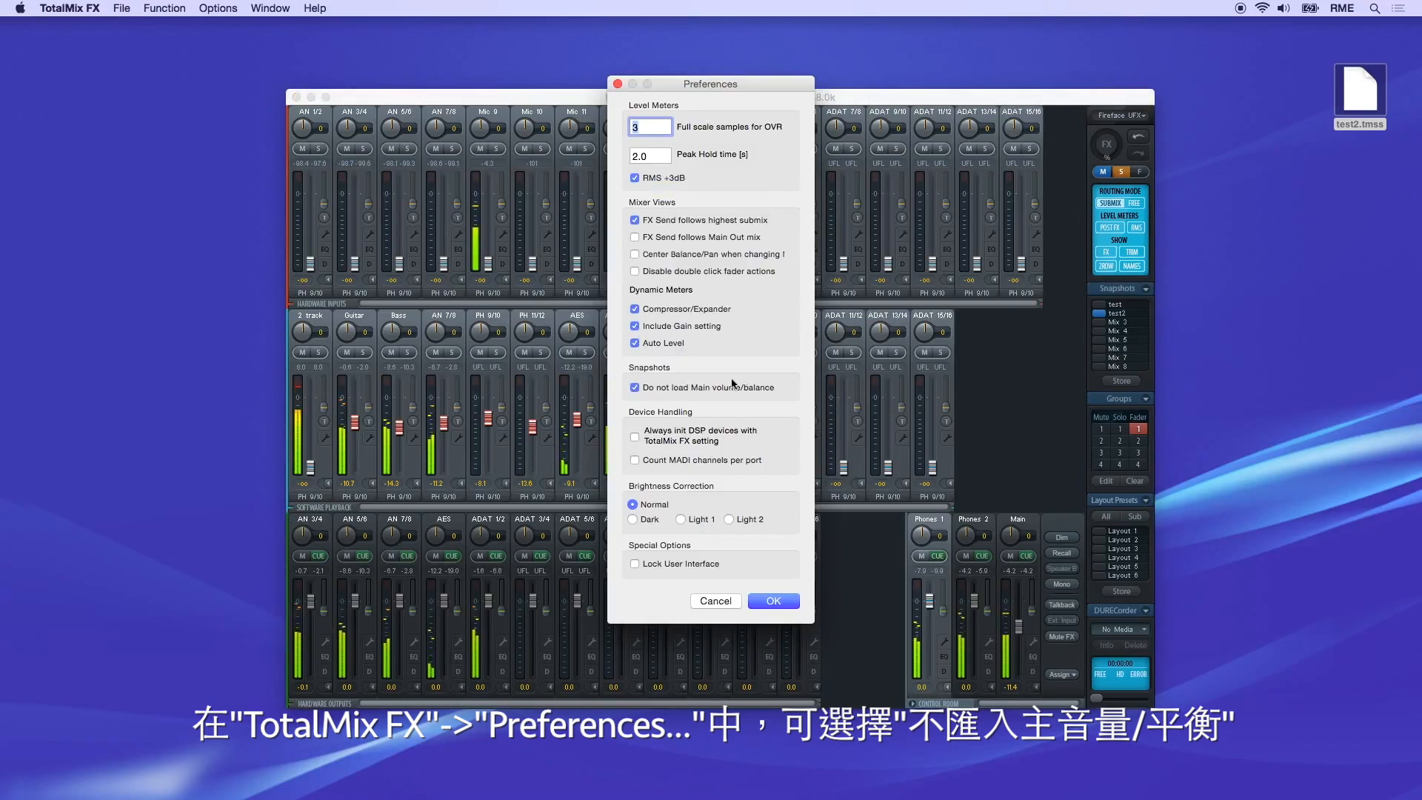
{"action": "left_click", "coordinate": [636, 389]}
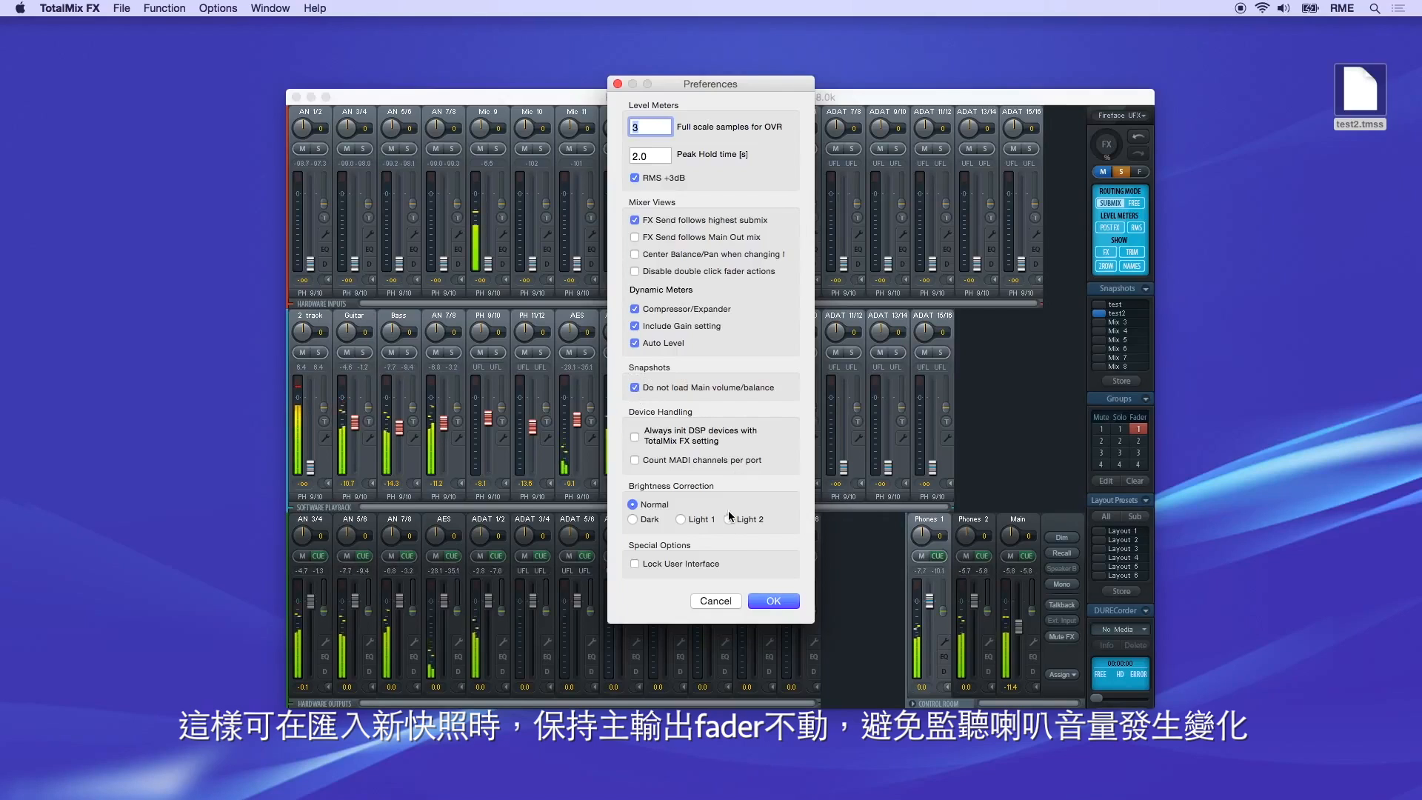
{"action": "left_click", "coordinate": [771, 601]}
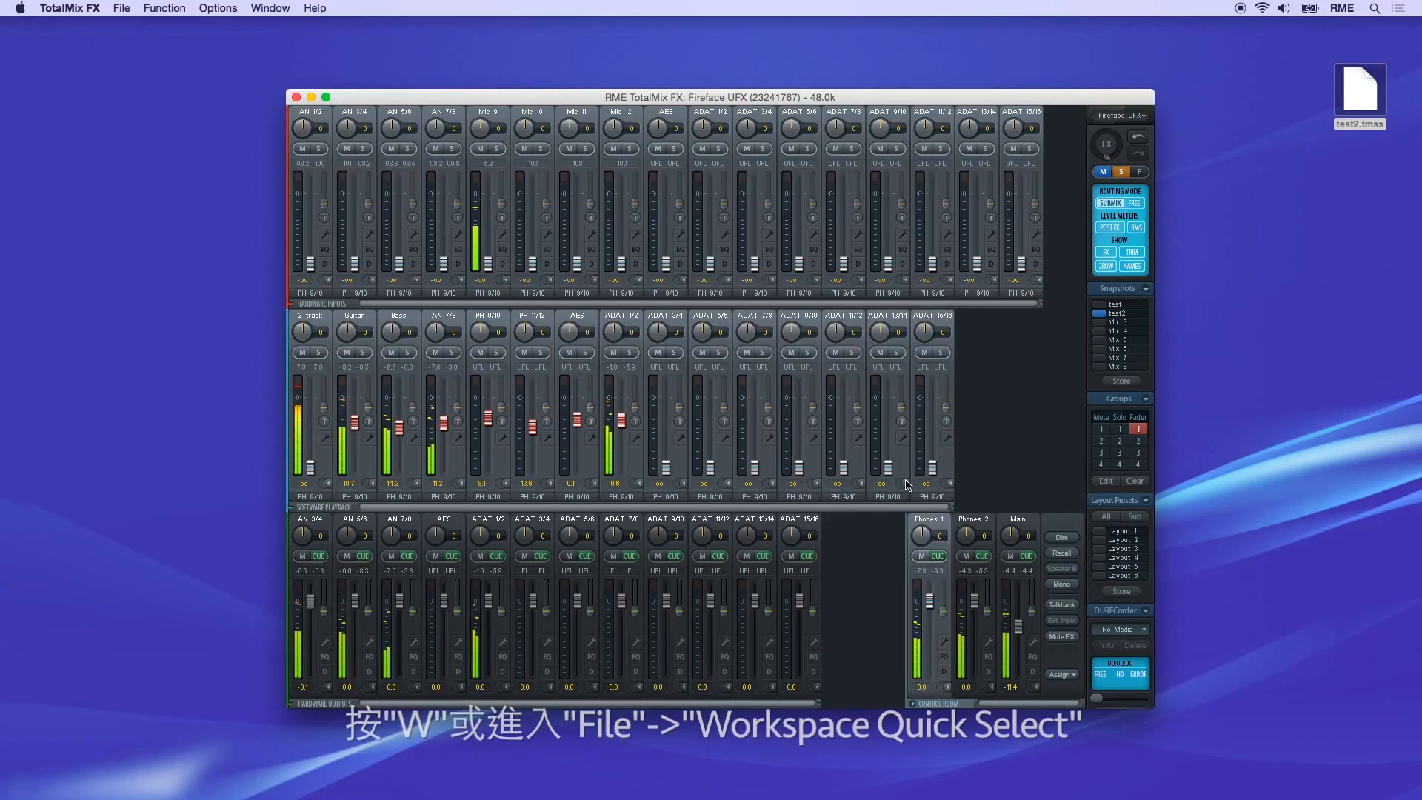
Save the current workspace to quick-select slot 3 under the name test3
{"action": "key", "text": "w"}
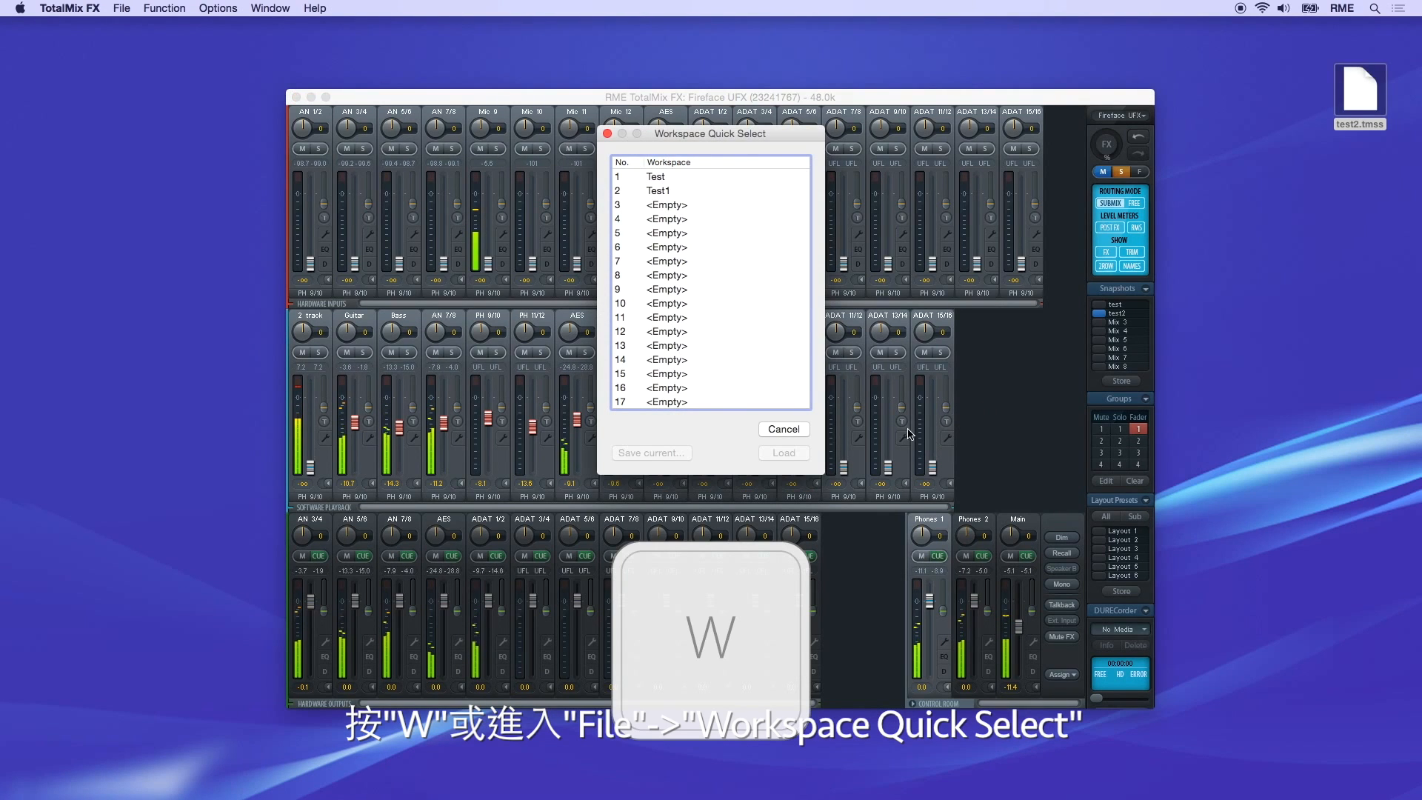
{"action": "left_click", "coordinate": [797, 433]}
{"action": "left_click", "coordinate": [122, 9]}
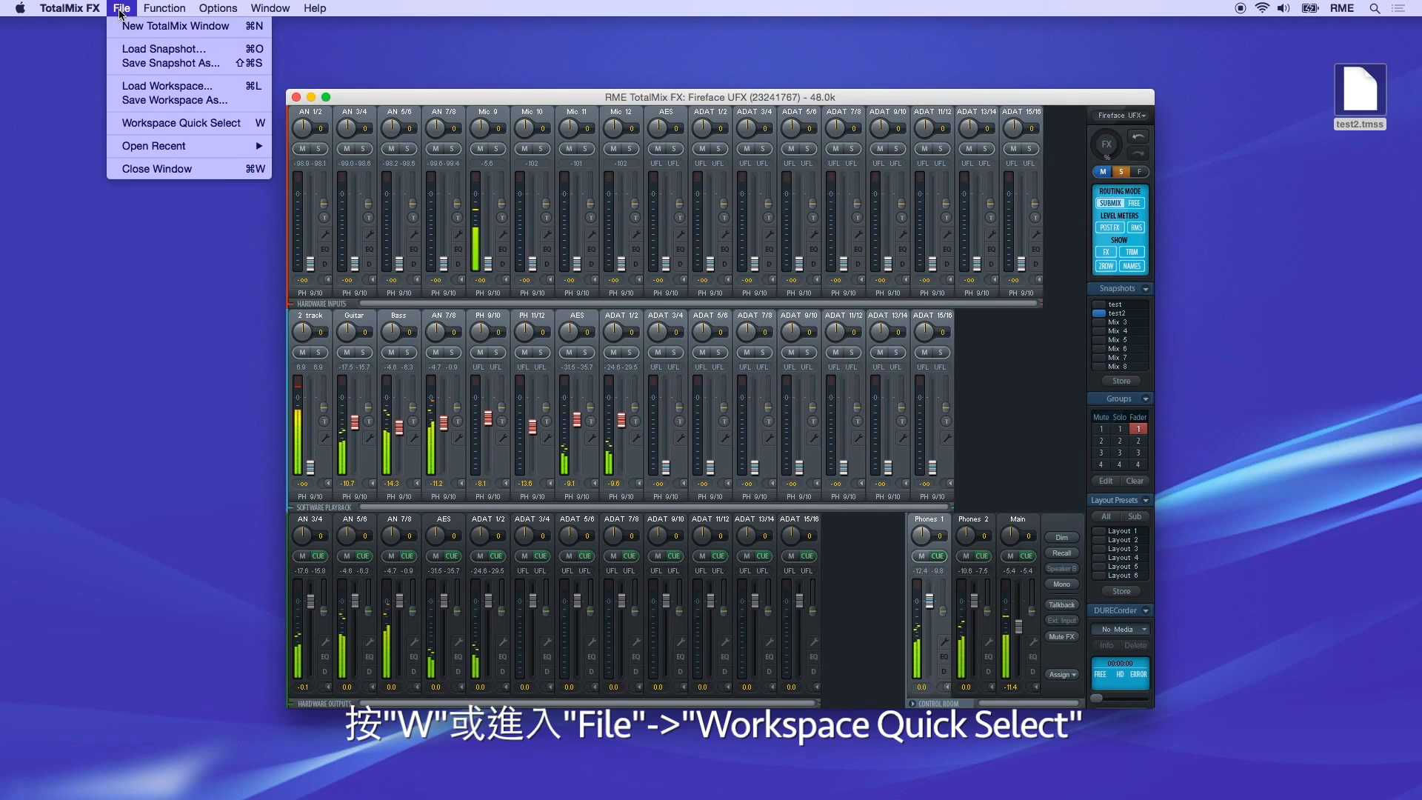
{"action": "left_click", "coordinate": [135, 123]}
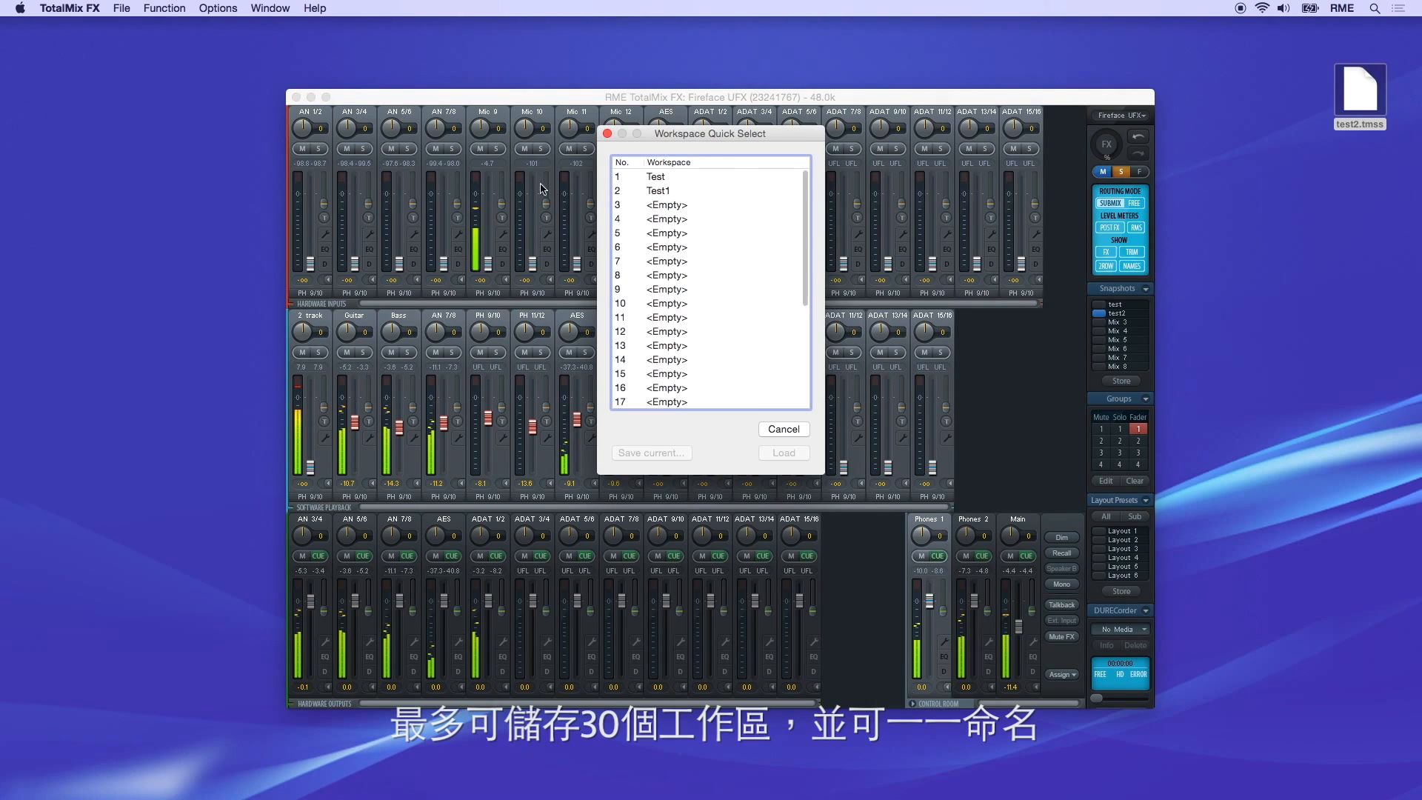
{"action": "left_click", "coordinate": [661, 205]}
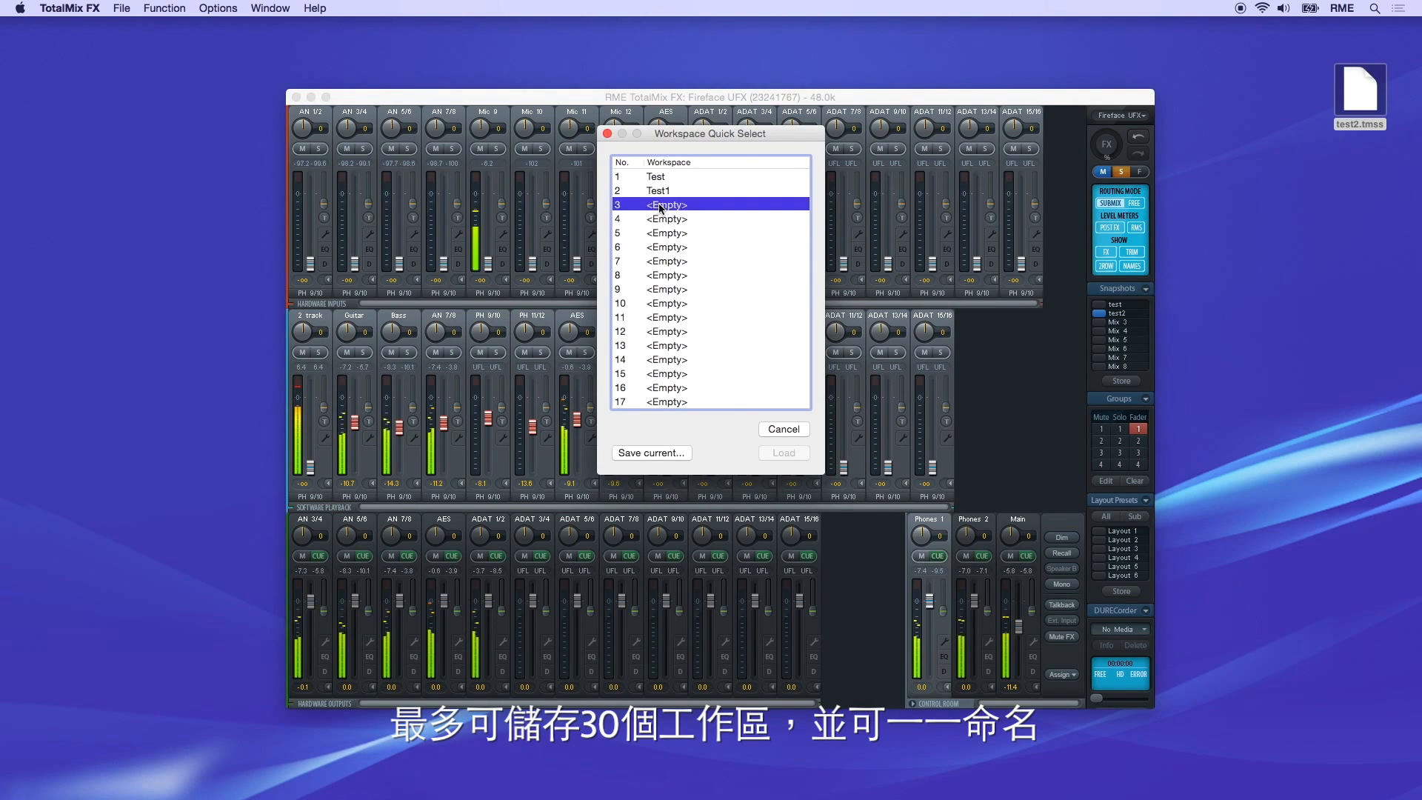
{"action": "left_click", "coordinate": [659, 455]}
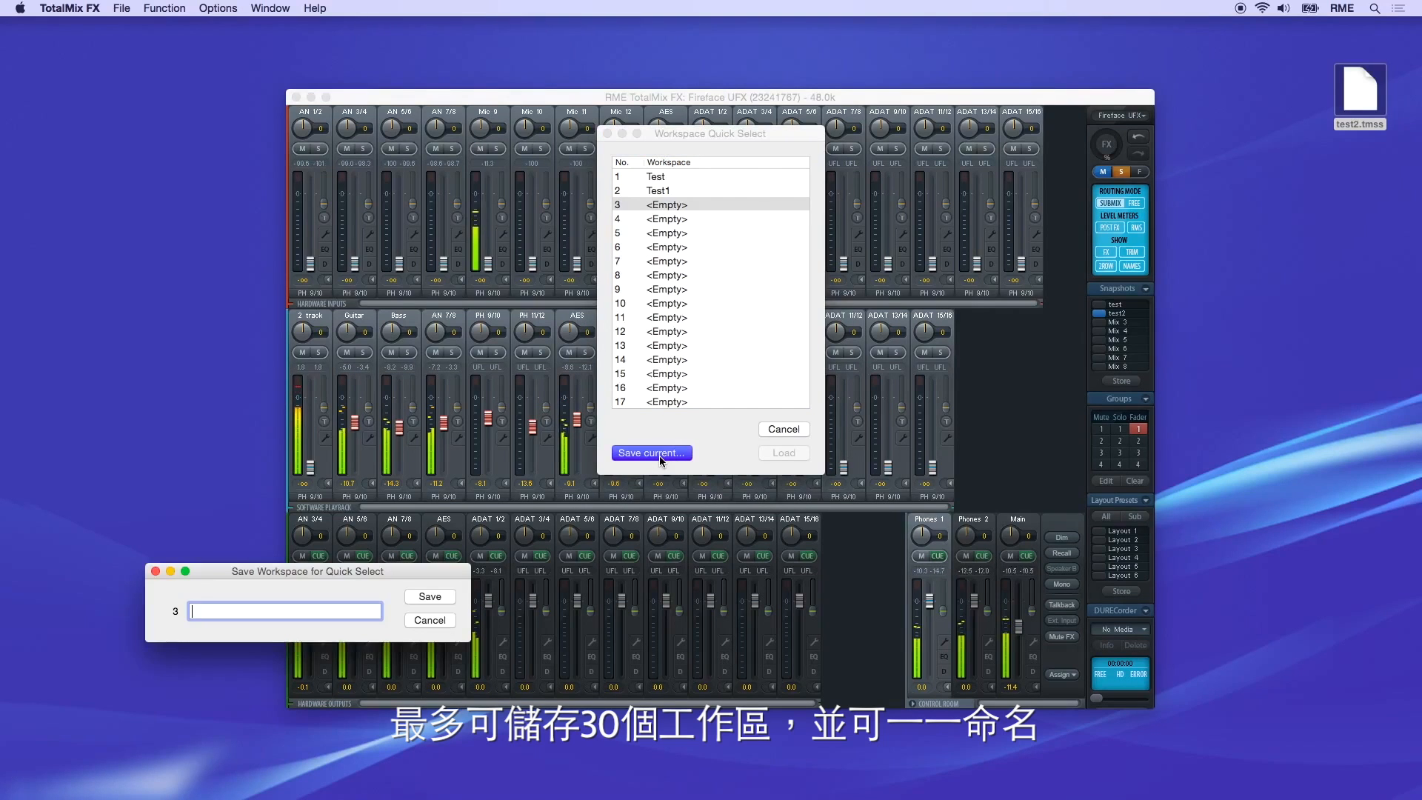
{"action": "type", "text": "test3"}
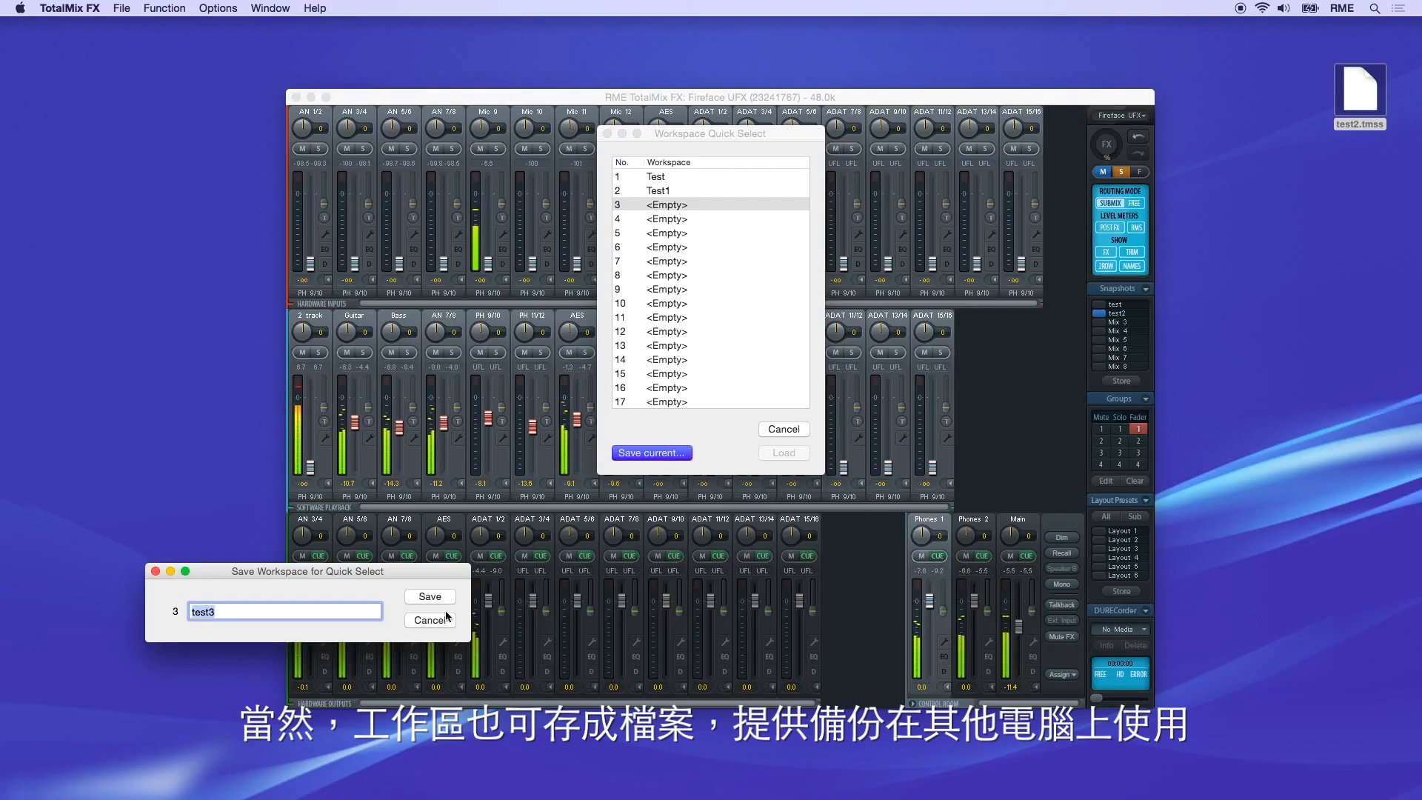
{"action": "left_click", "coordinate": [430, 597]}
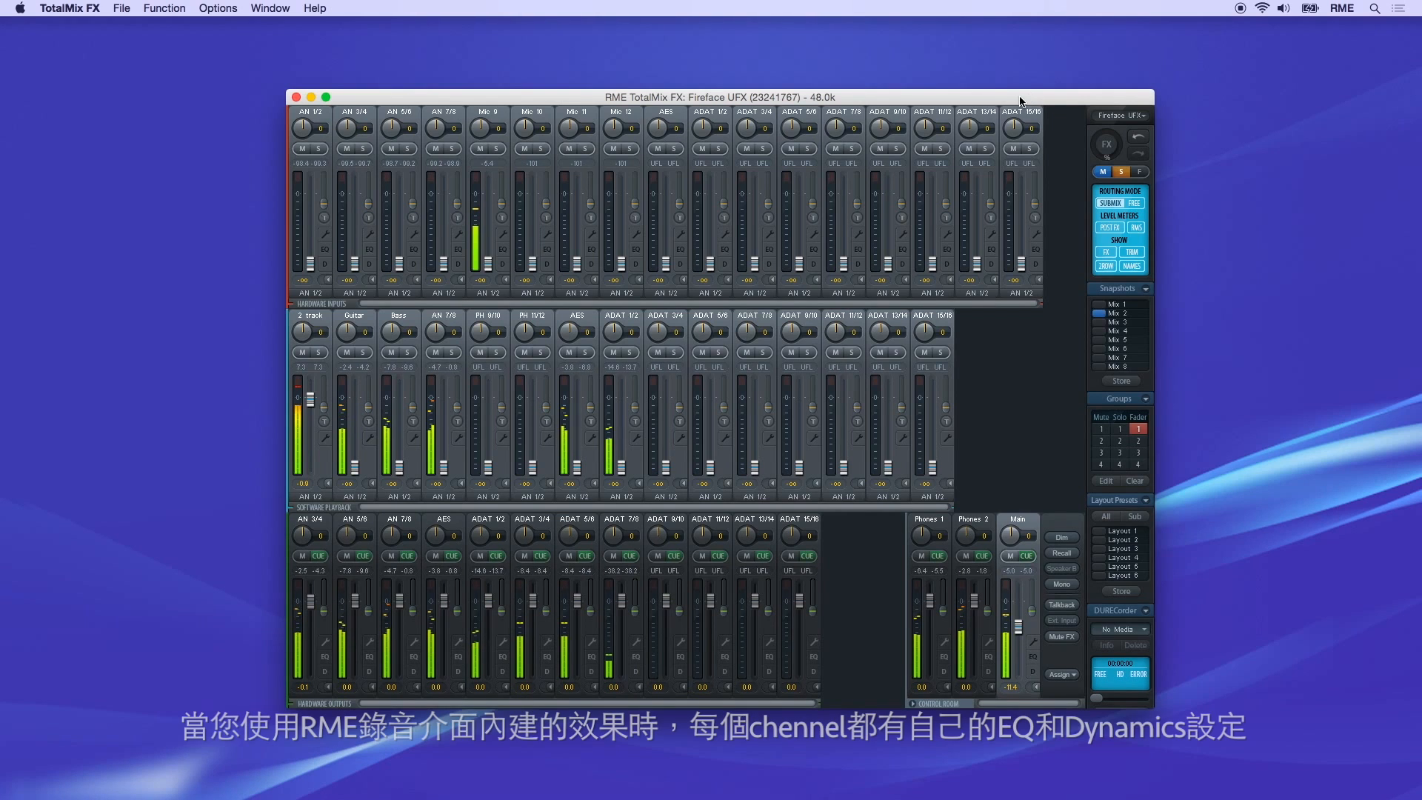
Show the EQ settings of inputs Mic 11 and Mic 9 and the Dynamics settings of input Mic 12
{"action": "left_click", "coordinate": [593, 250]}
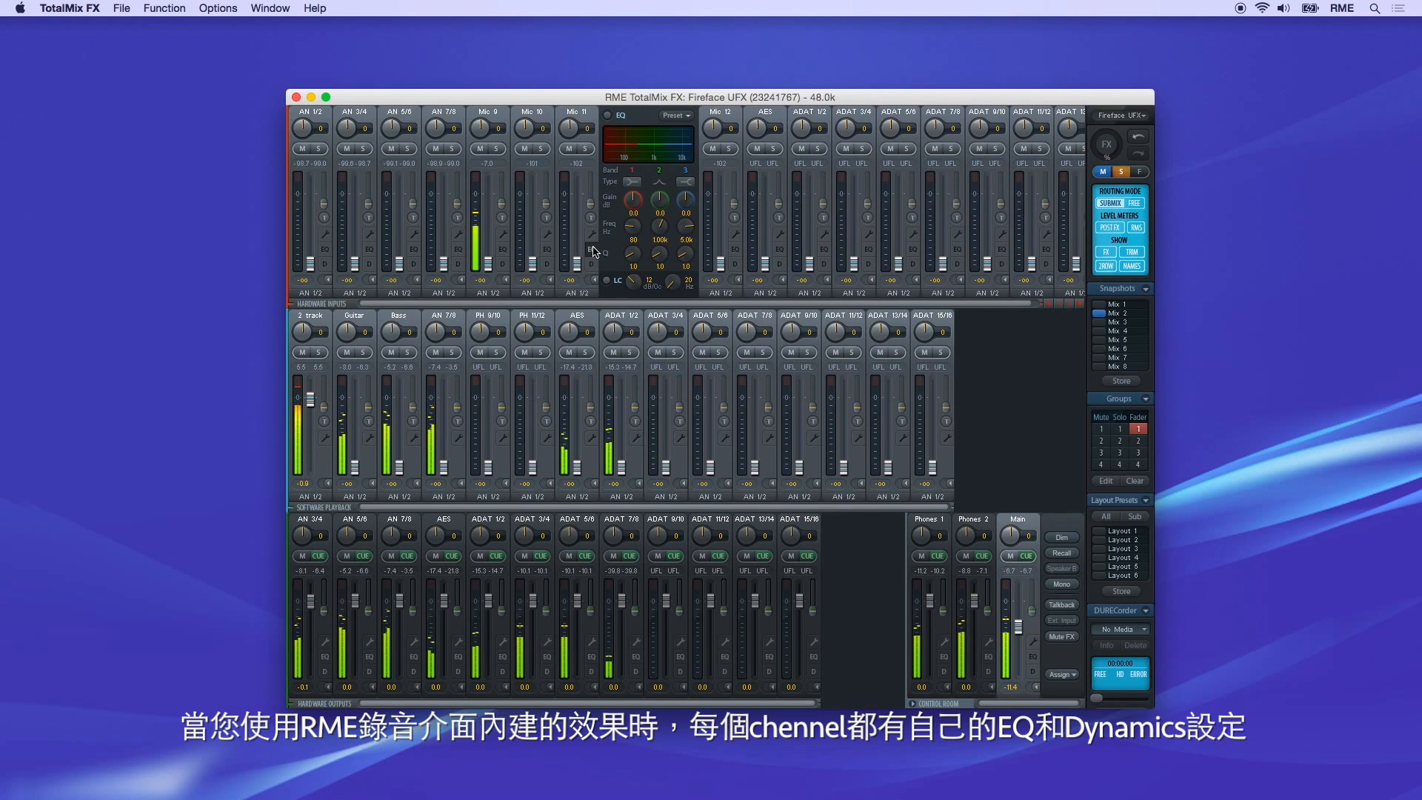
{"action": "left_click", "coordinate": [735, 263]}
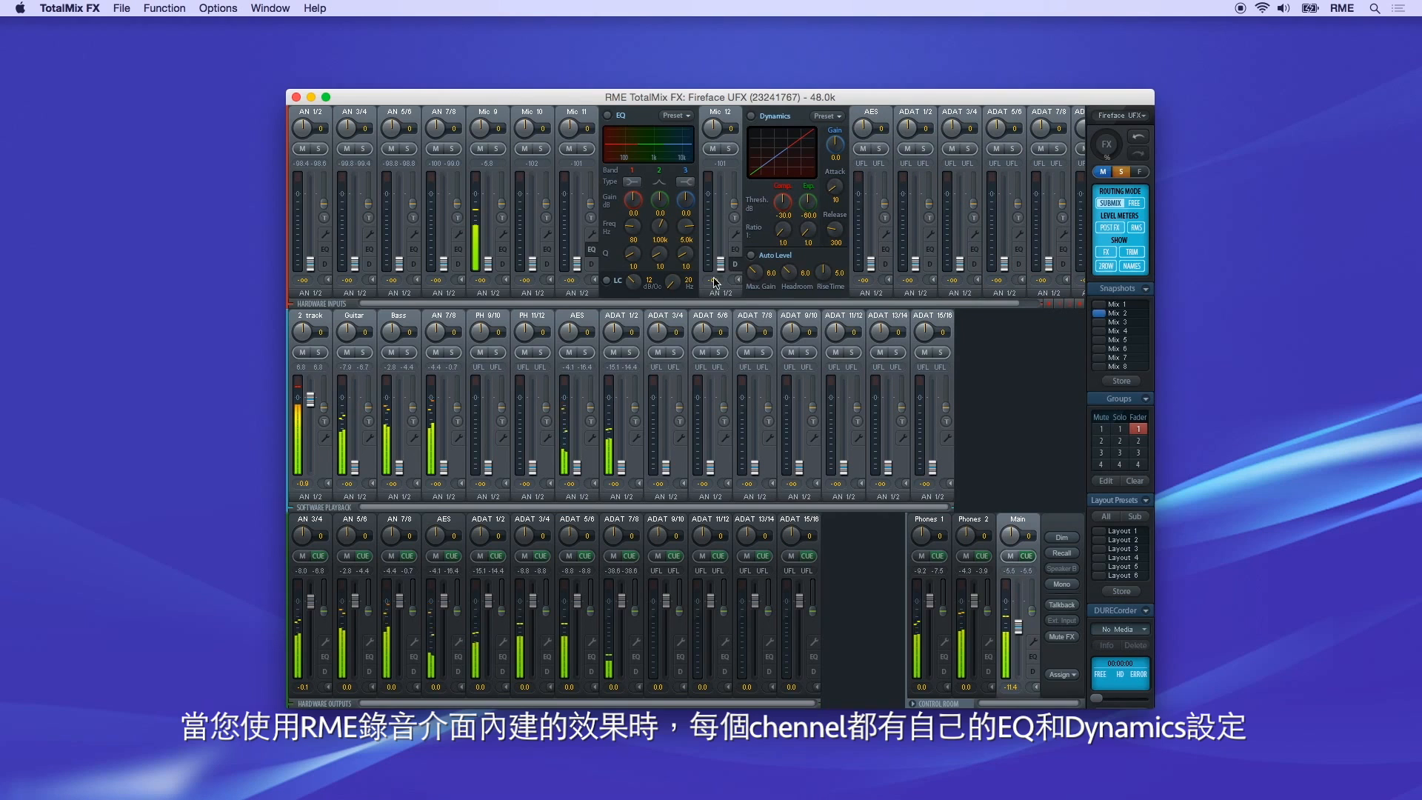
{"action": "left_click", "coordinate": [504, 249]}
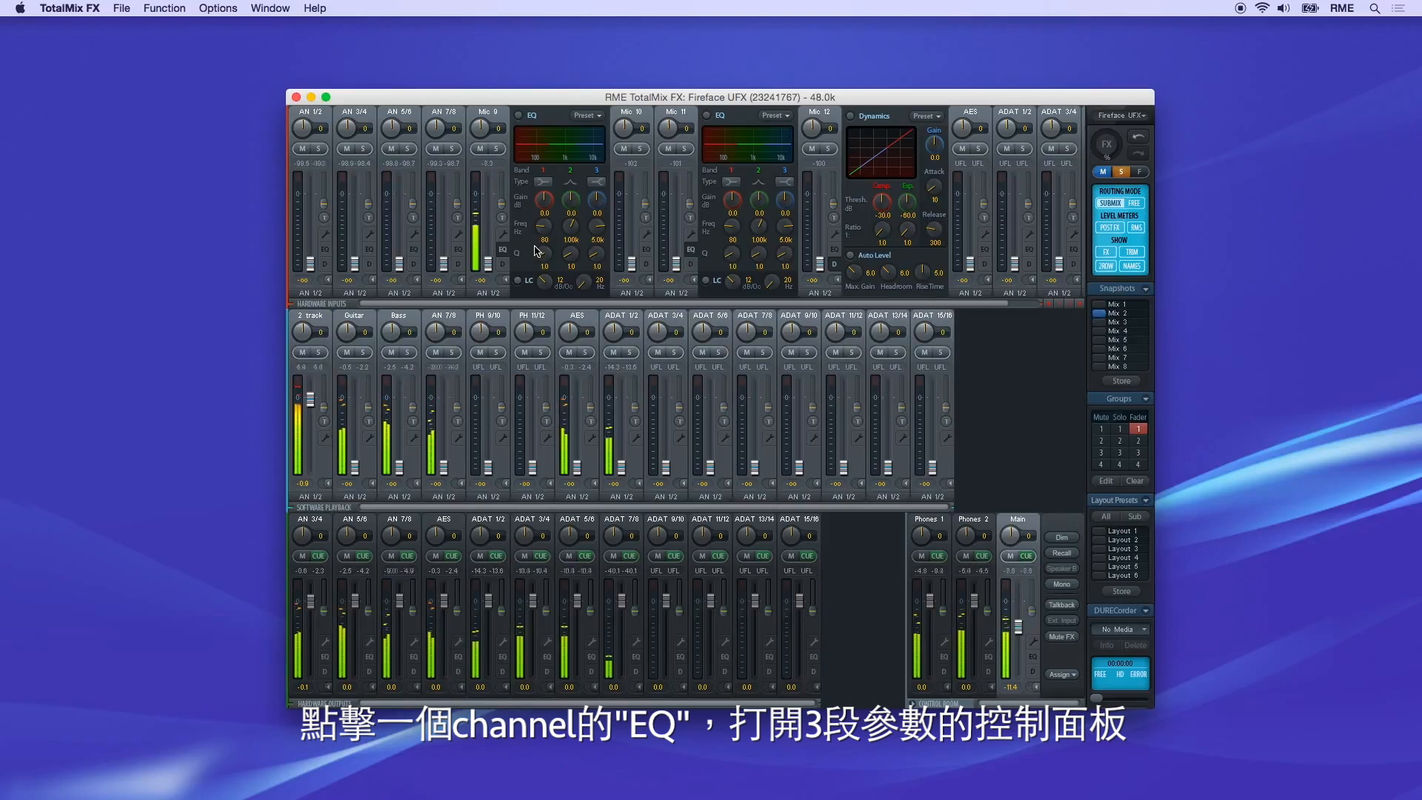
Activate the EQ on input Mic 9 and load its factory preset Live Vocal Mic (LC+EQ)
{"action": "left_click", "coordinate": [519, 116]}
{"action": "left_click", "coordinate": [585, 118]}
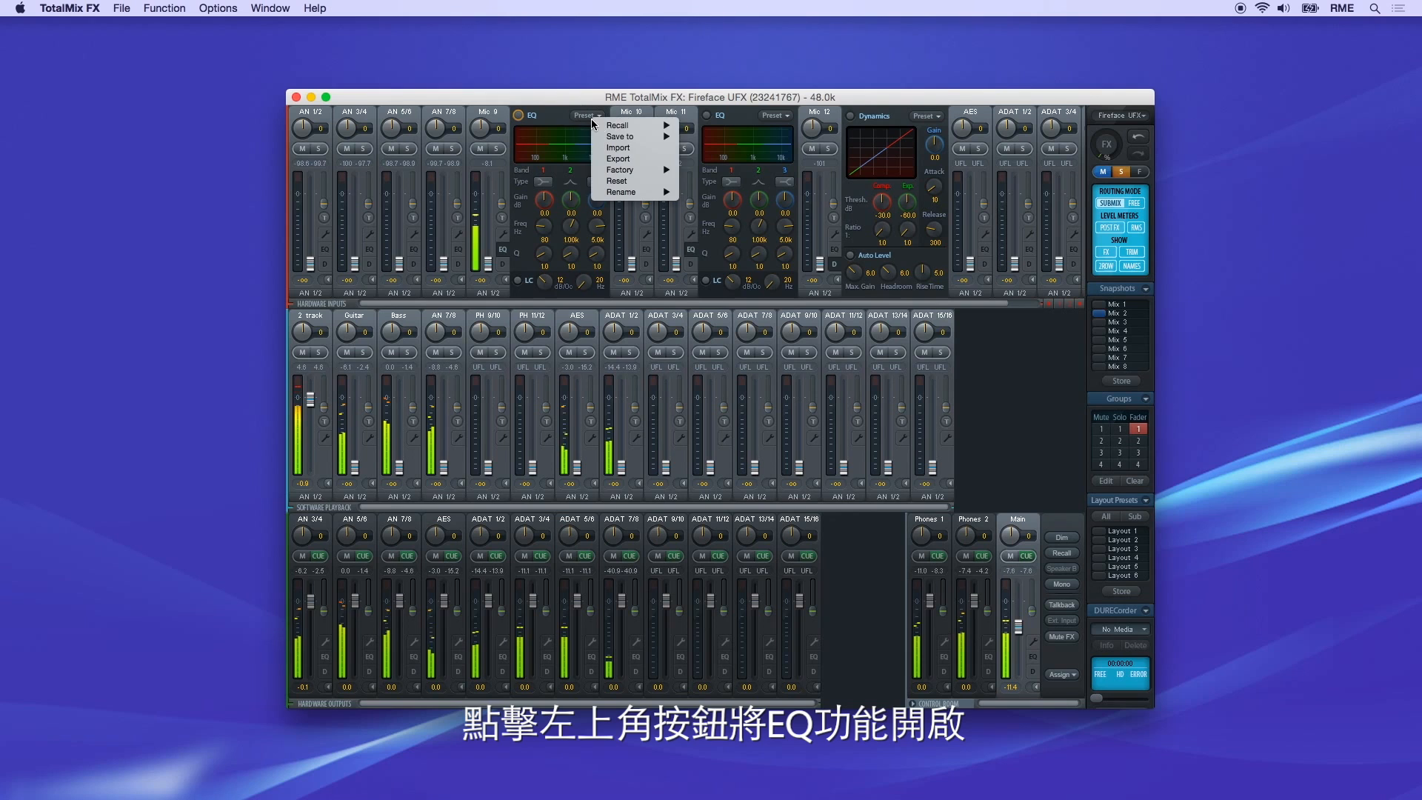
{"action": "mouse_move", "coordinate": [612, 171]}
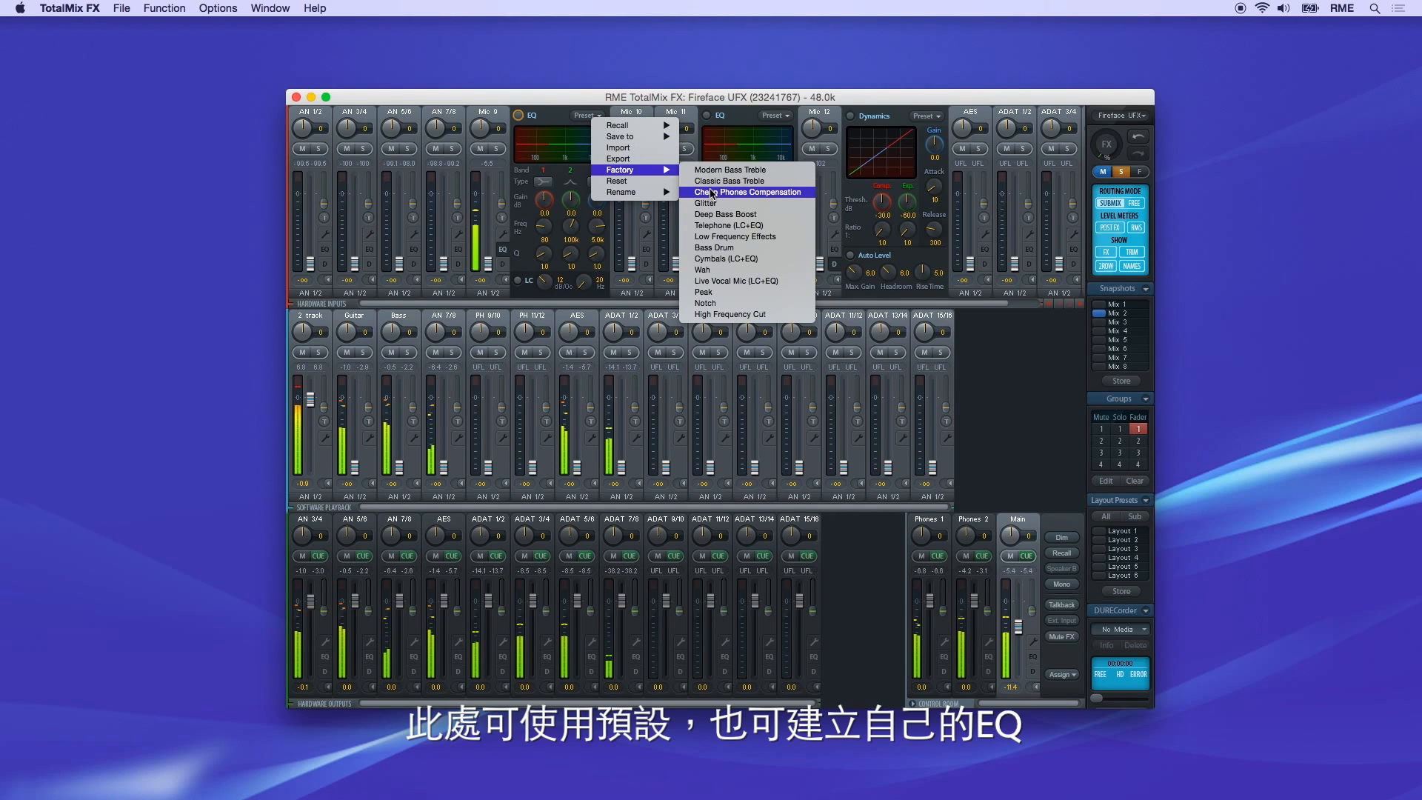
{"action": "left_click", "coordinate": [709, 282]}
Adjust the band 3 gain of Mic 9's EQ and save the curve to EQ Preset 2
{"action": "mouse_move", "coordinate": [597, 202]}
{"action": "left_mouse_down"}
{"action": "mouse_move", "coordinate": [596, 178]}
{"action": "mouse_move", "coordinate": [599, 194]}
{"action": "left_mouse_up"}
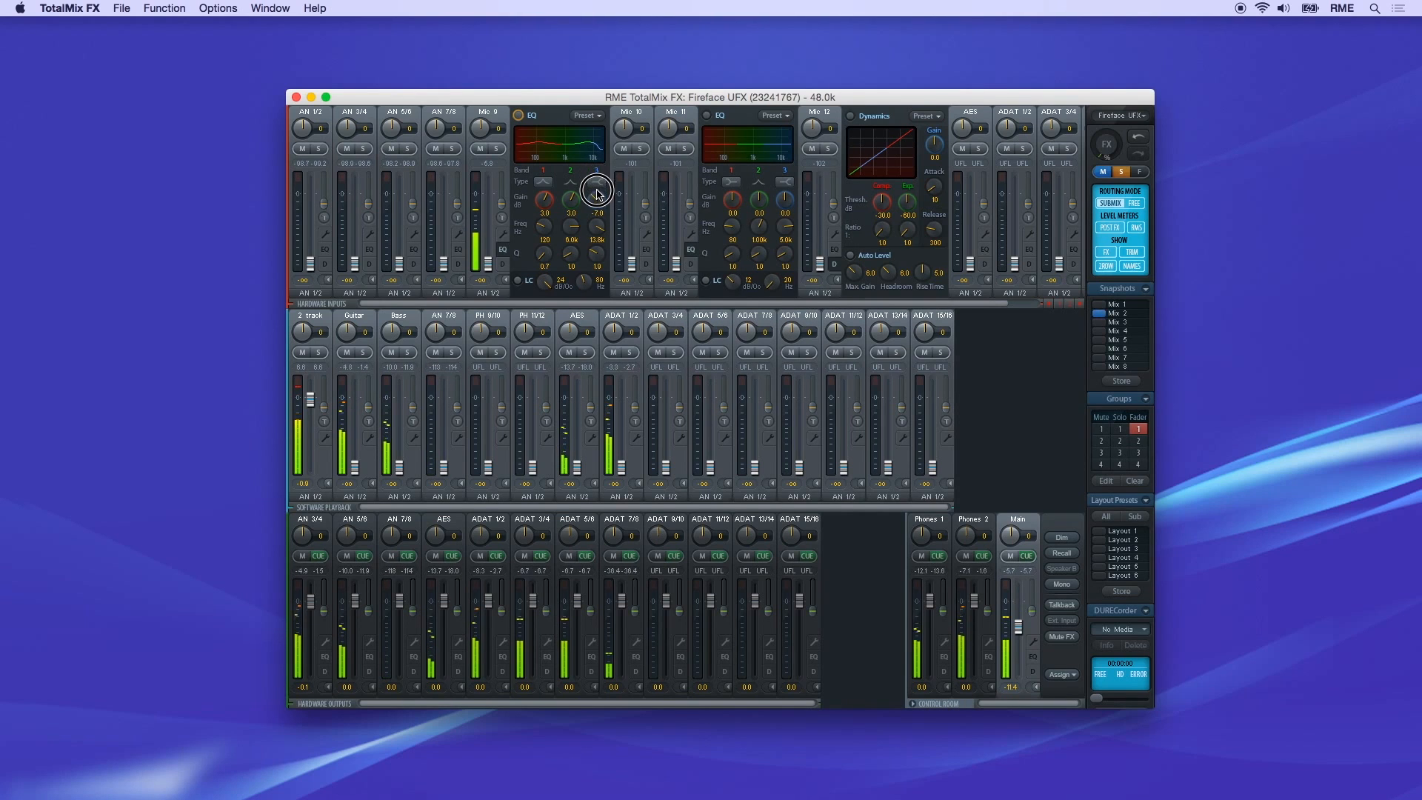
{"action": "left_click", "coordinate": [595, 117]}
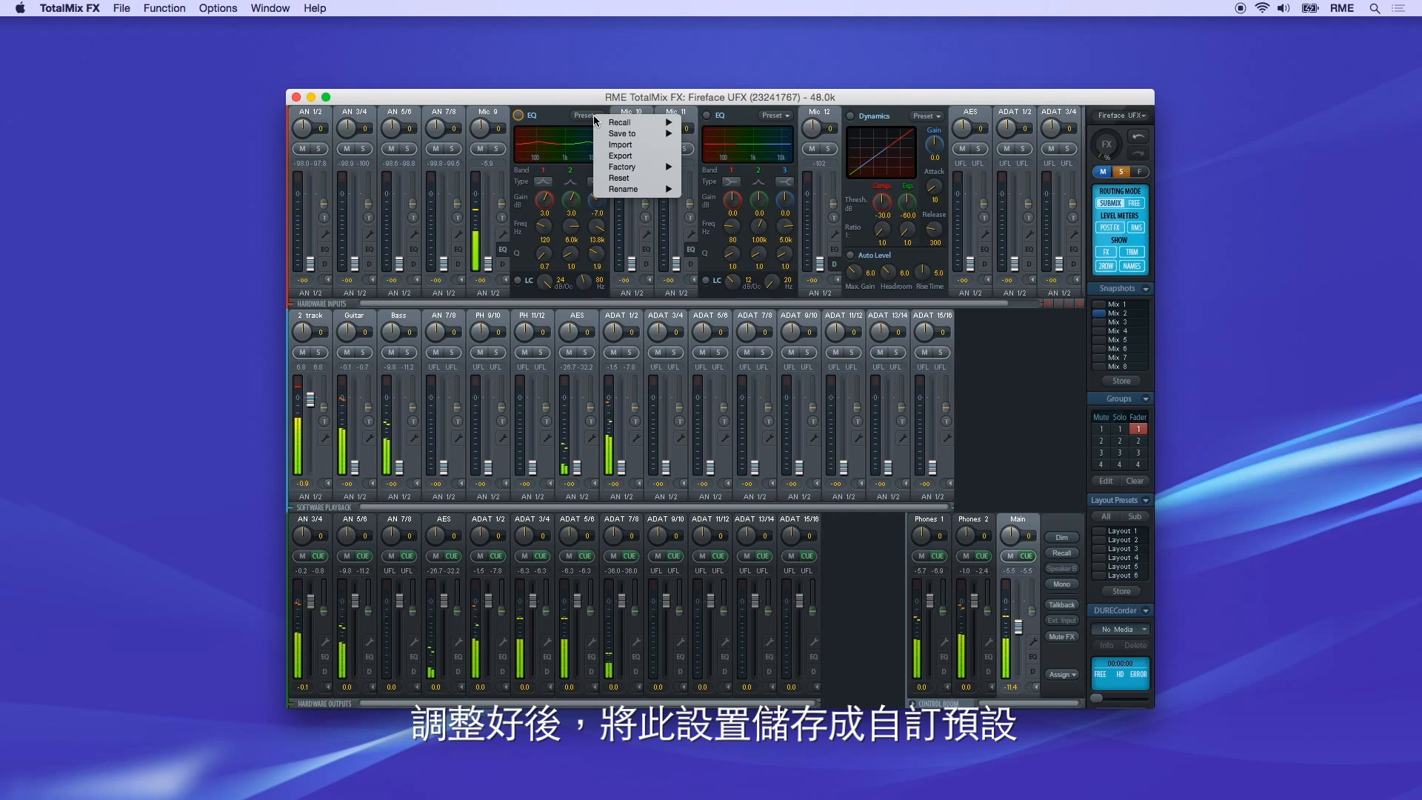
{"action": "mouse_move", "coordinate": [629, 134]}
{"action": "left_click", "coordinate": [704, 146]}
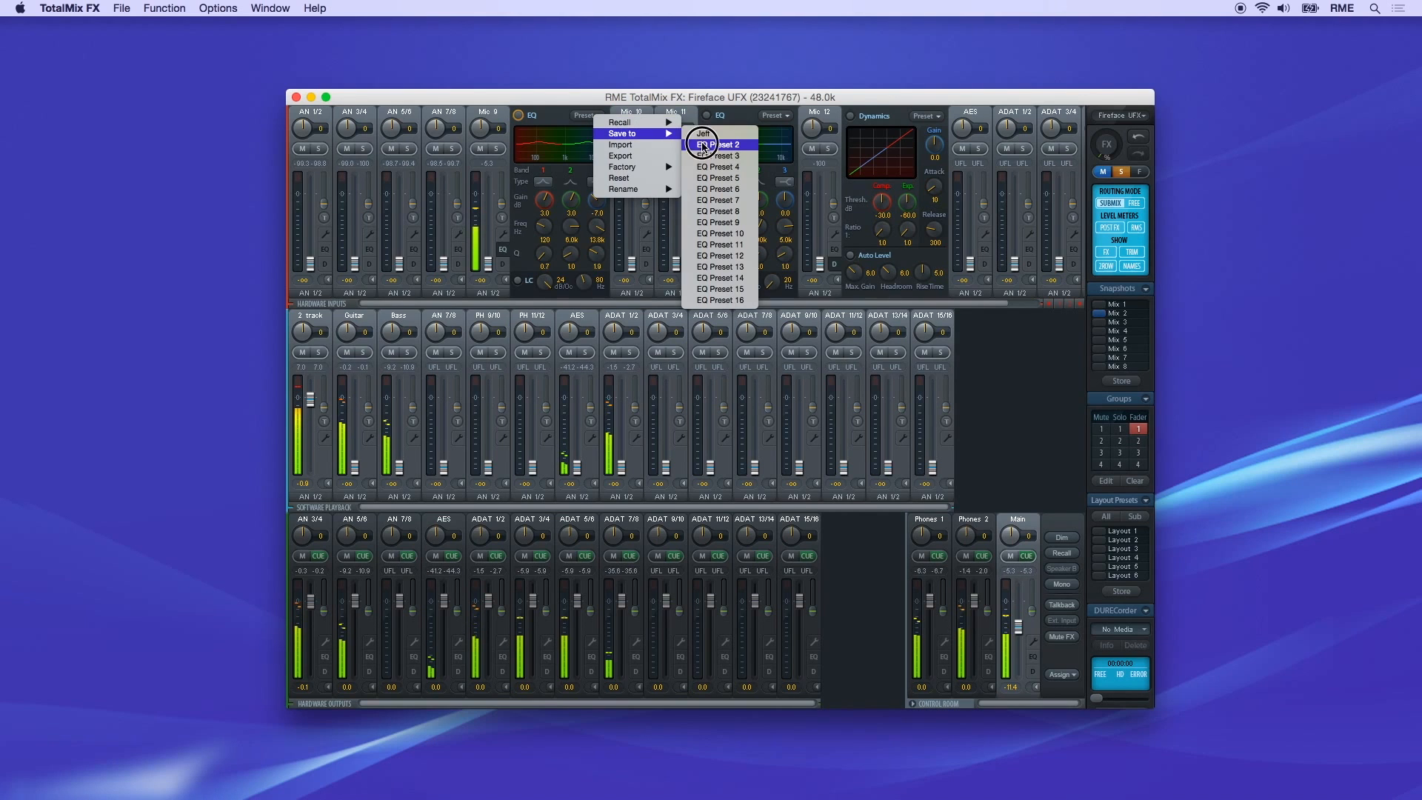
{"action": "left_click", "coordinate": [790, 219]}
Activate Dynamics on input Mic 9 and load its factory preset Auto Level Fast (A)
{"action": "left_click", "coordinate": [504, 265]}
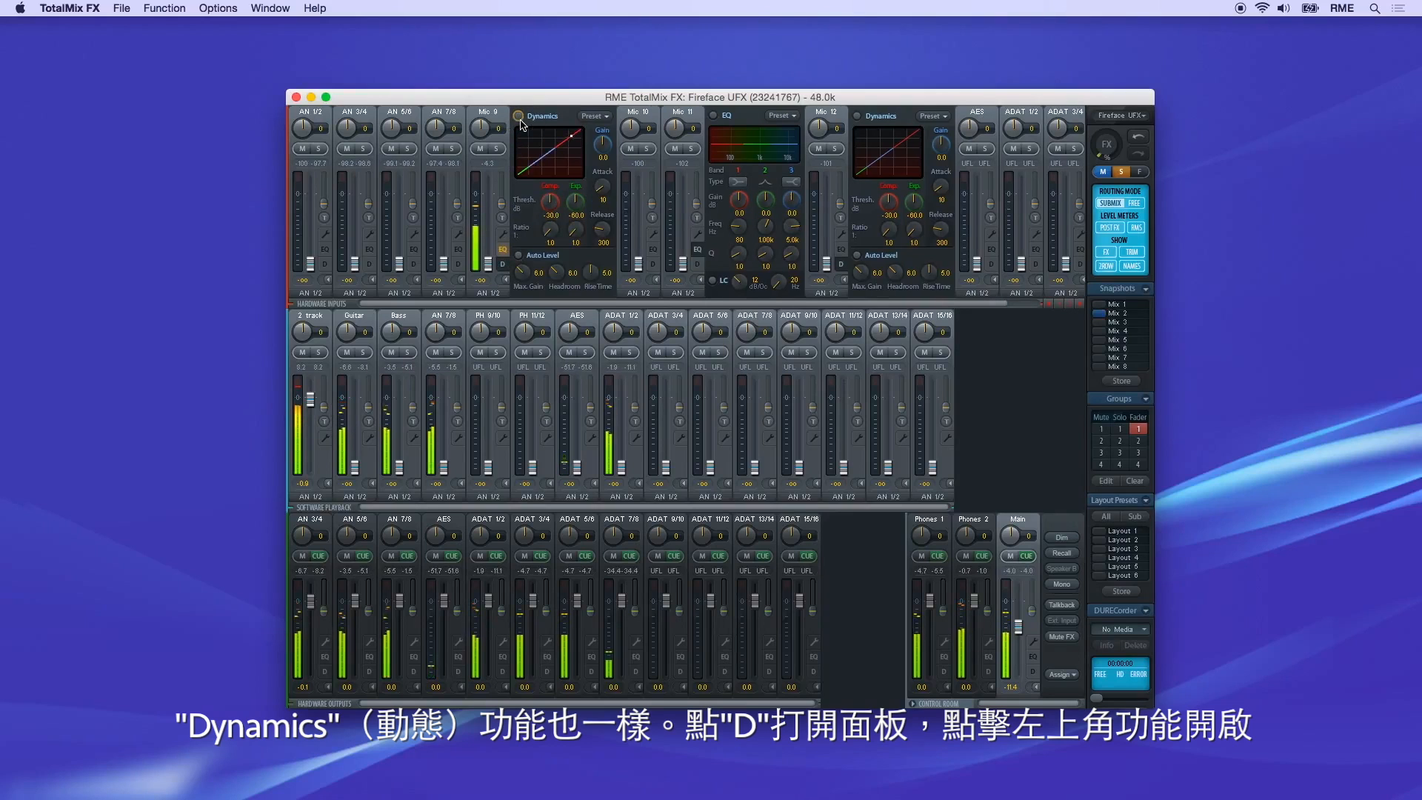
{"action": "left_click", "coordinate": [593, 116]}
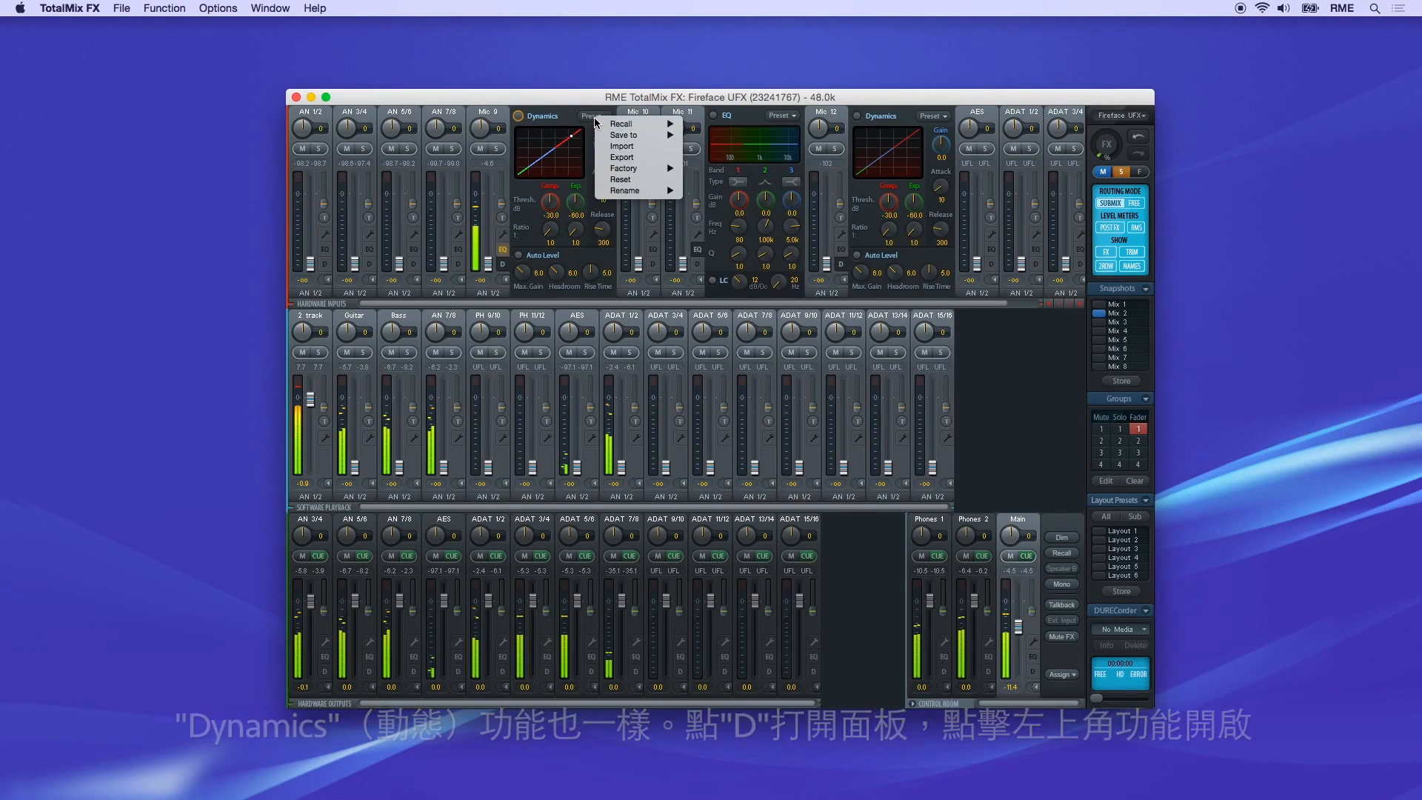
{"action": "mouse_move", "coordinate": [613, 169]}
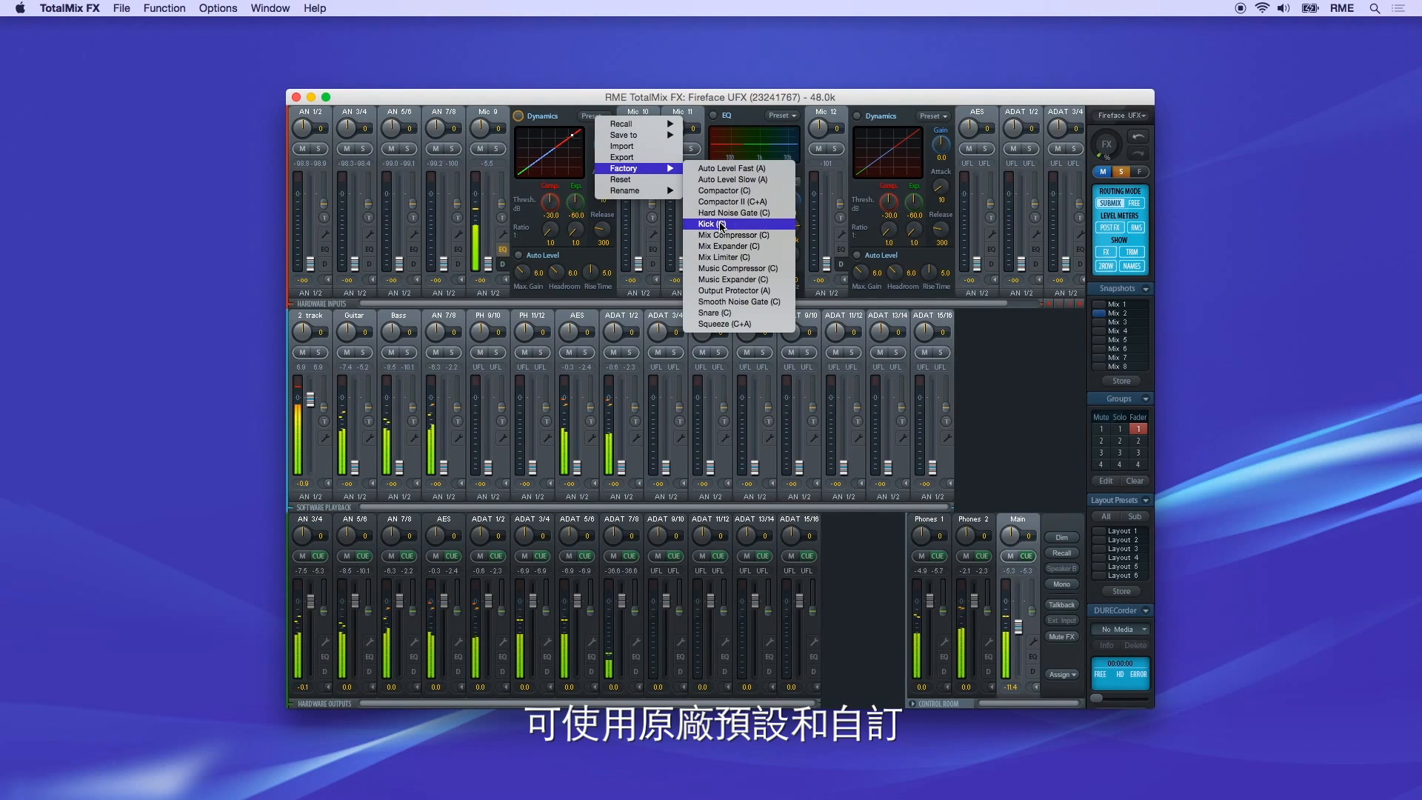
{"action": "left_click", "coordinate": [722, 170]}
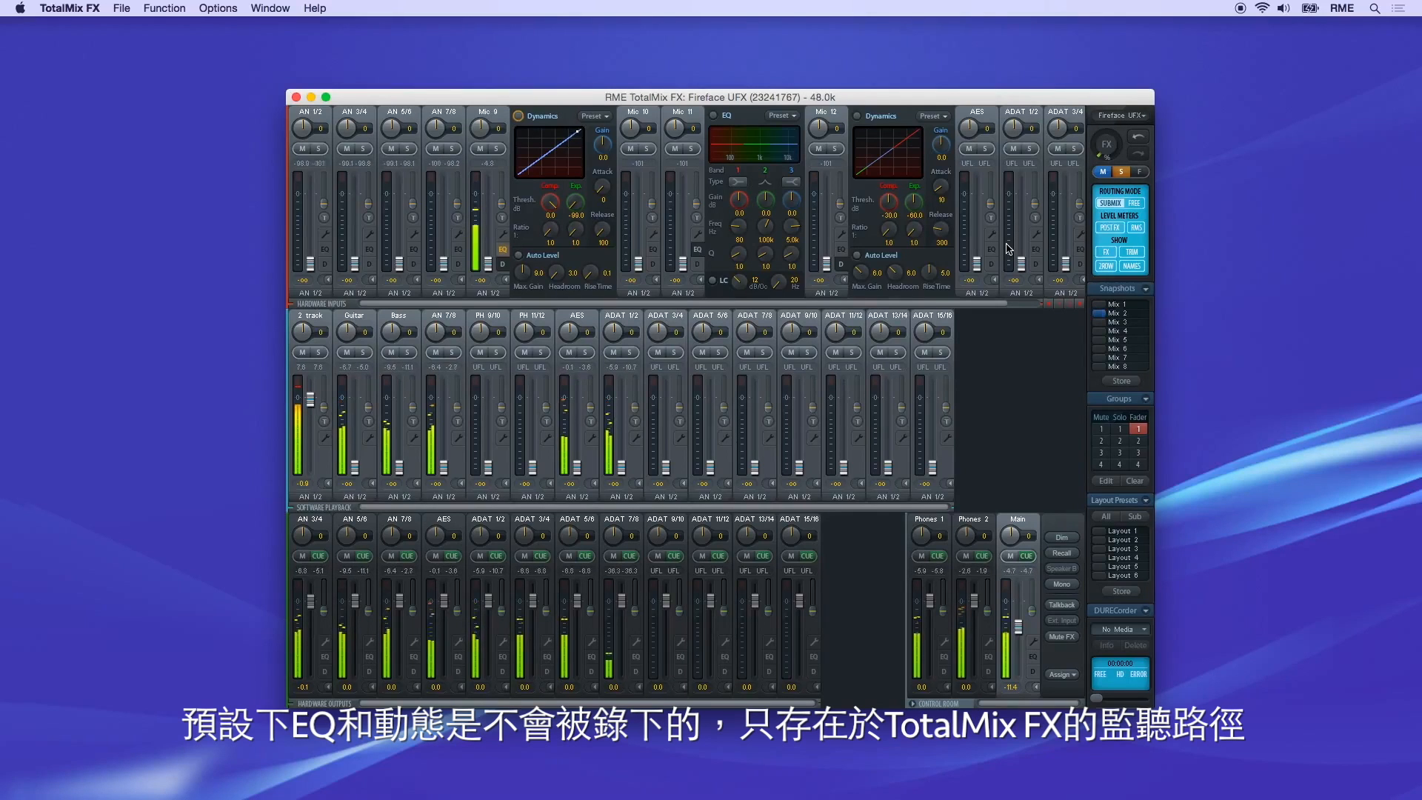
Switch to Fireface USB Settings, have the DSP option EQ+D for Record enabled, and close the settings window
{"action": "left_click", "coordinate": [819, 774]}
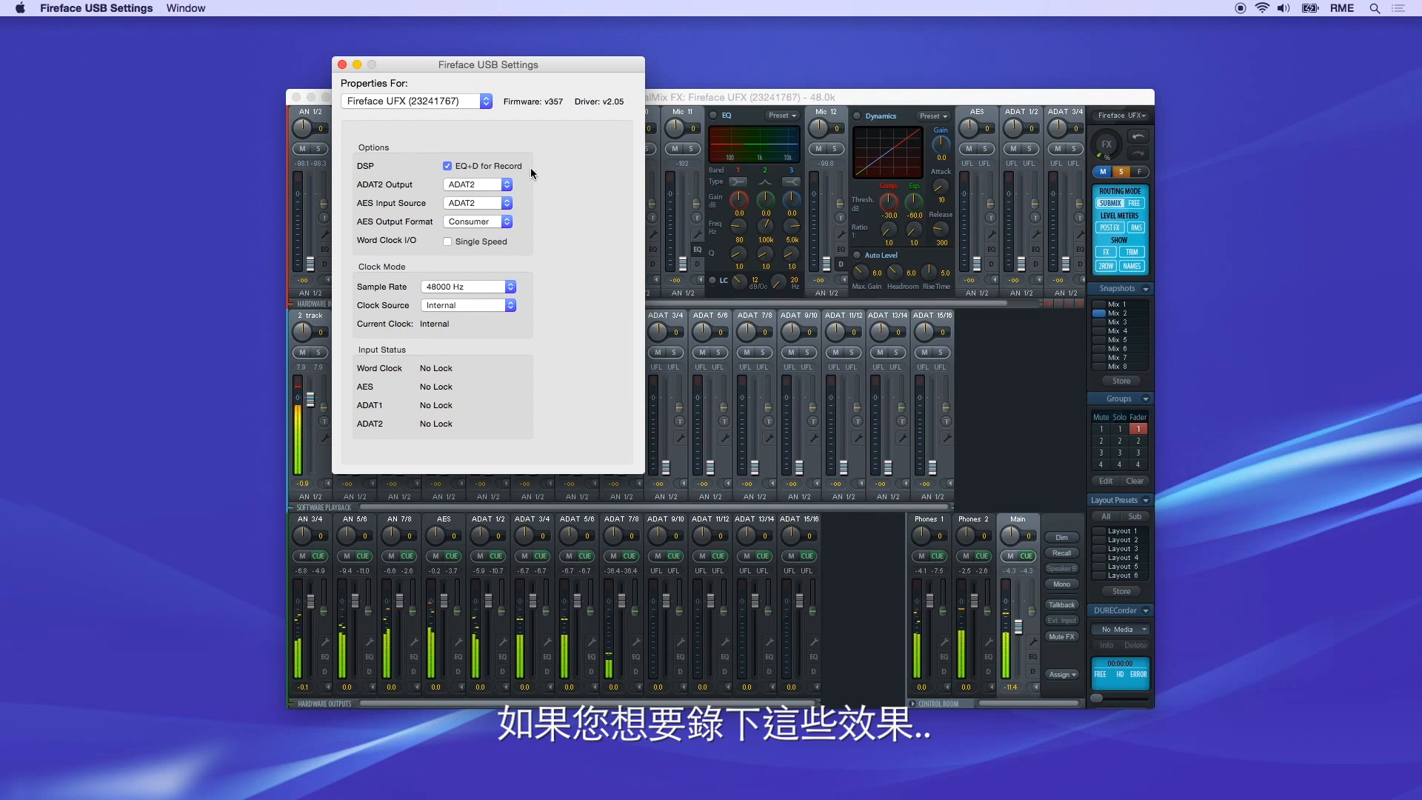
{"action": "left_click", "coordinate": [448, 166]}
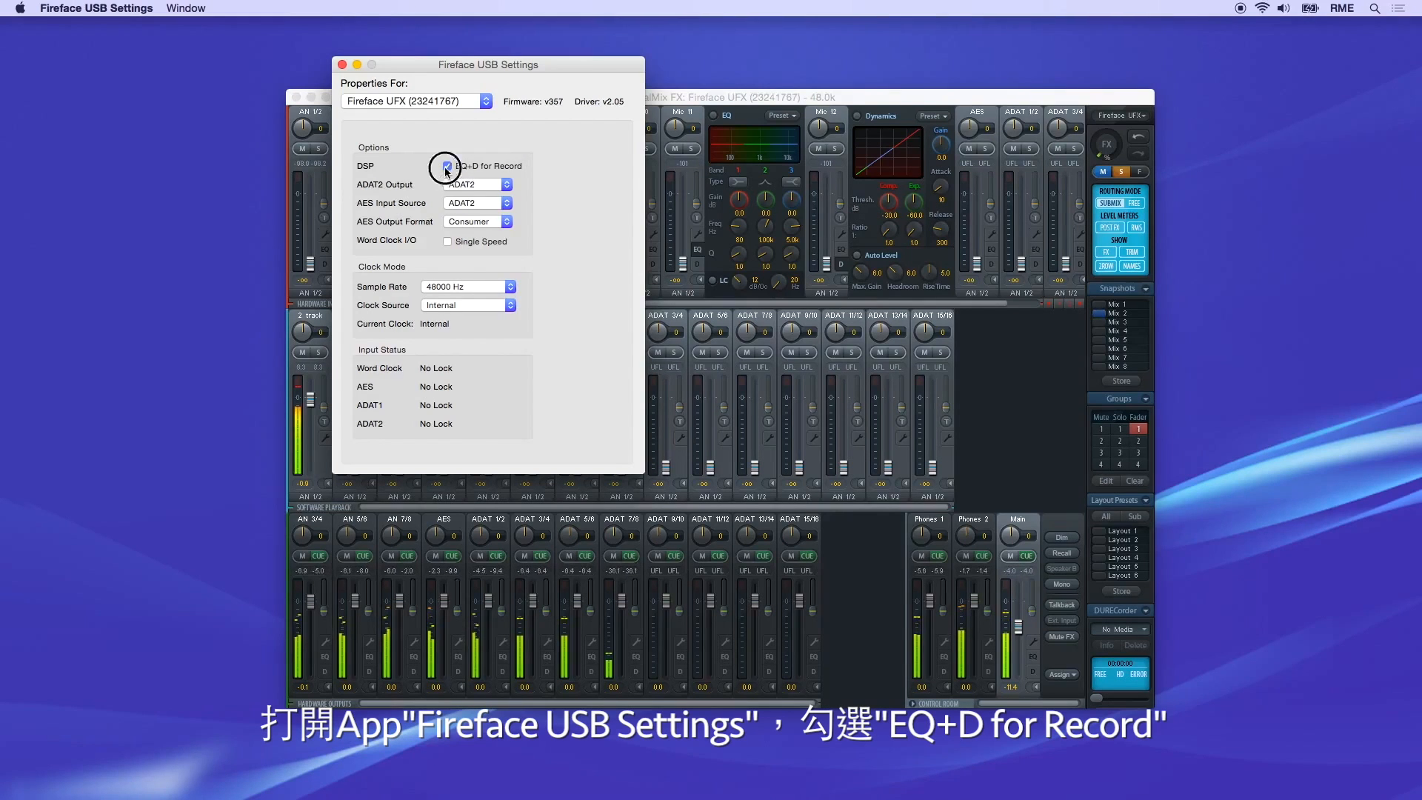
{"action": "left_click", "coordinate": [447, 166]}
{"action": "left_click", "coordinate": [343, 65]}
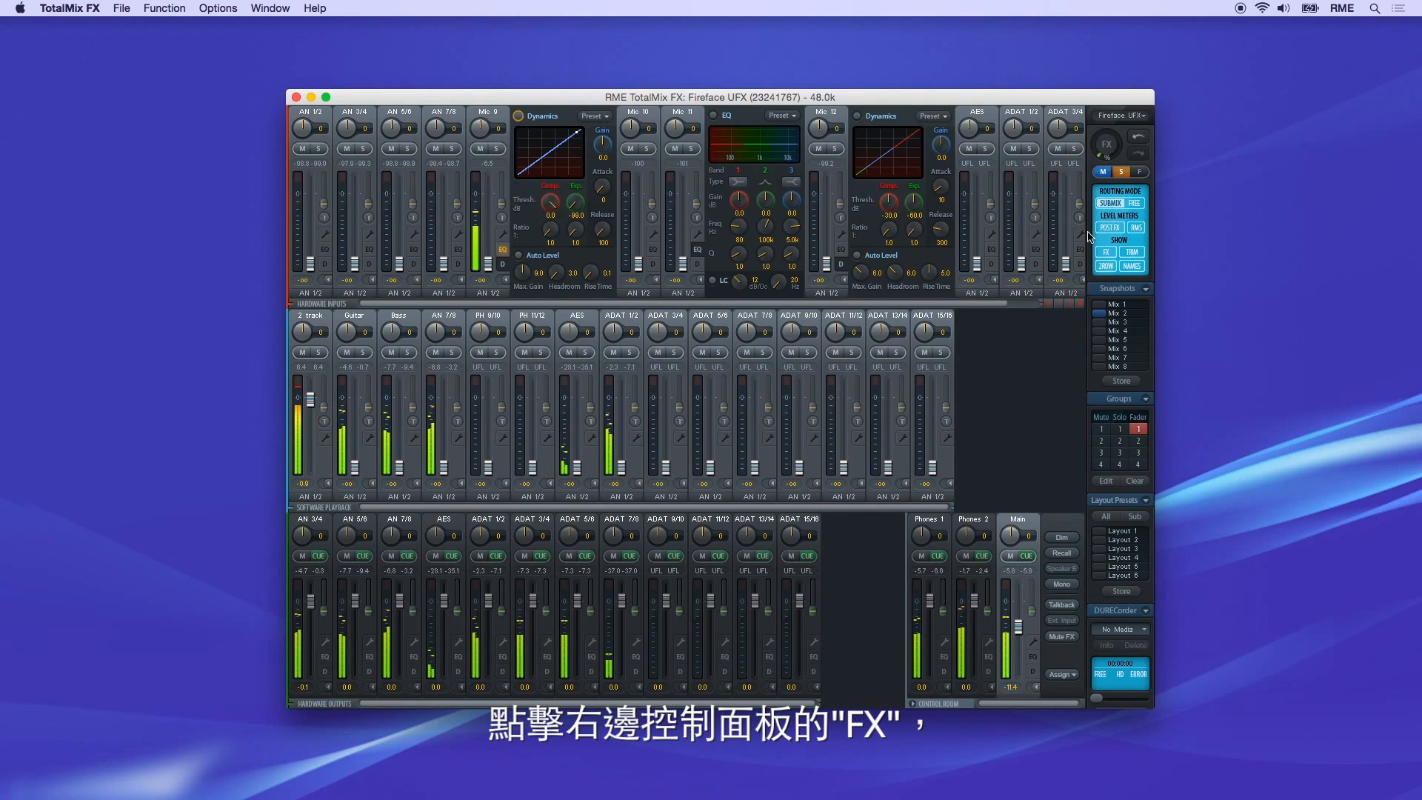
Show the FX section and activate the reverb with the factory preset Big Hall
{"action": "left_click", "coordinate": [1107, 252]}
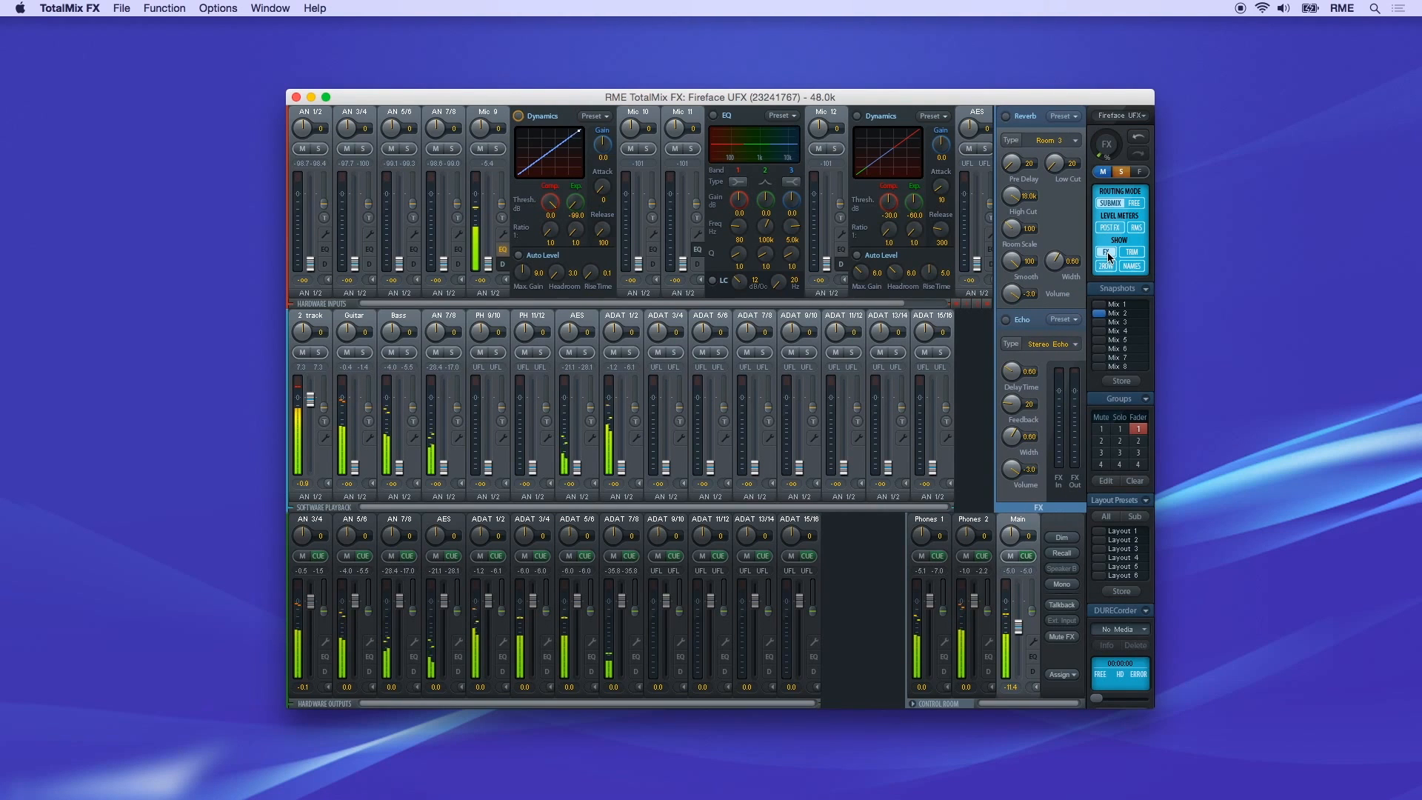
{"action": "left_click", "coordinate": [1063, 116]}
{"action": "mouse_move", "coordinate": [1083, 170]}
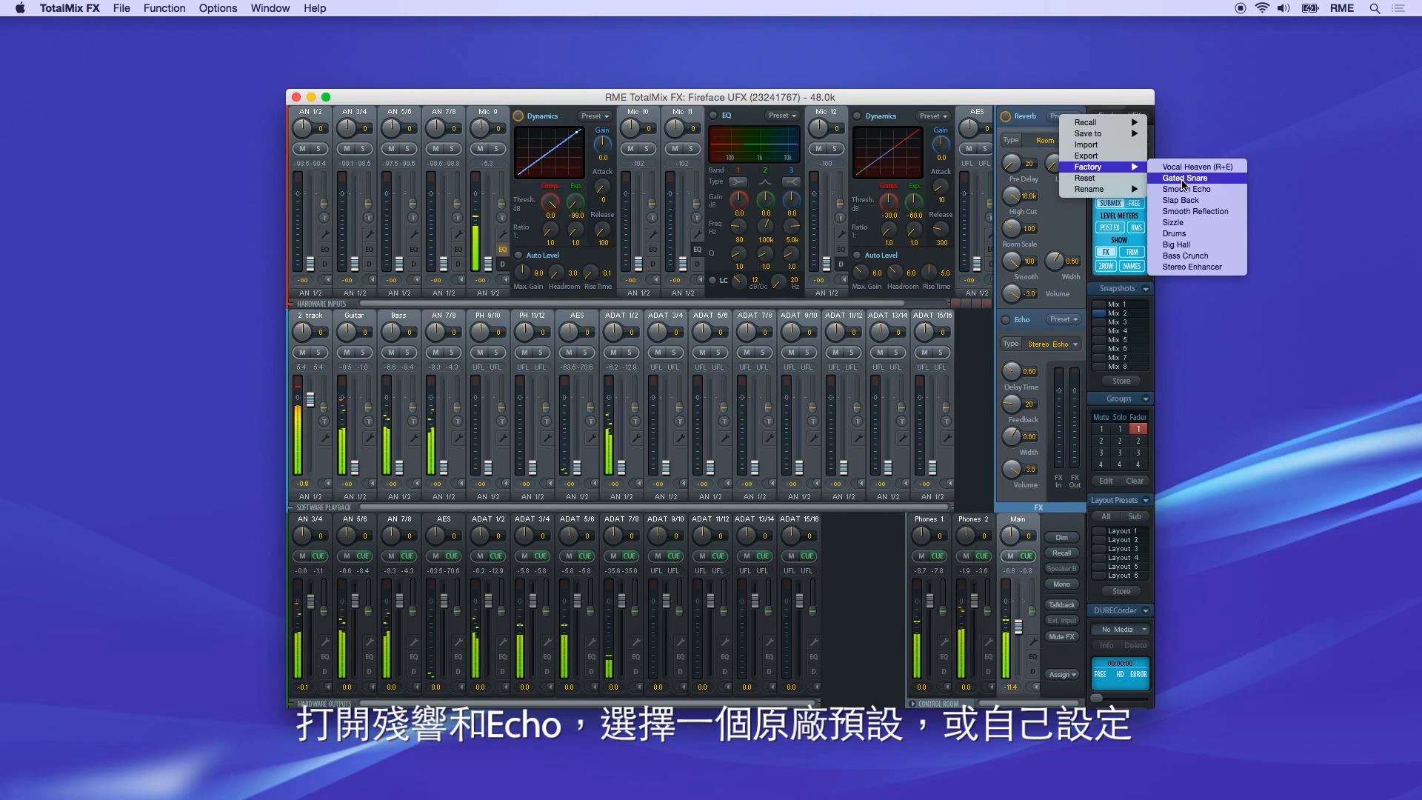
{"action": "left_click", "coordinate": [1183, 245]}
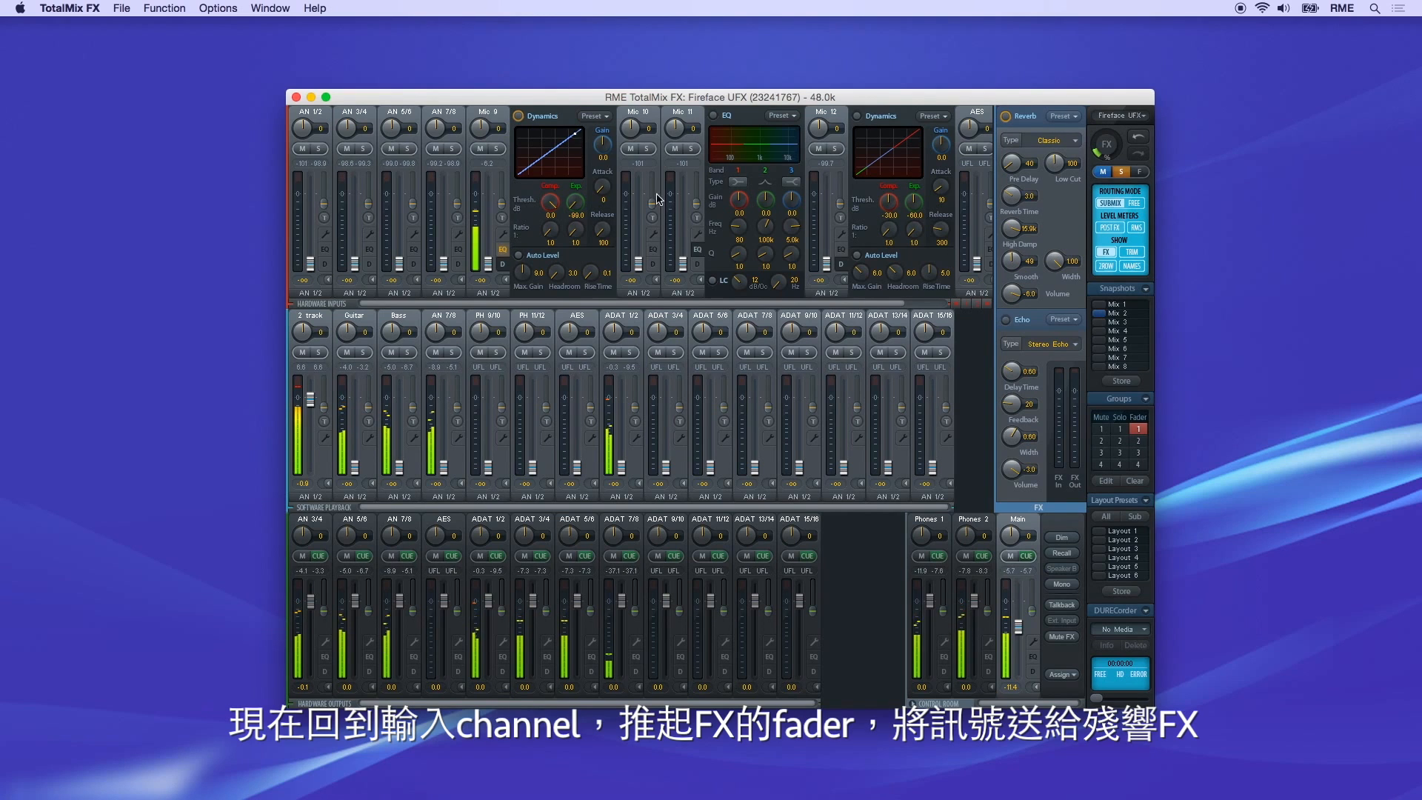
Raise the FX send of input Mic 9 and the FX return of the Main output
{"action": "left_click_drag", "start_coordinate": [504, 208], "coordinate": [504, 189]}
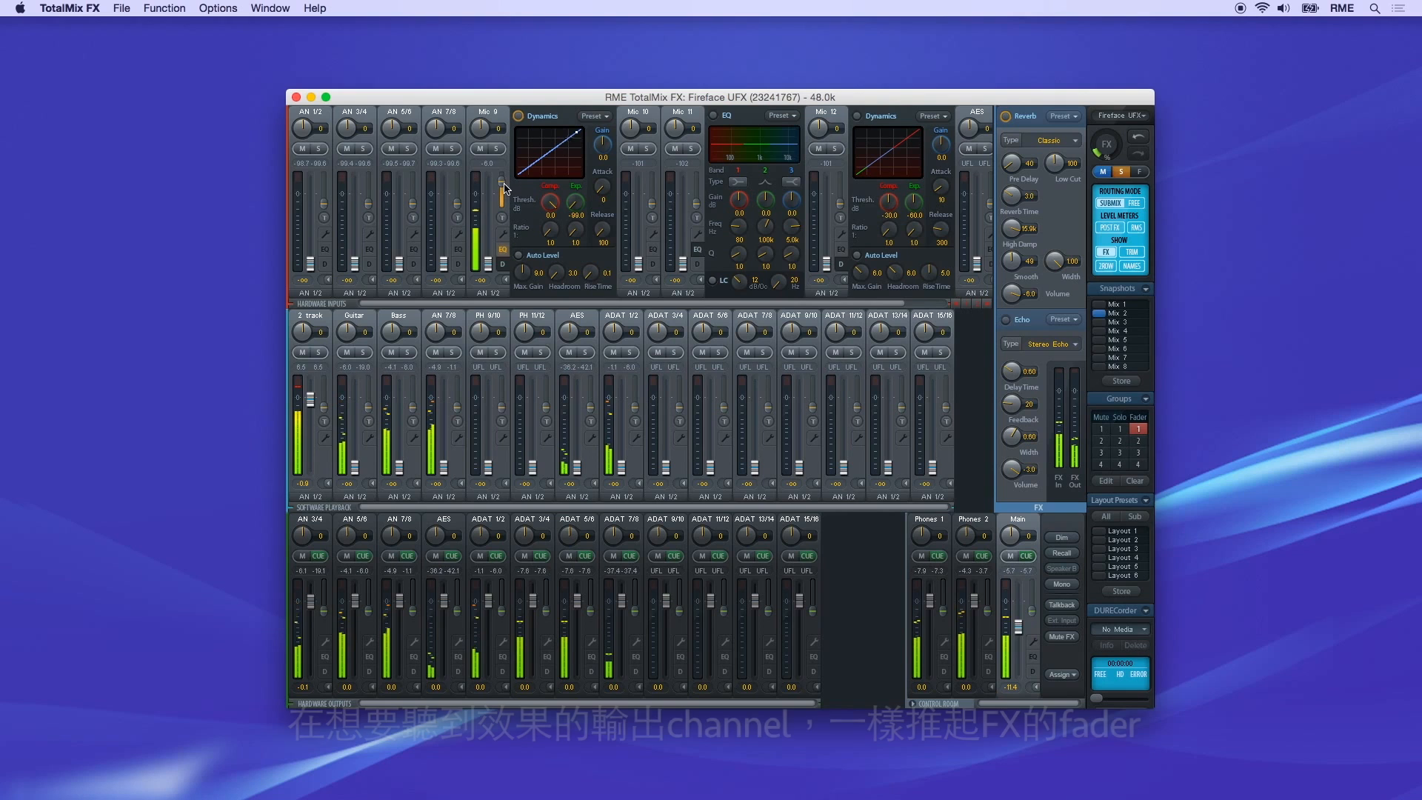
{"action": "left_click", "coordinate": [1034, 615]}
{"action": "left_click_drag", "start_coordinate": [1034, 615], "coordinate": [1035, 602]}
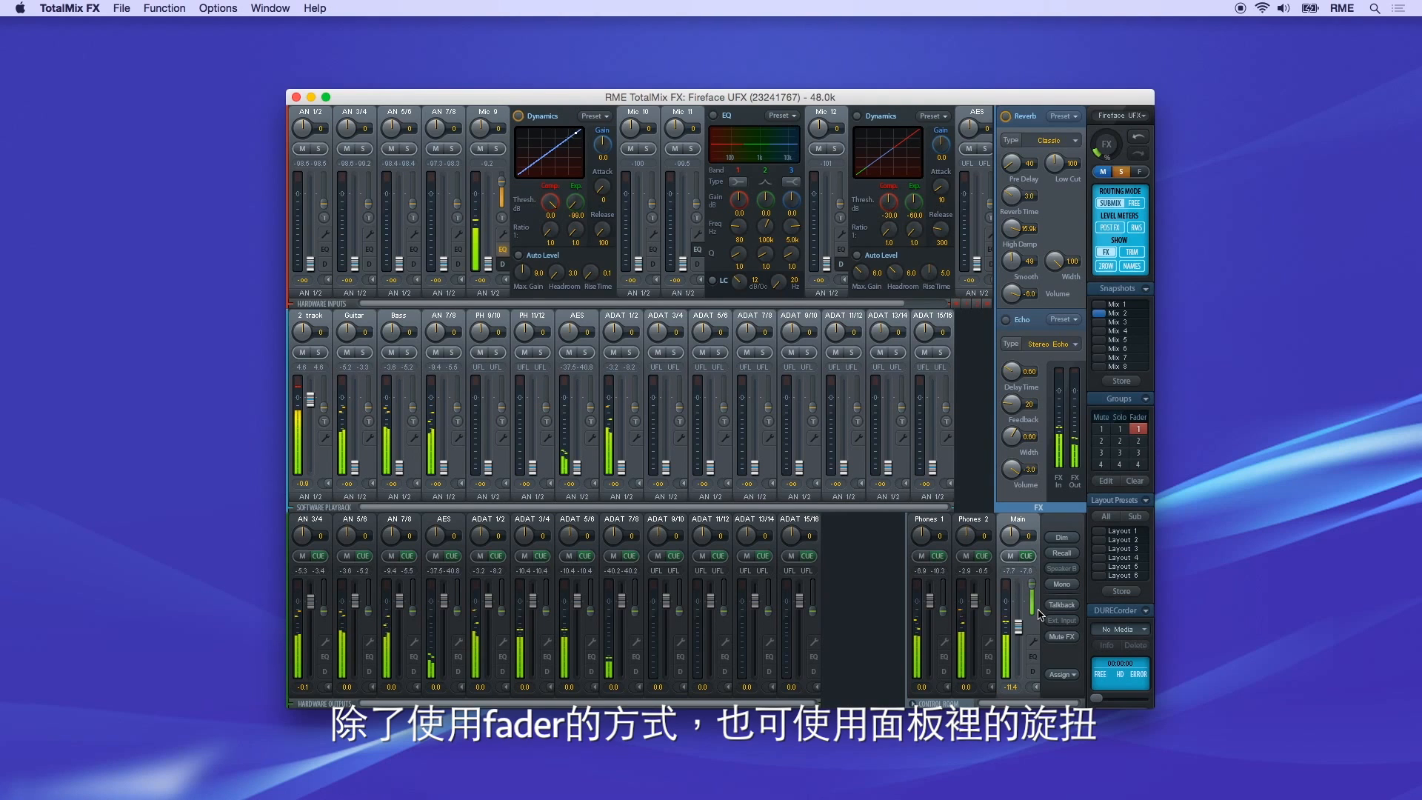
Show the Main output's channel settings, set its FX Return to about -4.5 dB and activate Loopback
{"action": "left_click", "coordinate": [1034, 642]}
{"action": "left_click_drag", "start_coordinate": [1010, 598], "coordinate": [1012, 642]}
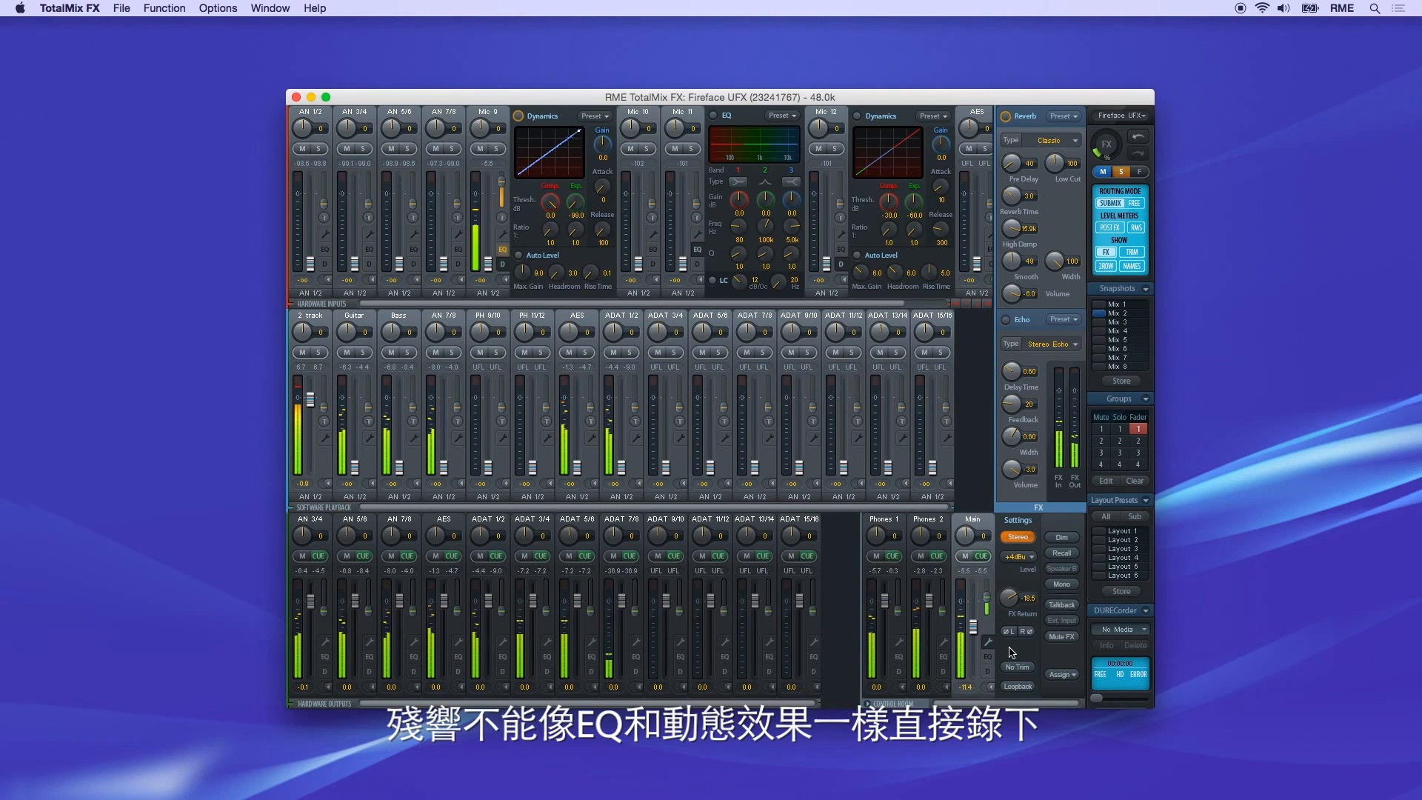
{"action": "left_click_drag", "start_coordinate": [1012, 601], "coordinate": [1013, 560]}
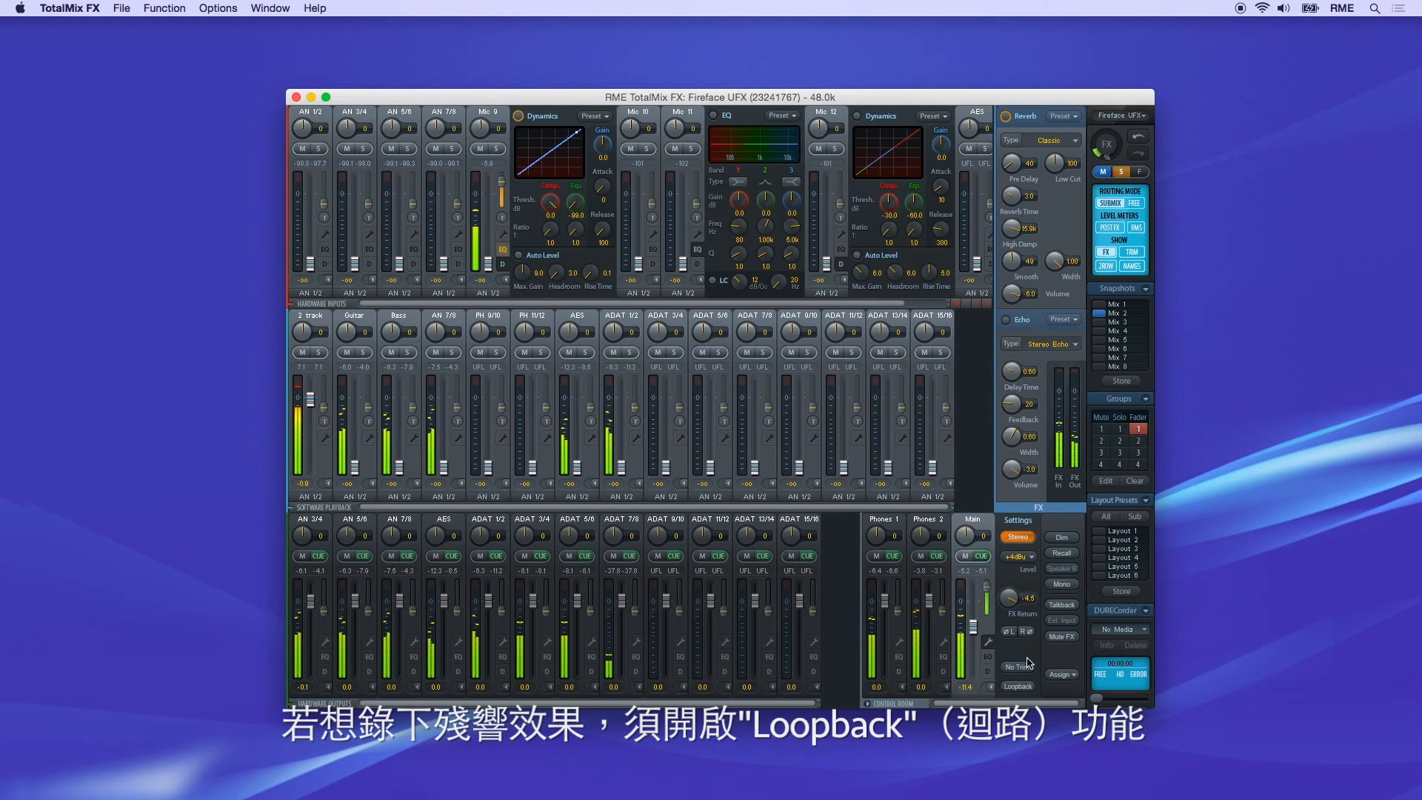
{"action": "left_click", "coordinate": [1021, 687]}
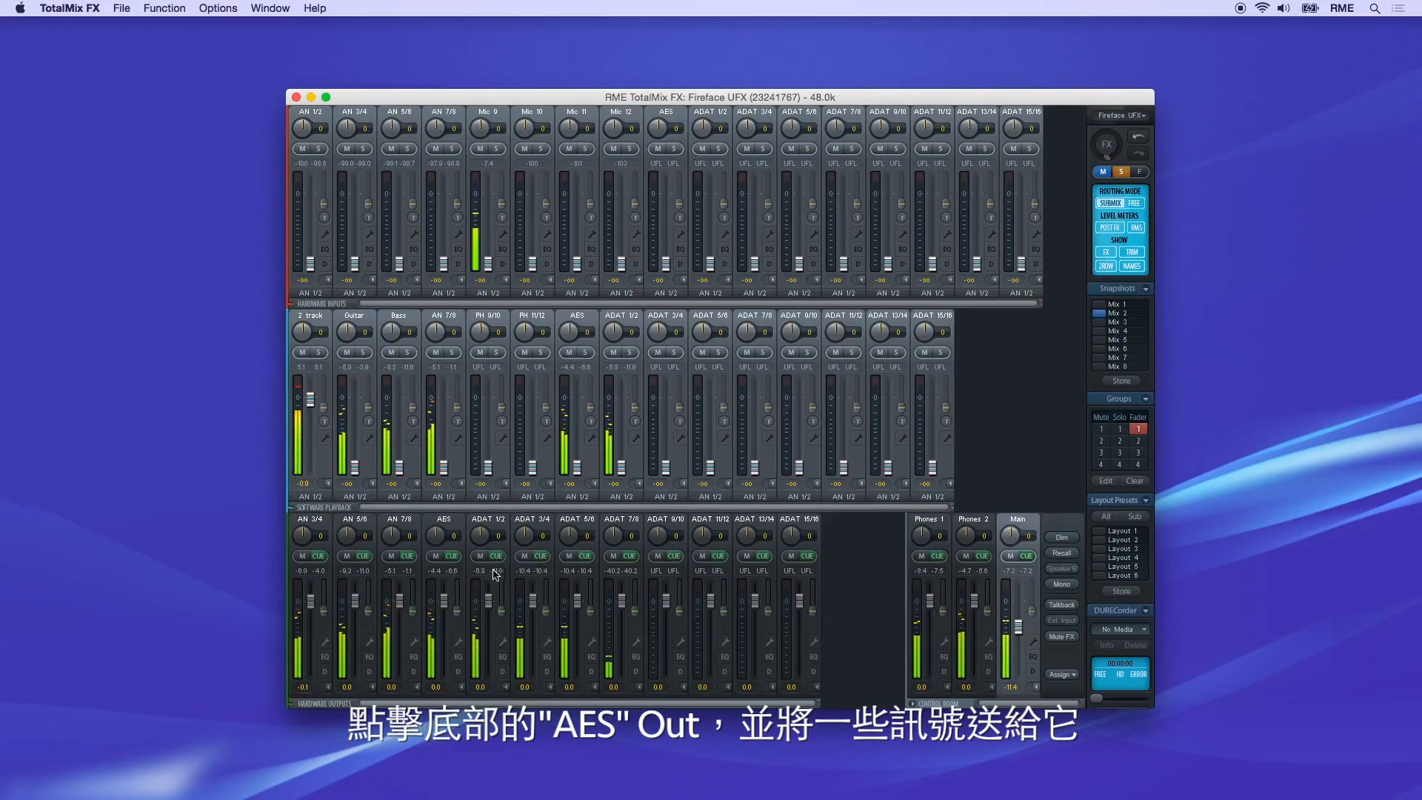
Select the AES output submix and raise playback faders Guitar to about -1.7 dB, Bass -4.8 dB, AN 7/8 -2.3 dB and ADAT 1/2 -8 dB
{"action": "left_click", "coordinate": [455, 625]}
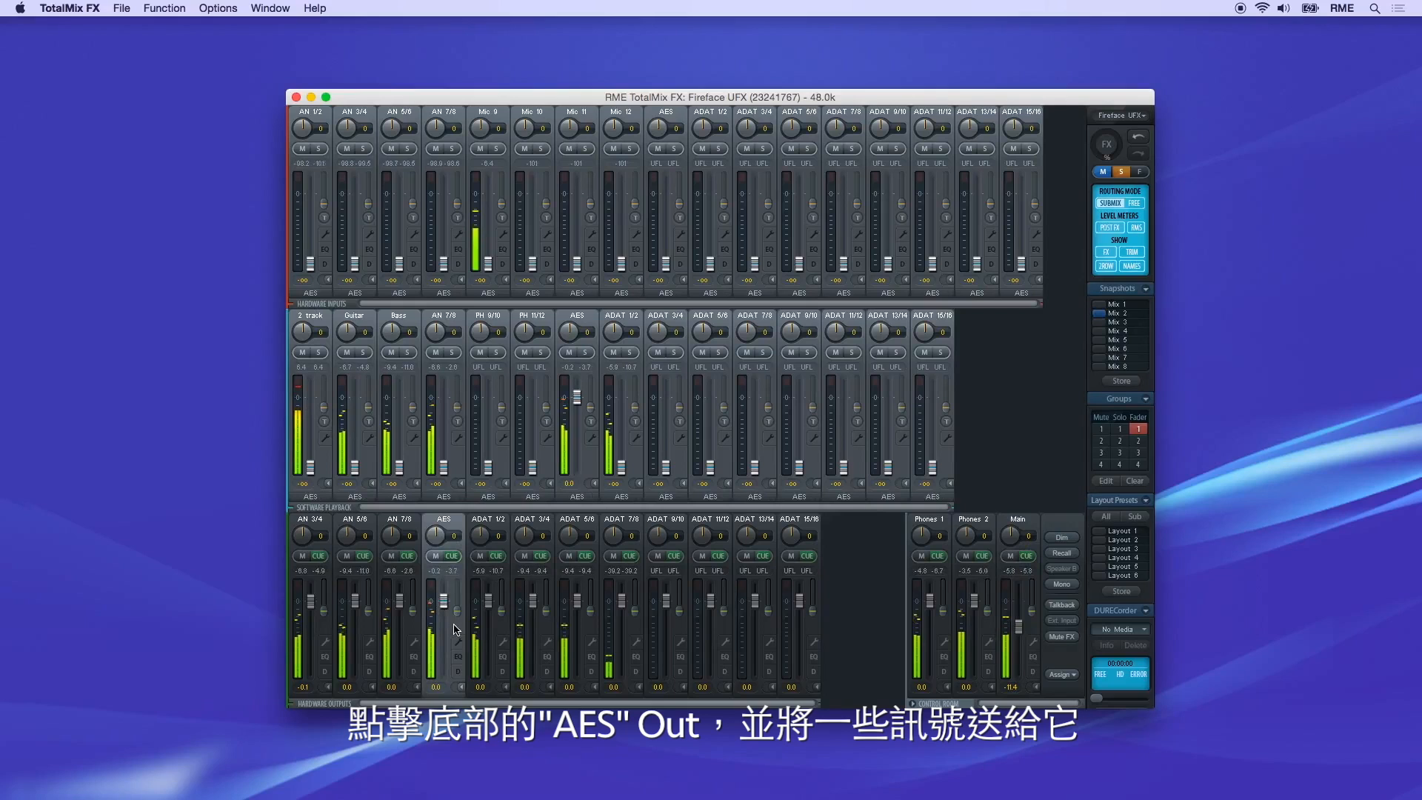
{"action": "left_click_drag", "start_coordinate": [346, 474], "coordinate": [349, 409]}
{"action": "left_click_drag", "start_coordinate": [394, 470], "coordinate": [404, 412]}
{"action": "left_click_drag", "start_coordinate": [445, 466], "coordinate": [445, 404]}
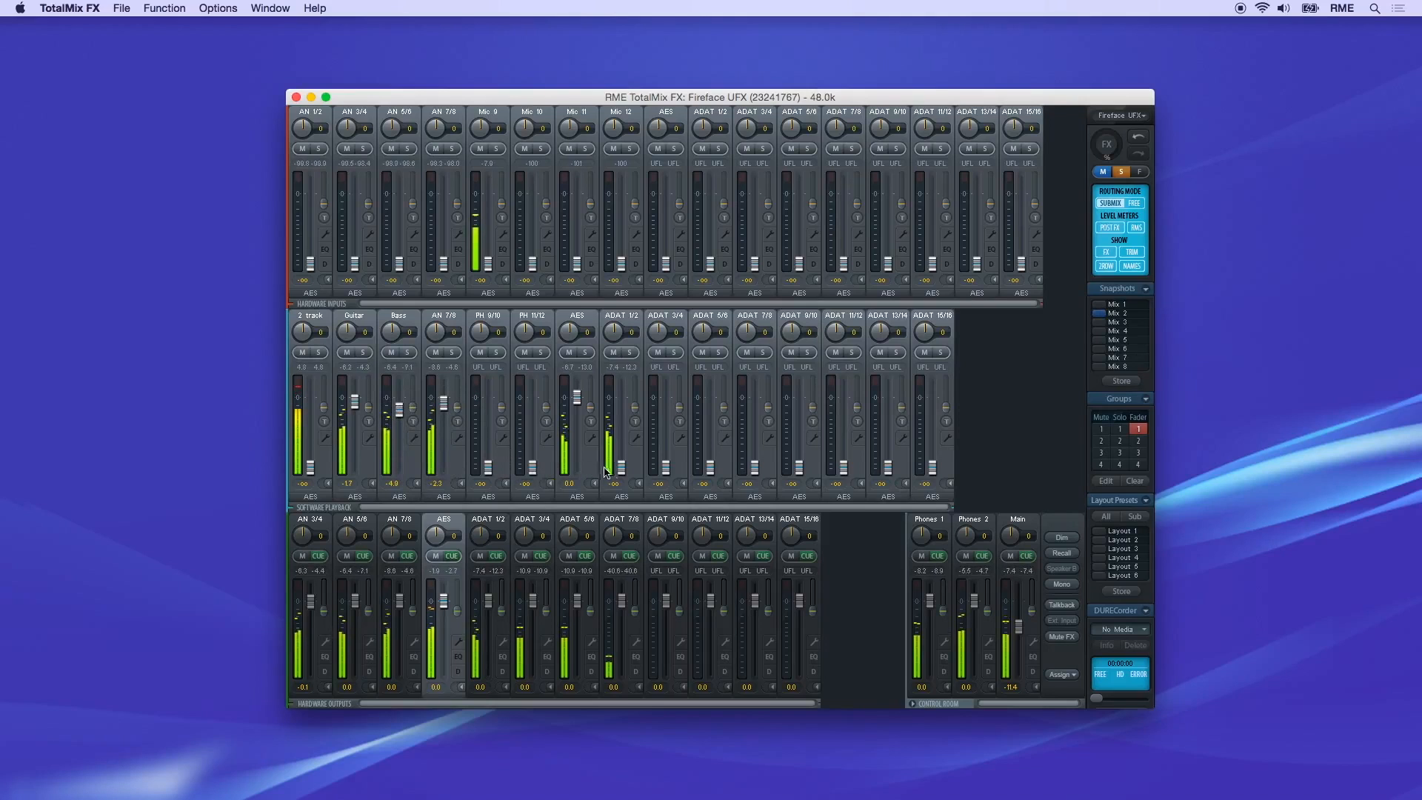
{"action": "left_click_drag", "start_coordinate": [622, 467], "coordinate": [621, 417]}
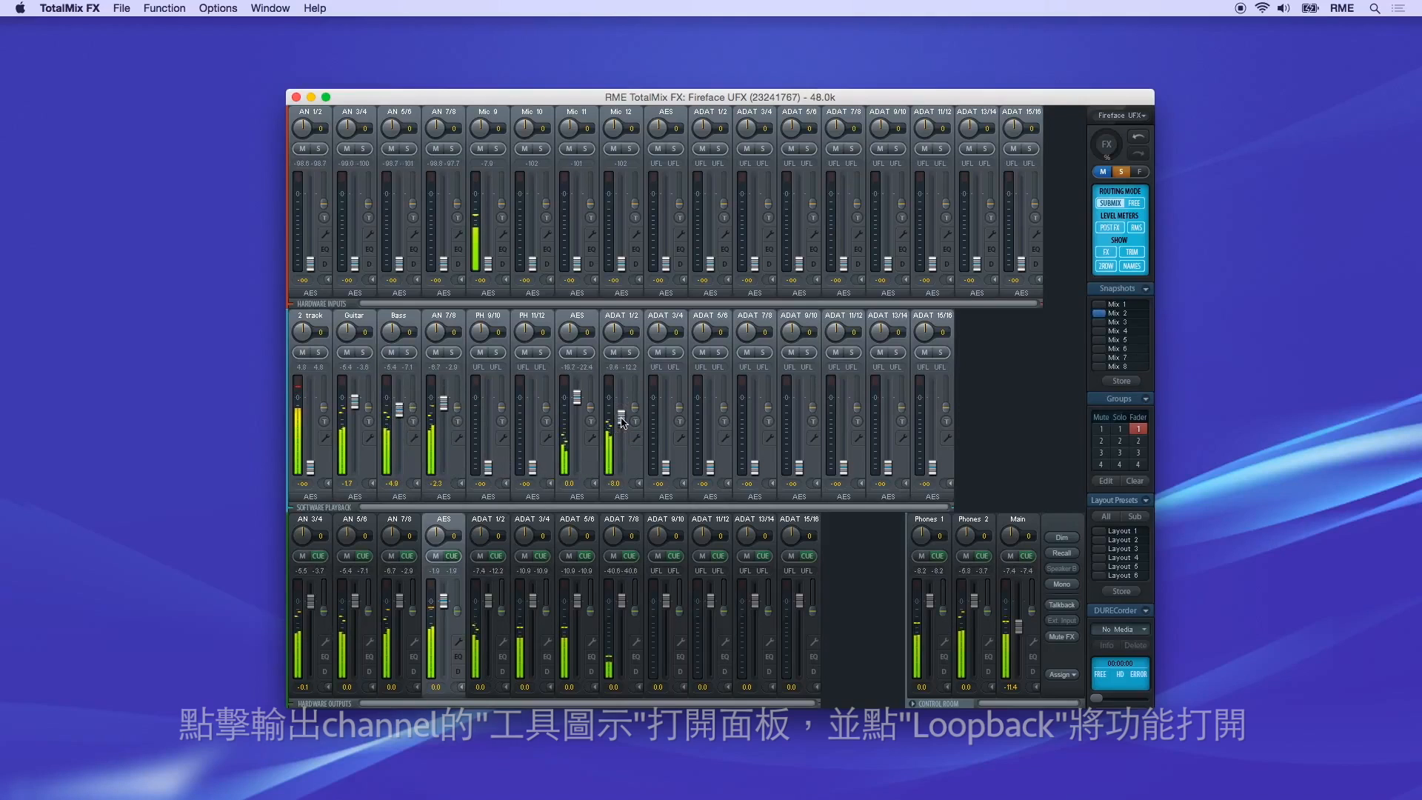
Show the AES output's channel settings and activate Loopback
{"action": "left_click", "coordinate": [458, 643]}
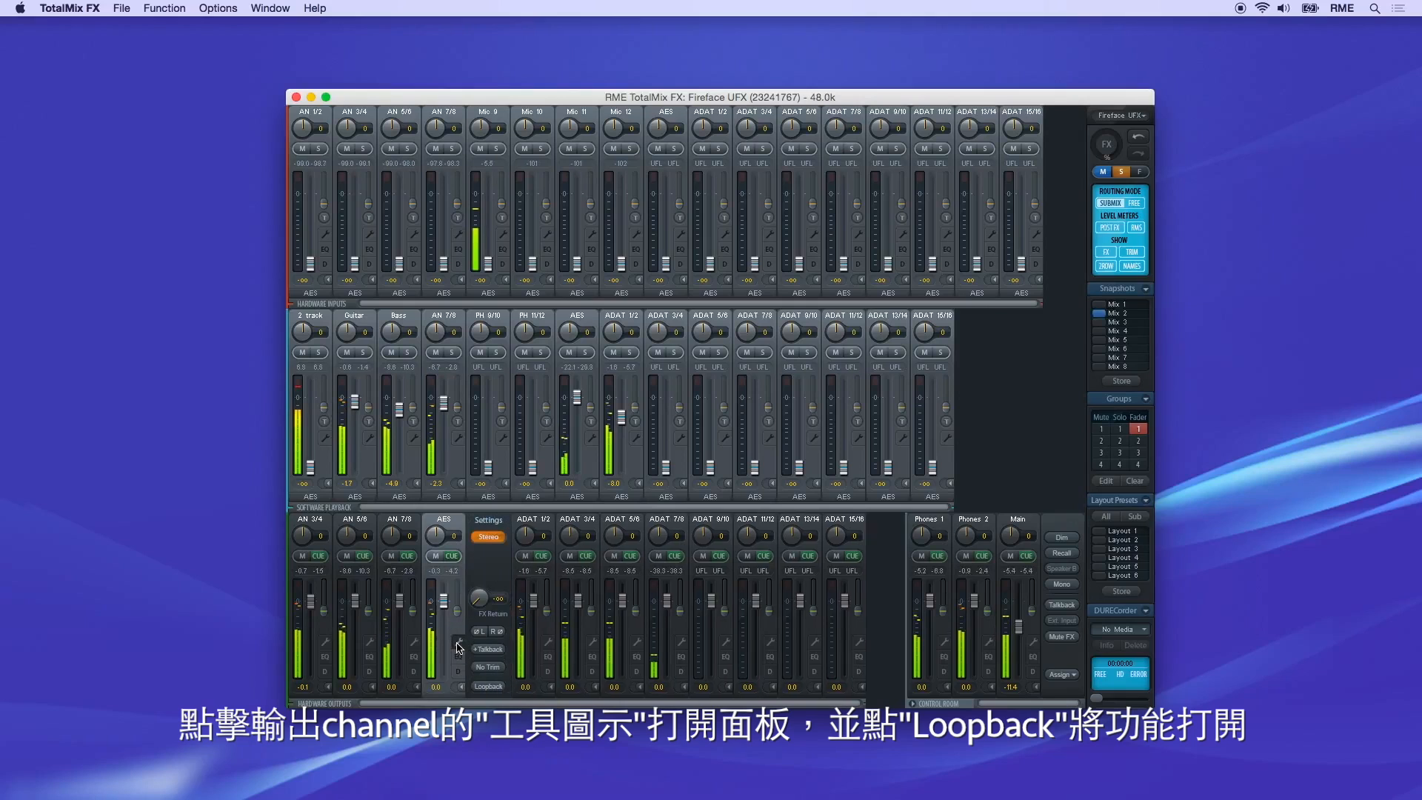
{"action": "left_click", "coordinate": [484, 688]}
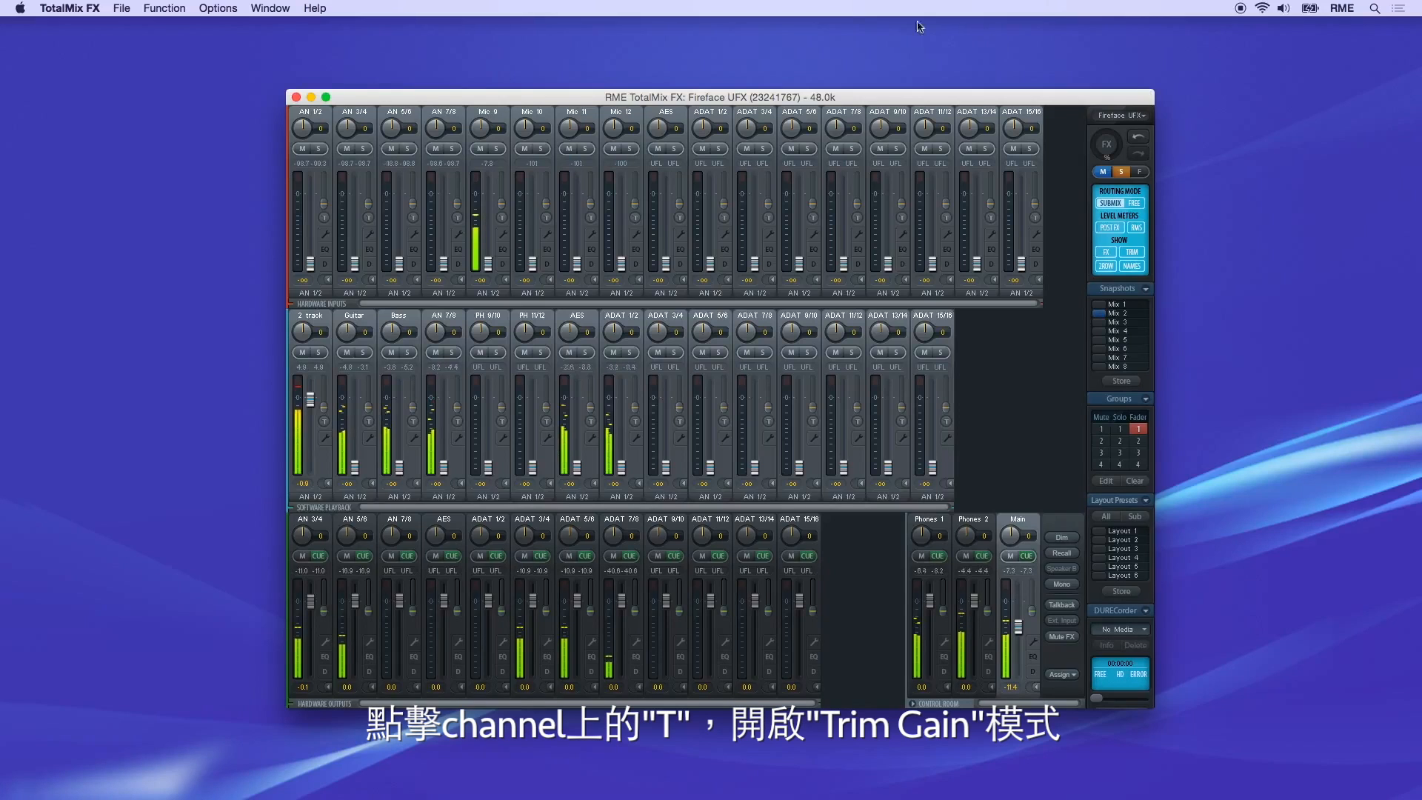
Activate Trim mode on input Mic 9, raise its fader briefly and lower it to about -10 dB
{"action": "left_click", "coordinate": [503, 219]}
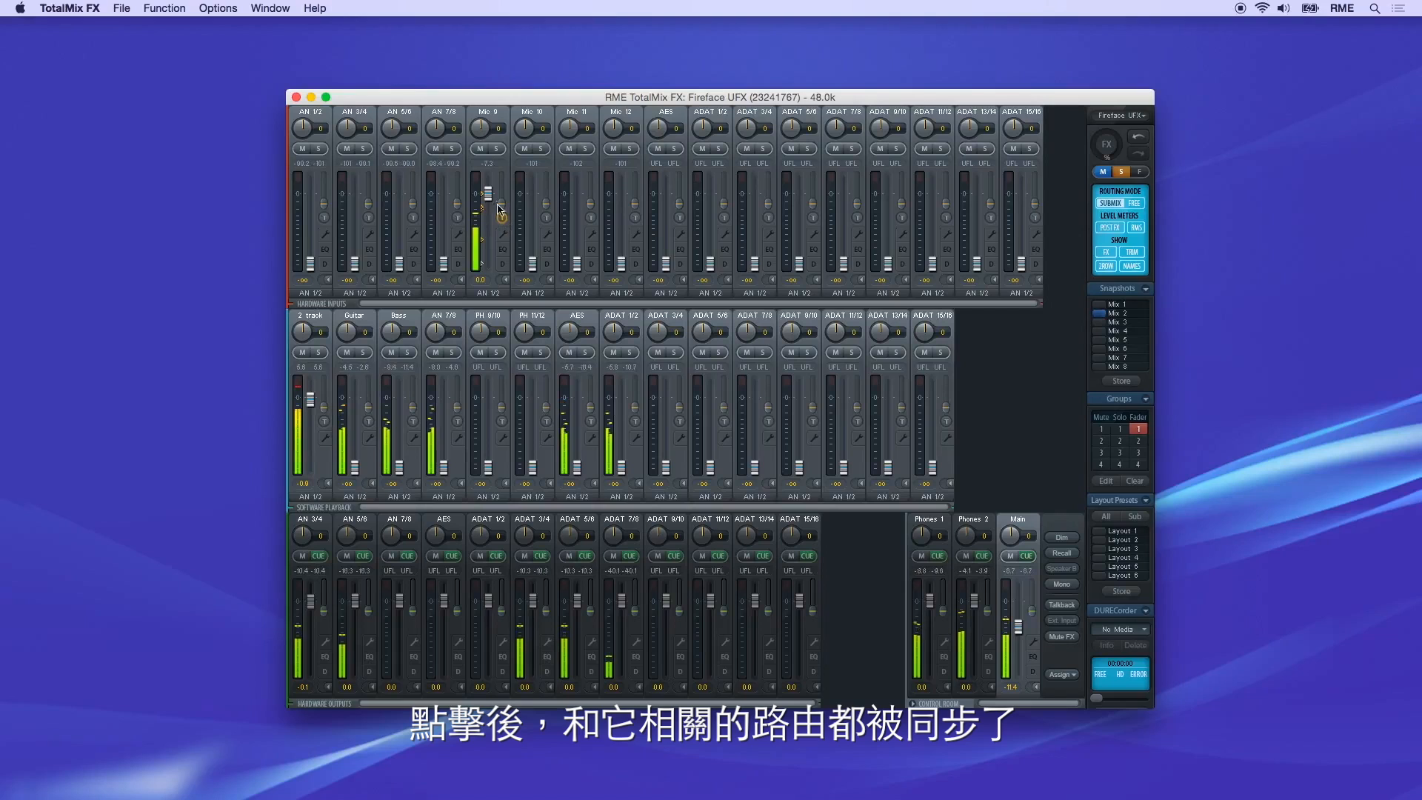
{"action": "left_click", "coordinate": [489, 194]}
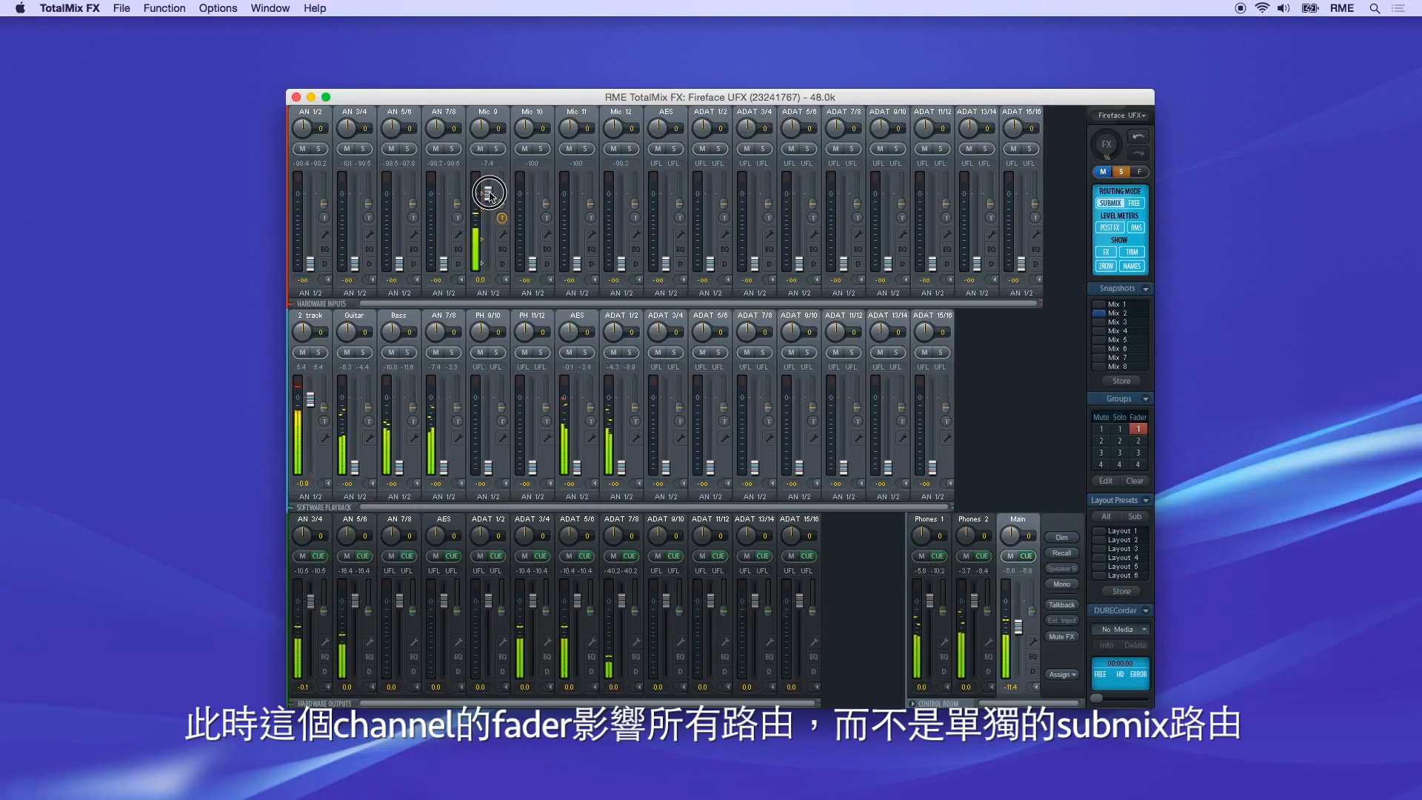
{"action": "mouse_move", "coordinate": [489, 194]}
{"action": "left_mouse_down"}
{"action": "mouse_move", "coordinate": [493, 263]}
{"action": "mouse_move", "coordinate": [495, 189]}
{"action": "left_mouse_up"}
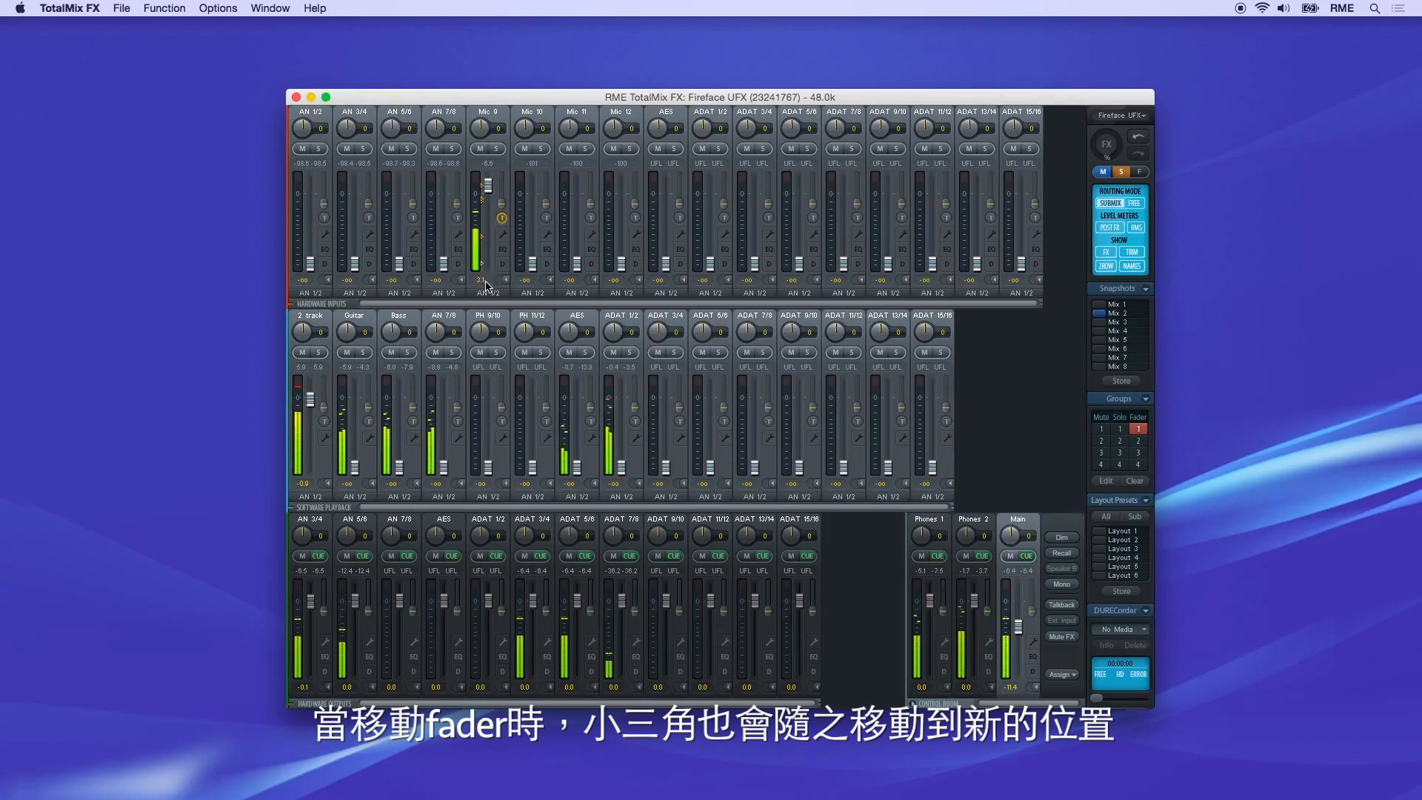
{"action": "left_click_drag", "start_coordinate": [494, 195], "coordinate": [491, 236]}
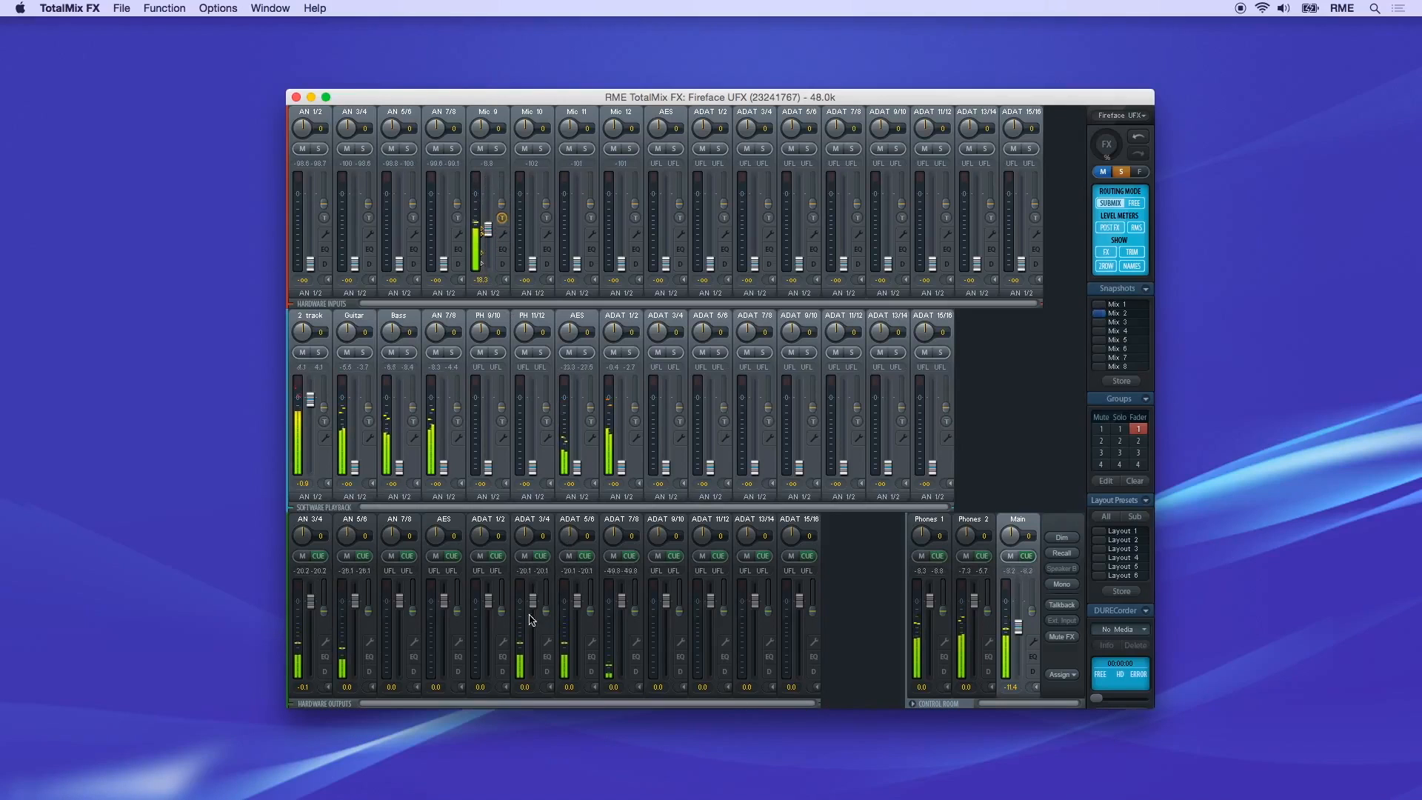
Go through the ADAT 3/4, ADAT 5/6 and AN 3/4 submixes while adjusting Mic 9's trimmed fader to about 1.4 dB and finally -1.4 dB
{"action": "left_click", "coordinate": [531, 518]}
{"action": "left_click_drag", "start_coordinate": [490, 237], "coordinate": [496, 199]}
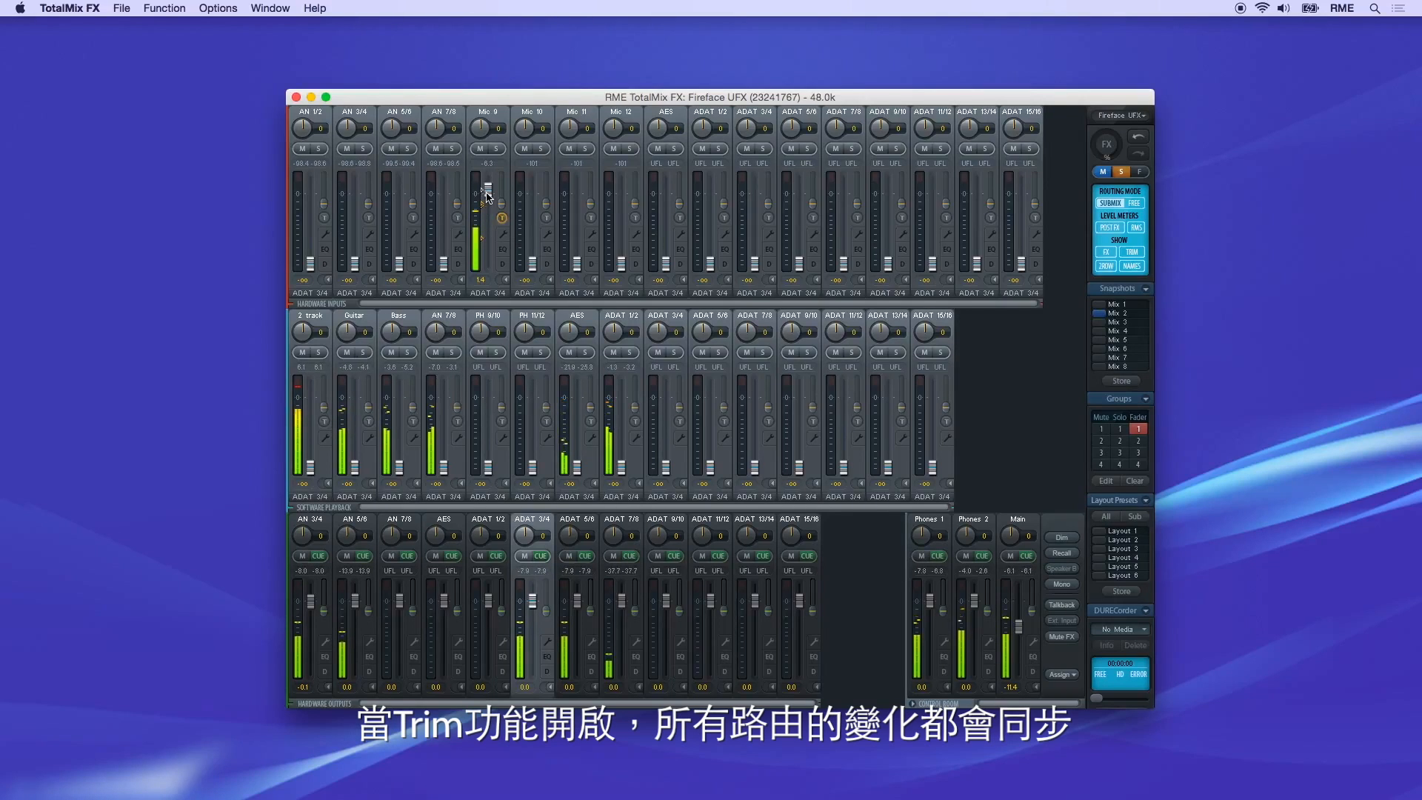
{"action": "left_click", "coordinate": [579, 623]}
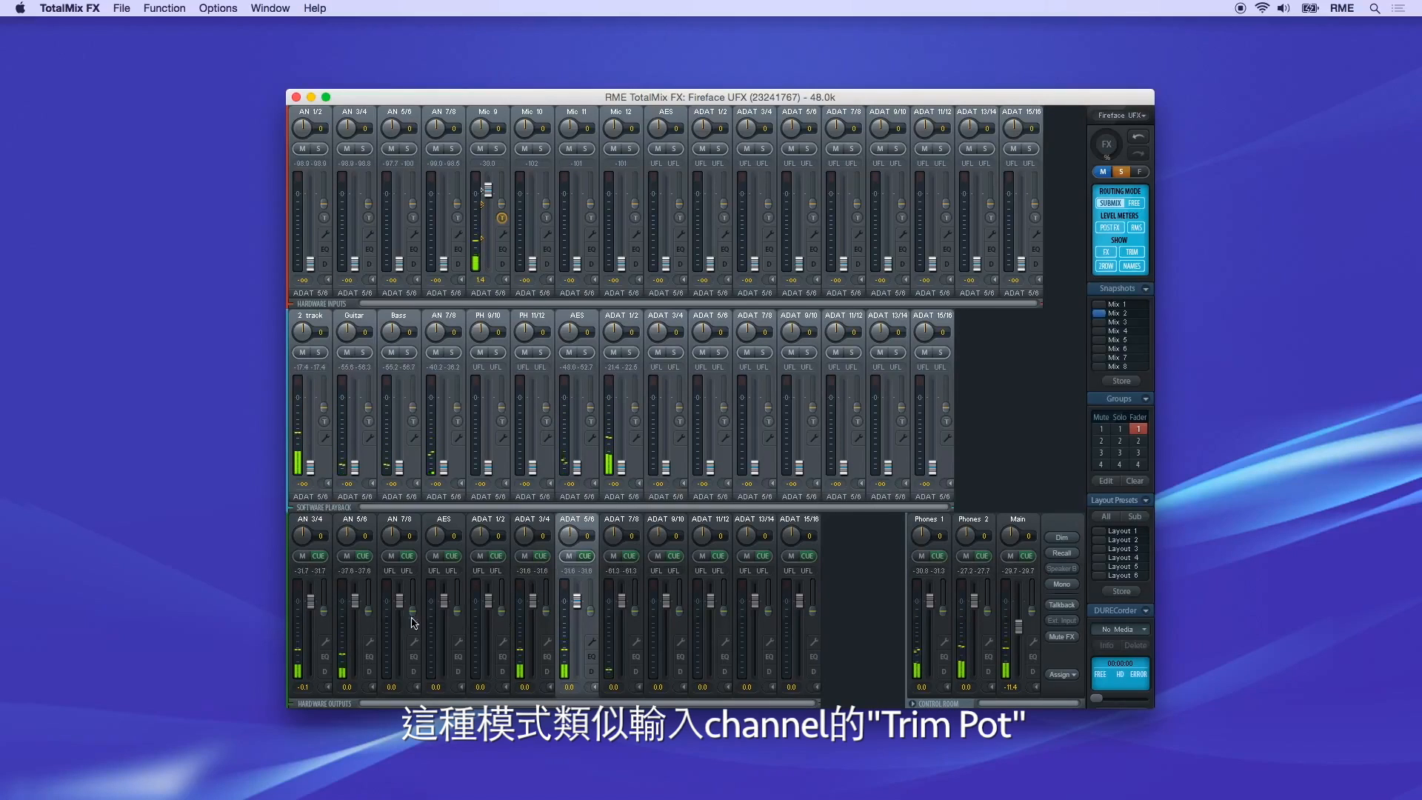
{"action": "left_click", "coordinate": [319, 630]}
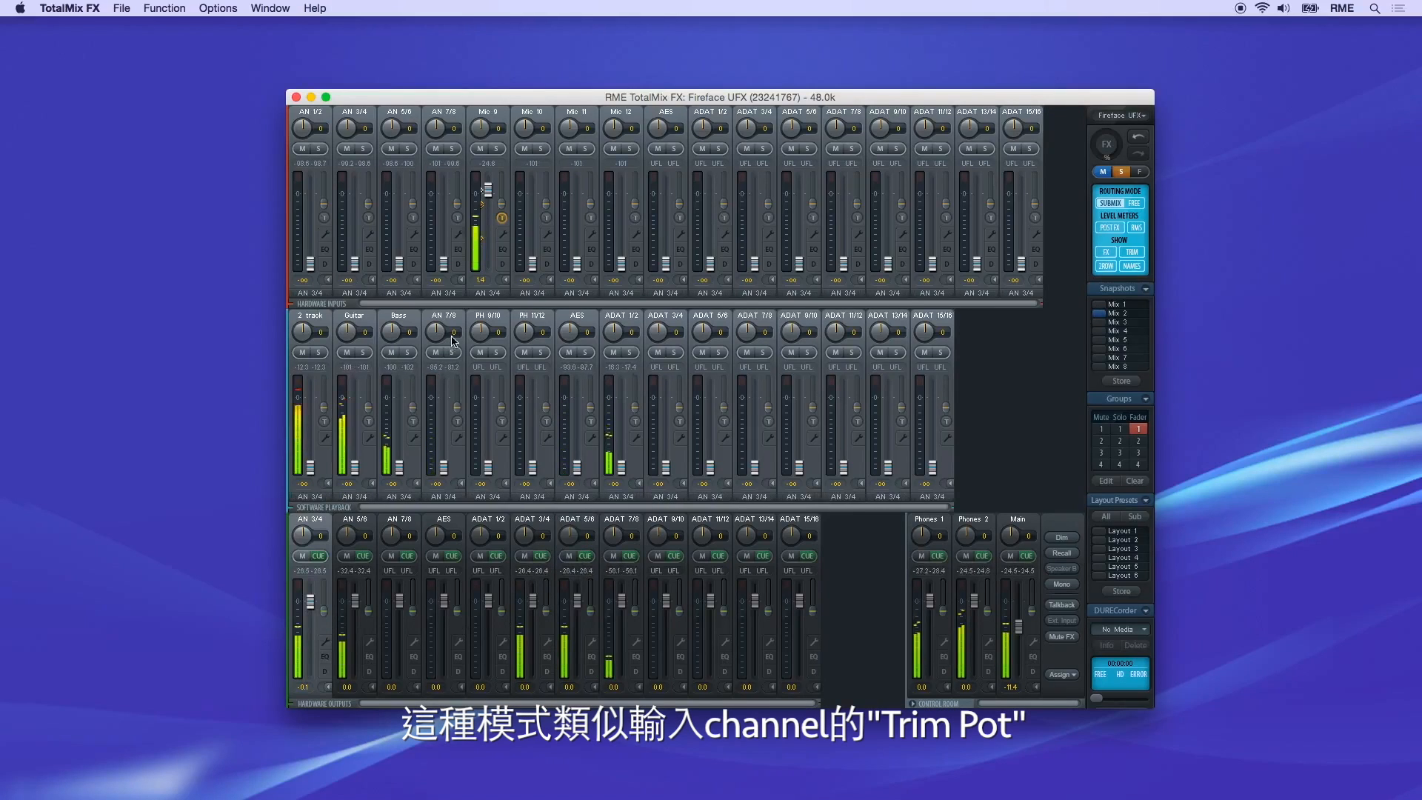
{"action": "mouse_move", "coordinate": [488, 190]}
{"action": "left_mouse_down"}
{"action": "mouse_move", "coordinate": [487, 214]}
{"action": "mouse_move", "coordinate": [491, 198]}
{"action": "left_mouse_up"}
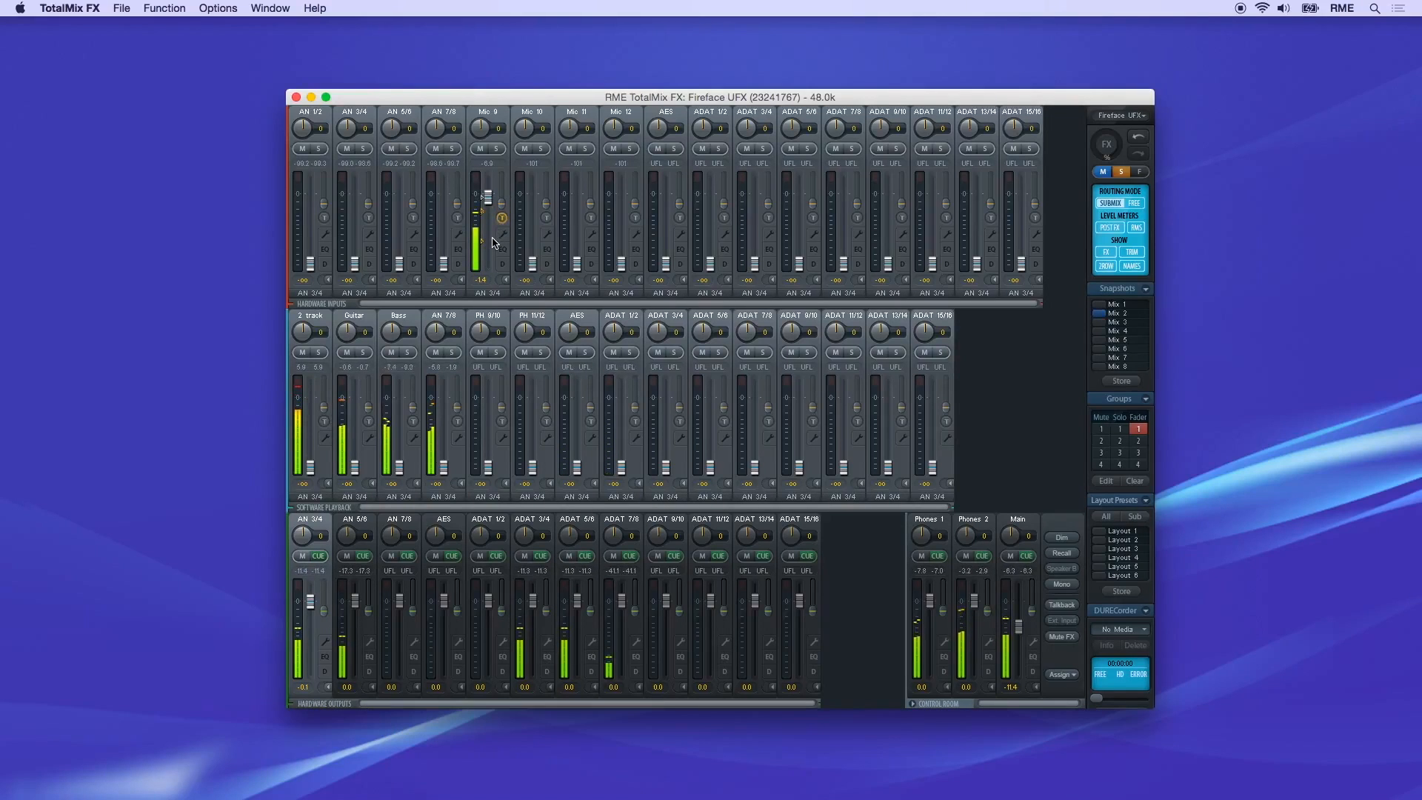
Activate Trim mode globally for all channels
{"action": "left_click", "coordinate": [1137, 252]}
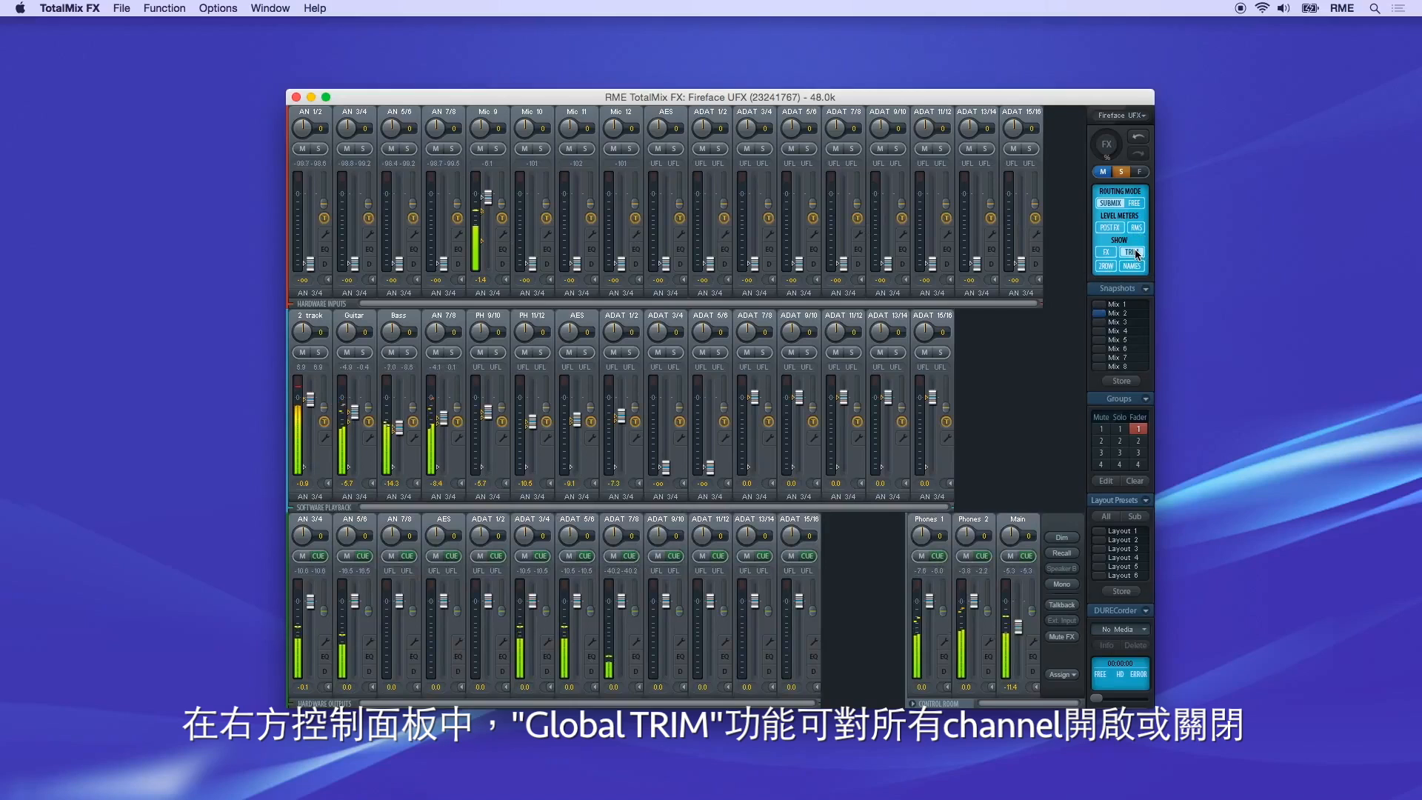